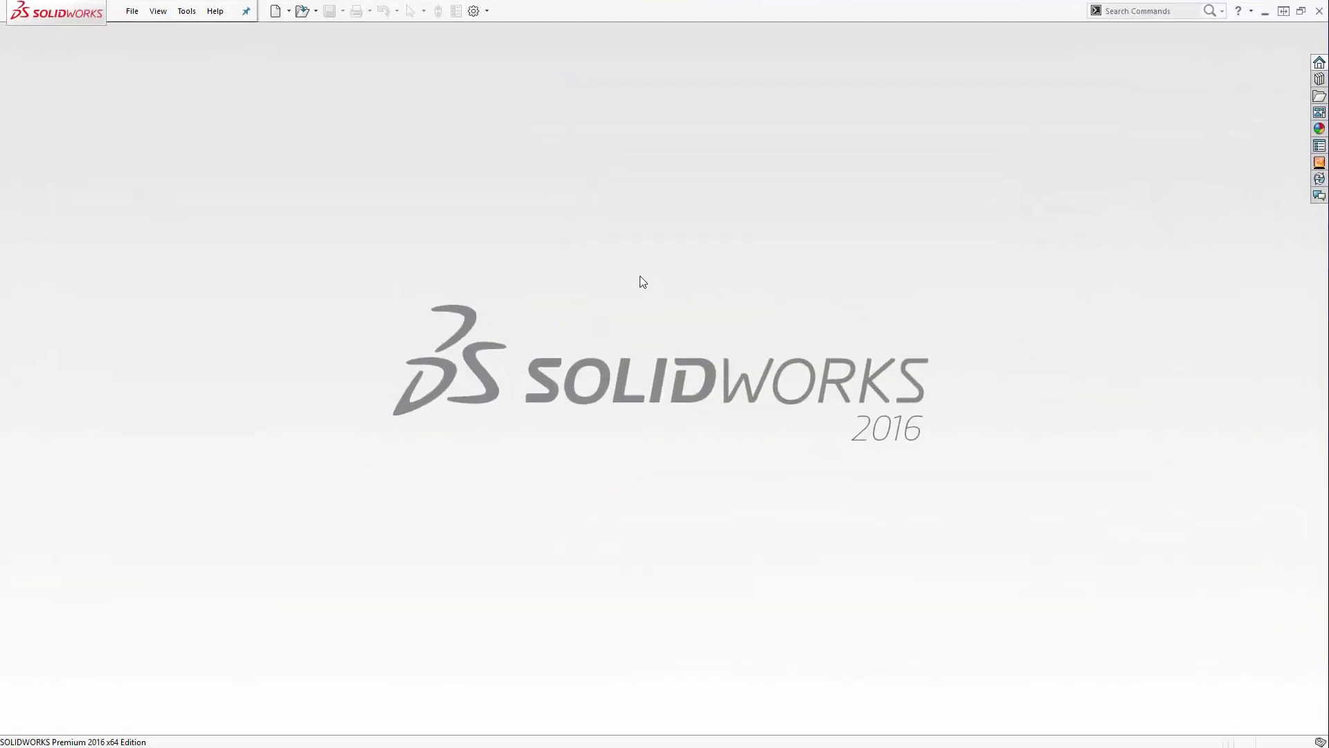
# - Create a new part document from the general PART template
pyautogui.click(132, 11)
pyautogui.click(153, 33)
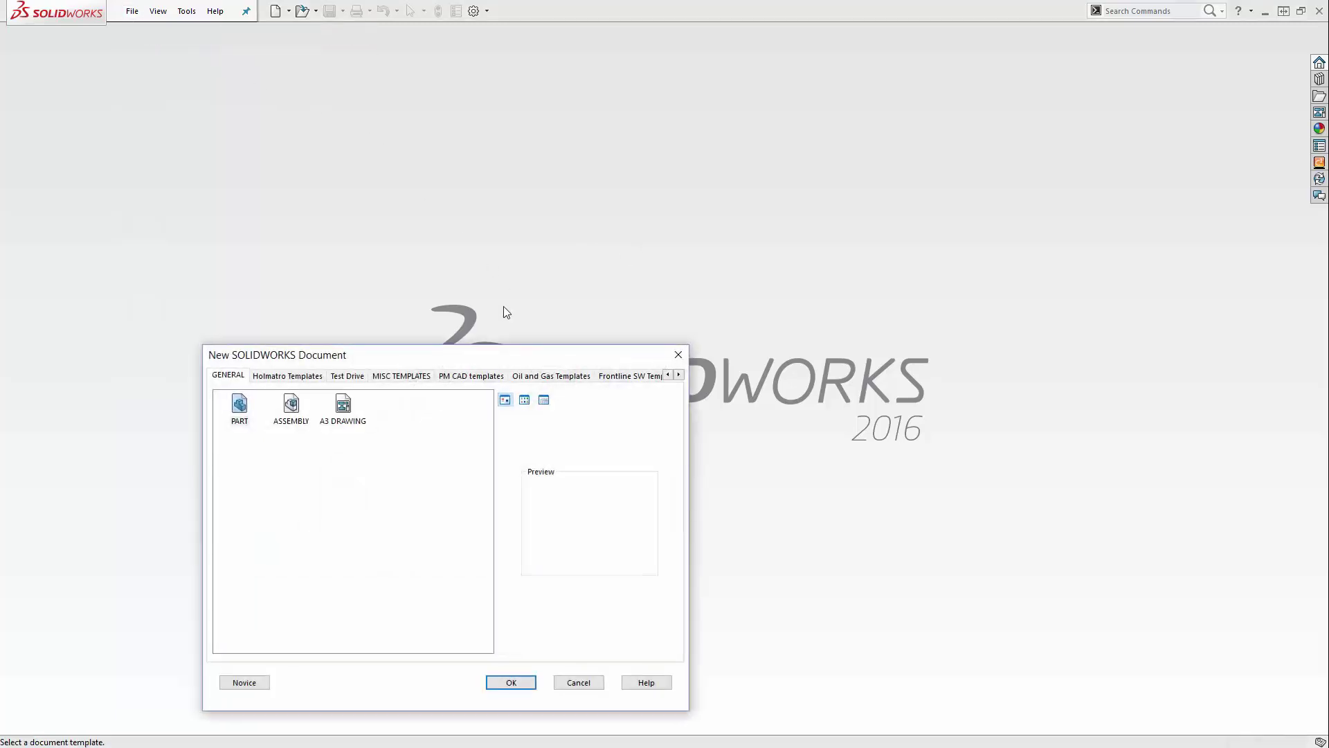
pyautogui.click(544, 309)
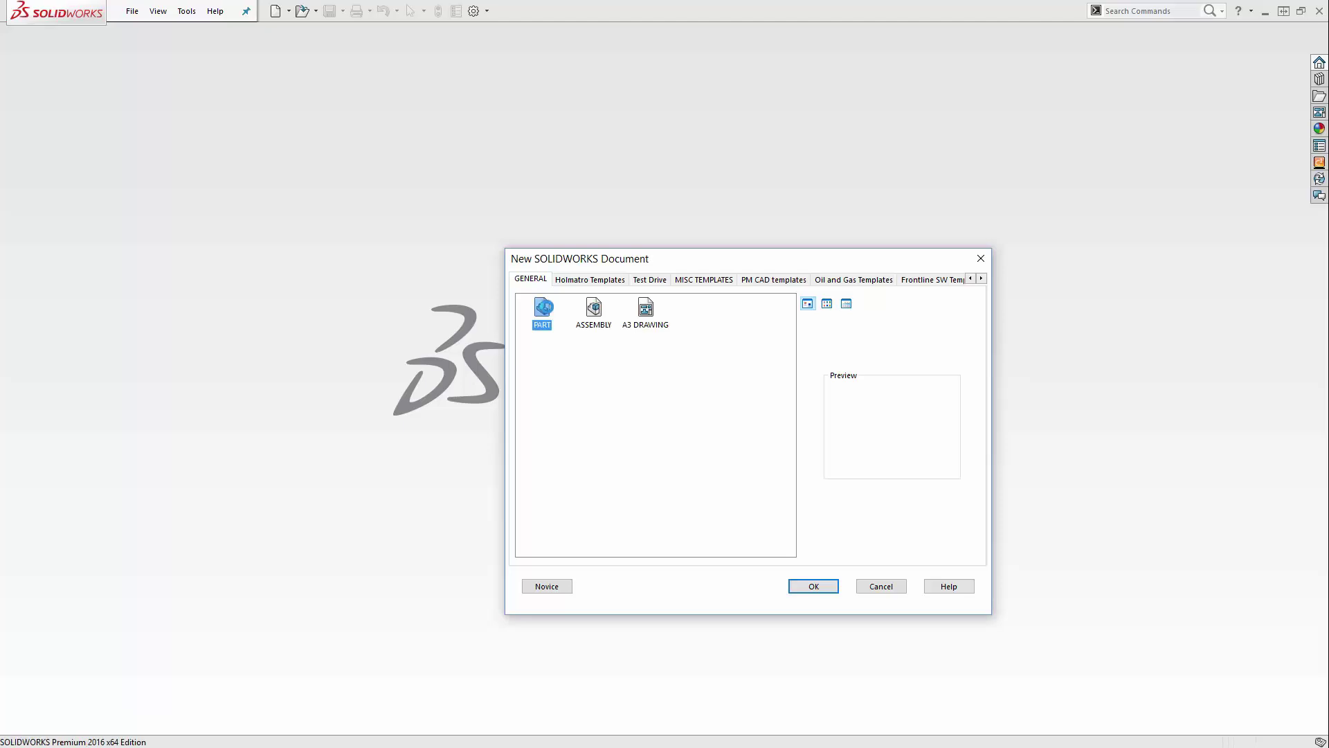
pyautogui.doubleClick(544, 309)
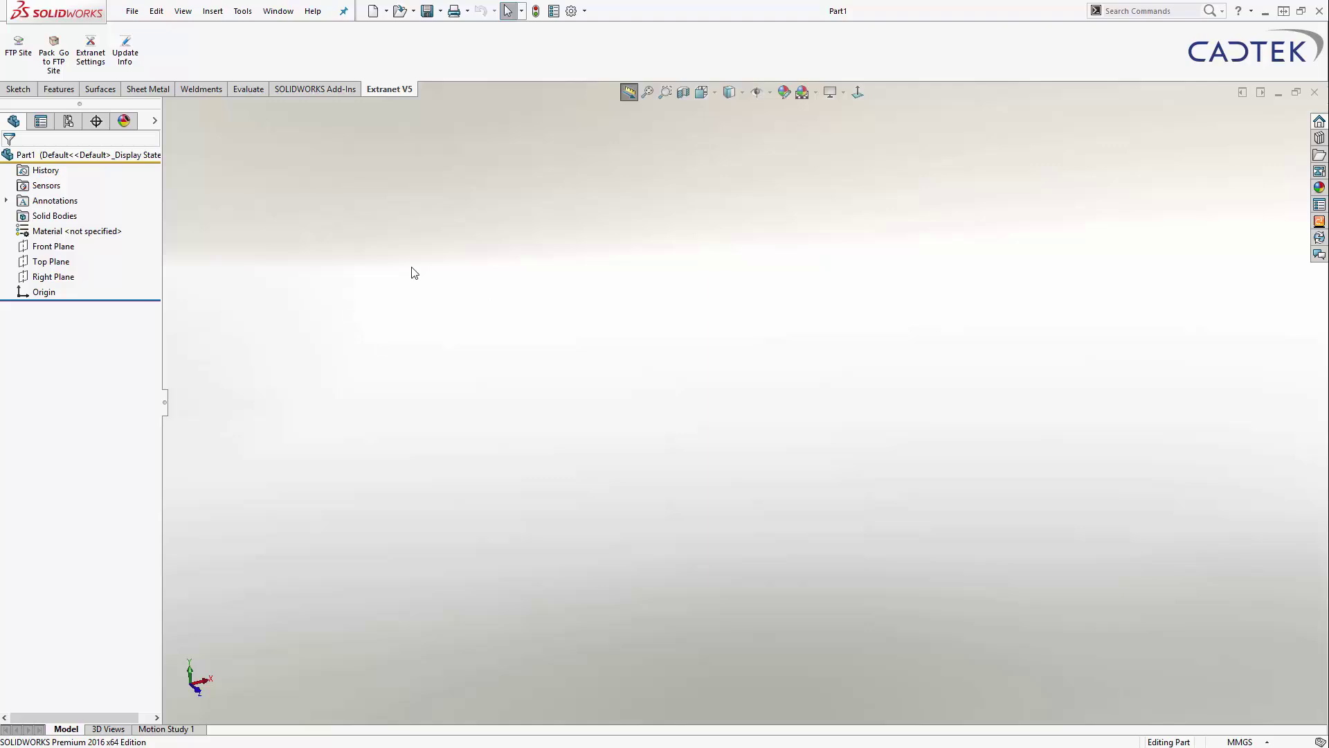
# - Add a Weldment feature to the part and assign MDF as its material
pyautogui.click(203, 90)
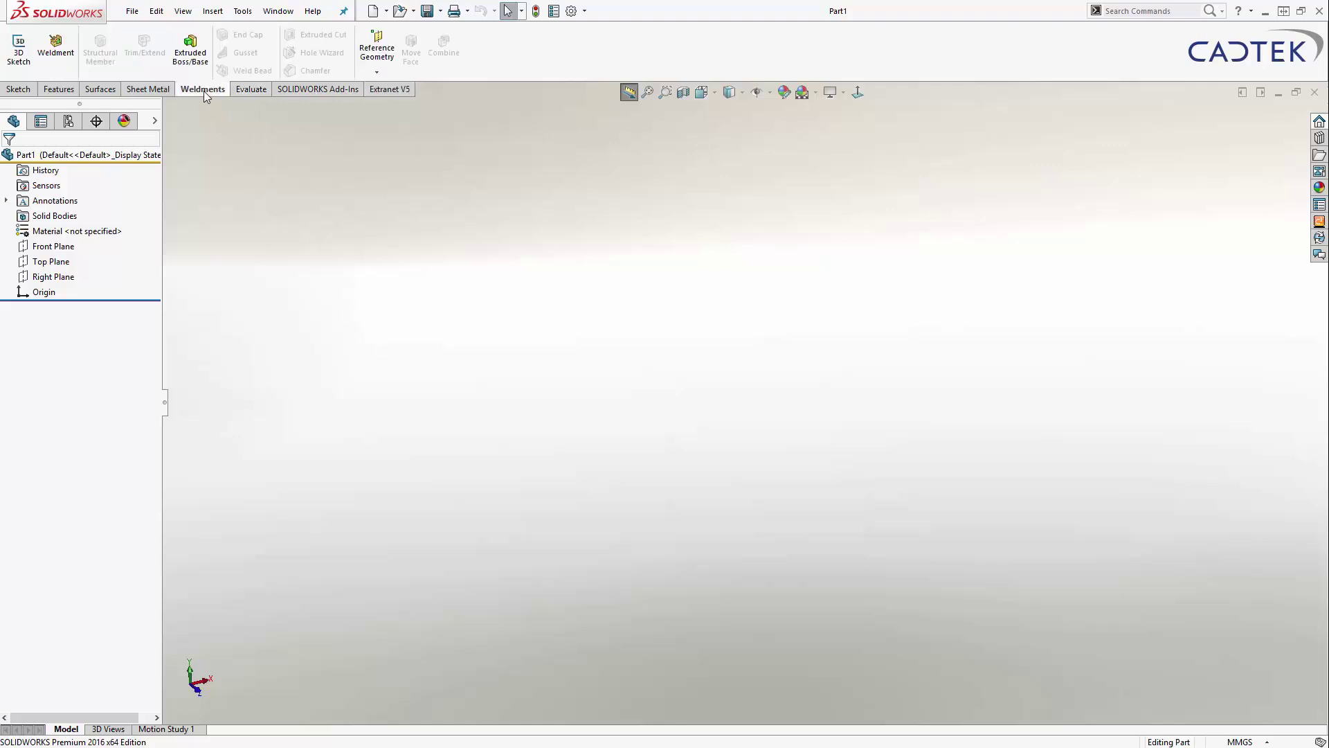
pyautogui.click(54, 56)
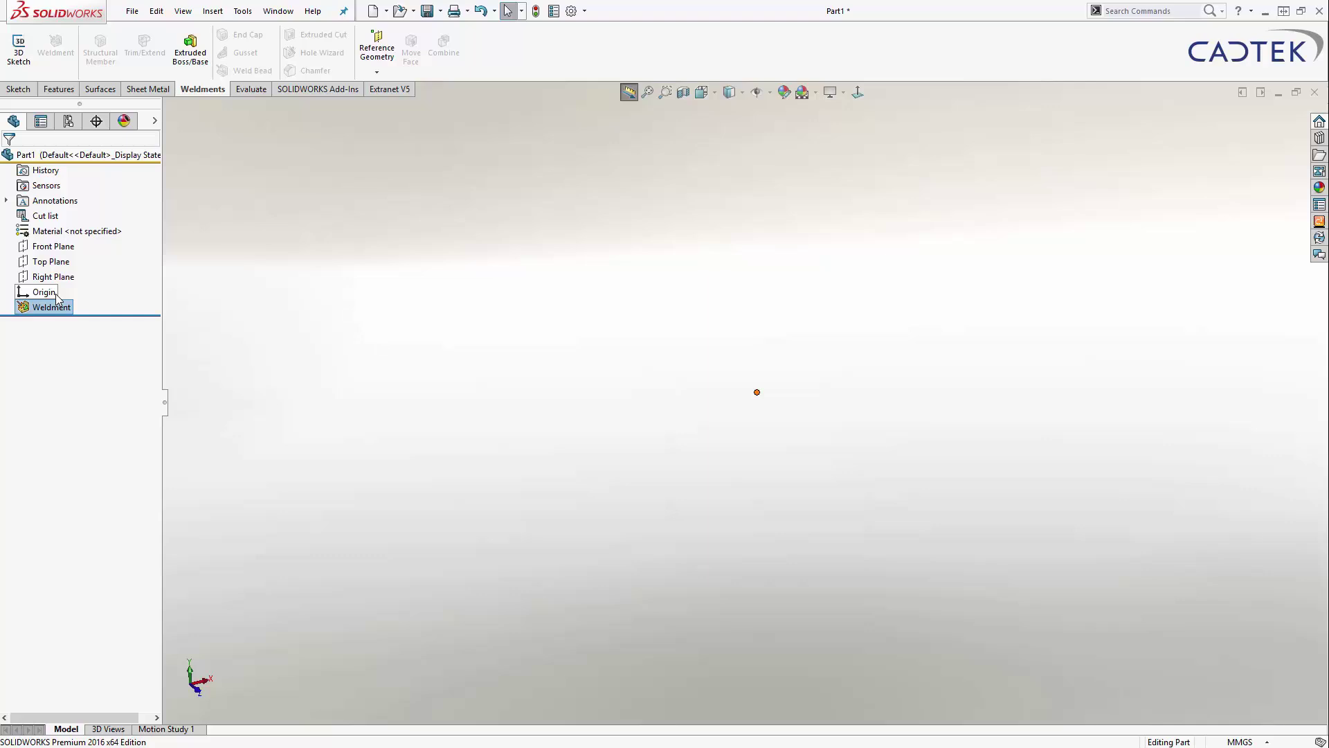
pyautogui.click(291, 299)
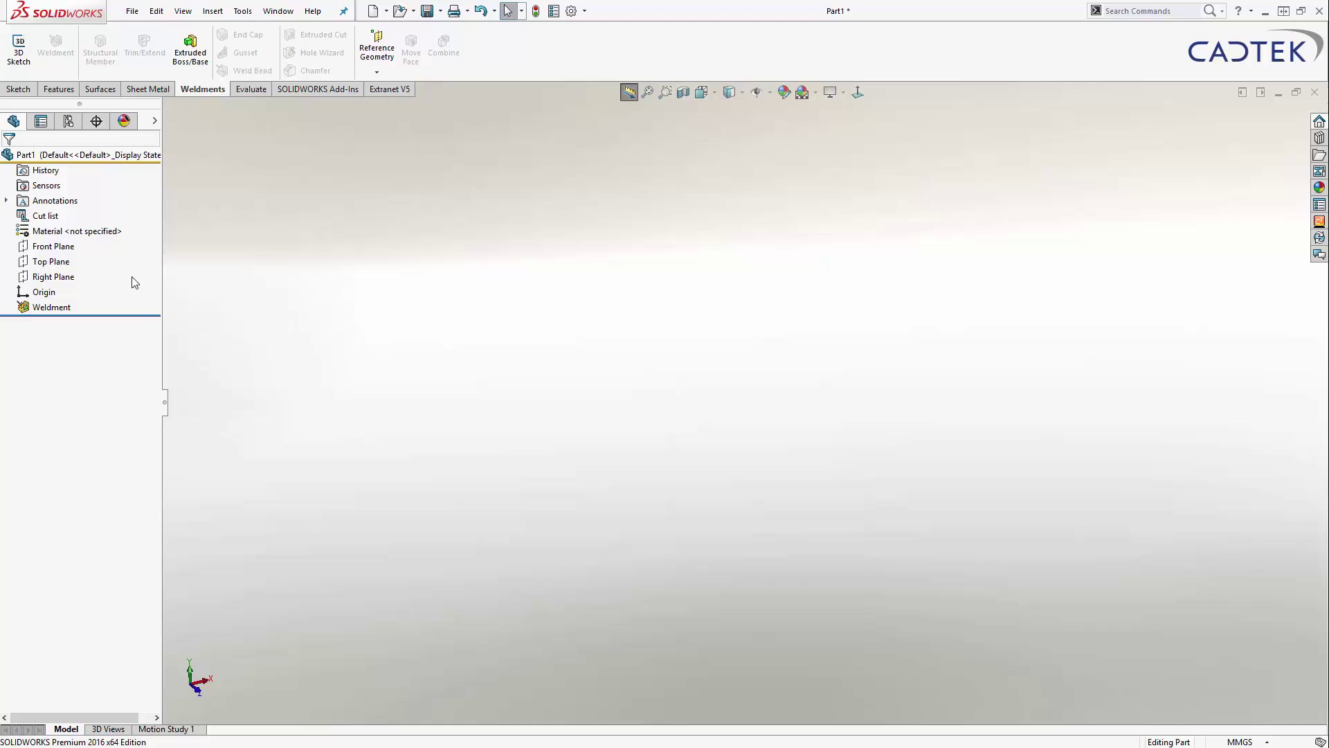
pyautogui.rightClick(85, 234)
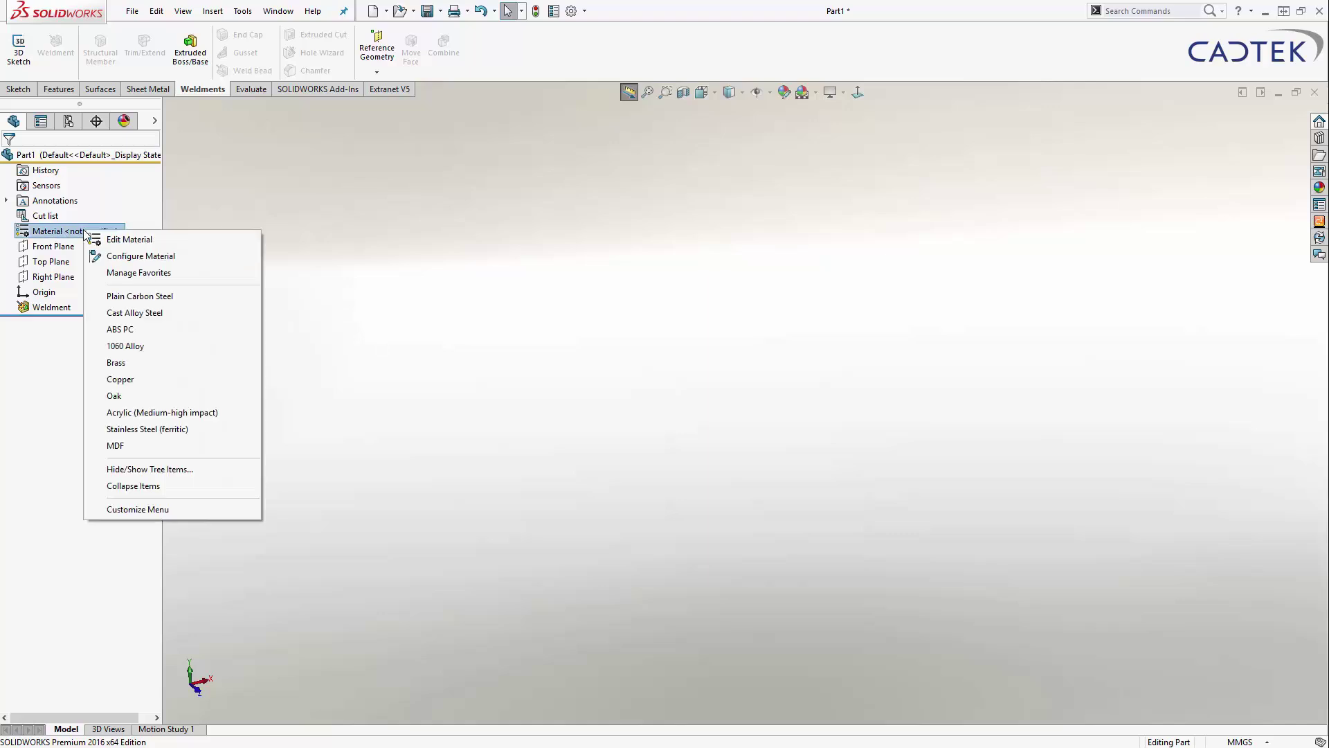
pyautogui.click(212, 452)
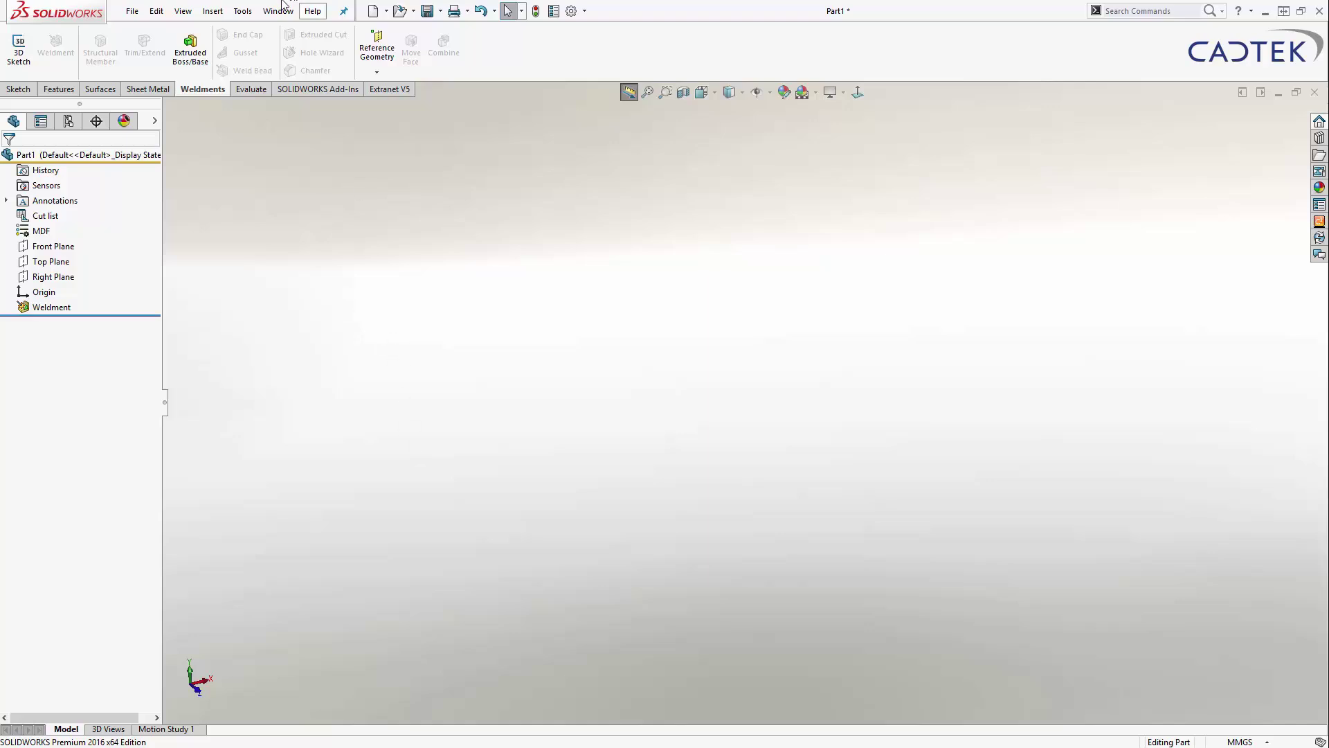
# - Define a global variable named WIDTH with a value of 600 in the part's equations
pyautogui.click(242, 11)
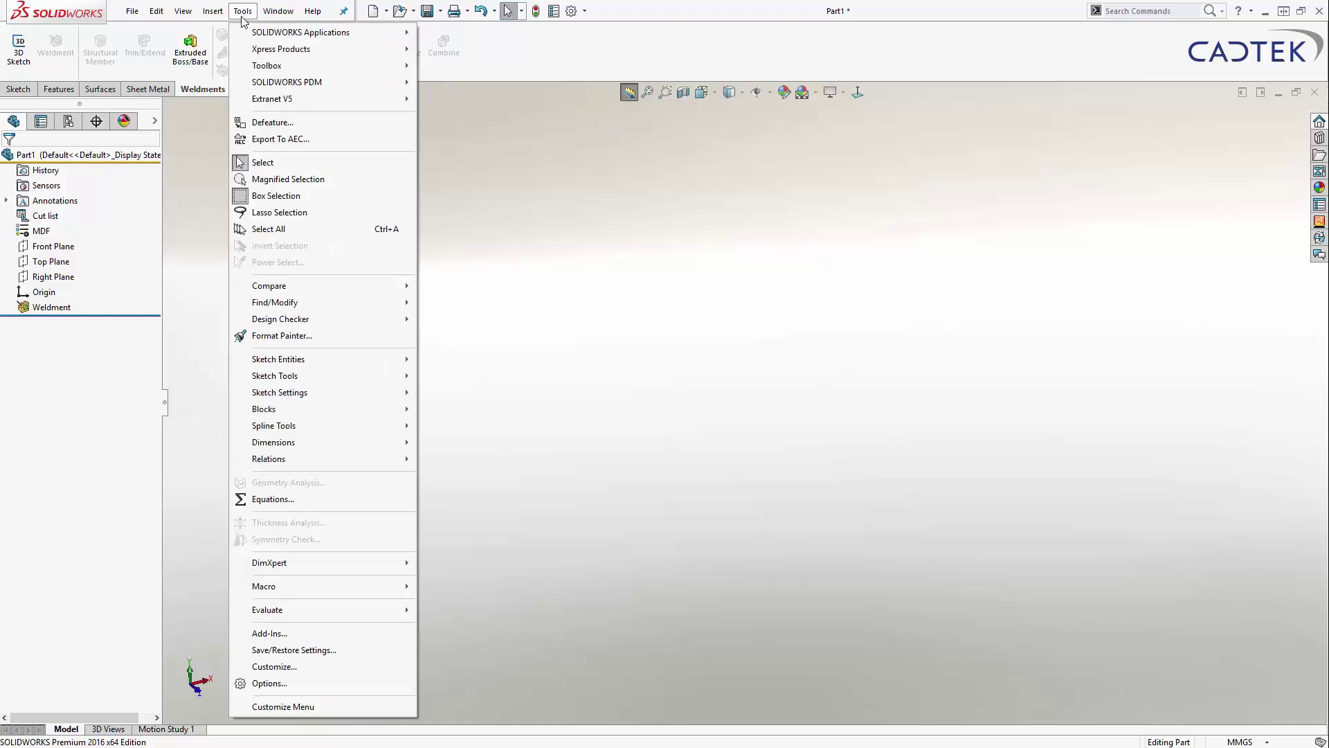
pyautogui.click(285, 501)
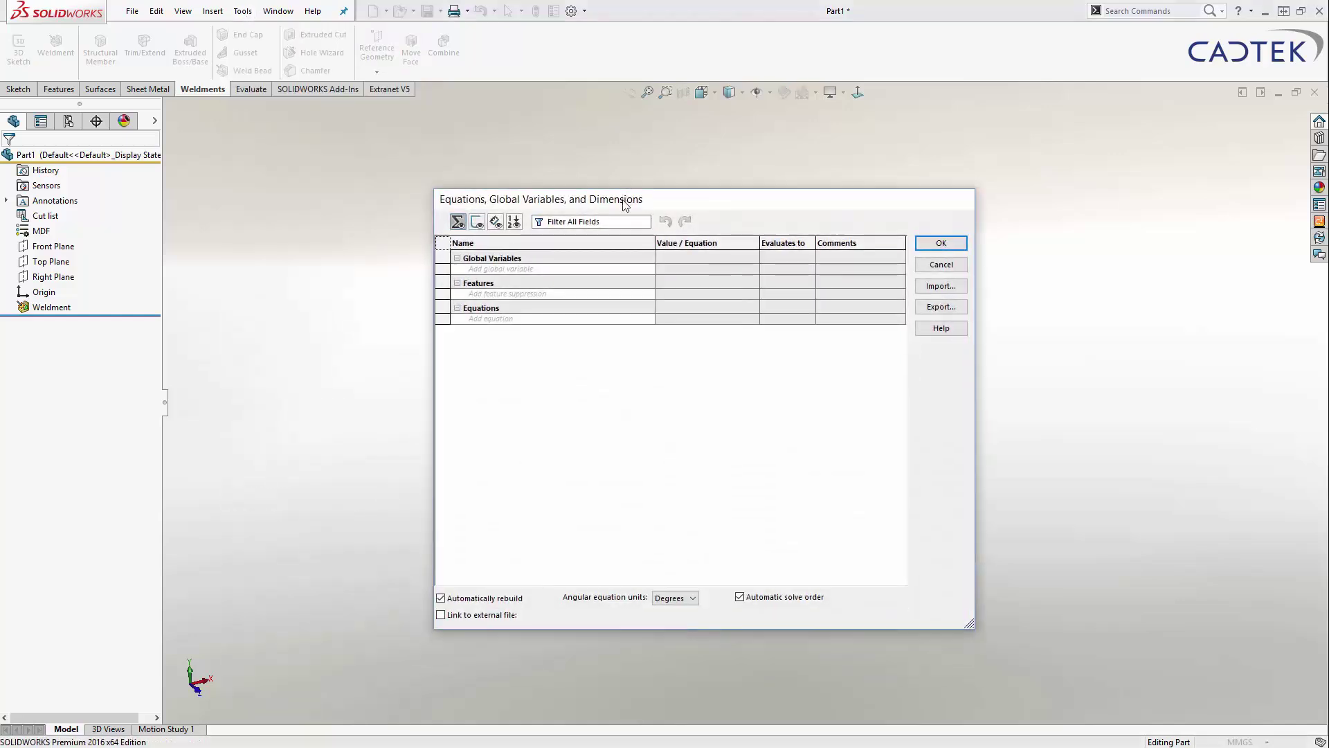
pyautogui.click(552, 269)
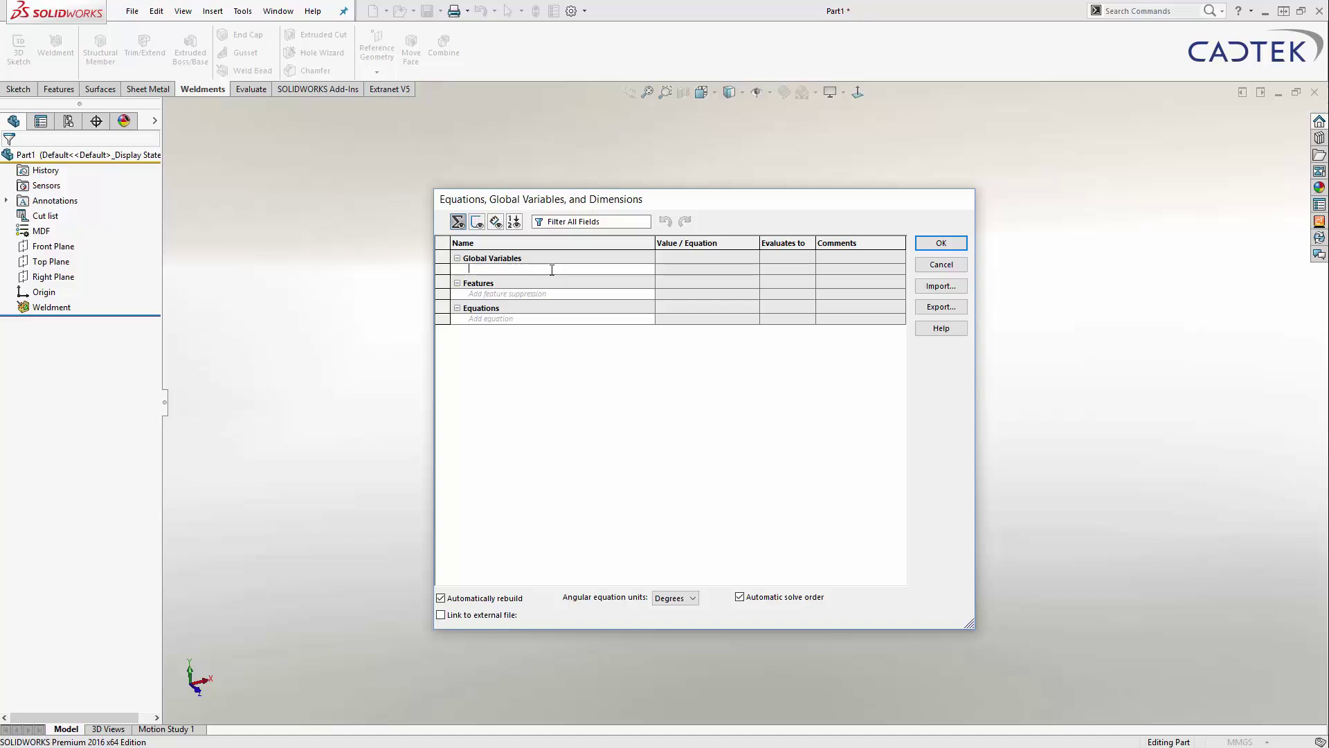
pyautogui.write('WIDTH')
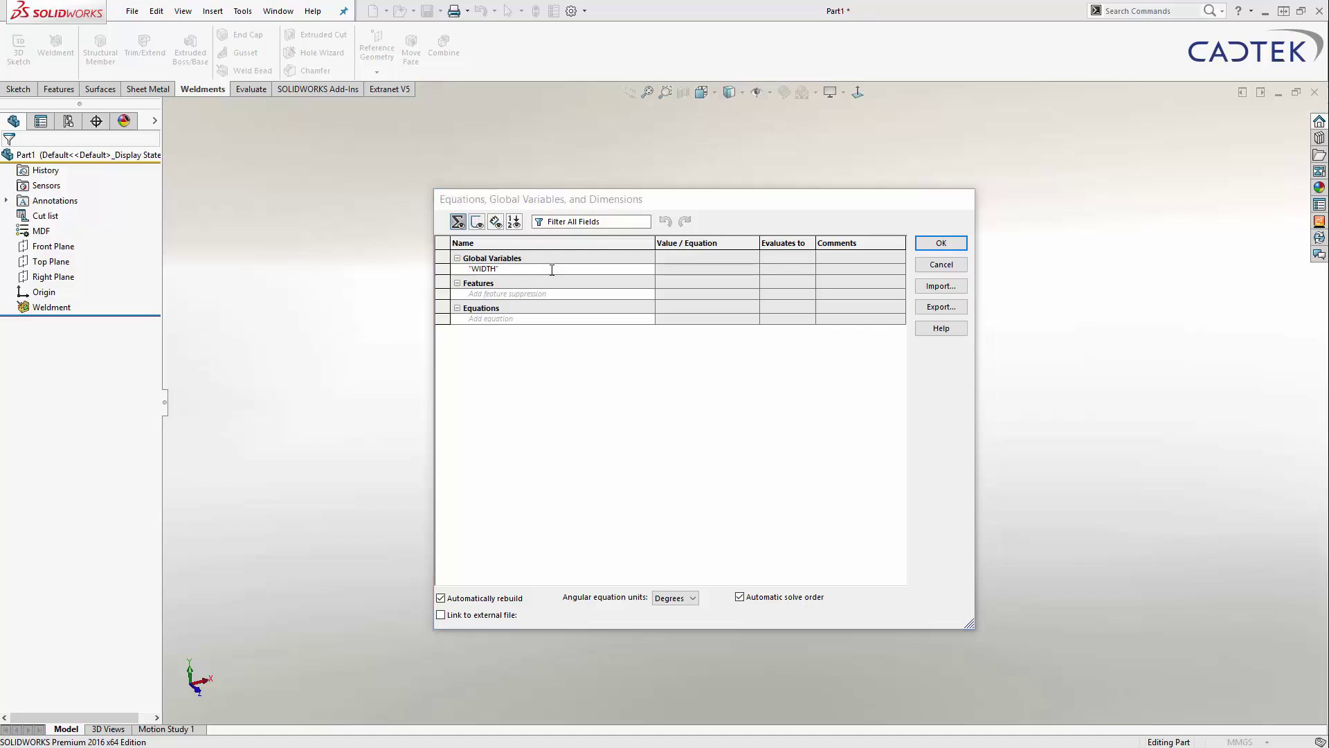
pyautogui.press('Tab')
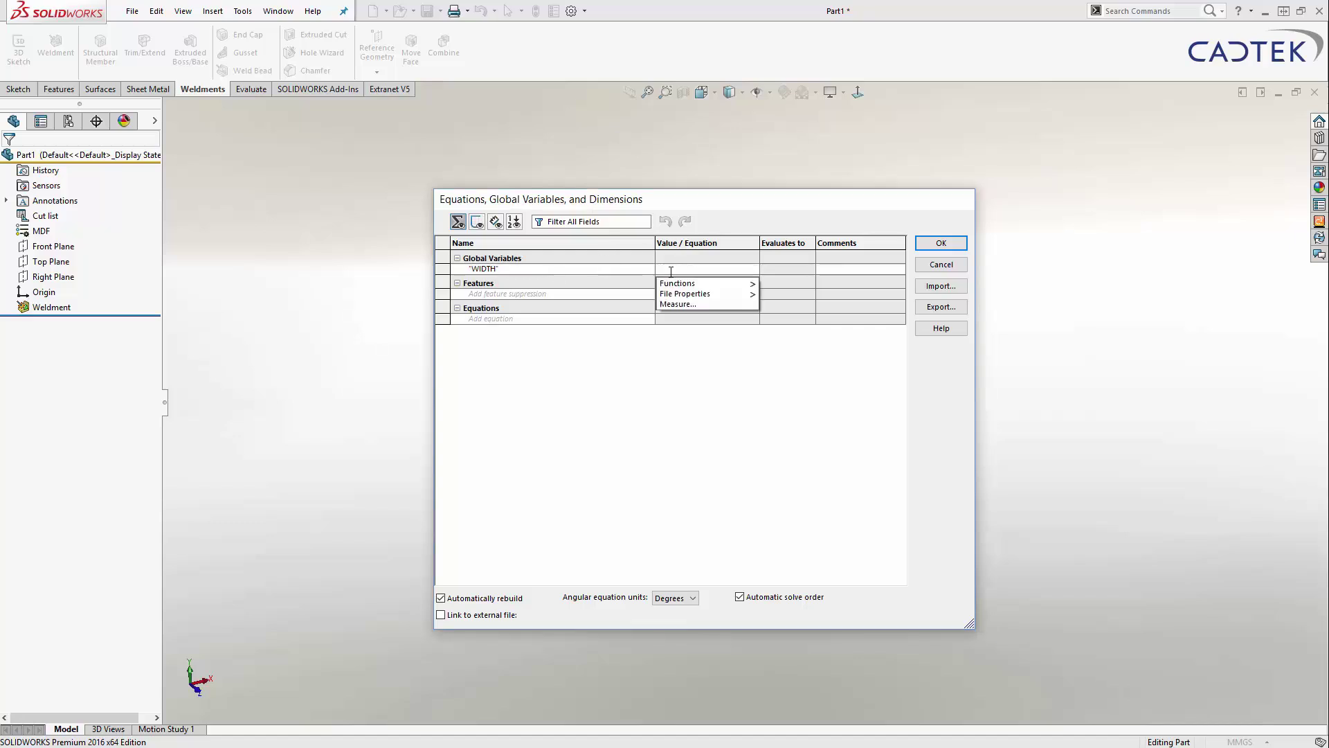
pyautogui.write('6')
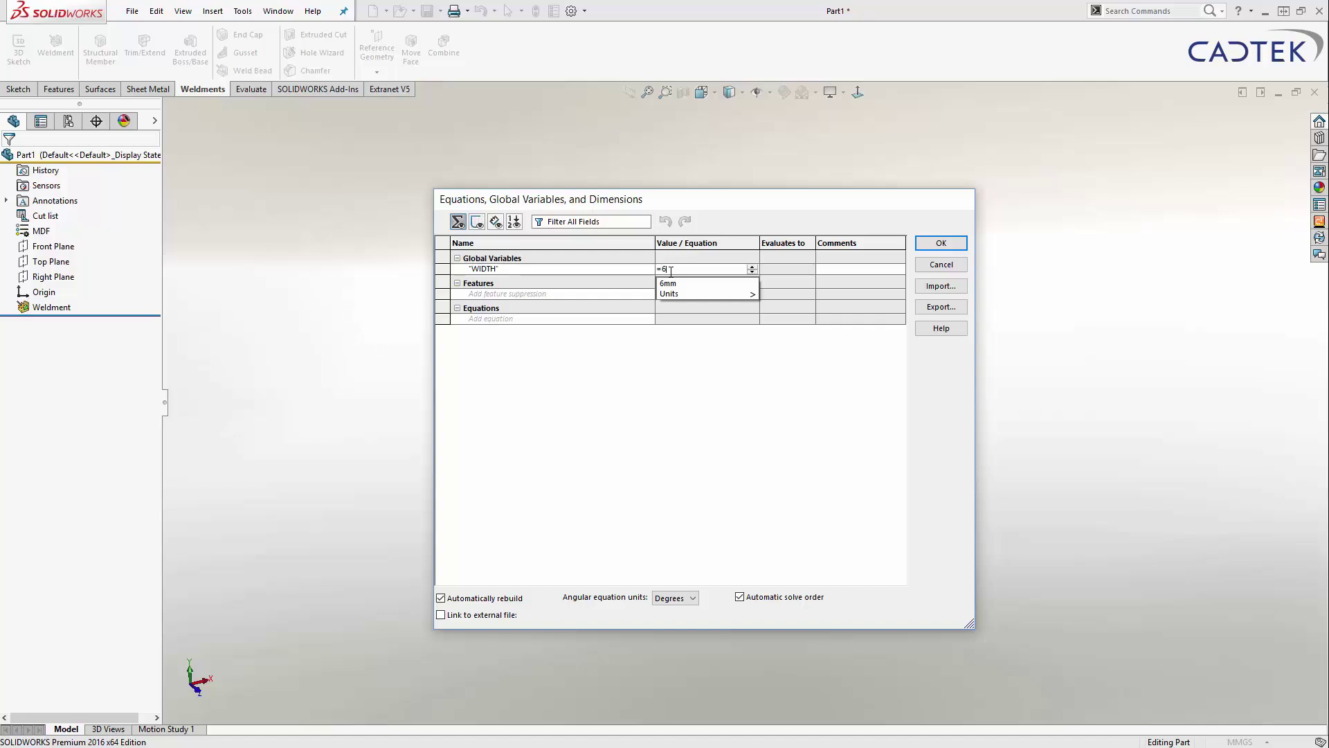
pyautogui.write('0')
pyautogui.press('Return')
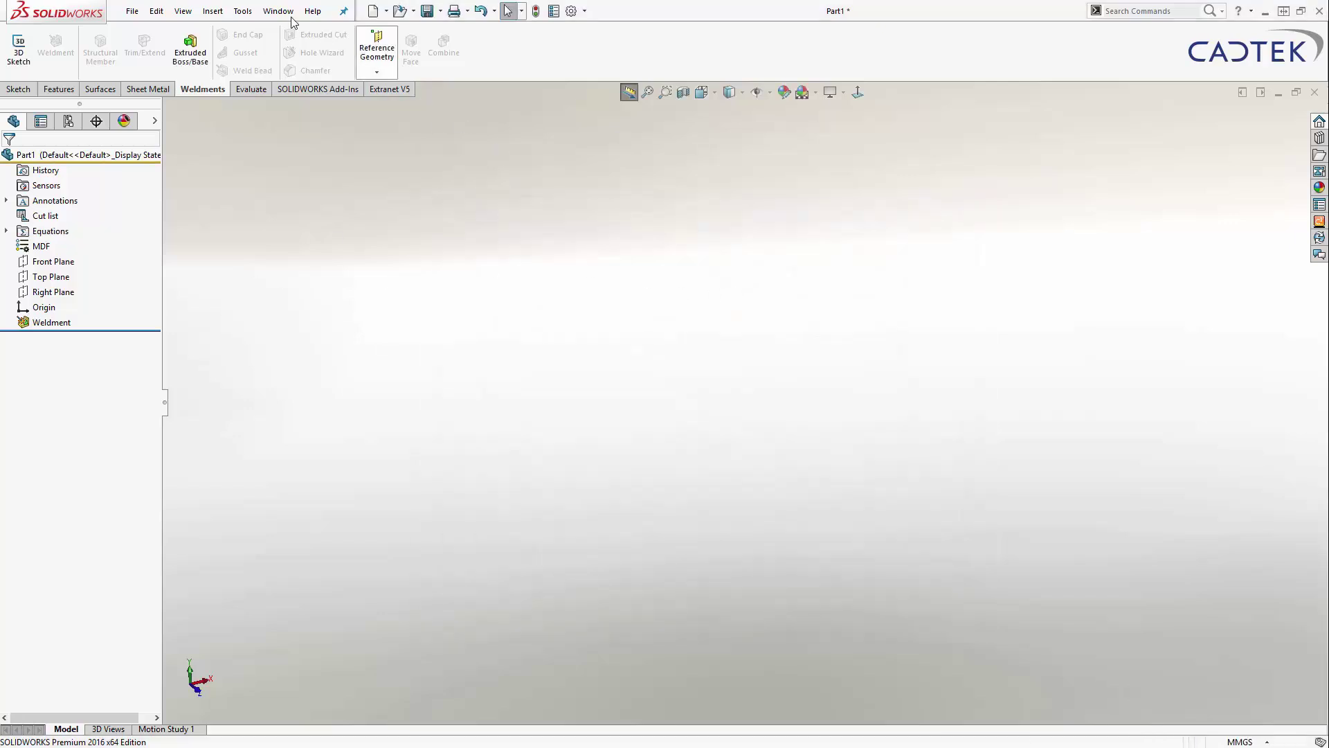
# - Add a global variable named WORKTOP HEIGHT with a value of 45 to the part's equations
pyautogui.click(243, 10)
pyautogui.click(270, 499)
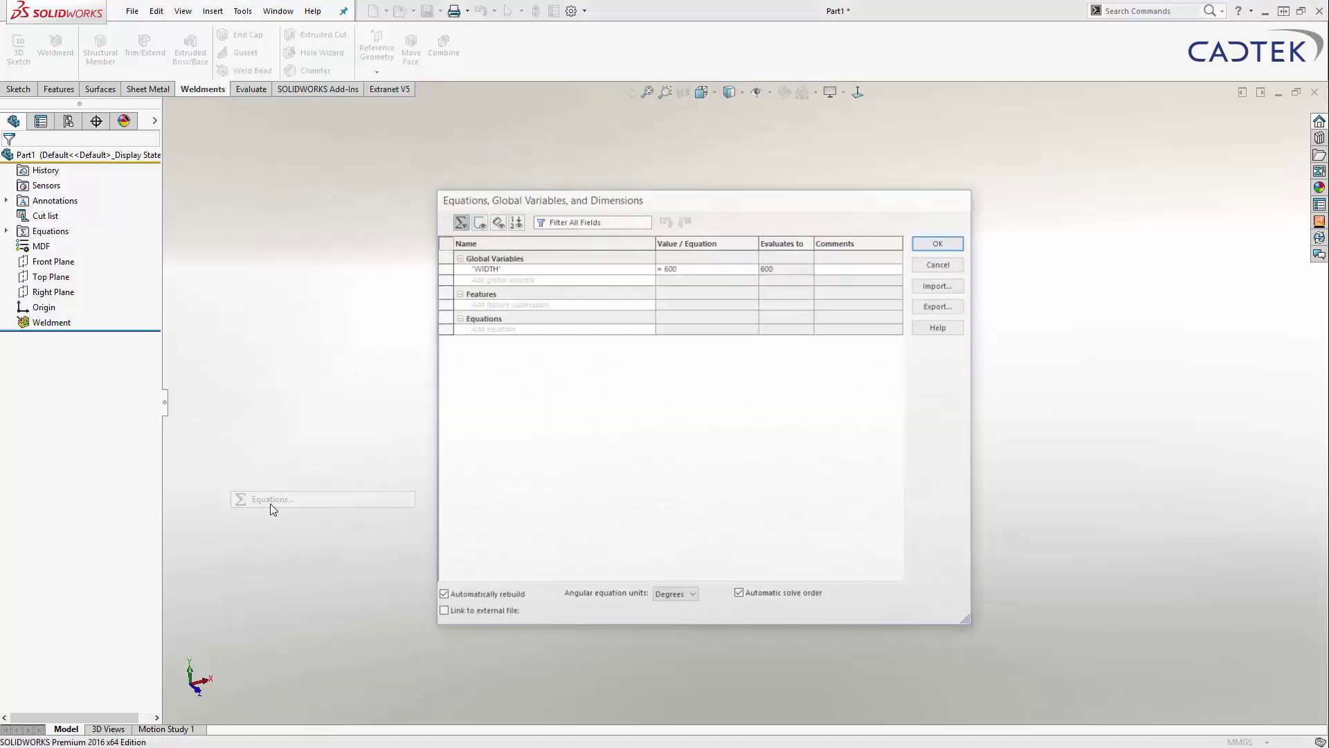
pyautogui.click(523, 280)
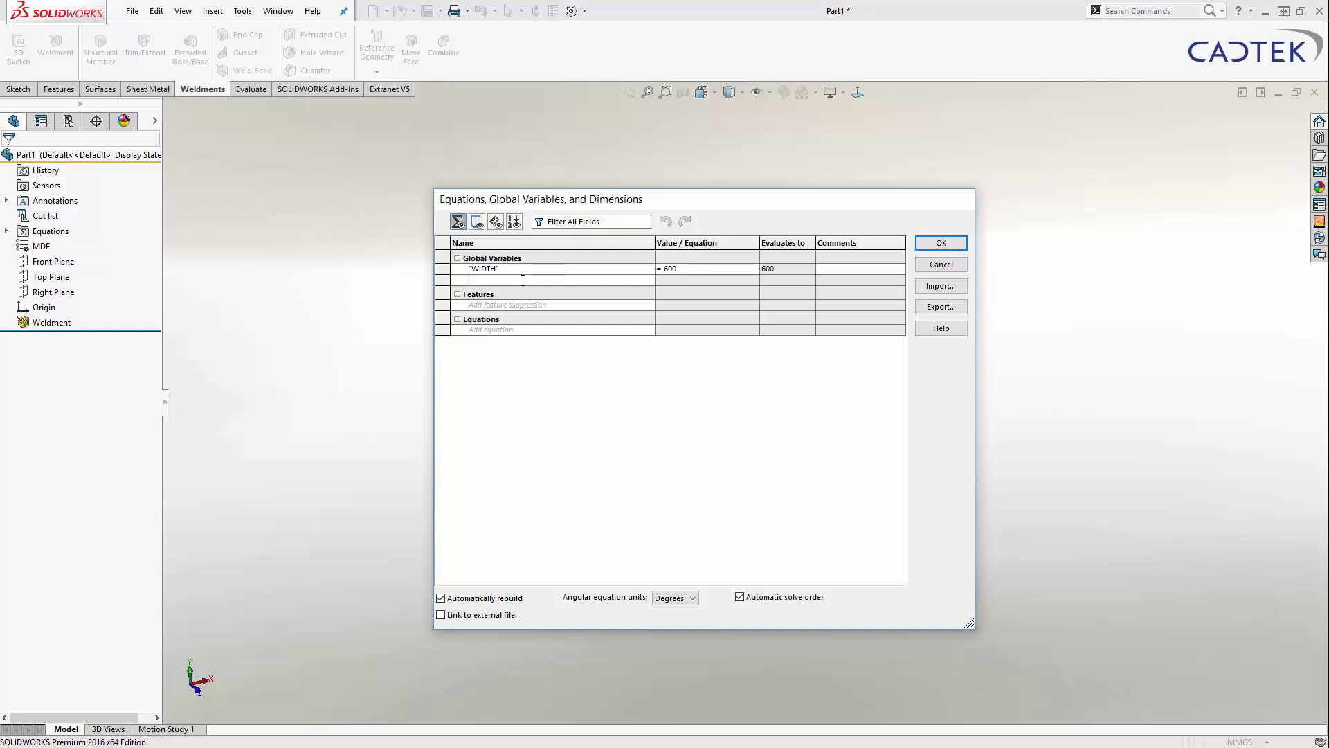
pyautogui.write('WORKTOP HEIGHT')
pyautogui.press('Tab')
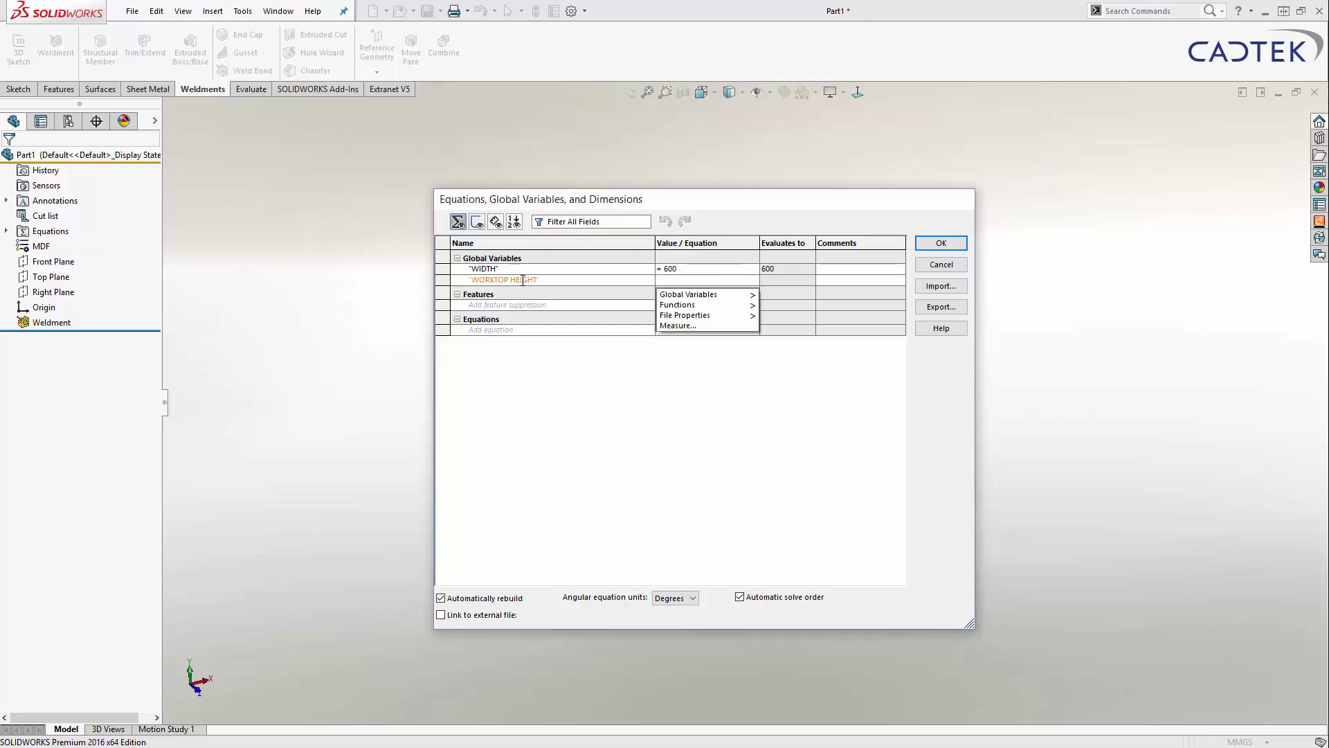
pyautogui.write('=45')
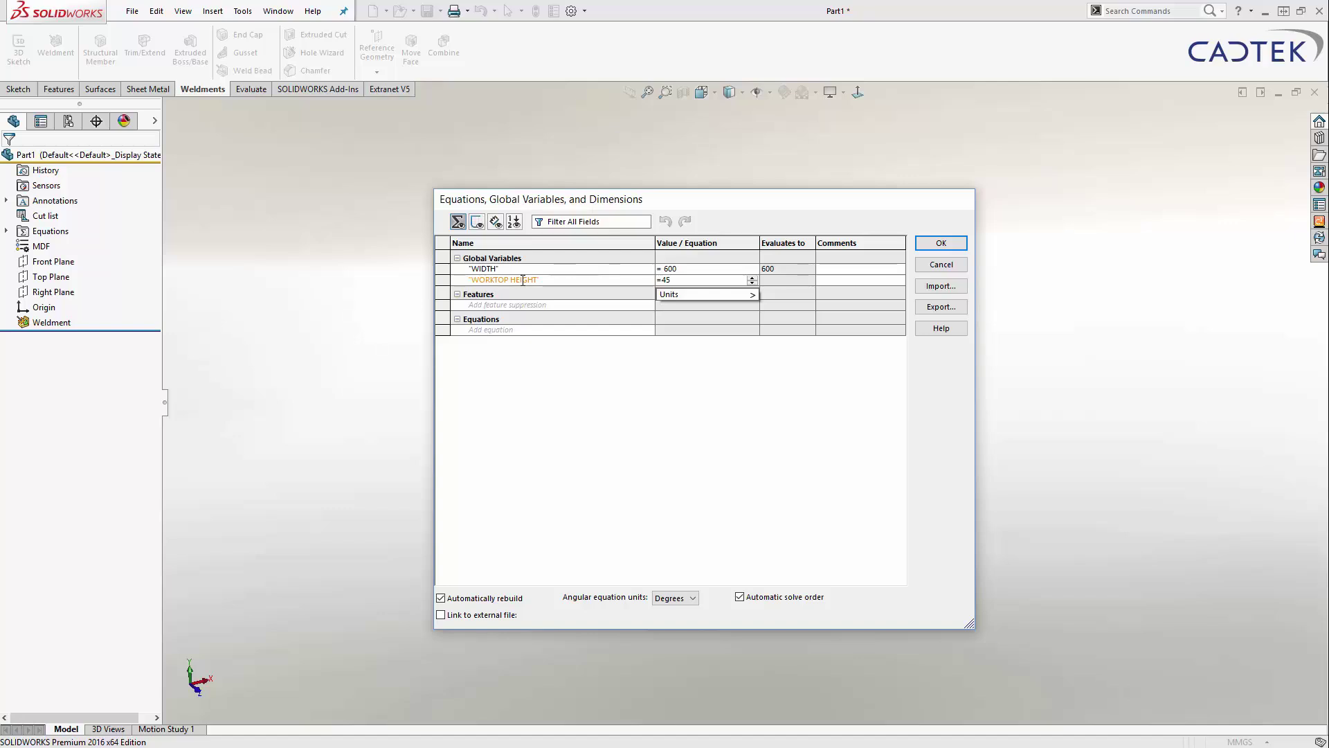
pyautogui.press('Return')
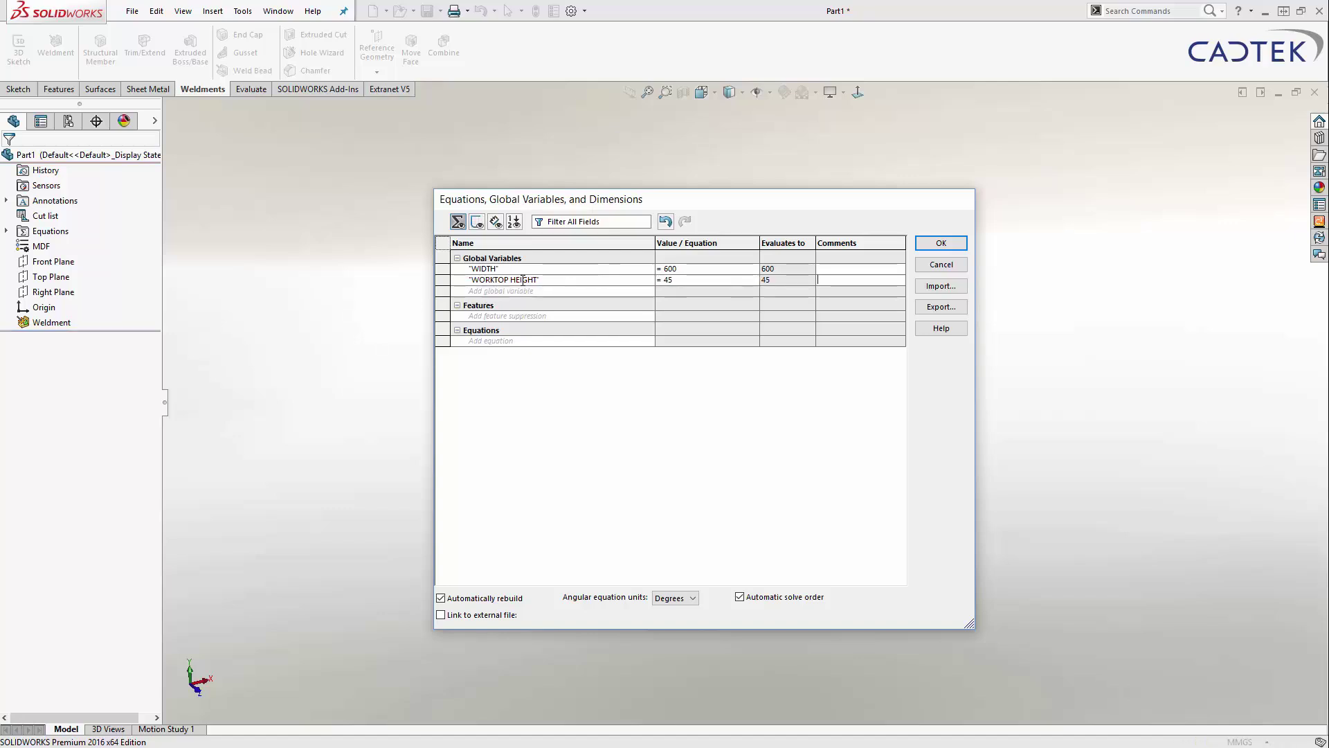
# - Add a global variable named WORKTOP THK with a value of 45
pyautogui.click(538, 291)
pyautogui.write('WORKTOP THK')
pyautogui.click(676, 291)
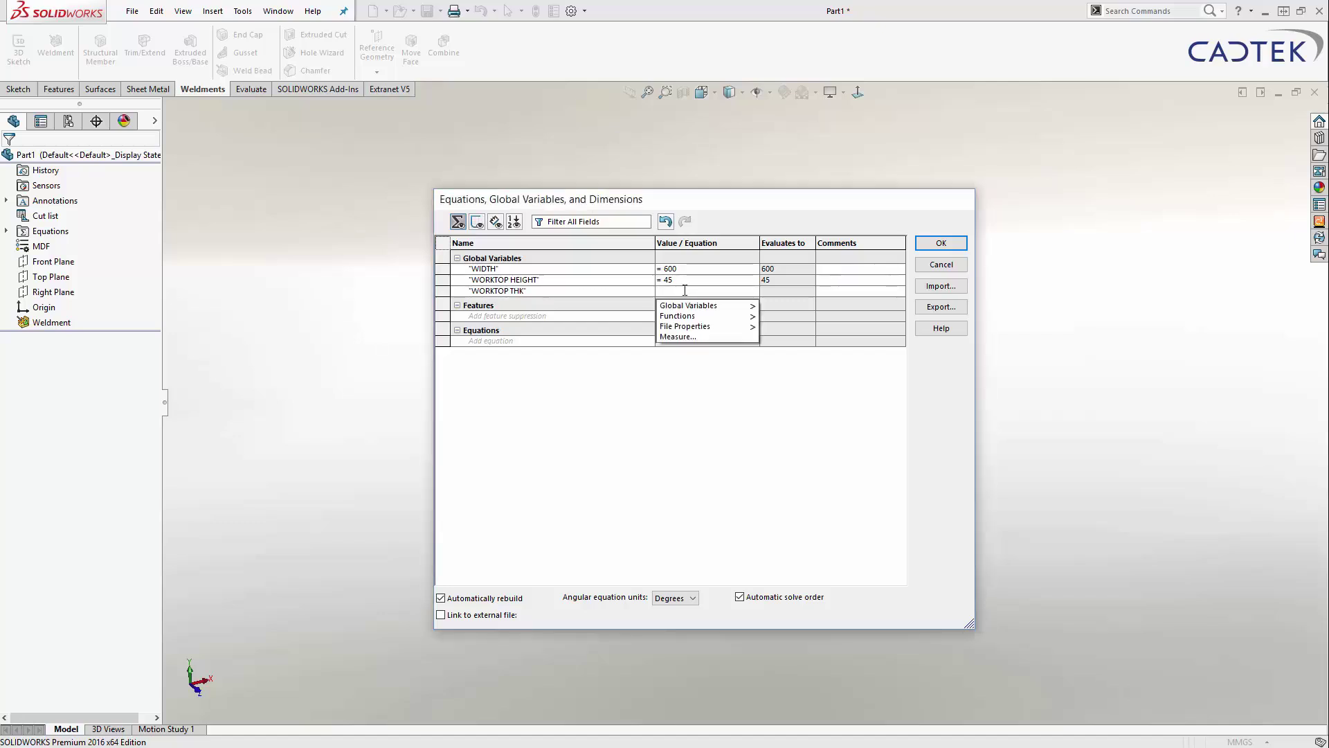
pyautogui.write('=45')
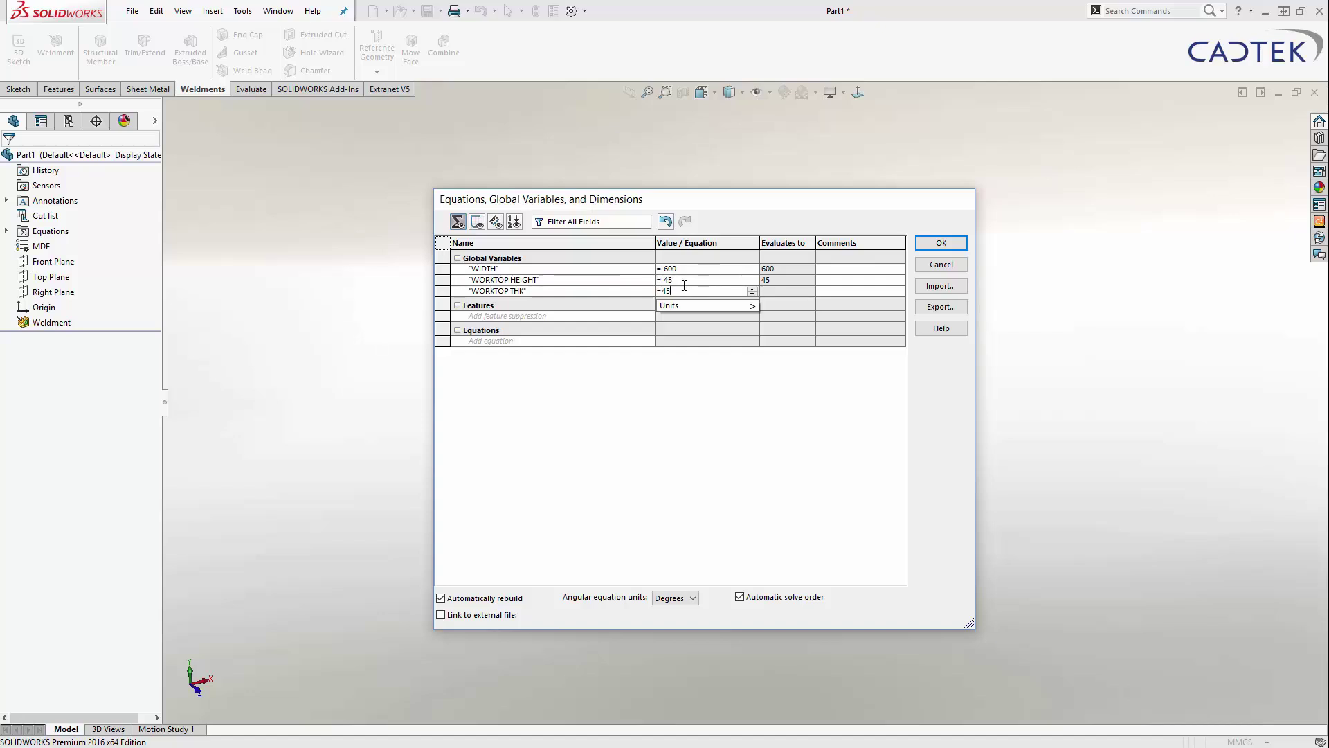
# - Set the value of the WORKTOP HEIGHT global variable to 900
pyautogui.click(686, 282)
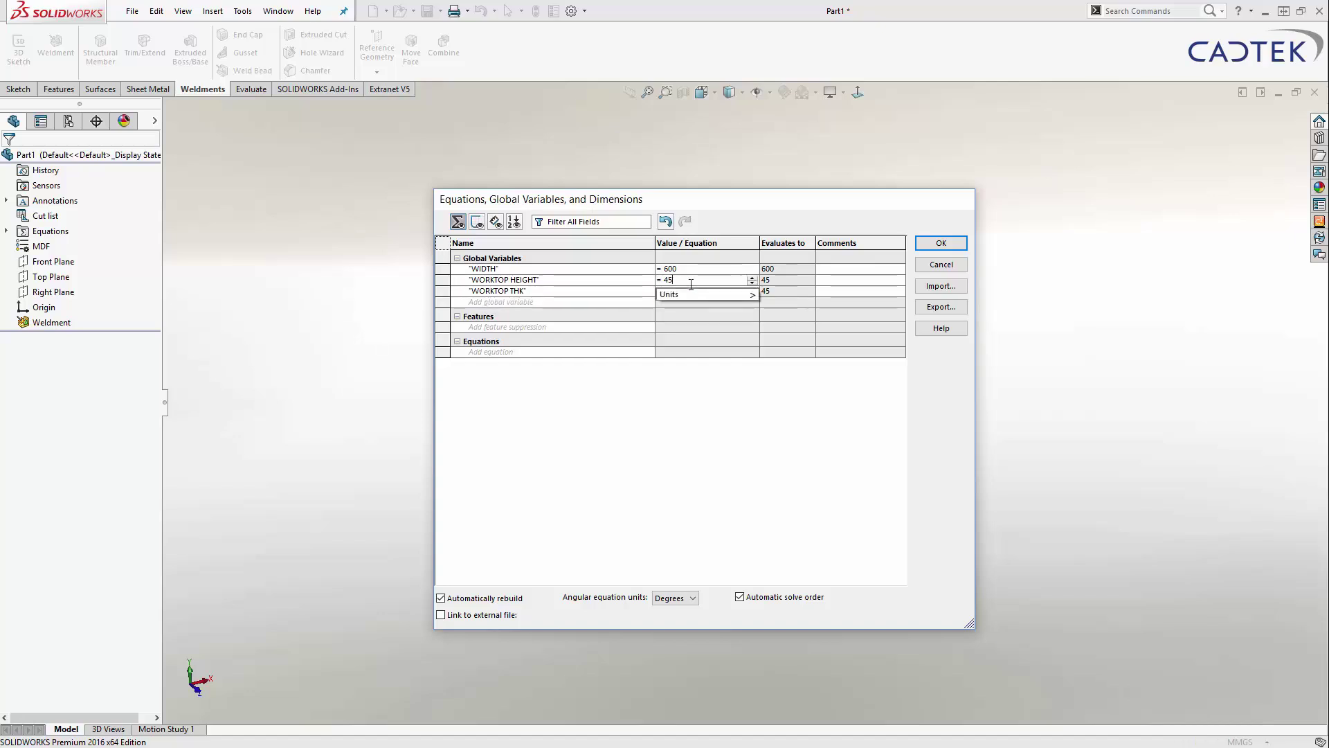
pyautogui.press('BackSpace')
pyautogui.press('BackSpace')
pyautogui.write('900')
# - Add a global variable named WORKTOP OVERHANG with a value of 25
pyautogui.click(577, 302)
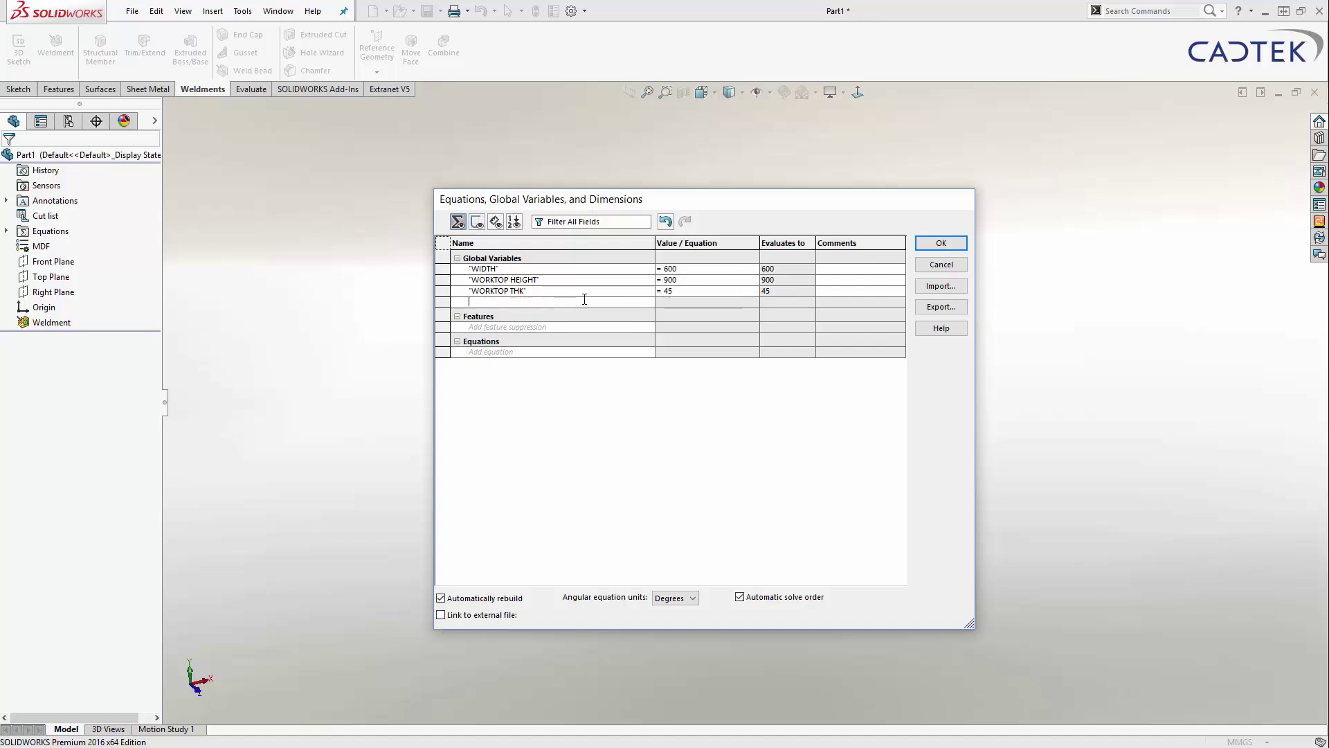
pyautogui.write('WORKTOP OVERHANG')
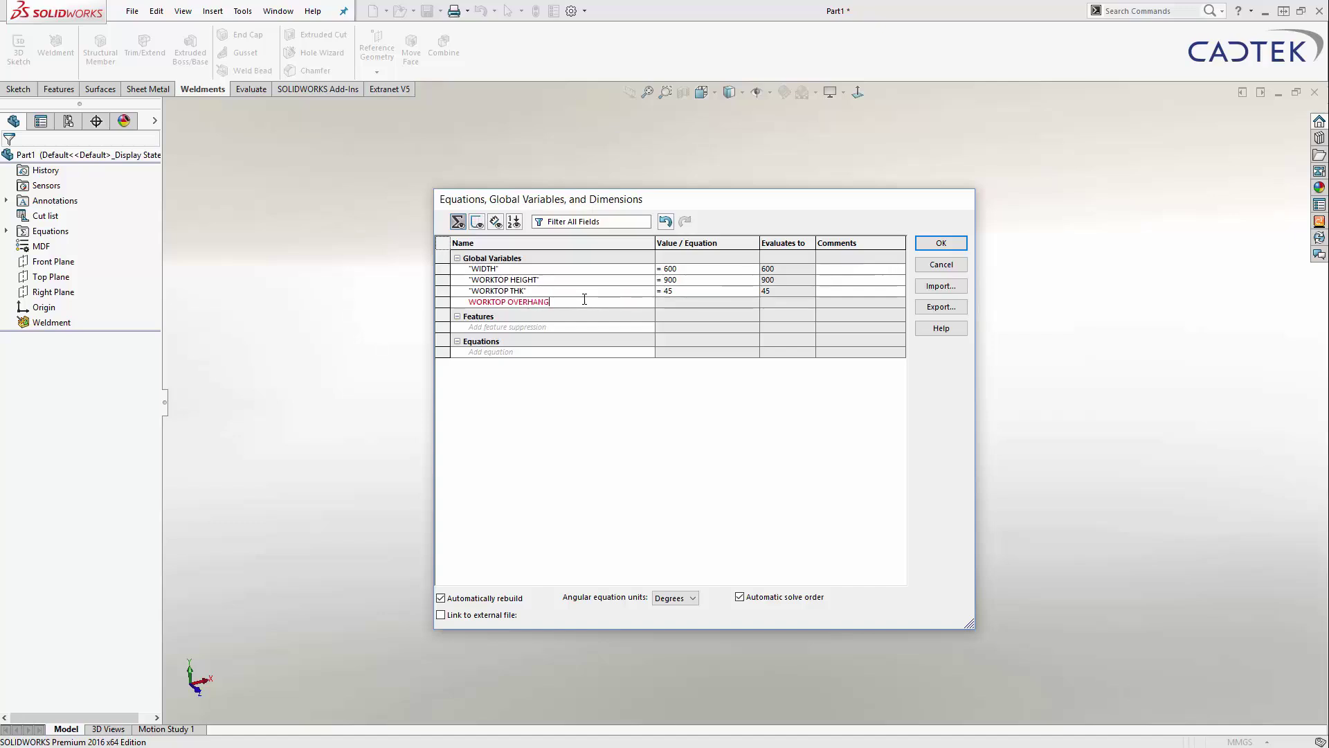
pyautogui.click(674, 302)
pyautogui.write('=25')
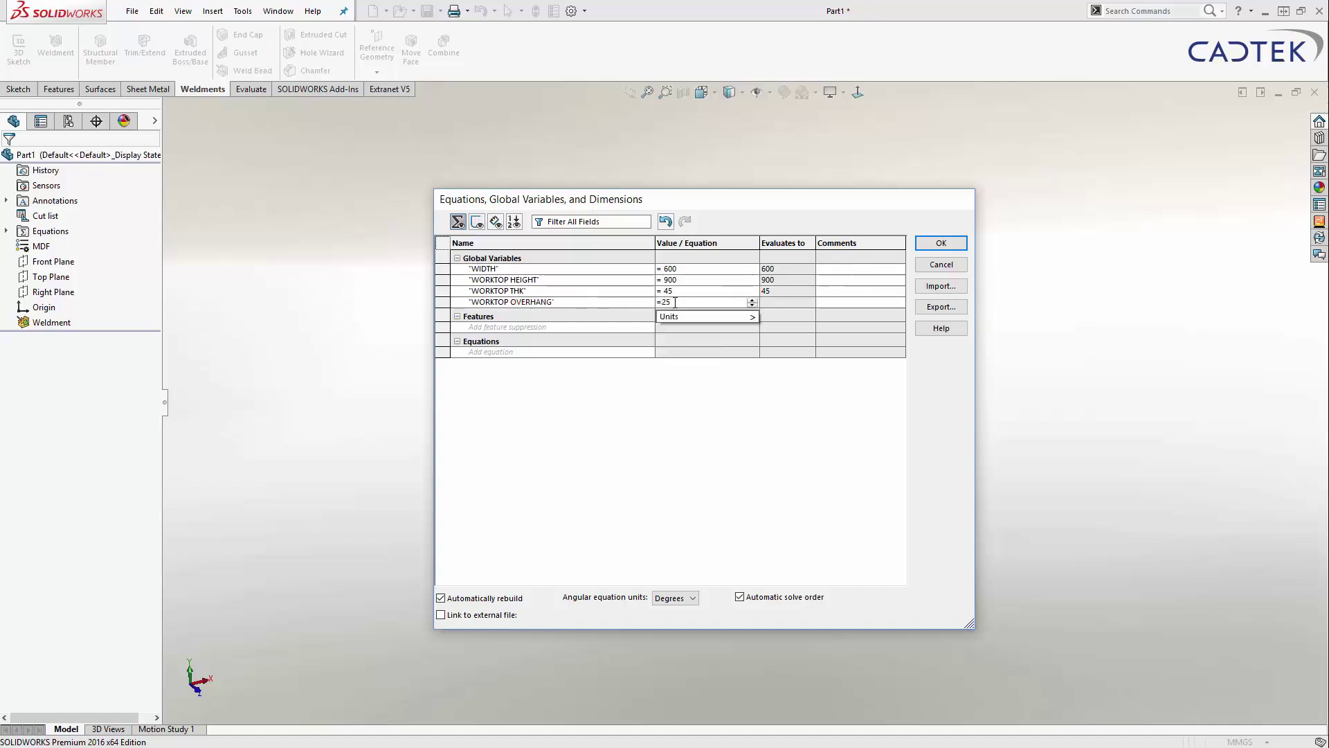
pyautogui.press('Return')
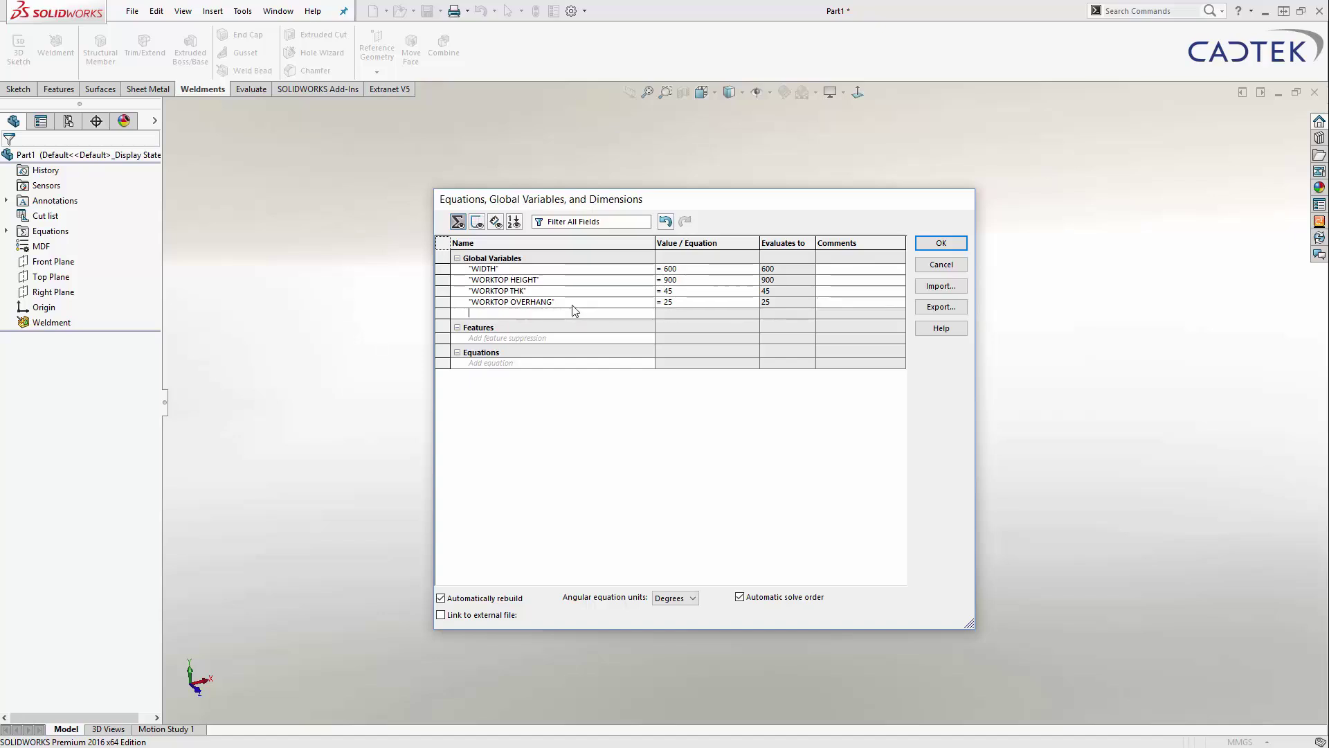
# - Add a global variable named WORKTOP DEPTH with a value of 600
pyautogui.write('WORKTOP DEPTH')
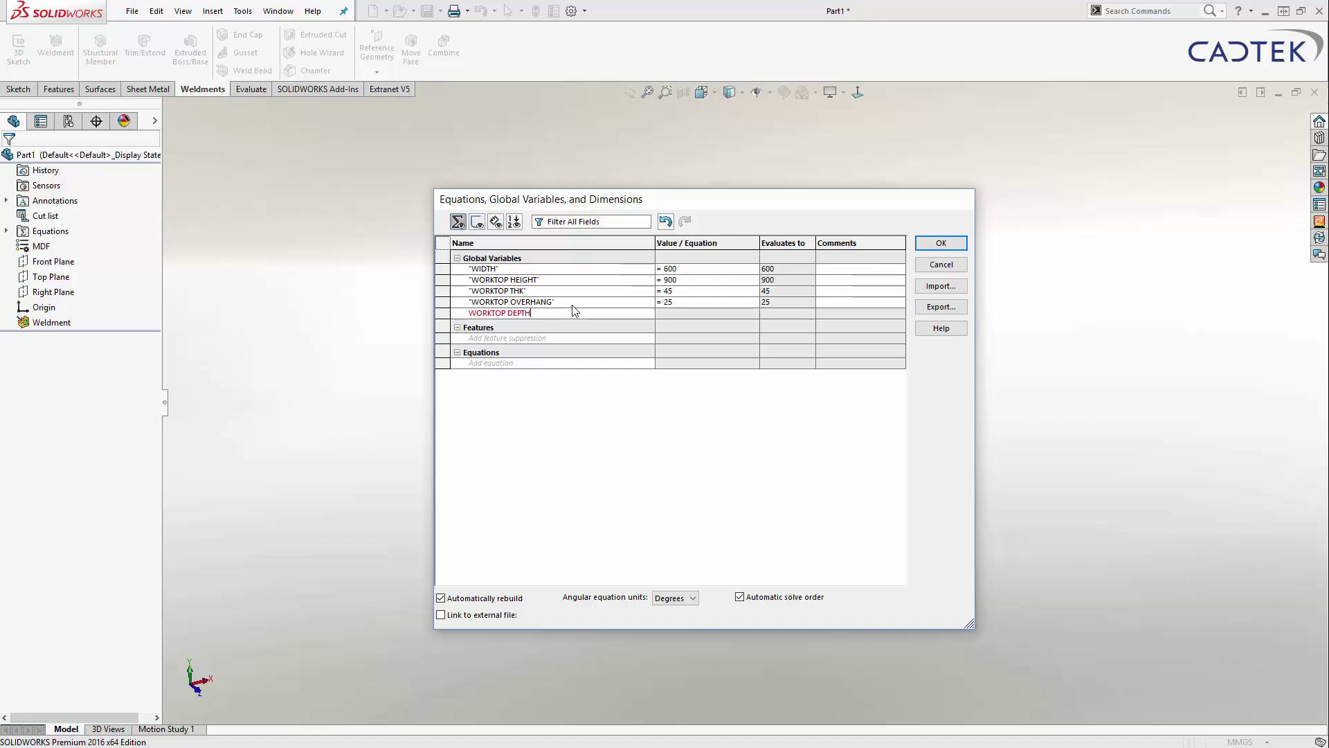
pyautogui.press('Tab')
pyautogui.write('600')
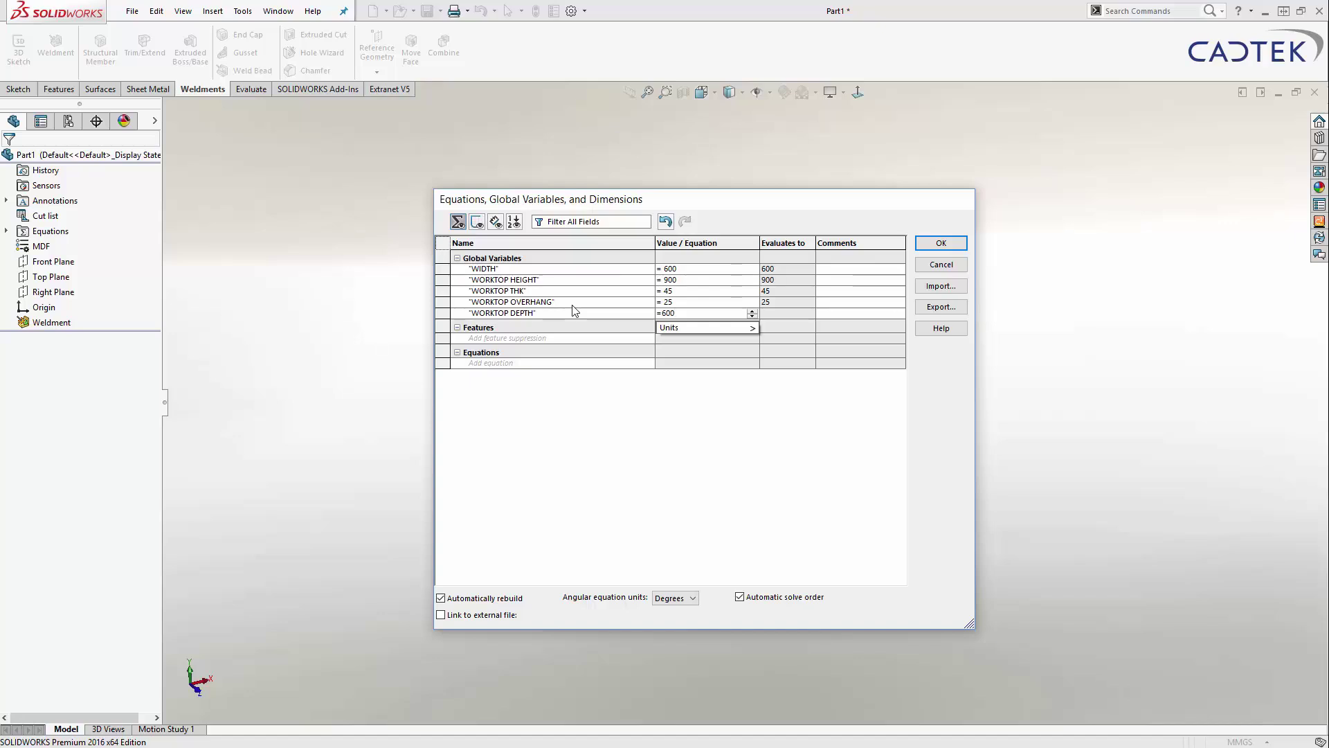
pyautogui.press('Return')
# - Add a global variable named DOOR THK with a value of 24
pyautogui.click(565, 325)
pyautogui.write('DOOR THK')
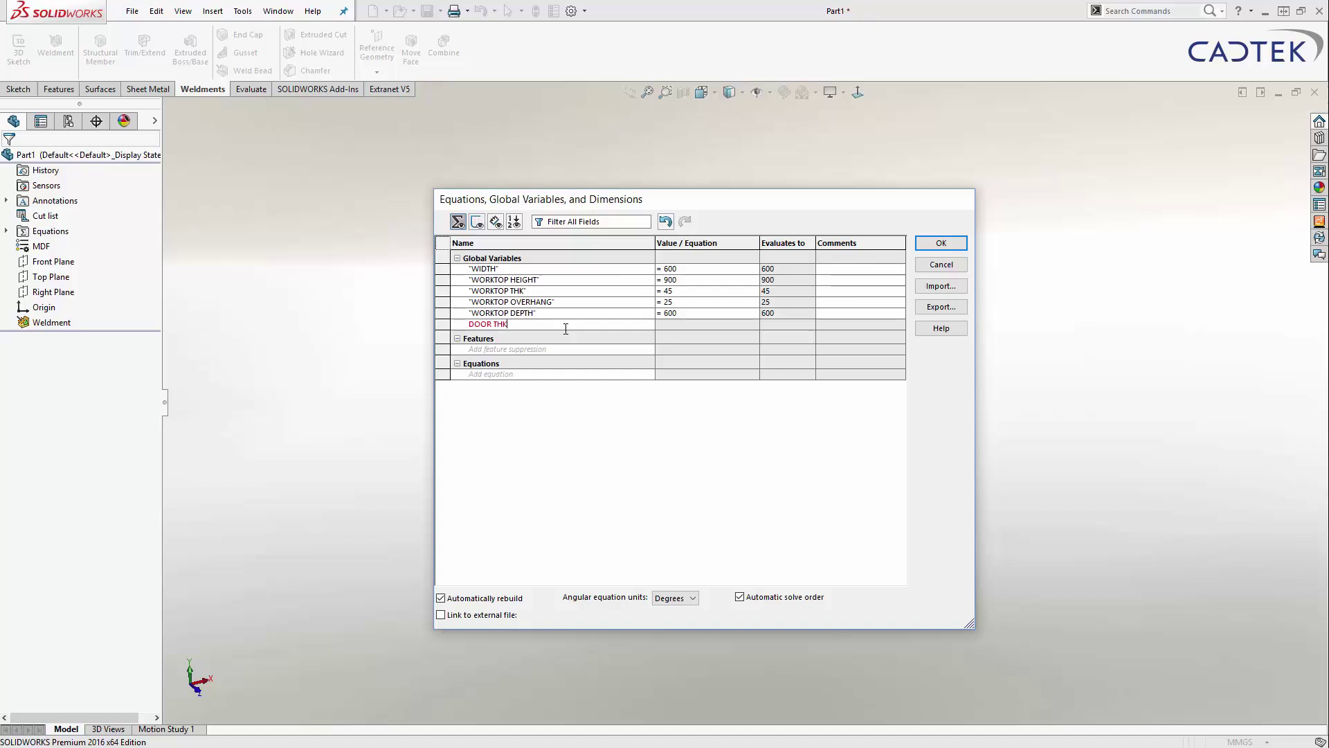
pyautogui.press('Tab')
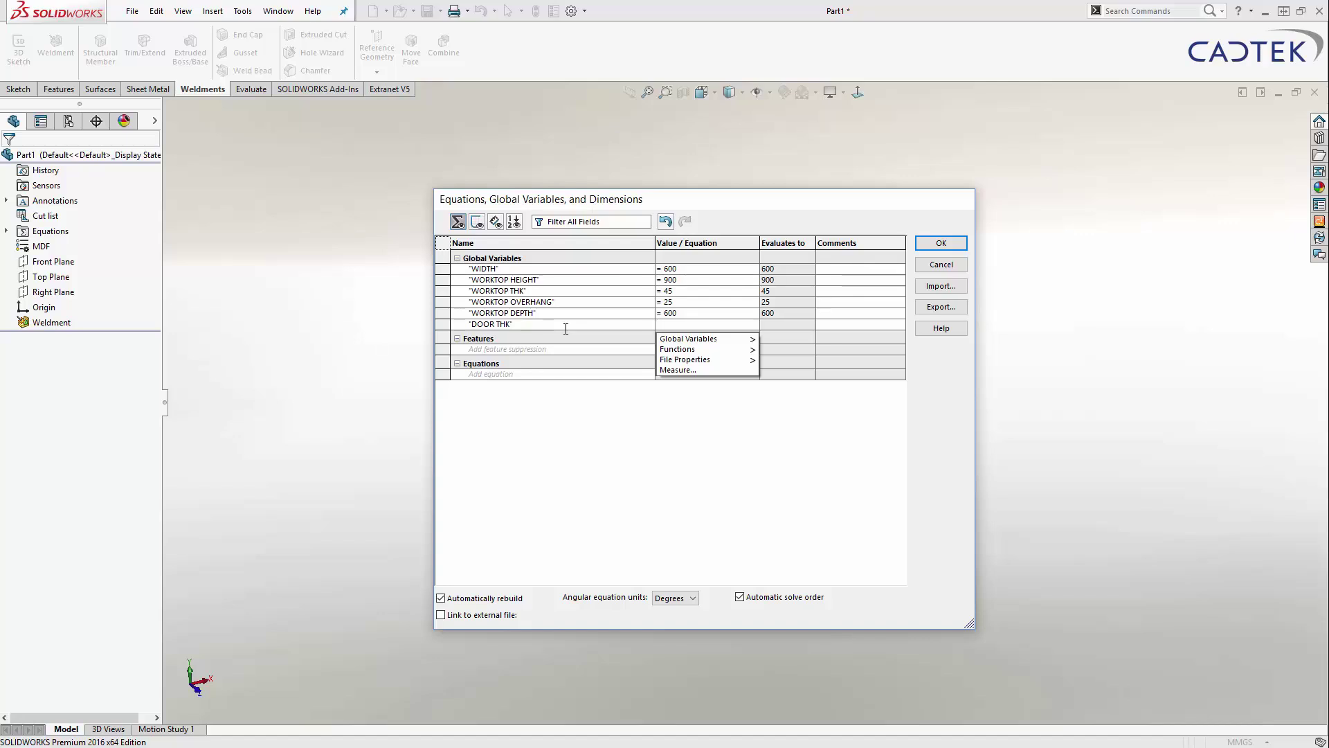
pyautogui.write('24')
pyautogui.press('Tab')
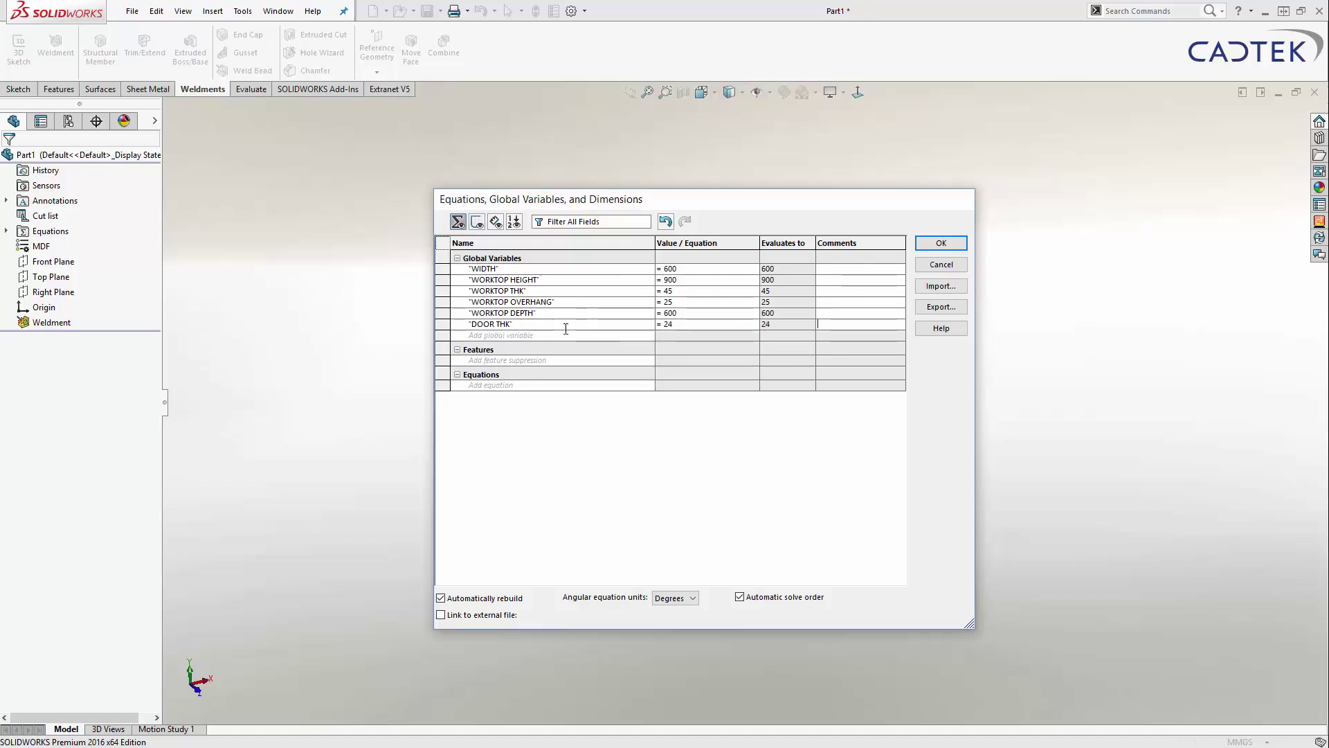
# - Add a global variable named OVERALL THK with a value of 18
pyautogui.click(560, 334)
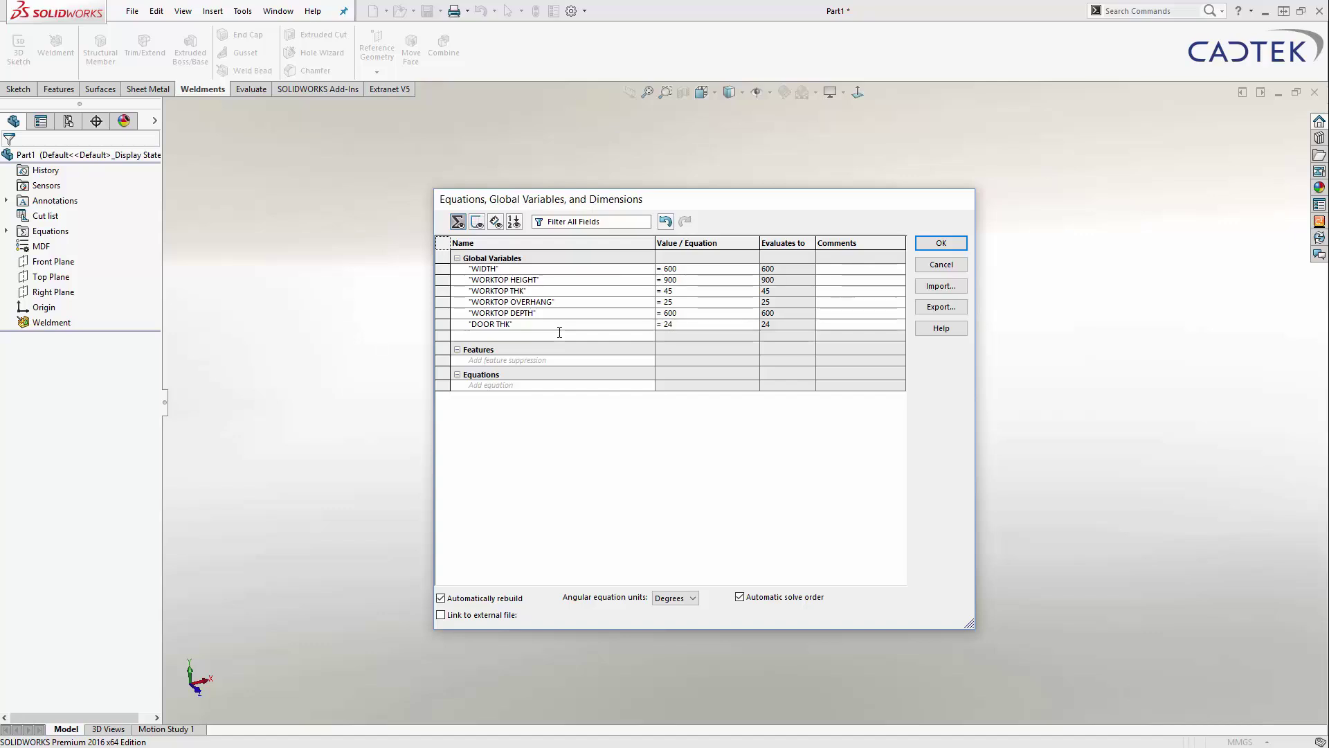
pyautogui.write('OV')
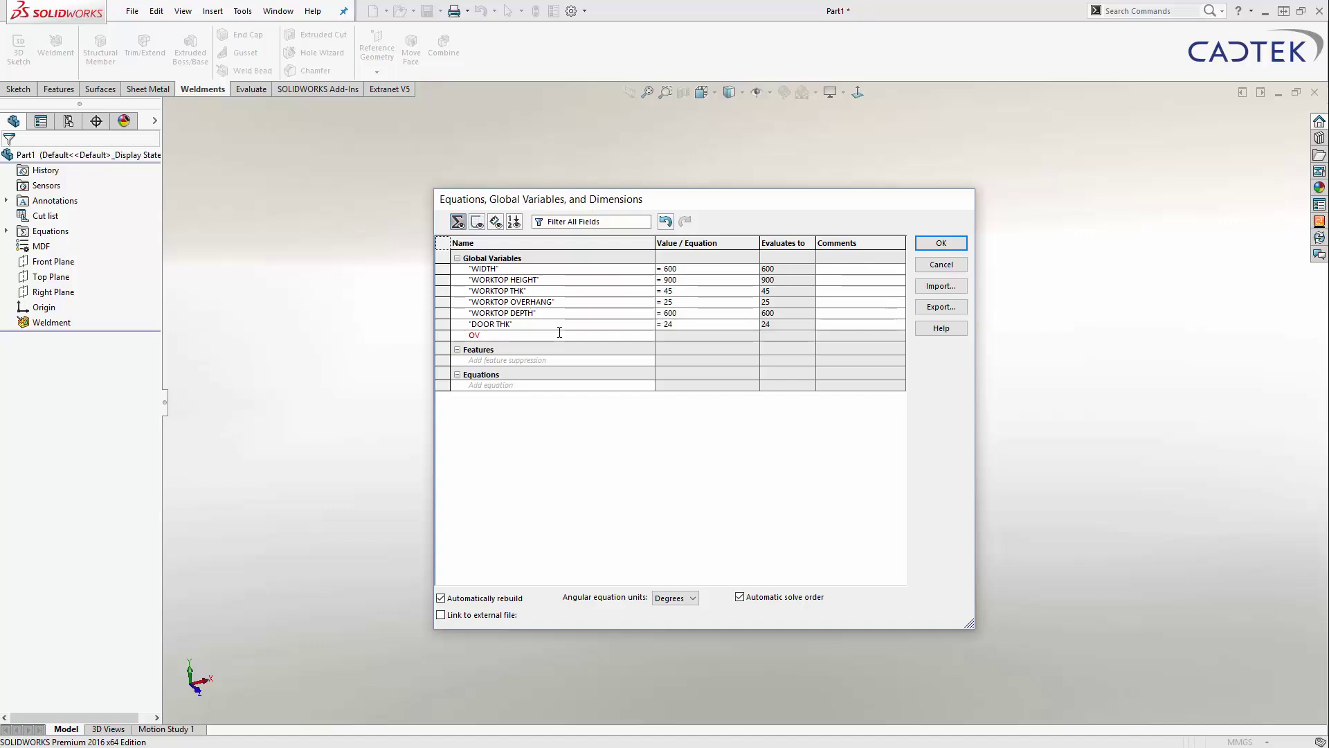
pyautogui.write('ERALL THK')
pyautogui.press('Tab')
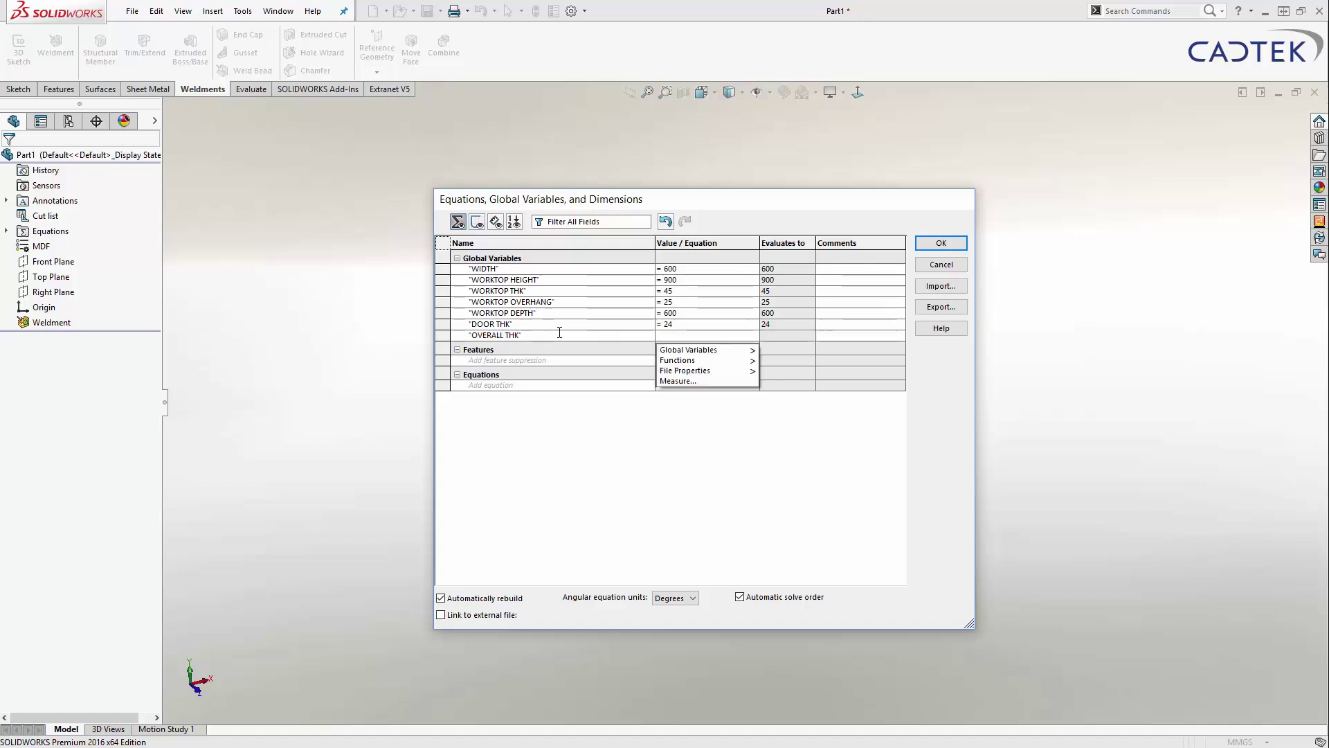
pyautogui.write('=18')
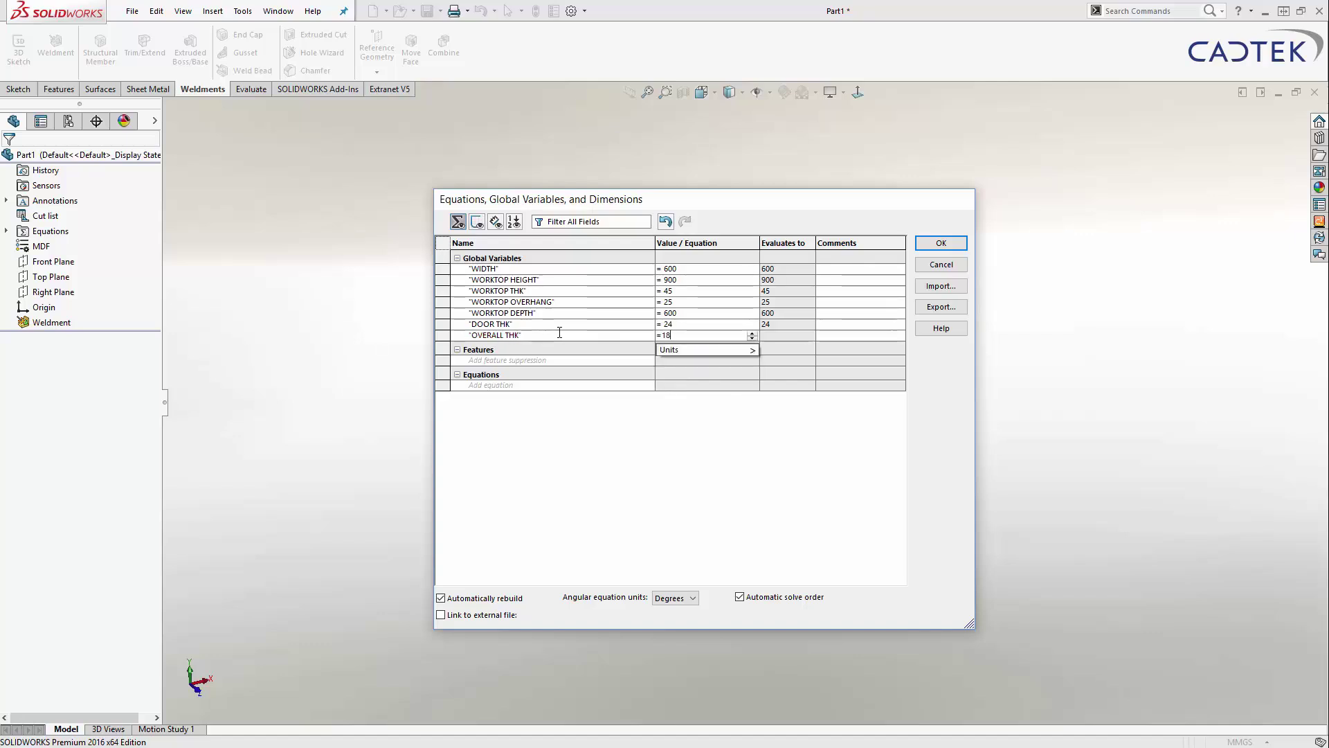
pyautogui.press('Down')
pyautogui.press('Return')
pyautogui.press('Return')
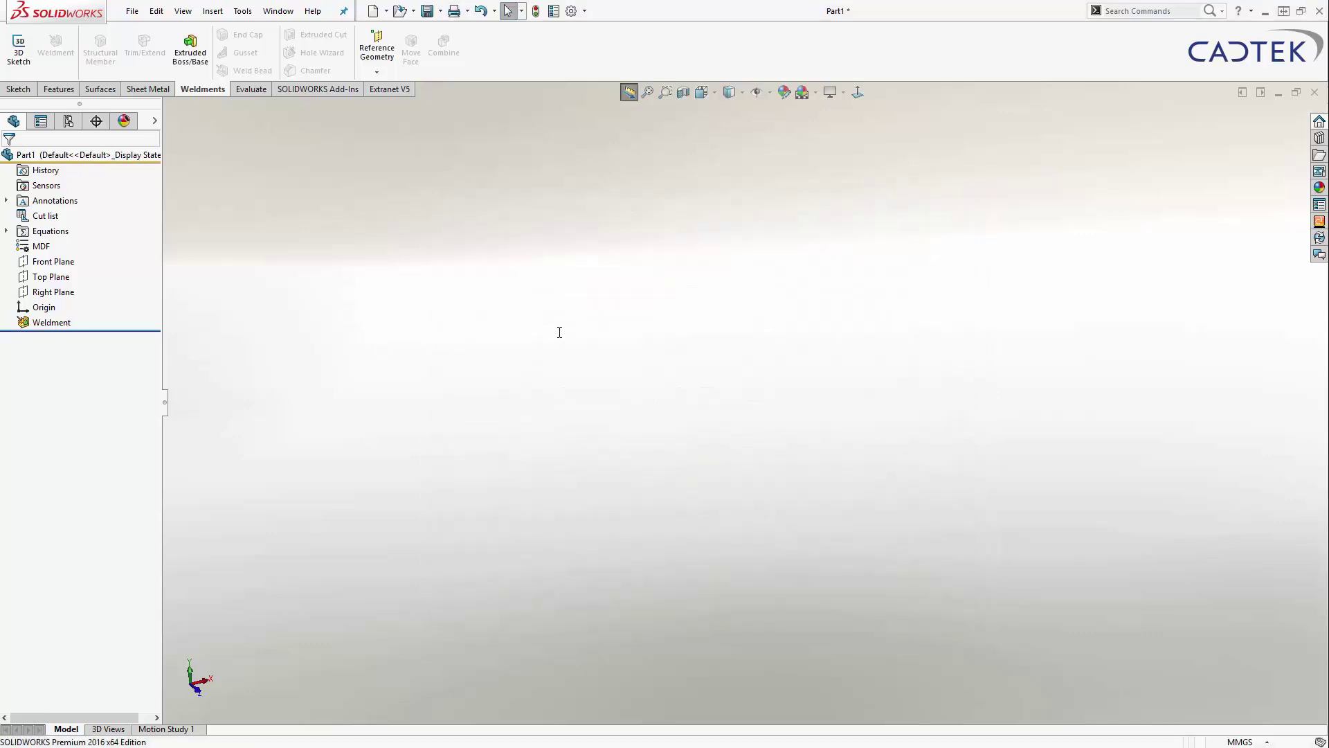
# - Add a global variable named PLINTH HEIGHT with a value of 150 and accept the equations
pyautogui.click(243, 11)
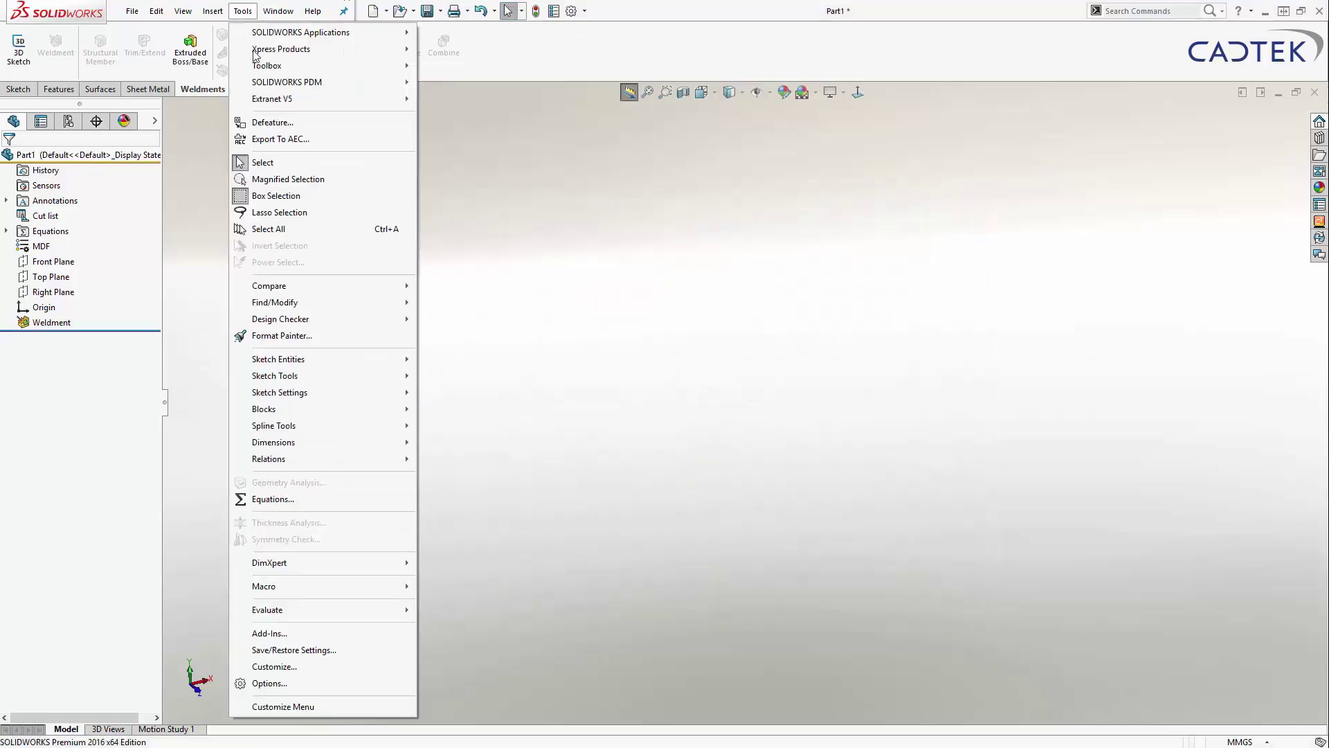
pyautogui.click(305, 500)
pyautogui.click(500, 346)
pyautogui.write('PLINTH ')
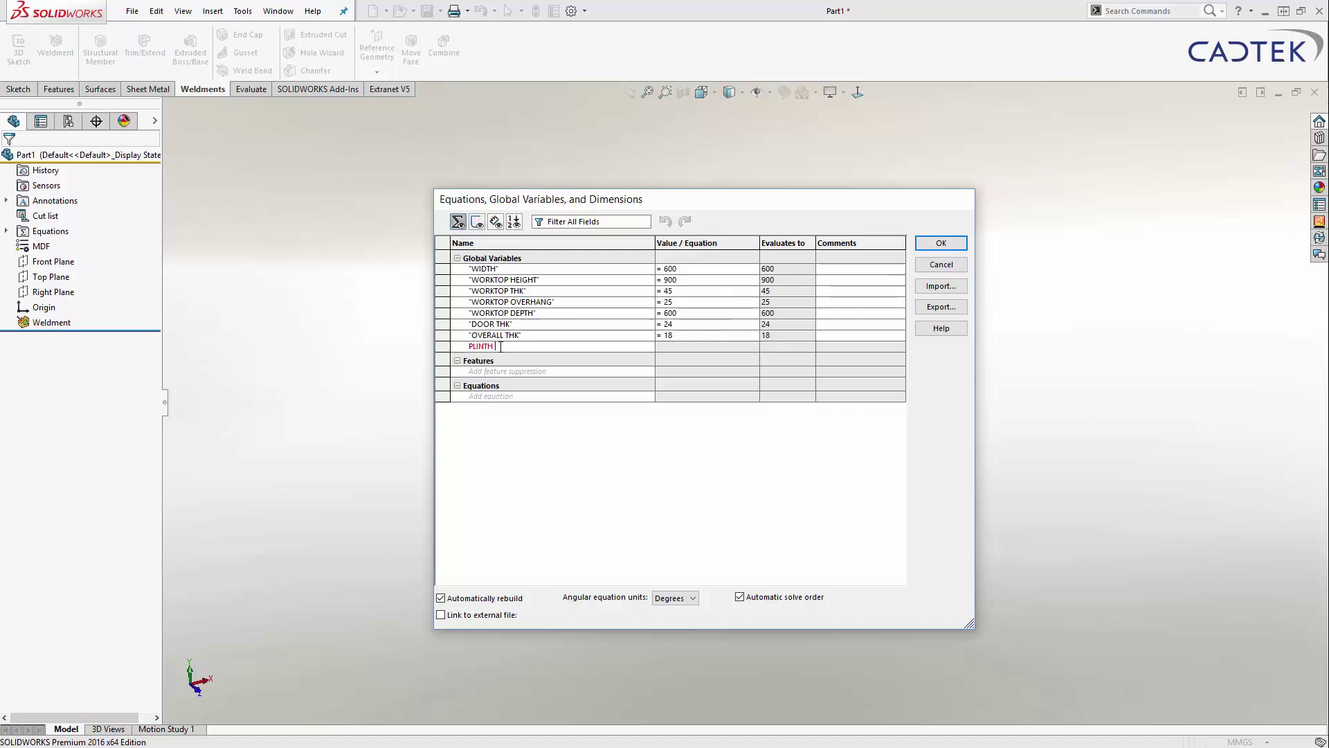
pyautogui.write('HEIGHT')
pyautogui.click(676, 346)
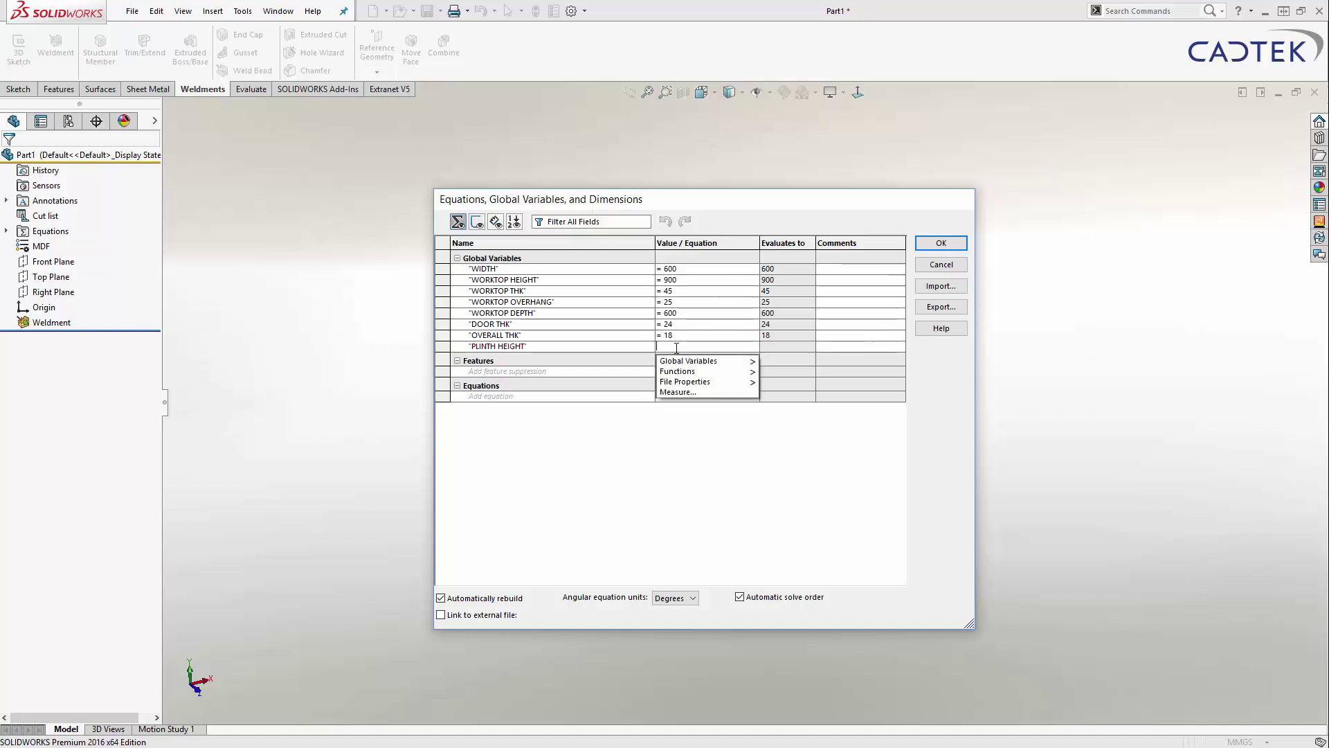
pyautogui.write('=150')
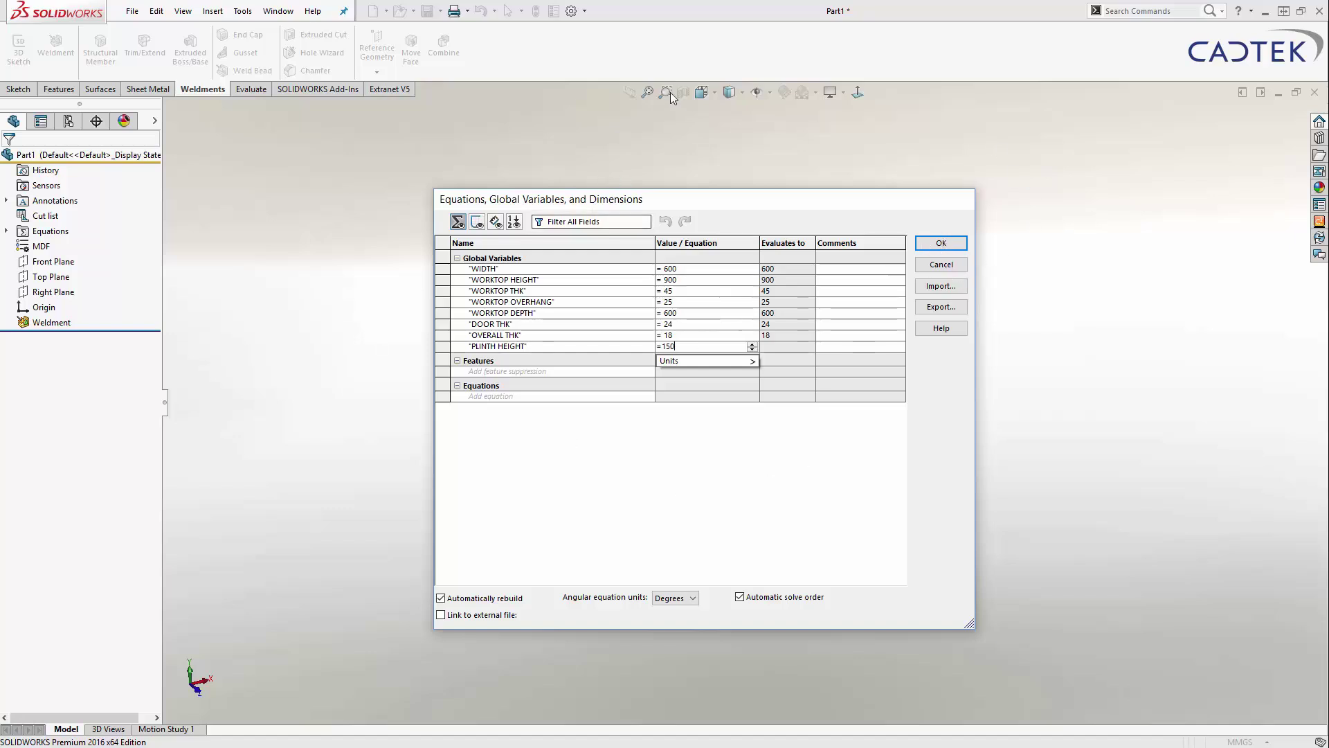
pyautogui.click(732, 202)
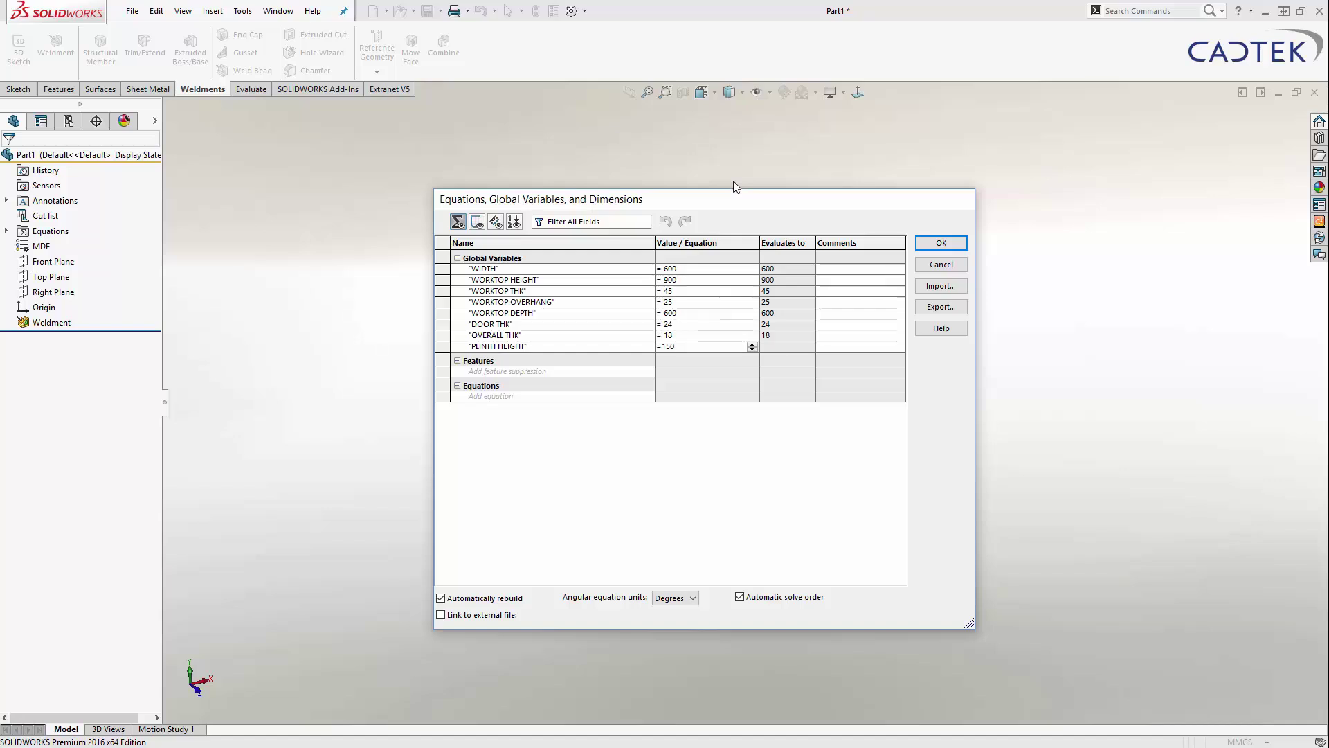
pyautogui.click(935, 241)
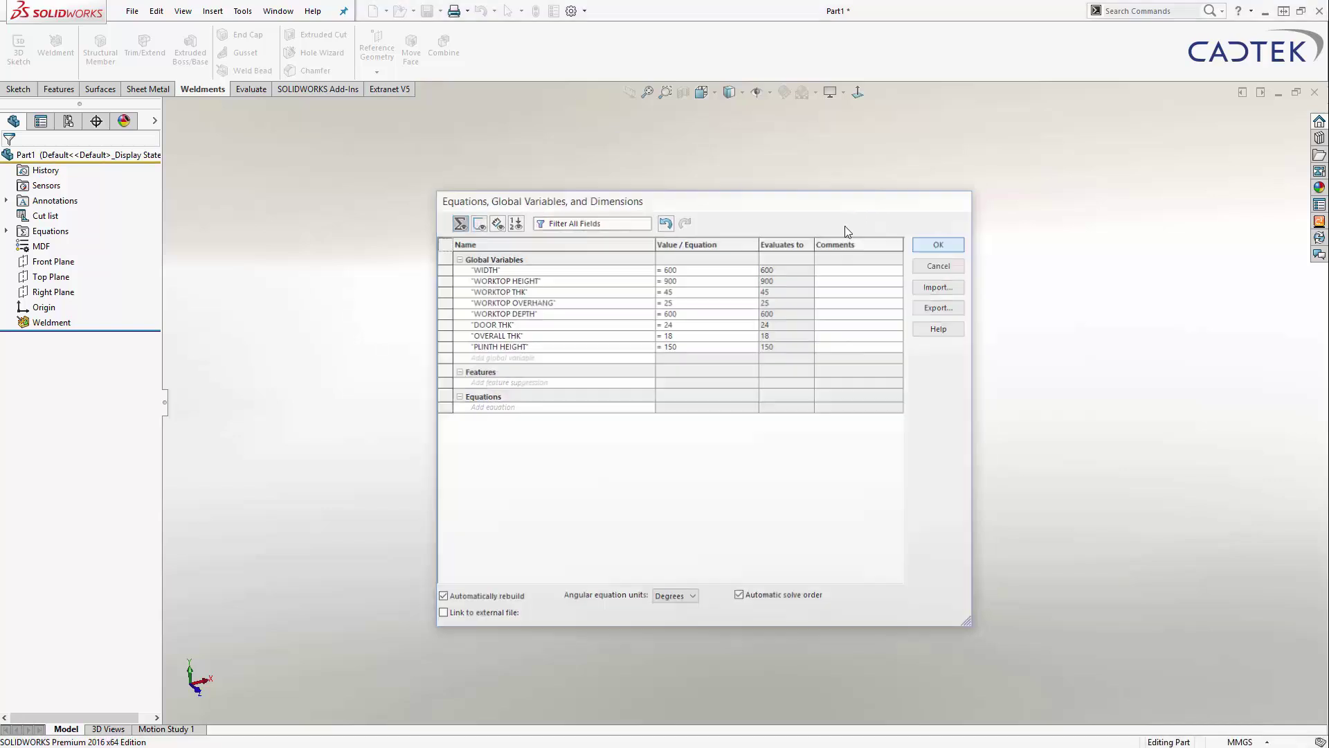
# - Start a sketch on the Front Plane and draw a vertical centerline upward from the origin
pyautogui.click(66, 262)
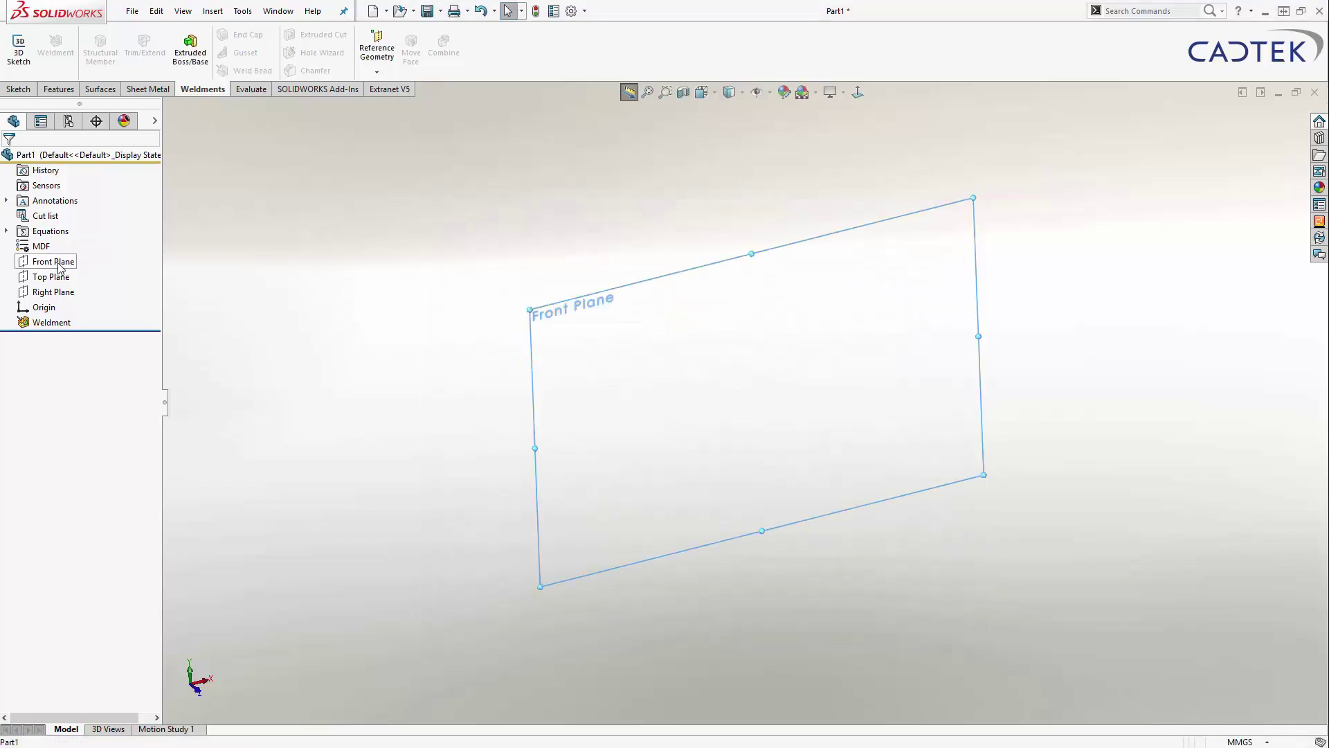
pyautogui.click(68, 244)
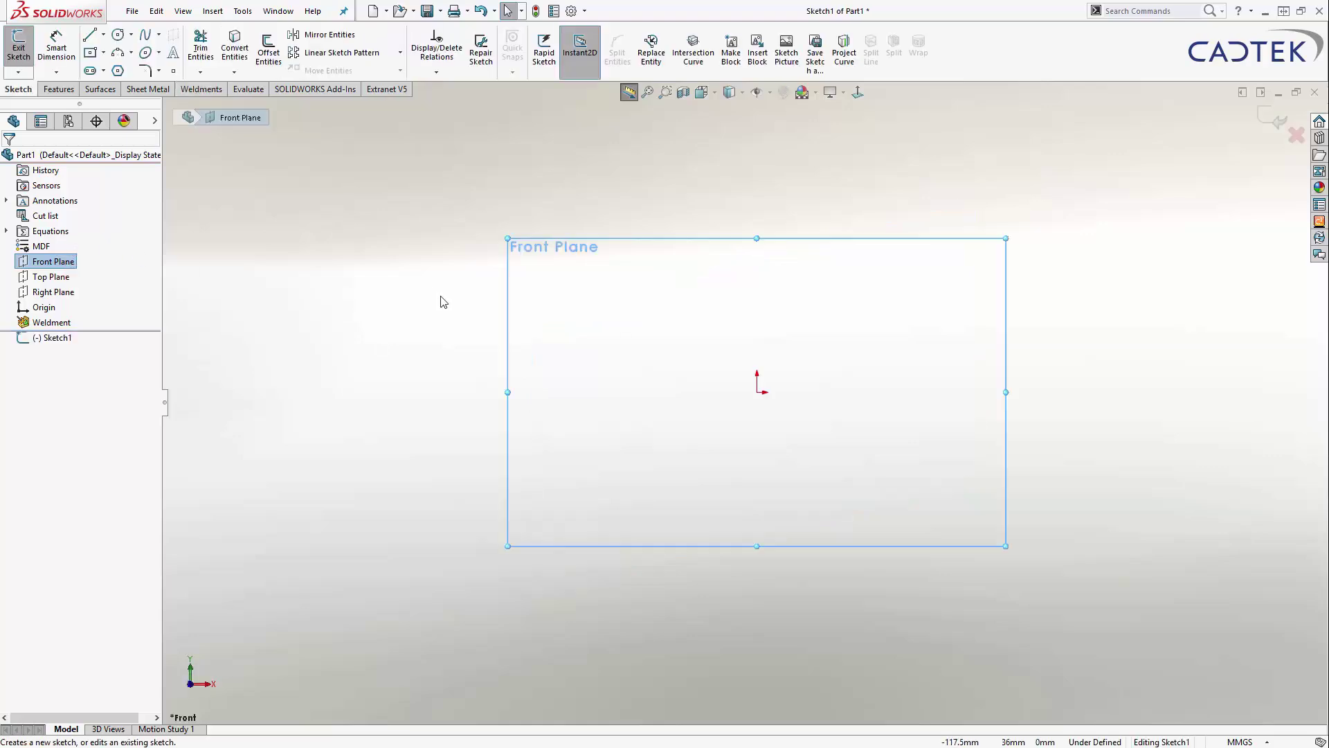
pyautogui.moveTo(593, 336)
pyautogui.mouseDown(button='right')
pyautogui.moveTo(614, 347)
pyautogui.moveTo(609, 330)
pyautogui.moveTo(596, 345)
pyautogui.moveTo(613, 356)
pyautogui.moveTo(620, 337)
pyautogui.mouseUp(button='right')
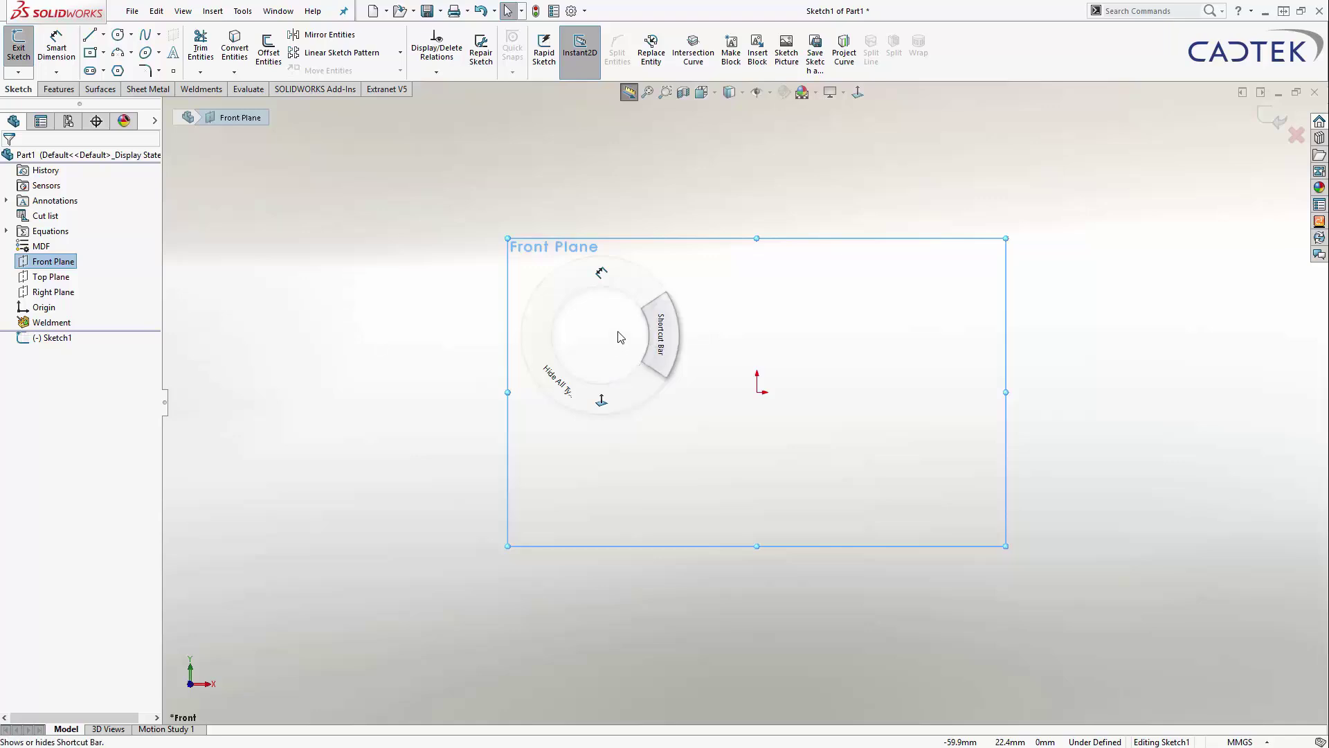
pyautogui.moveTo(642, 341)
pyautogui.mouseDown(button='right')
pyautogui.moveTo(682, 347)
pyautogui.moveTo(782, 312)
pyautogui.mouseUp(button='right')
pyautogui.moveTo(601, 180); pyautogui.dragTo(686, 190, button='right')
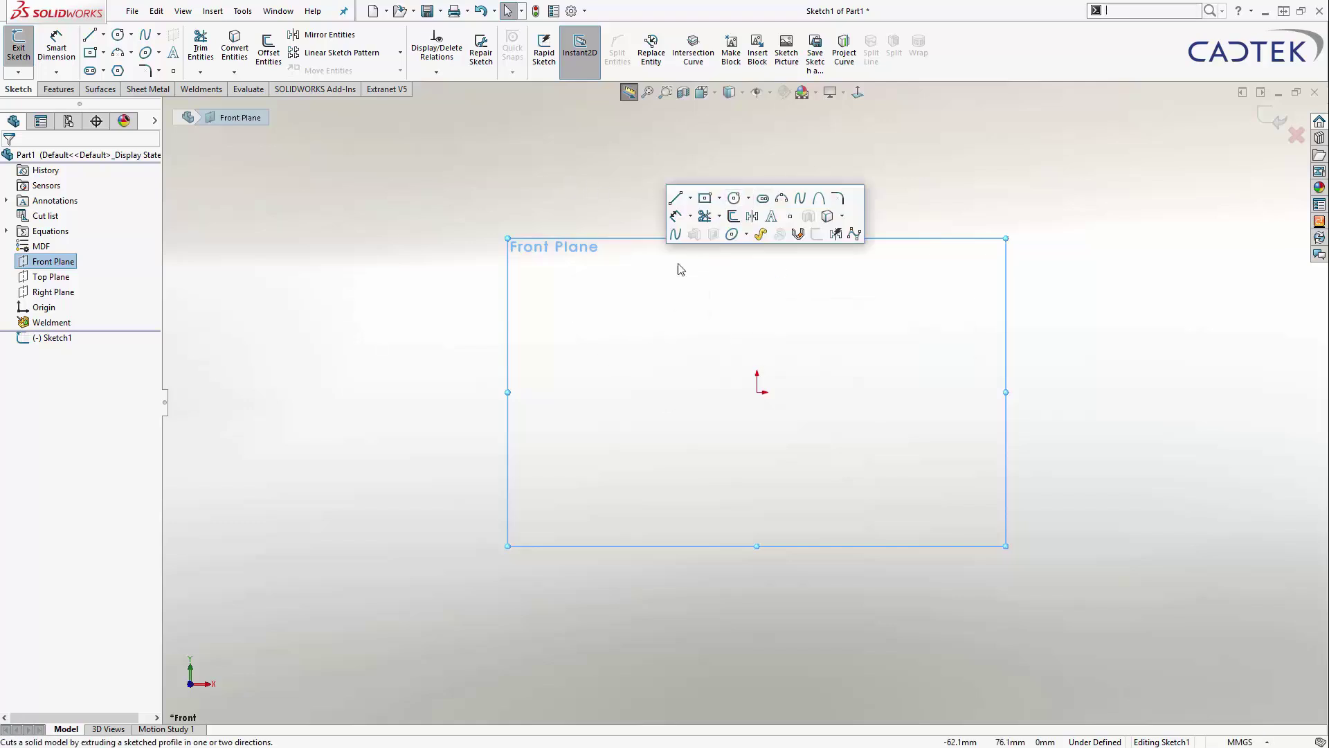
pyautogui.moveTo(706, 305); pyautogui.dragTo(775, 306, button='right')
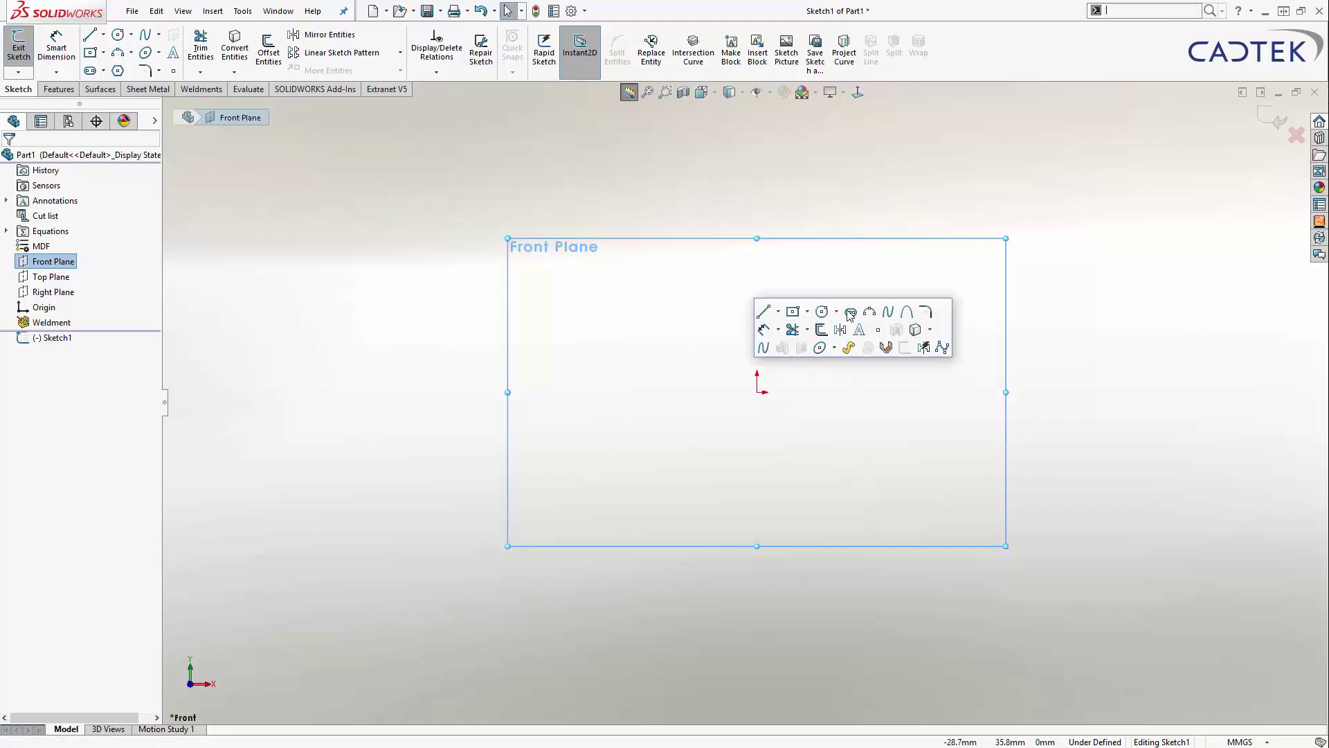
pyautogui.click(779, 312)
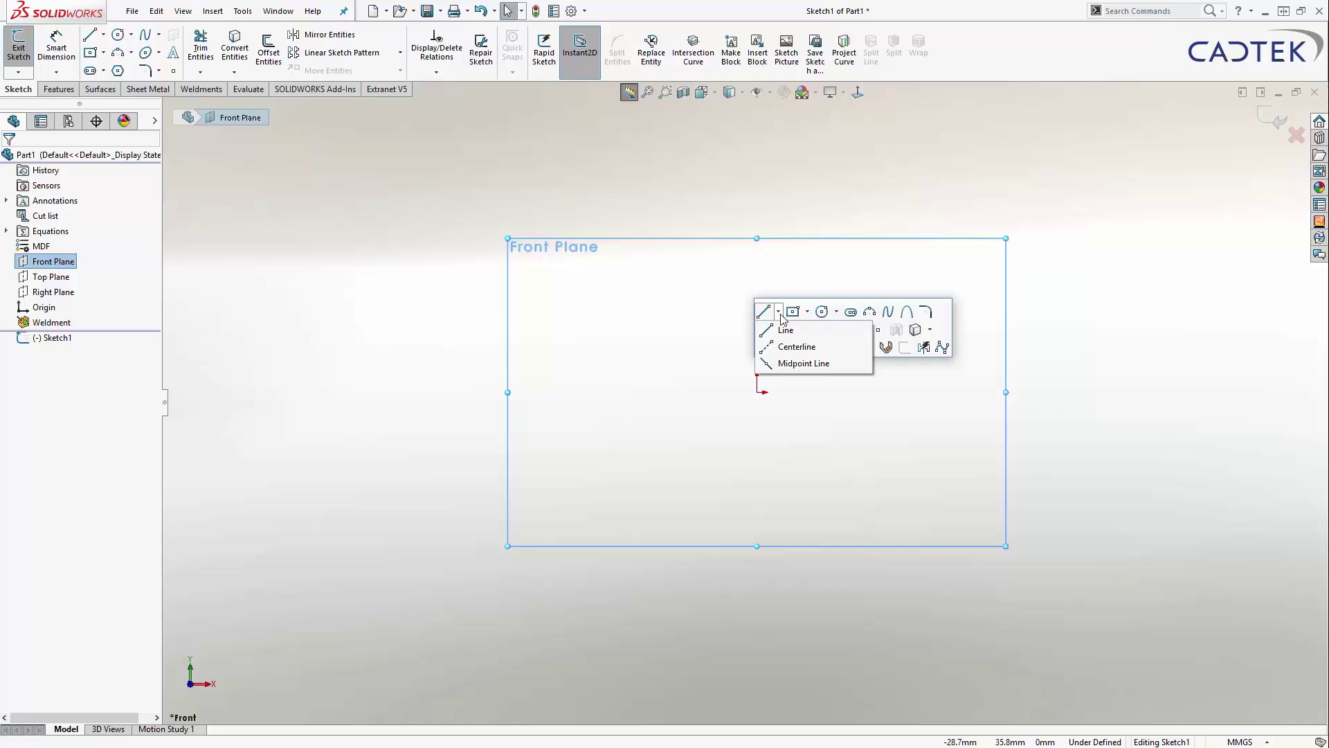
pyautogui.click(796, 347)
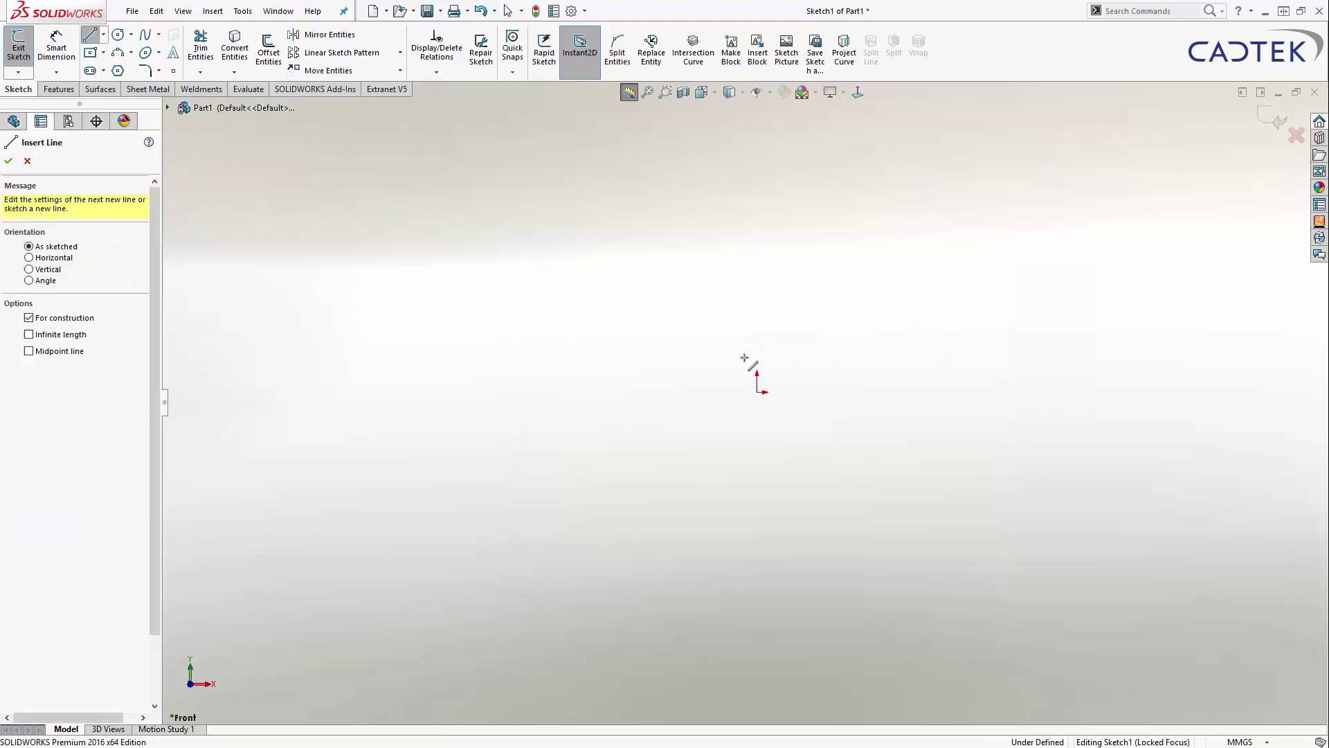
pyautogui.click(757, 393)
pyautogui.click(757, 247)
pyautogui.doubleClick(819, 255)
pyautogui.scroll(-2, 824, 253)
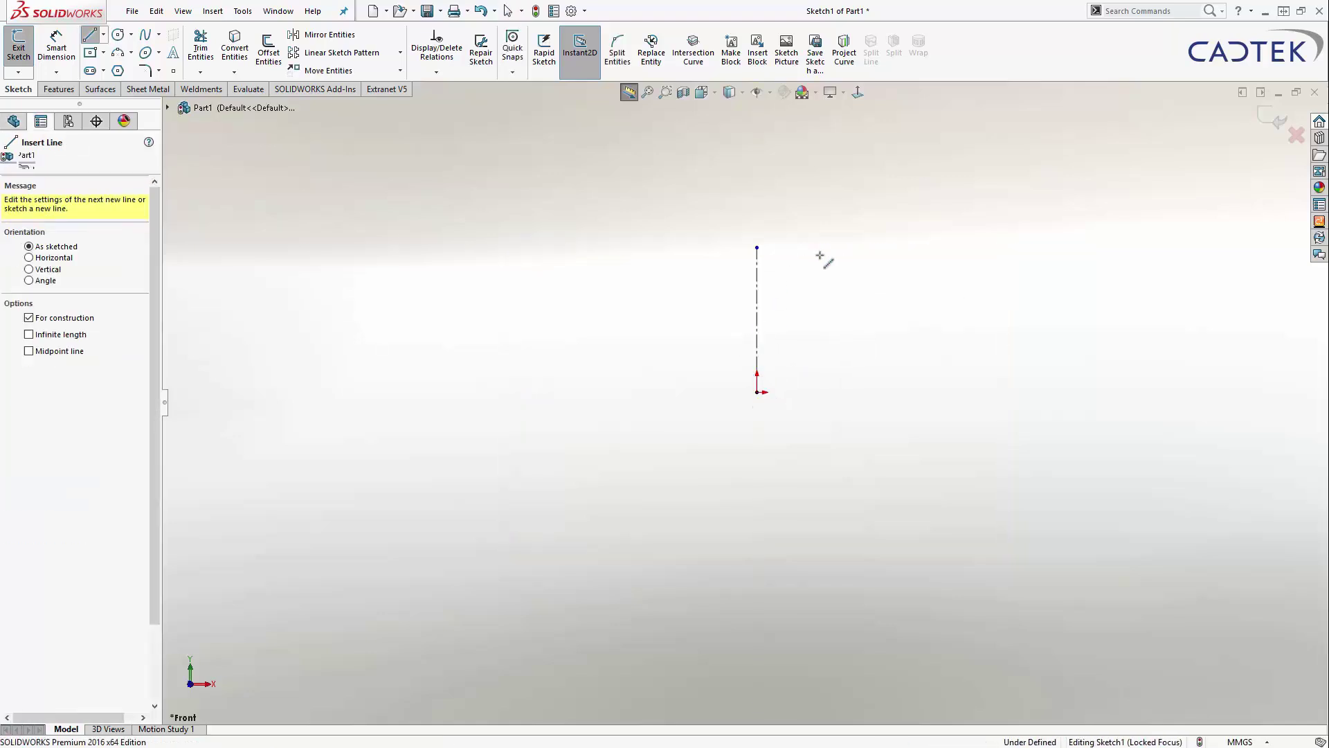
# - Sketch a center rectangle about 46 mm wide, centred on the upper end of the vertical centerline
pyautogui.press('s')
pyautogui.click(724, 203)
pyautogui.click(720, 259)
pyautogui.click(629, 403)
pyautogui.press('Escape')
pyautogui.scroll(-1, 852, 368)
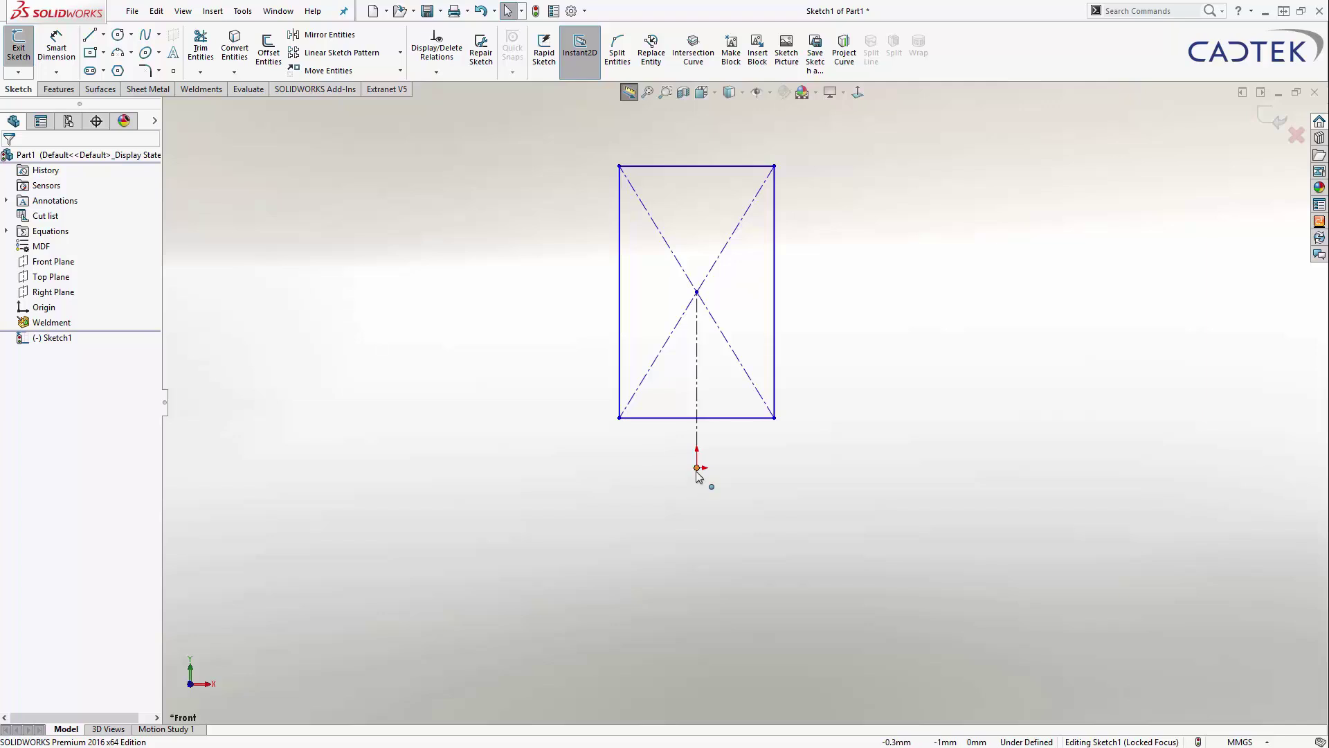
# - Dimension the rectangle's bottom edge from the origin and link the distance to the PLINTH HEIGHT global variable
pyautogui.press('s')
pyautogui.click(585, 380)
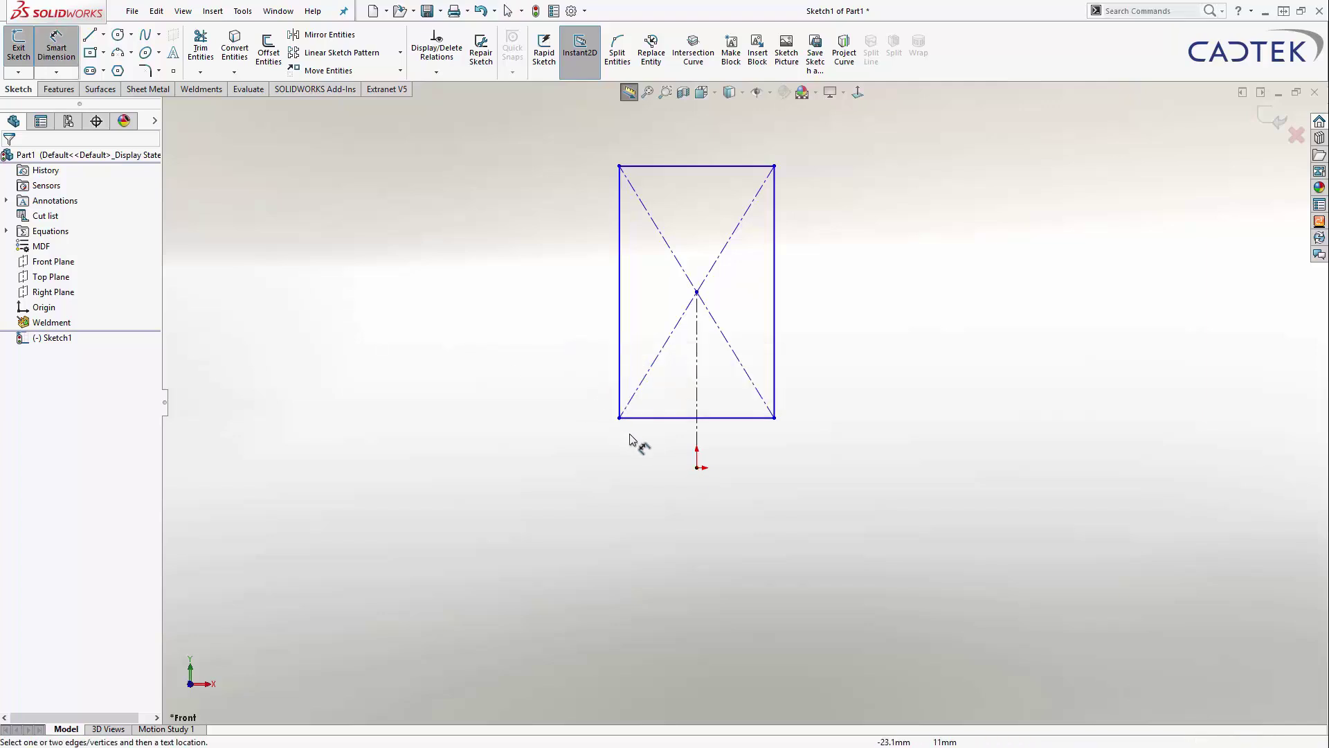
pyautogui.click(647, 418)
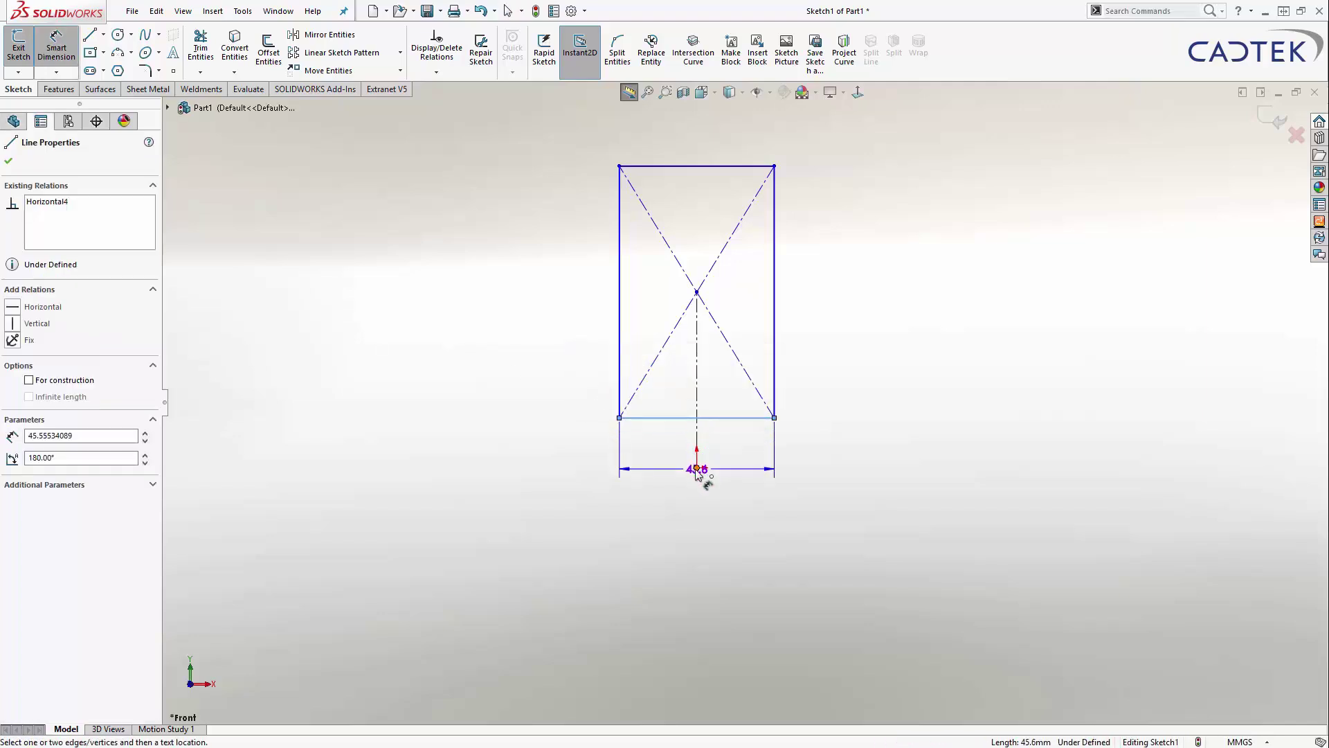
pyautogui.click(697, 468)
pyautogui.click(820, 448)
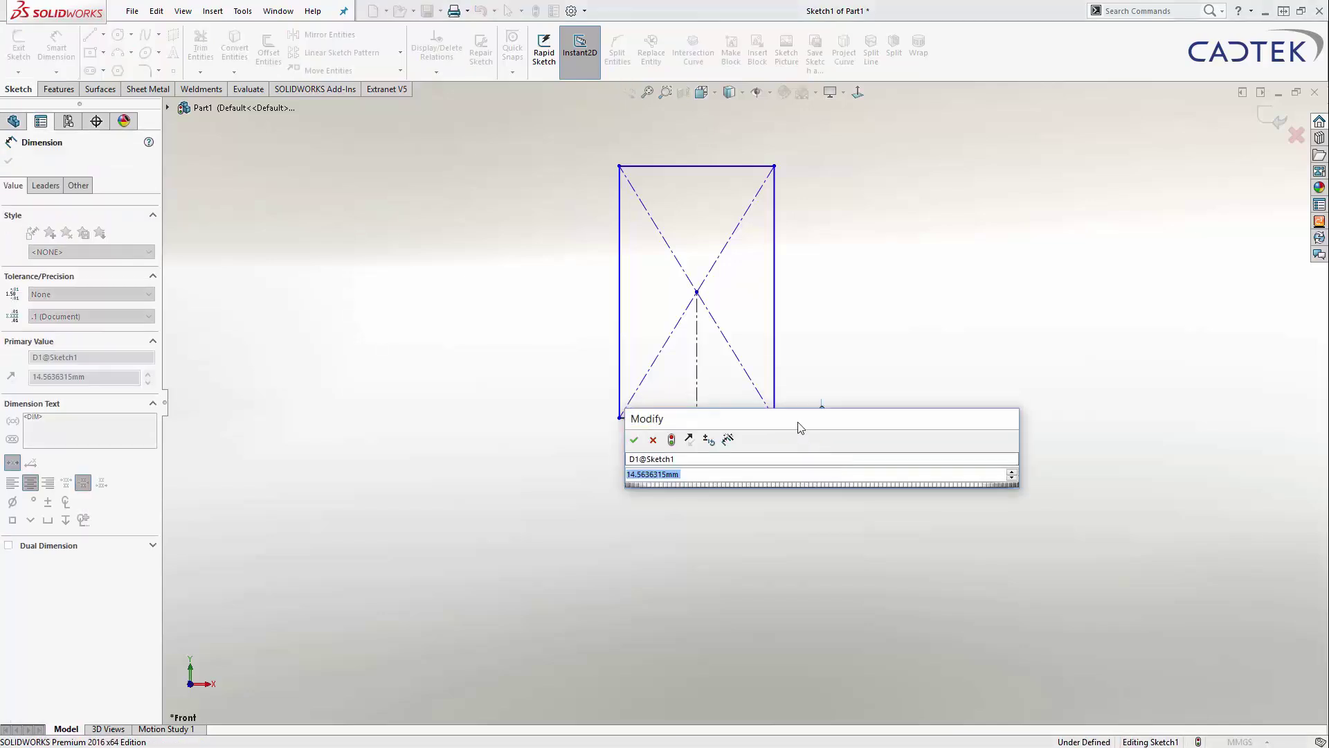
pyautogui.moveTo(826, 425); pyautogui.dragTo(724, 551)
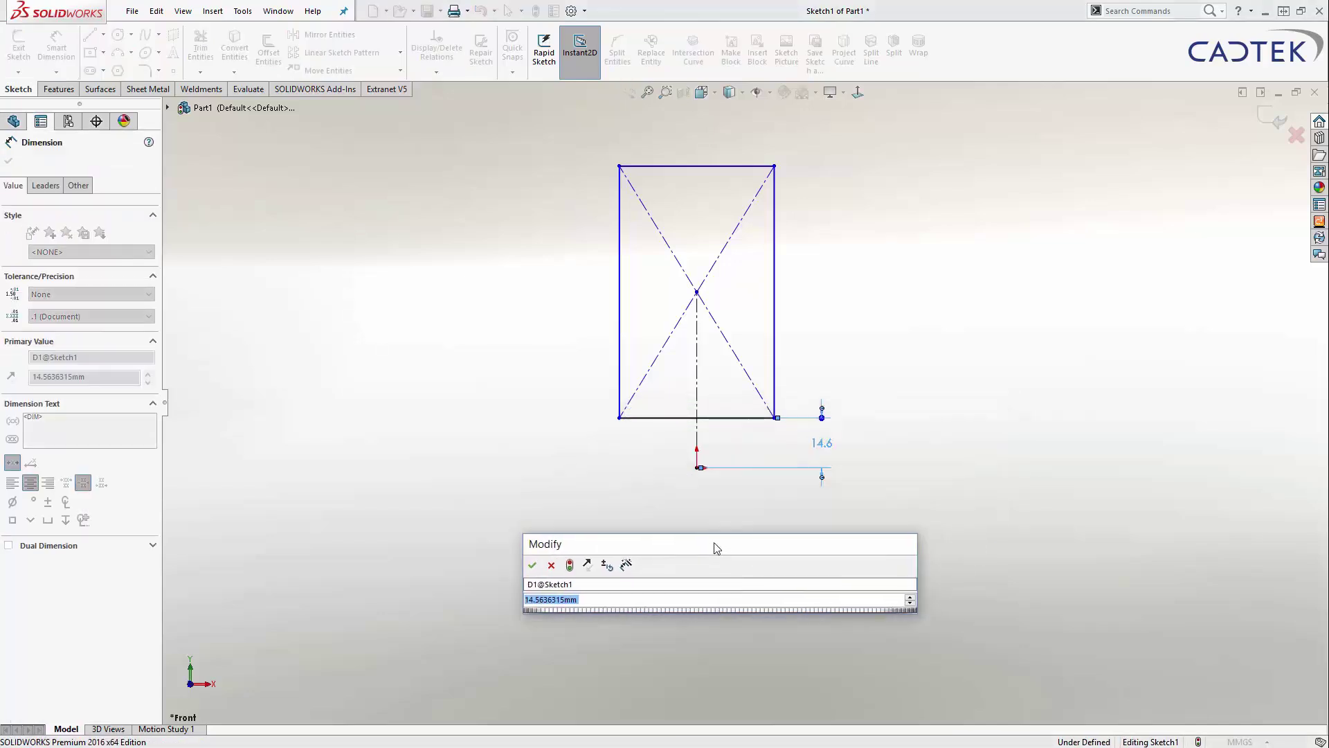
pyautogui.write('=')
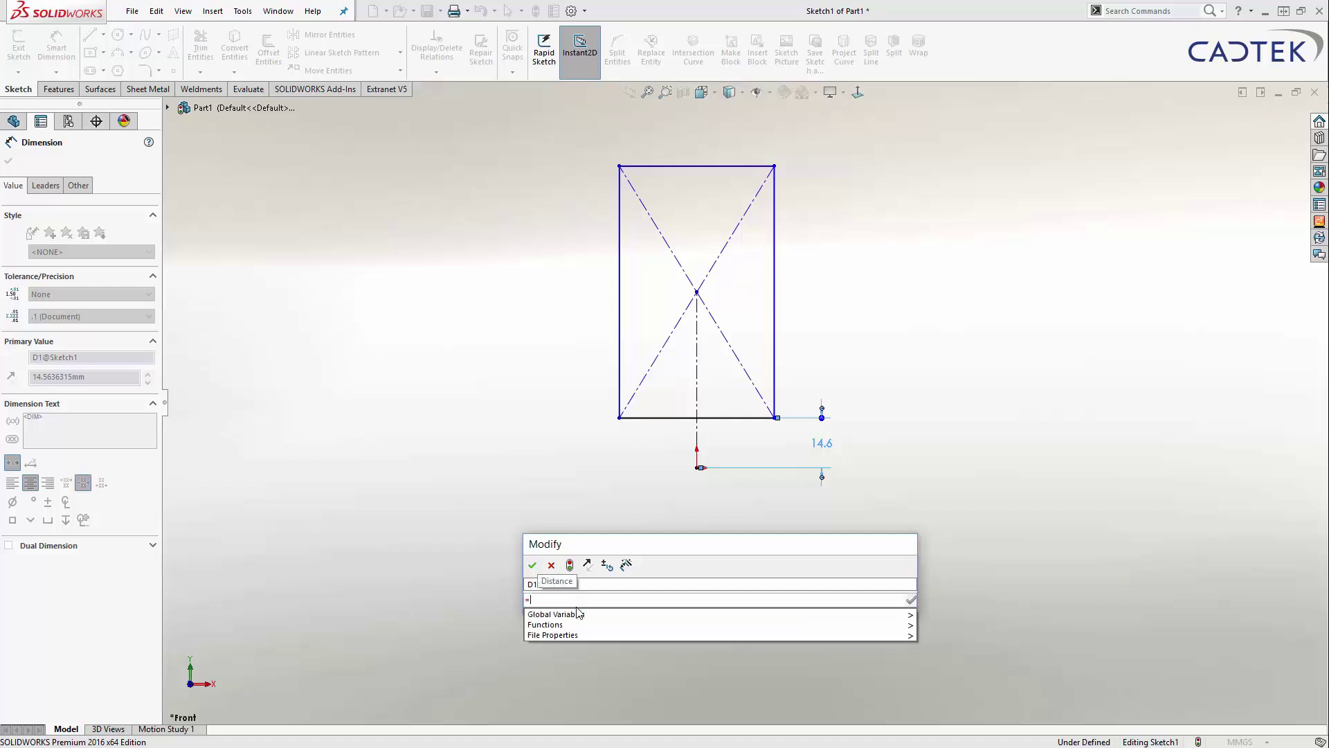
pyautogui.moveTo(893, 616)
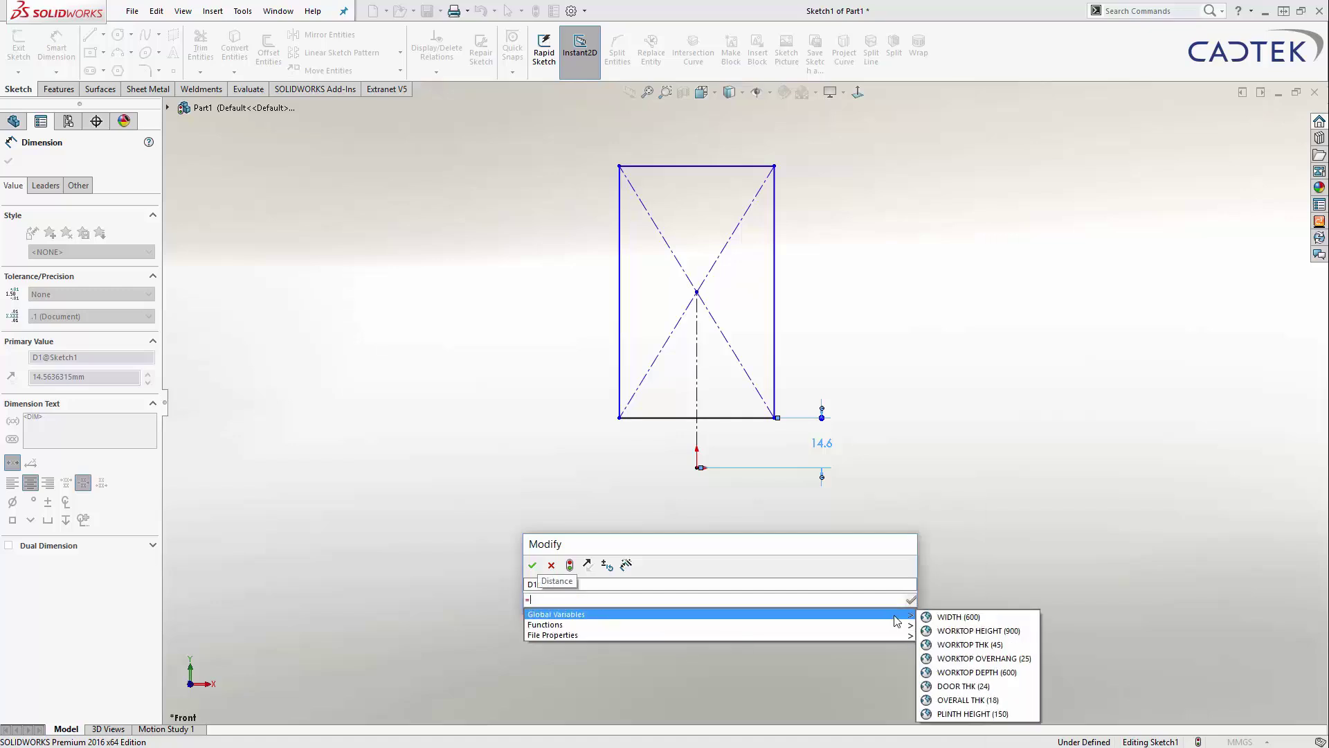
pyautogui.click(977, 713)
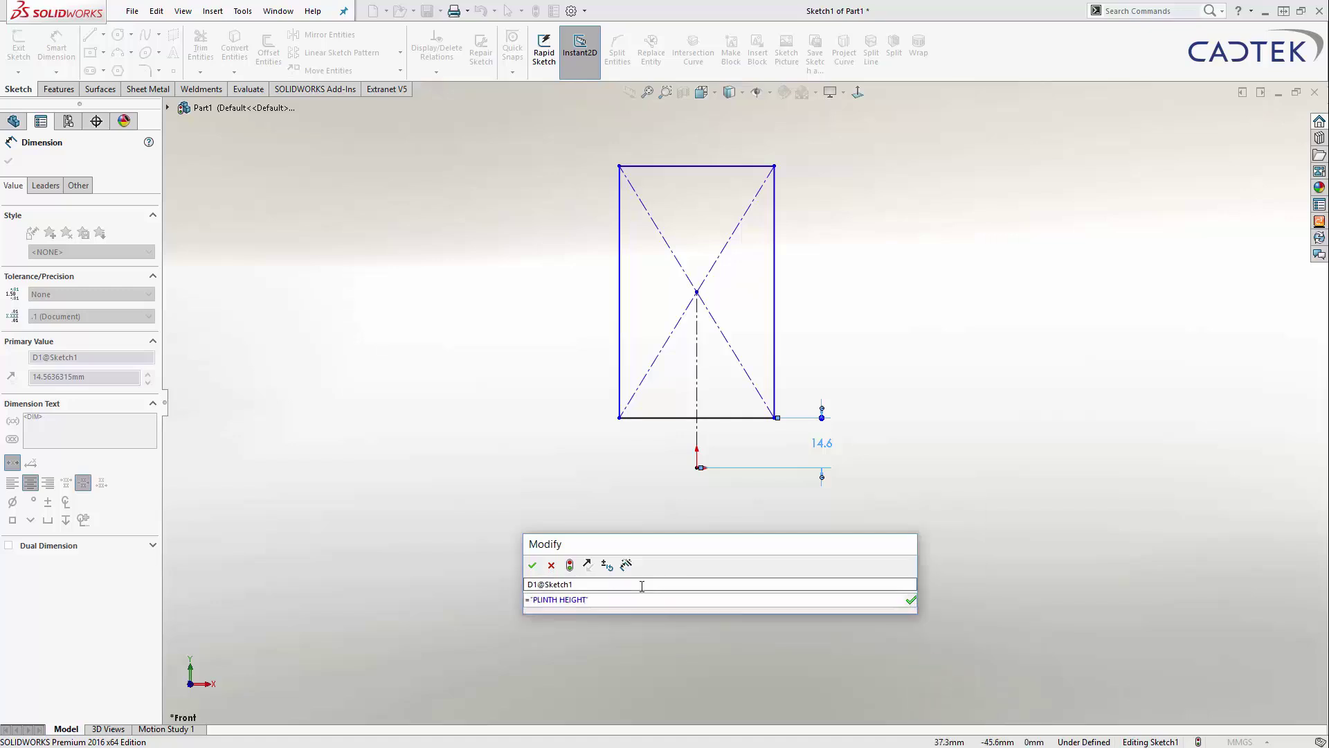
pyautogui.click(533, 564)
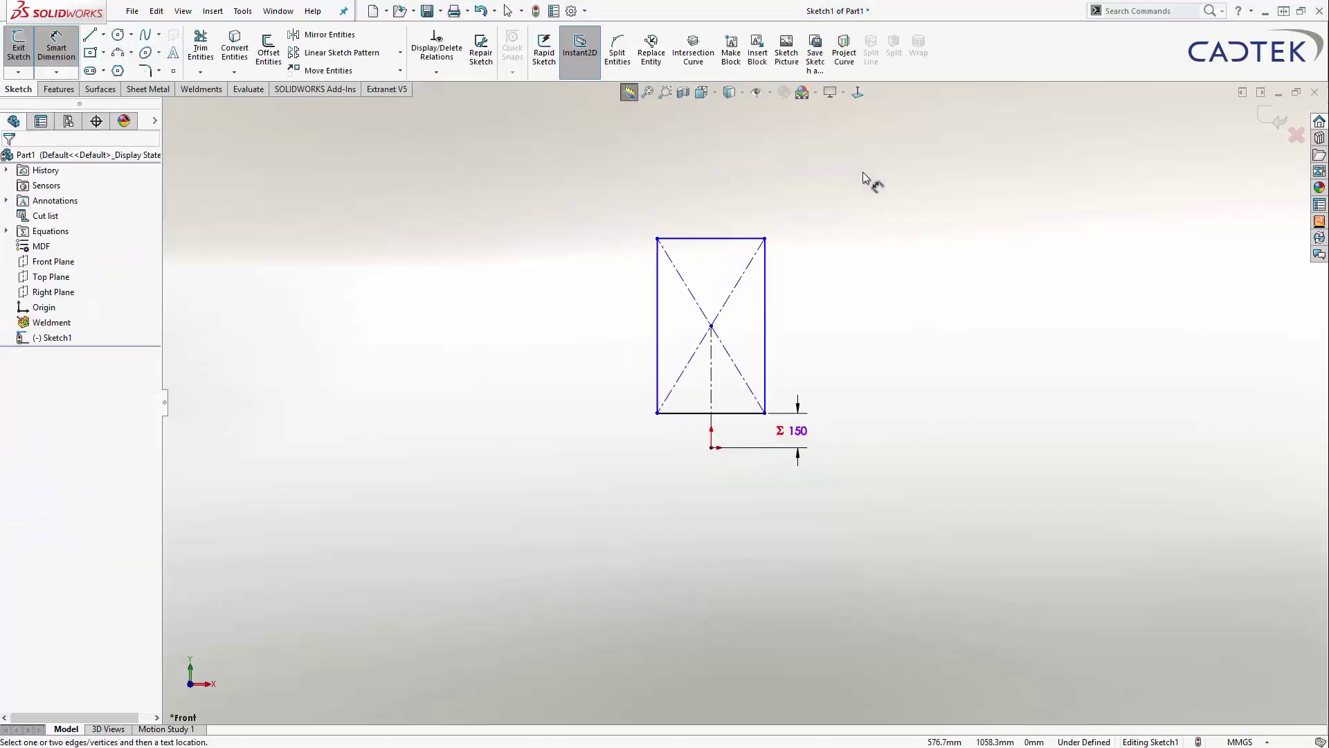
# - Dimension the rectangle's top edge from the origin and set the height equation to WORKTOP HEIGHT minus WORKTOP THK
pyautogui.click(674, 500)
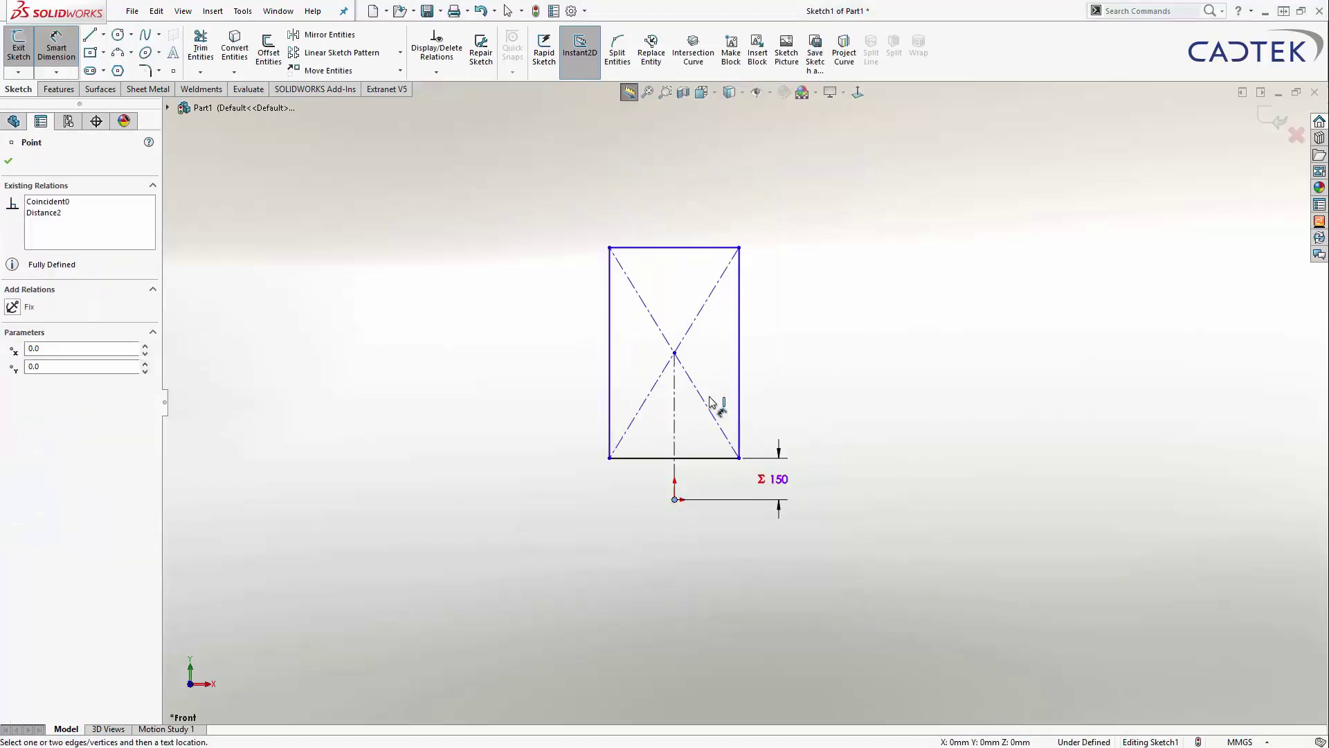
pyautogui.click(672, 247)
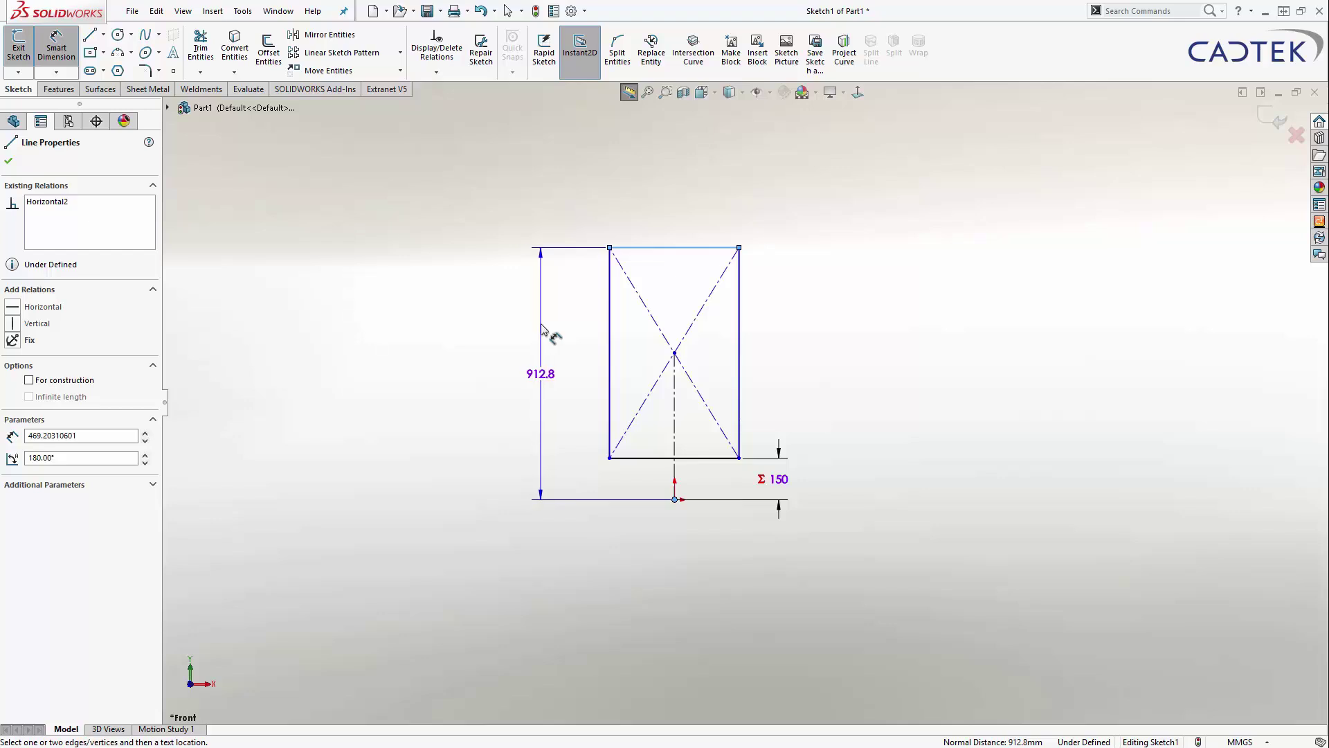
pyautogui.click(542, 330)
pyautogui.write('=')
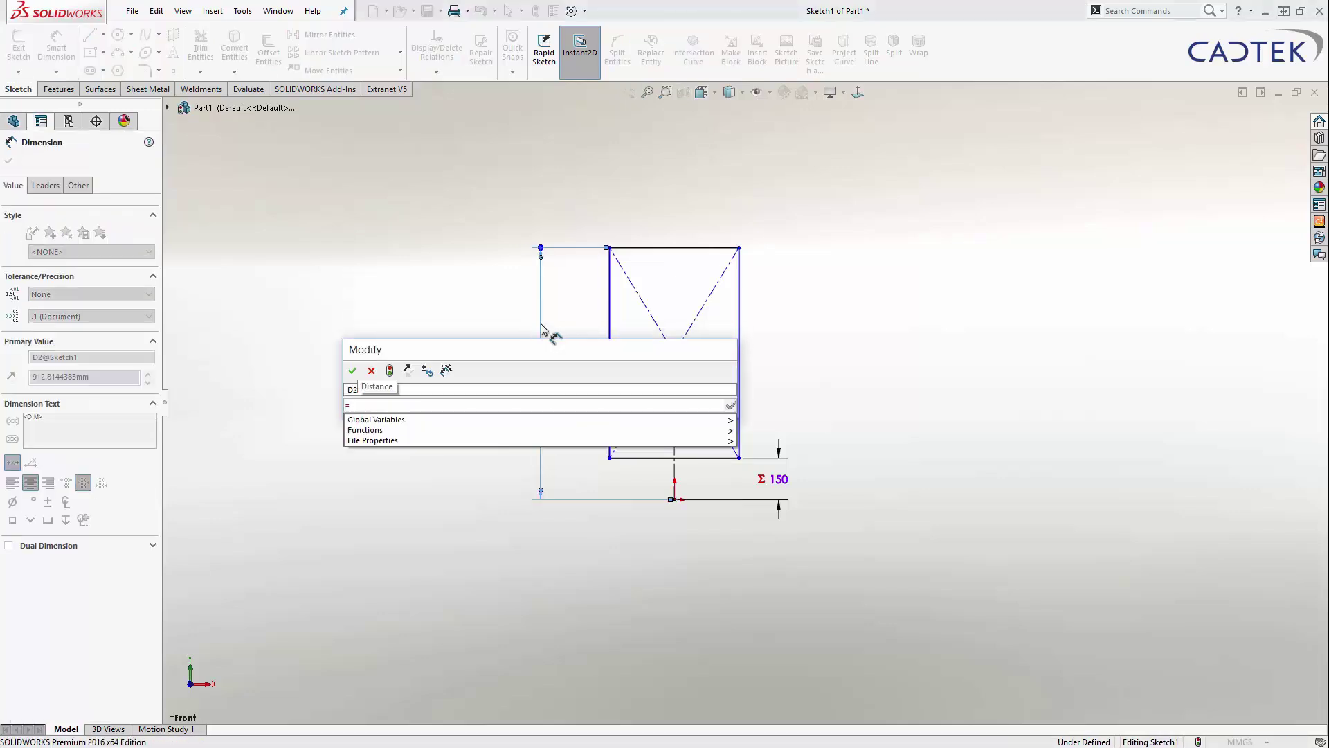
pyautogui.moveTo(713, 420)
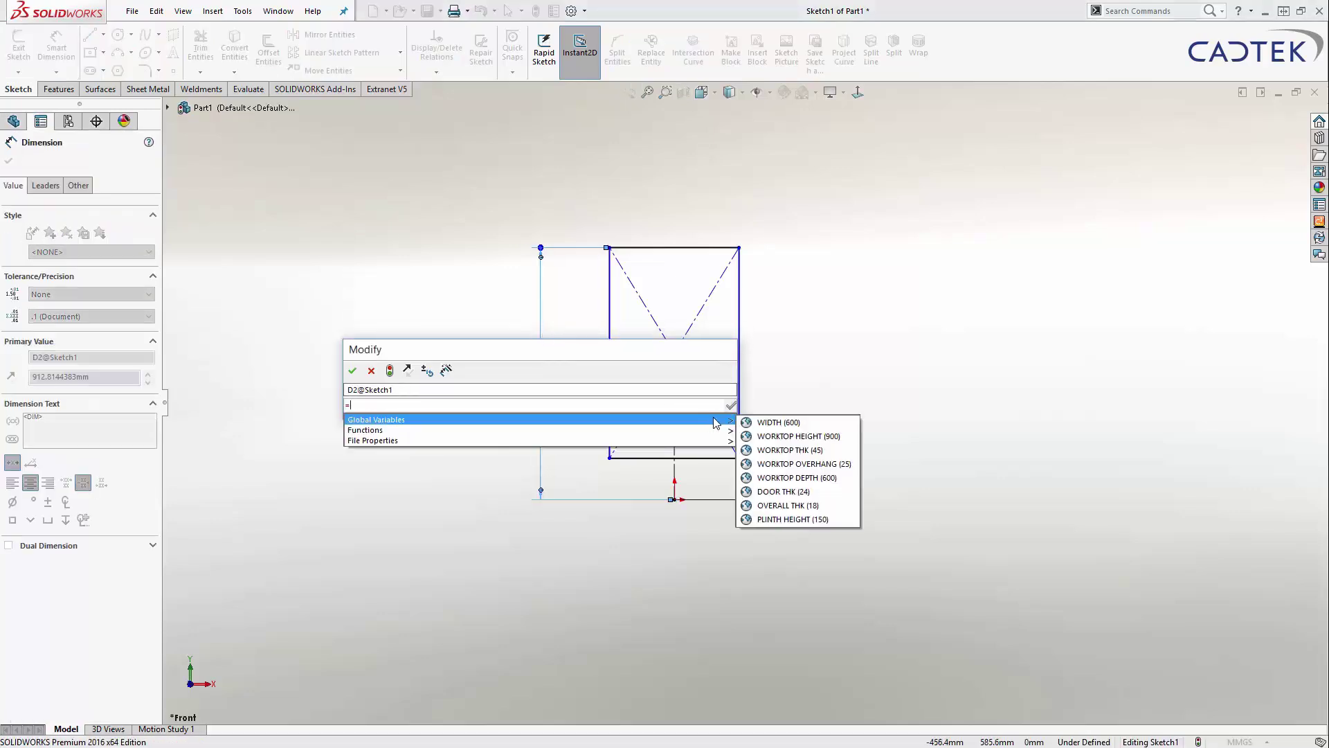
pyautogui.click(807, 435)
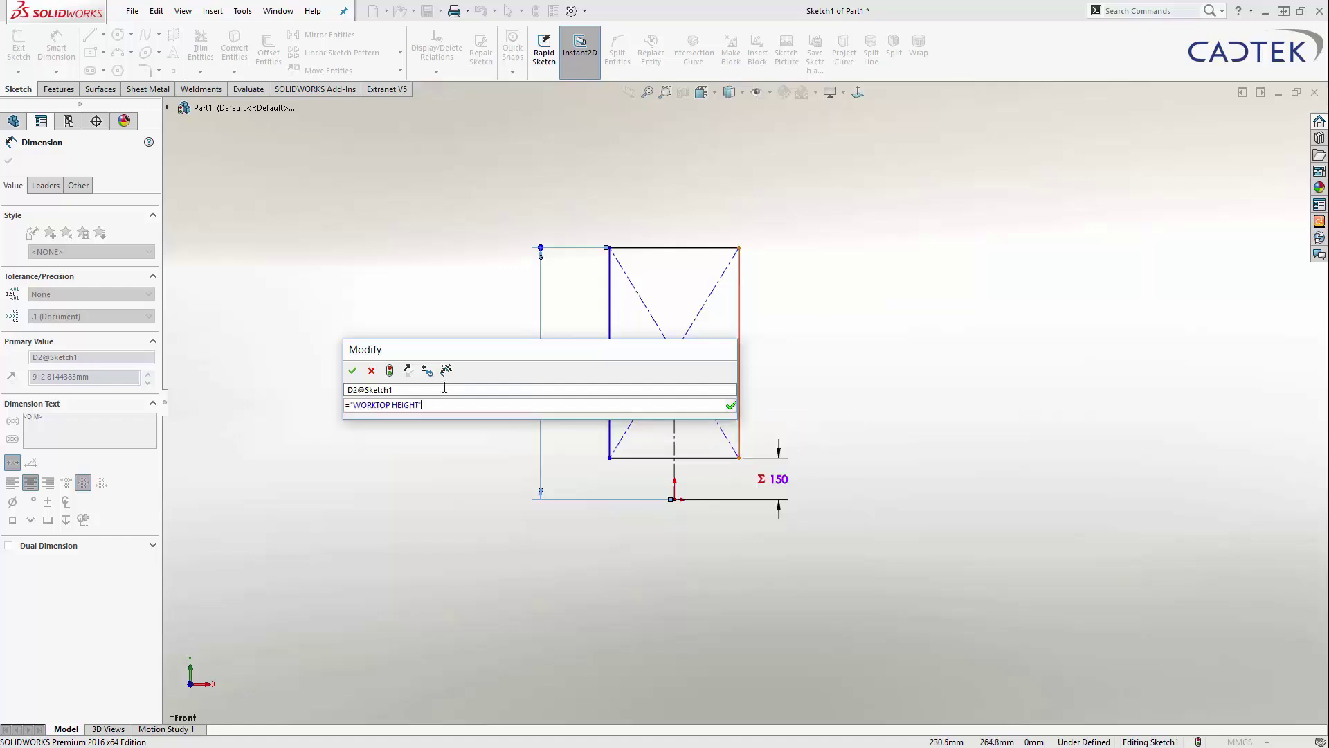
pyautogui.write('-')
pyautogui.moveTo(723, 419)
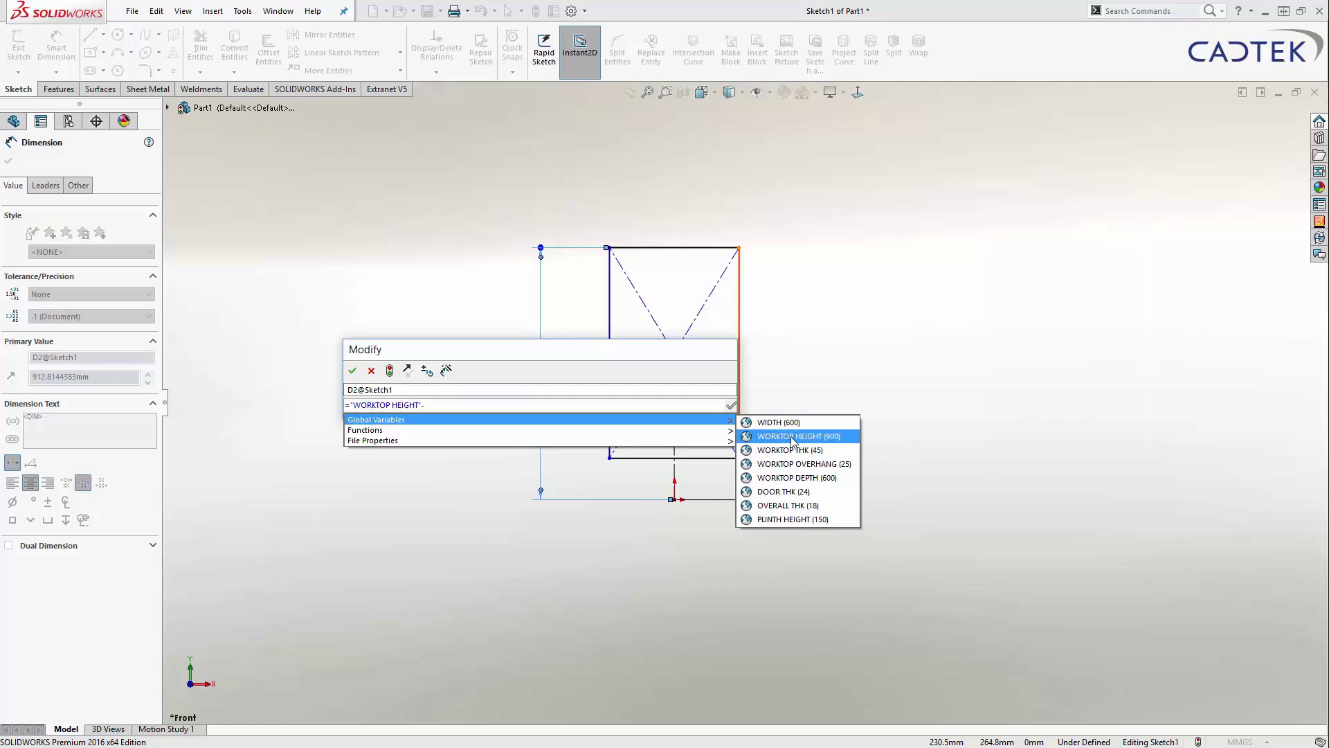
pyautogui.click(824, 450)
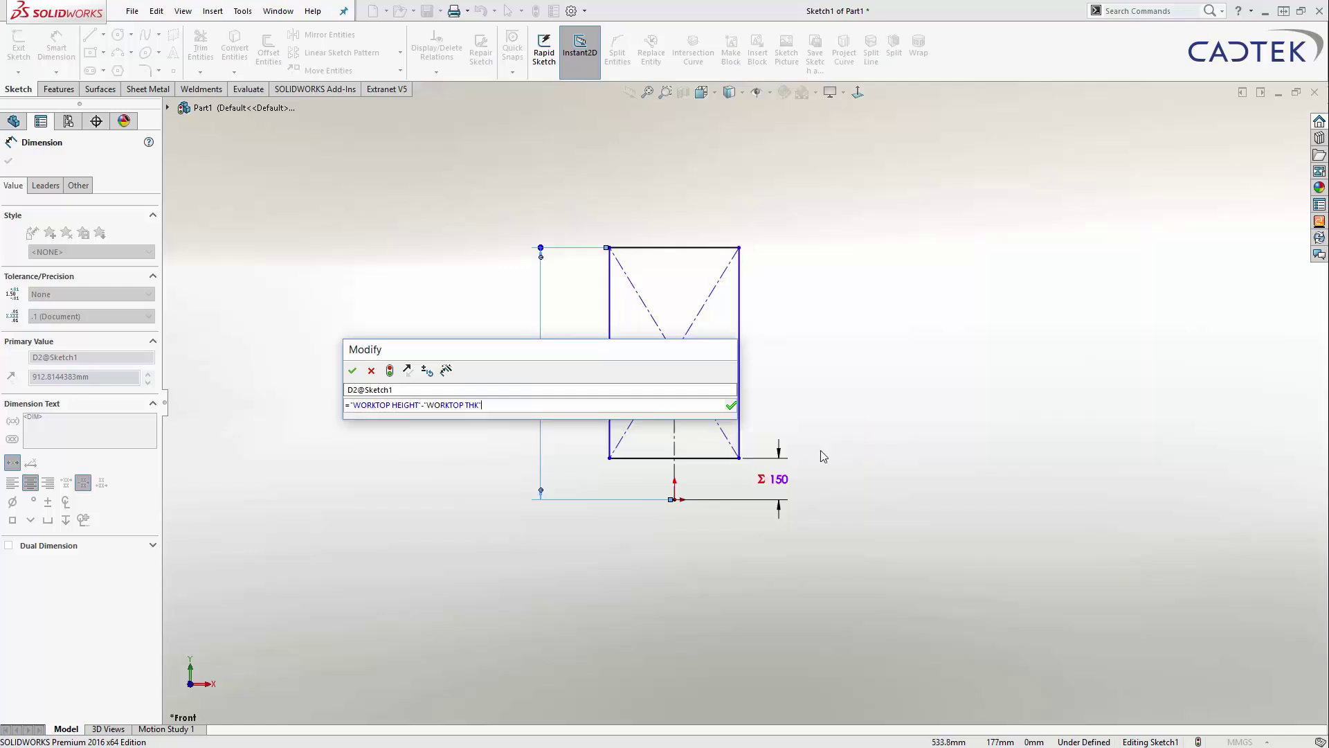
pyautogui.click(353, 371)
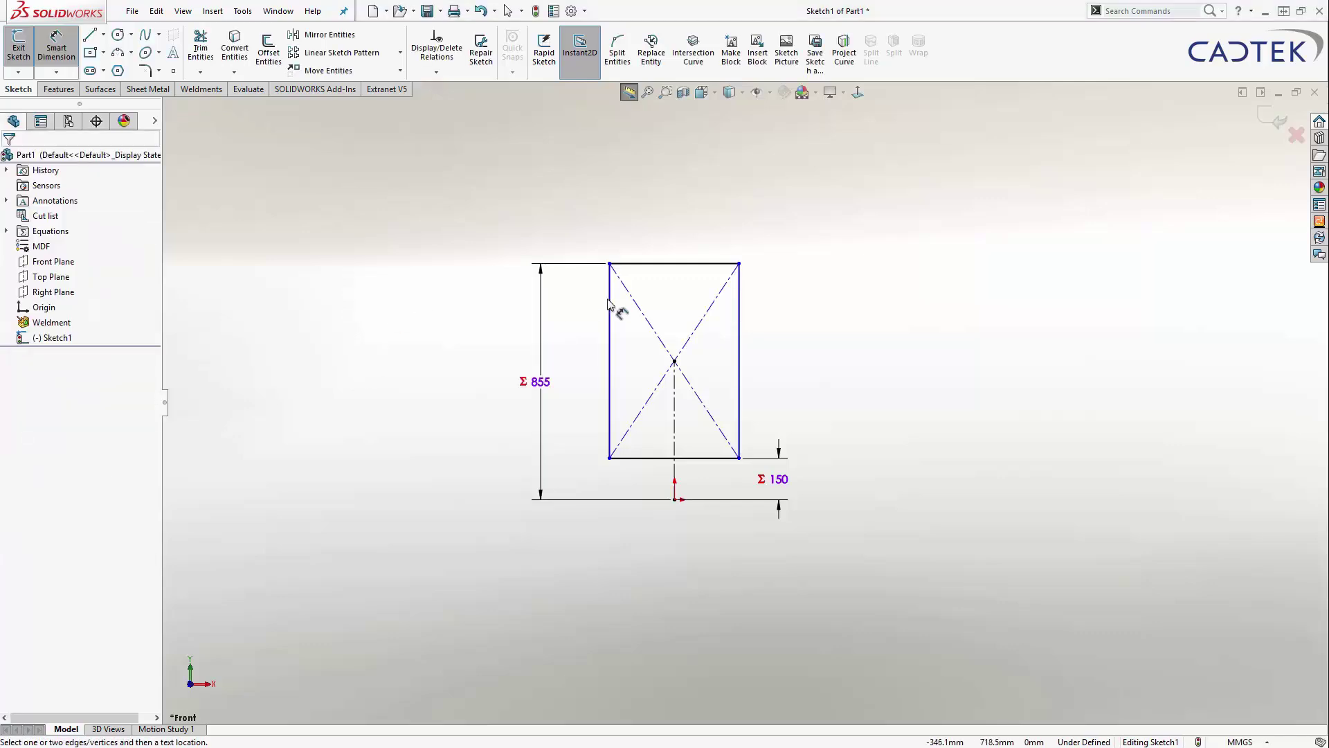
# - Dimension the rectangle's top edge length and link it to the WIDTH global variable
pyautogui.click(628, 264)
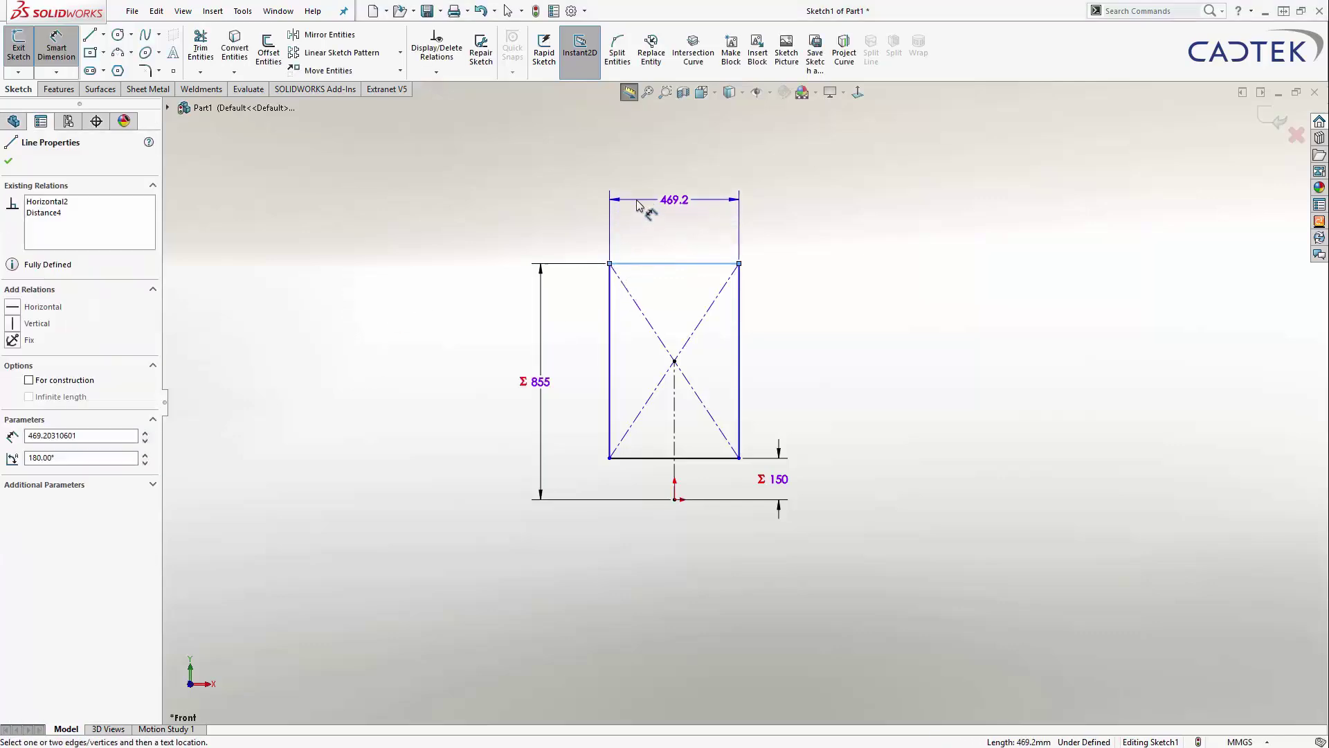
pyautogui.click(637, 201)
pyautogui.write('=')
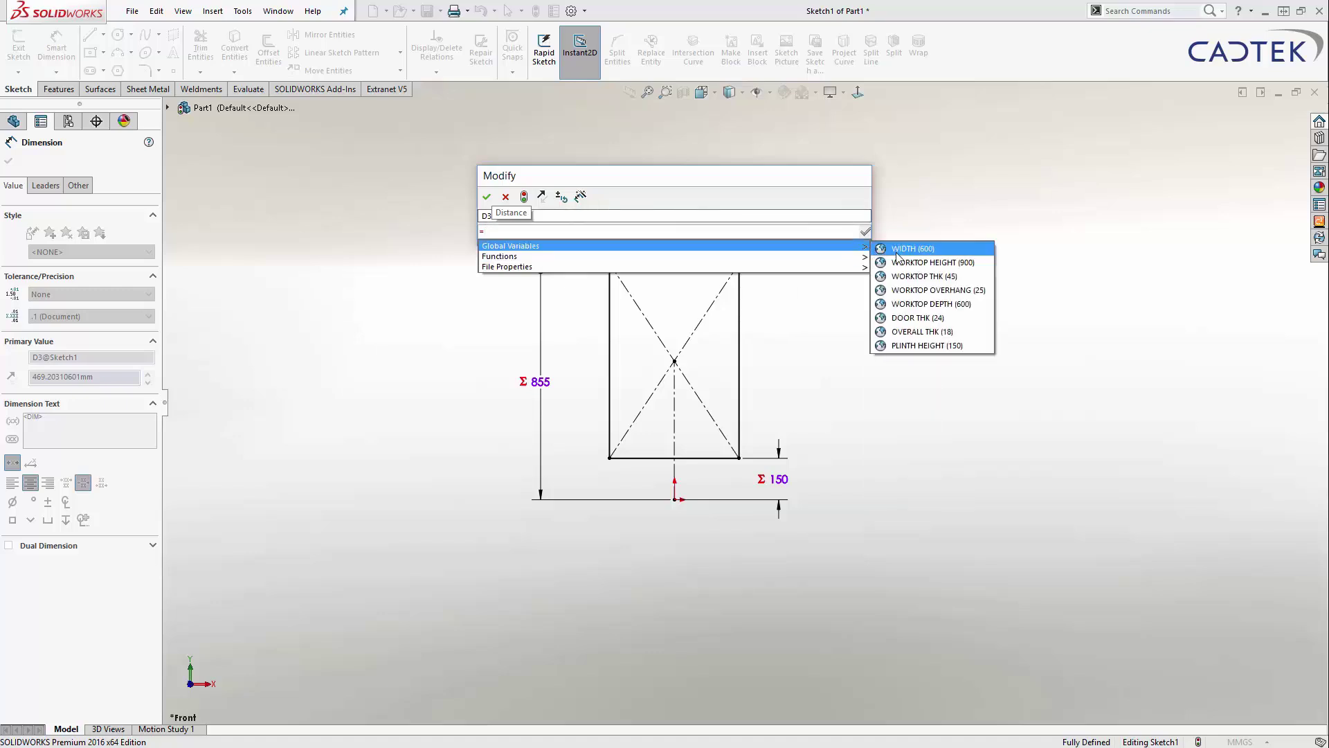
pyautogui.click(897, 250)
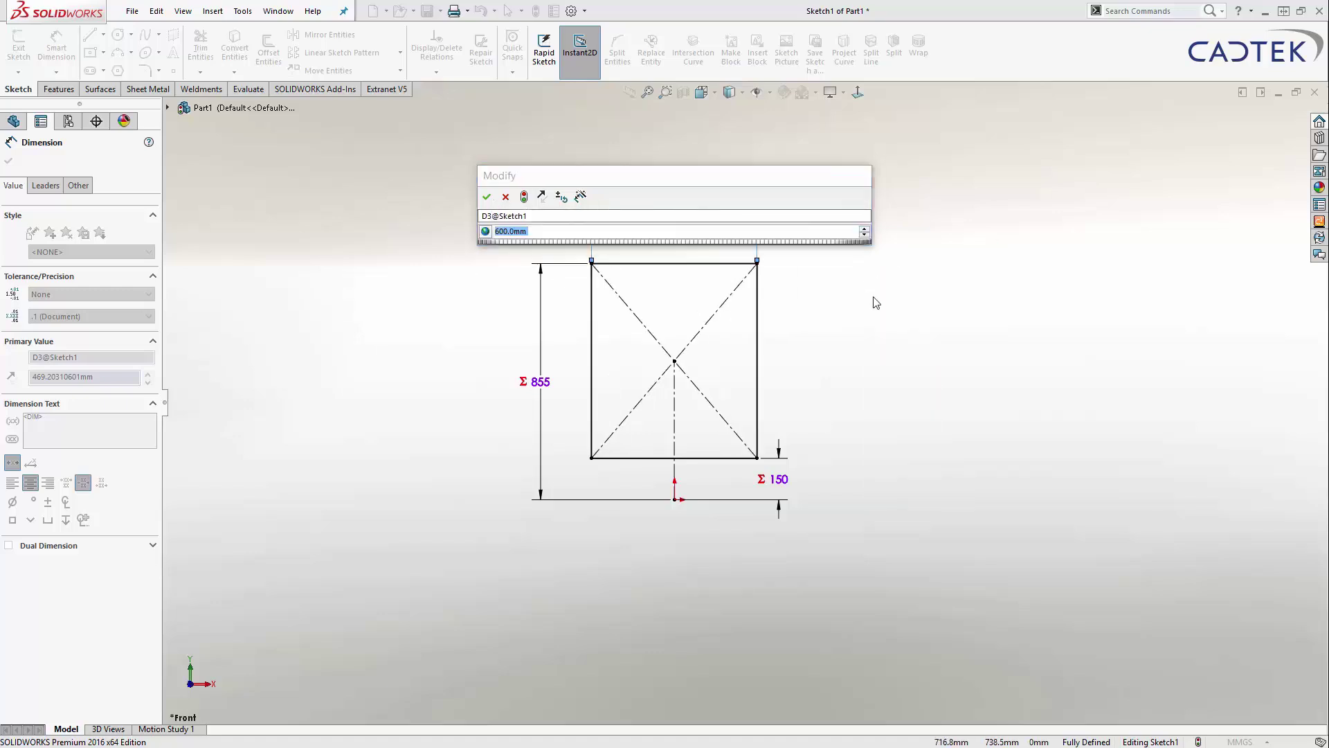
pyautogui.press('Return')
pyautogui.press('Escape')
# - Convert all four sides of the rectangle to construction geometry
pyautogui.click(578, 297)
pyautogui.keyDown('ctrl'); pyautogui.click(616, 252); pyautogui.keyUp('ctrl')
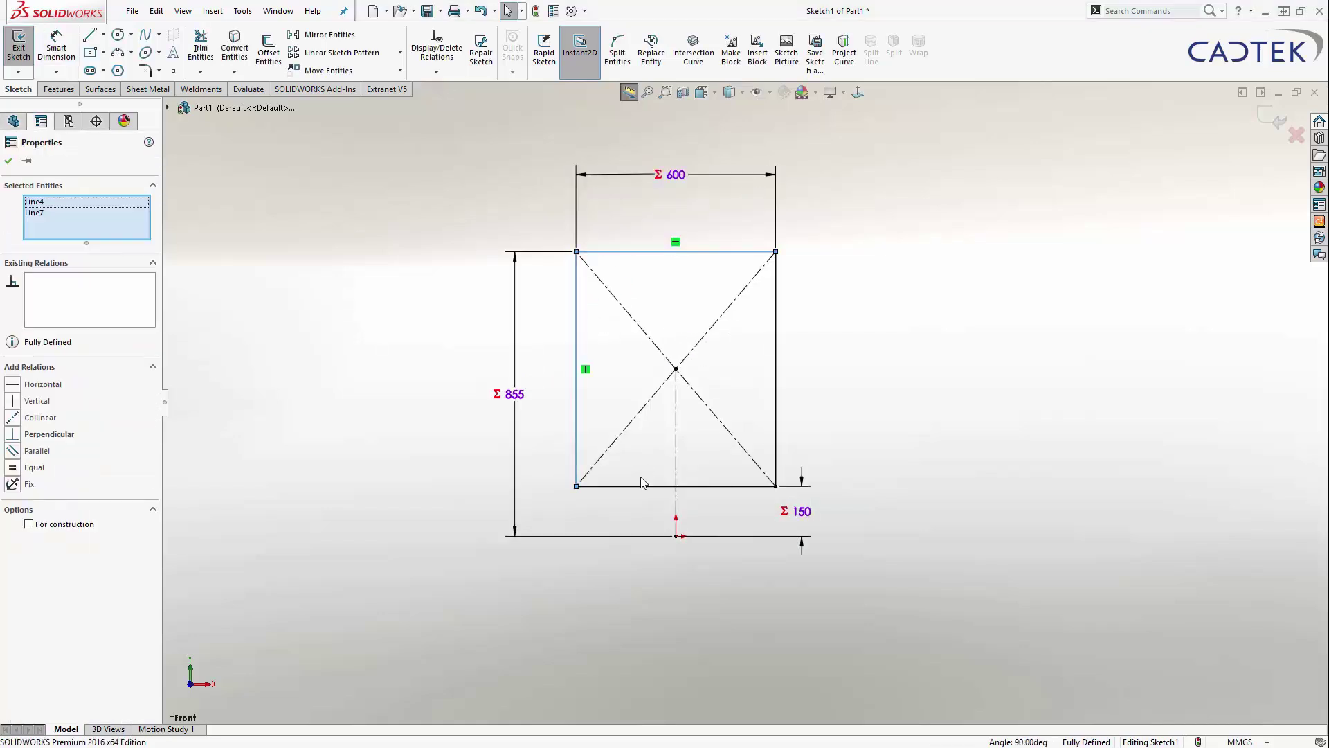
pyautogui.keyDown('ctrl'); pyautogui.click(641, 487); pyautogui.keyUp('ctrl')
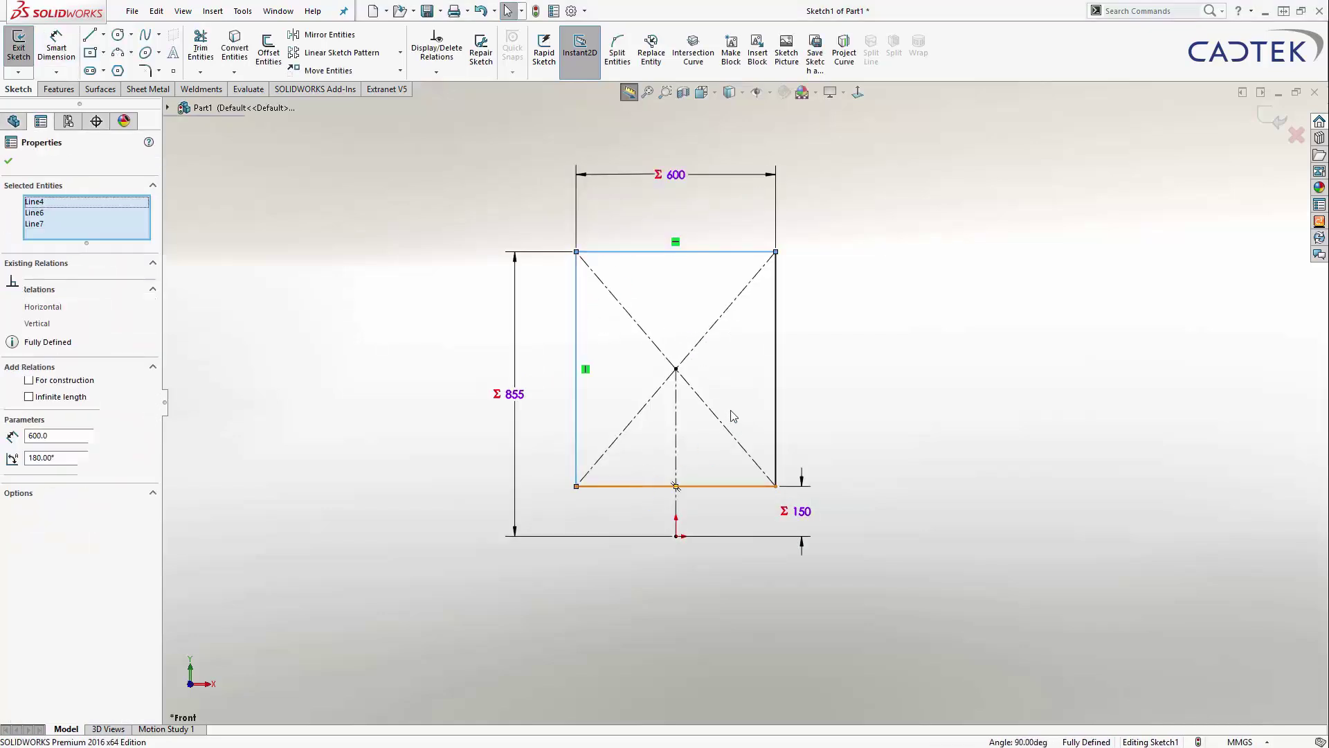
pyautogui.keyDown('ctrl'); pyautogui.click(776, 400); pyautogui.keyUp('ctrl')
pyautogui.click(834, 359)
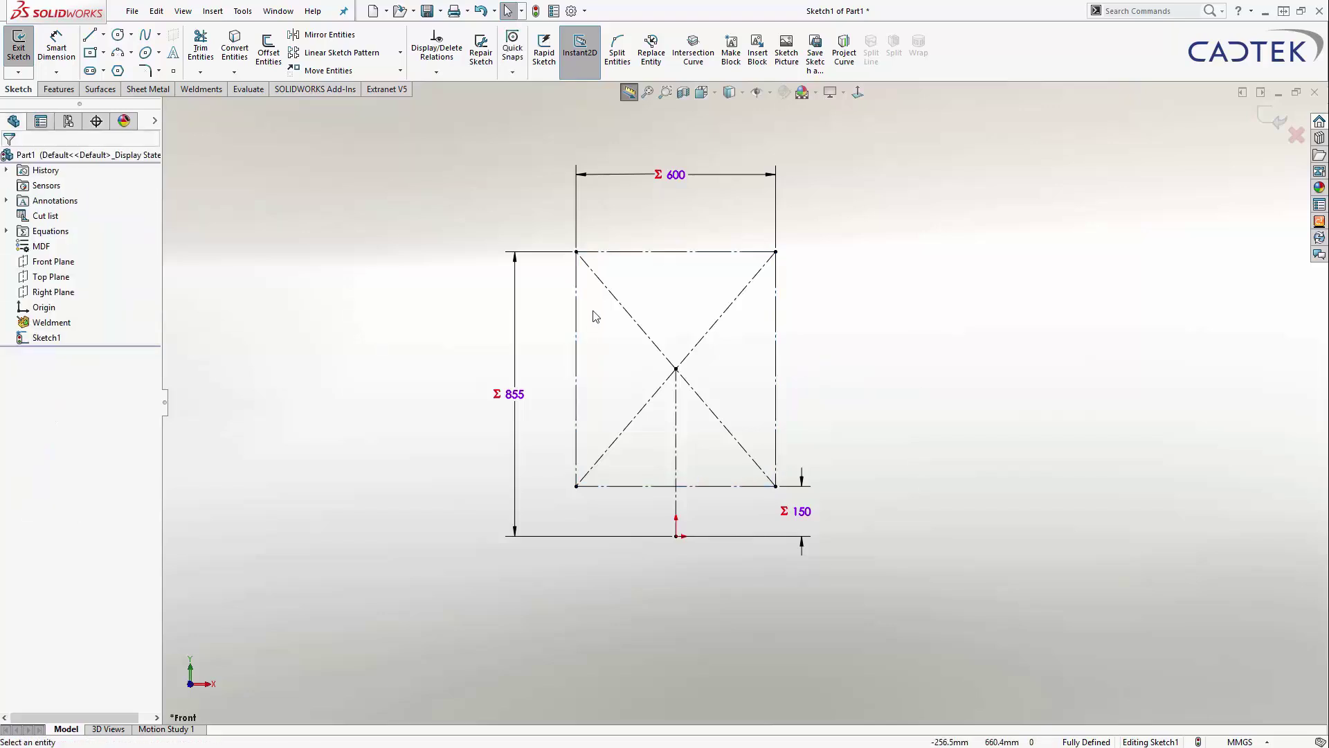
# - Sketch full-height corner rectangles inside the left and right sides of the construction rectangle, making the left one about 66 mm wide
pyautogui.press('s')
pyautogui.click(772, 290)
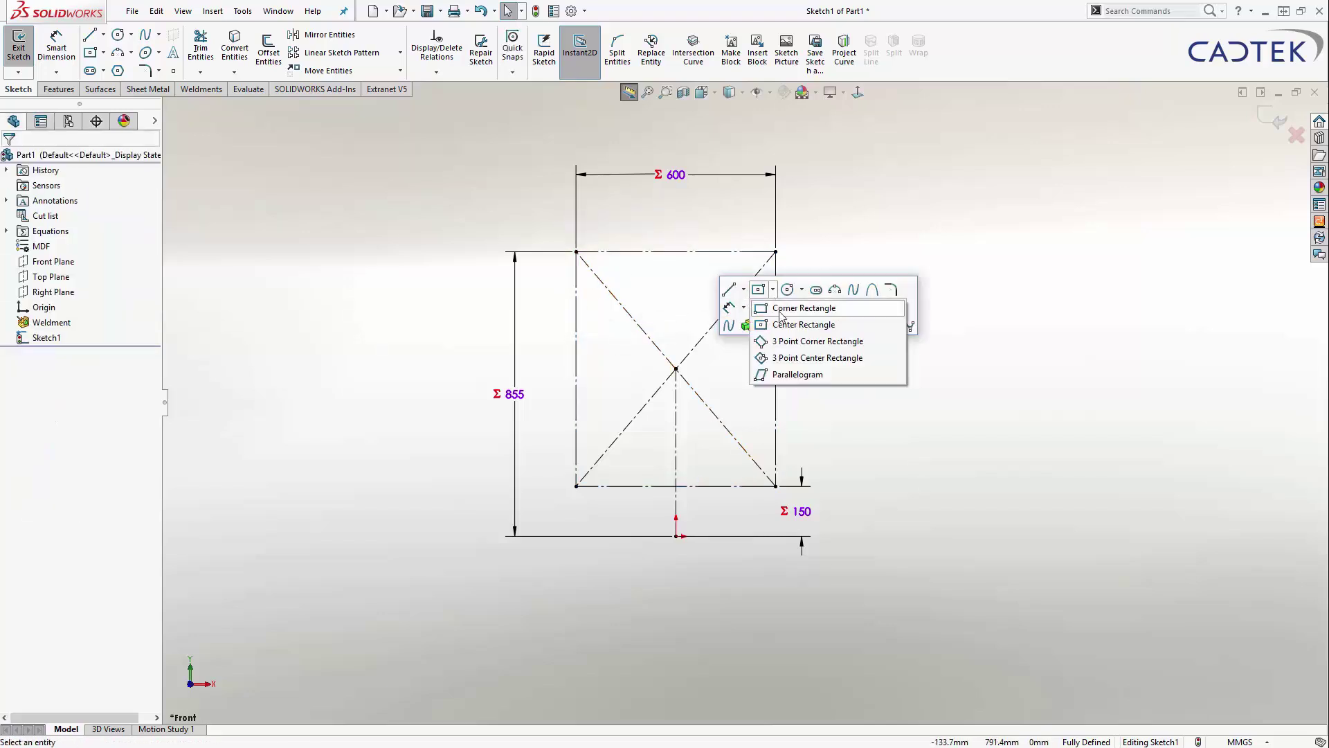
pyautogui.click(781, 308)
pyautogui.click(576, 252)
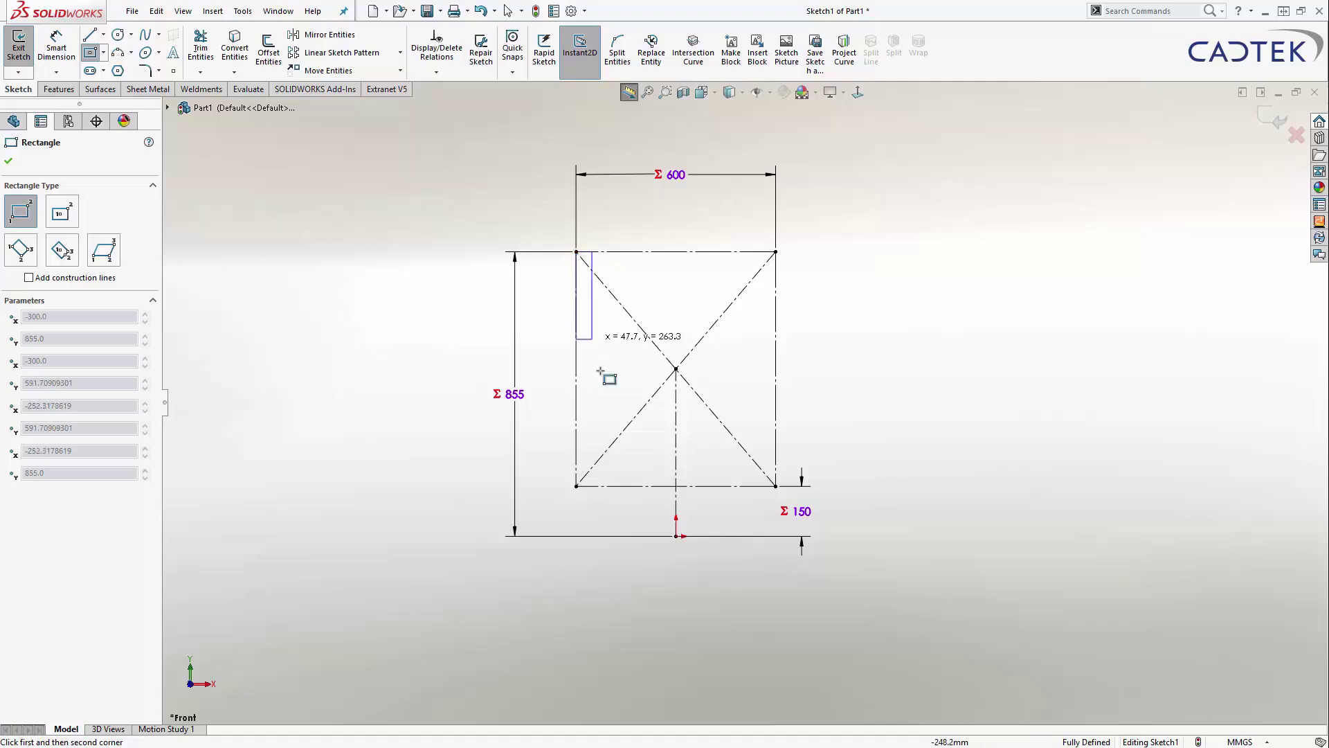
pyautogui.click(599, 486)
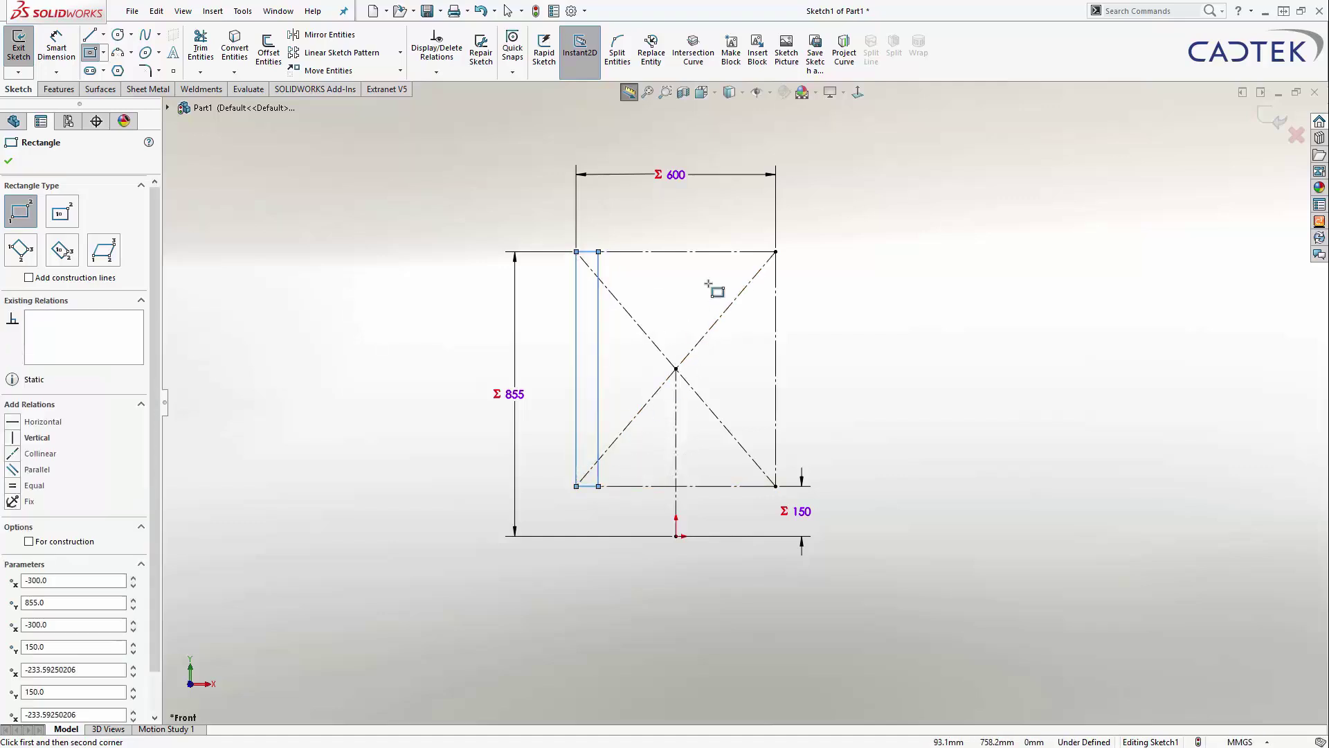
pyautogui.click(776, 252)
pyautogui.click(738, 486)
pyautogui.press('Escape')
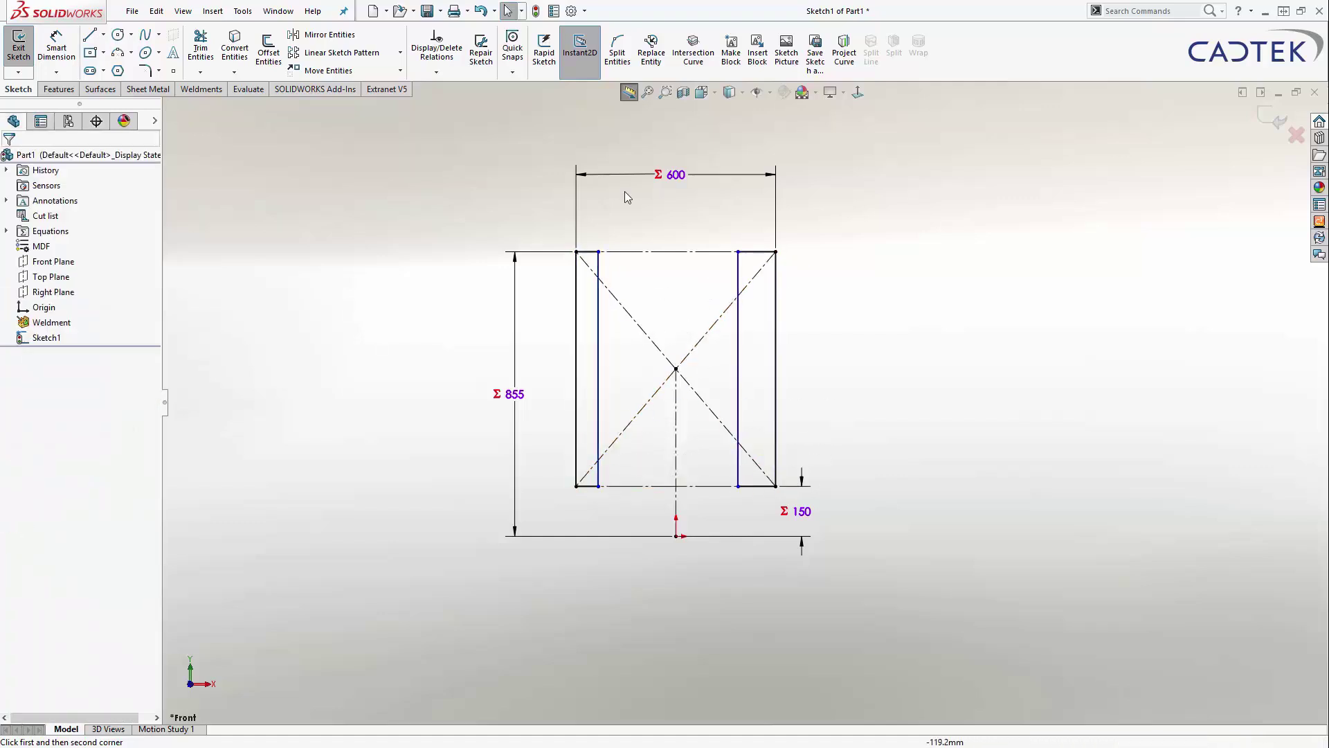
# - Add an equal relation between the short top edges of the two narrow side rectangles
pyautogui.scroll(-2, 779, 273)
pyautogui.click(498, 251)
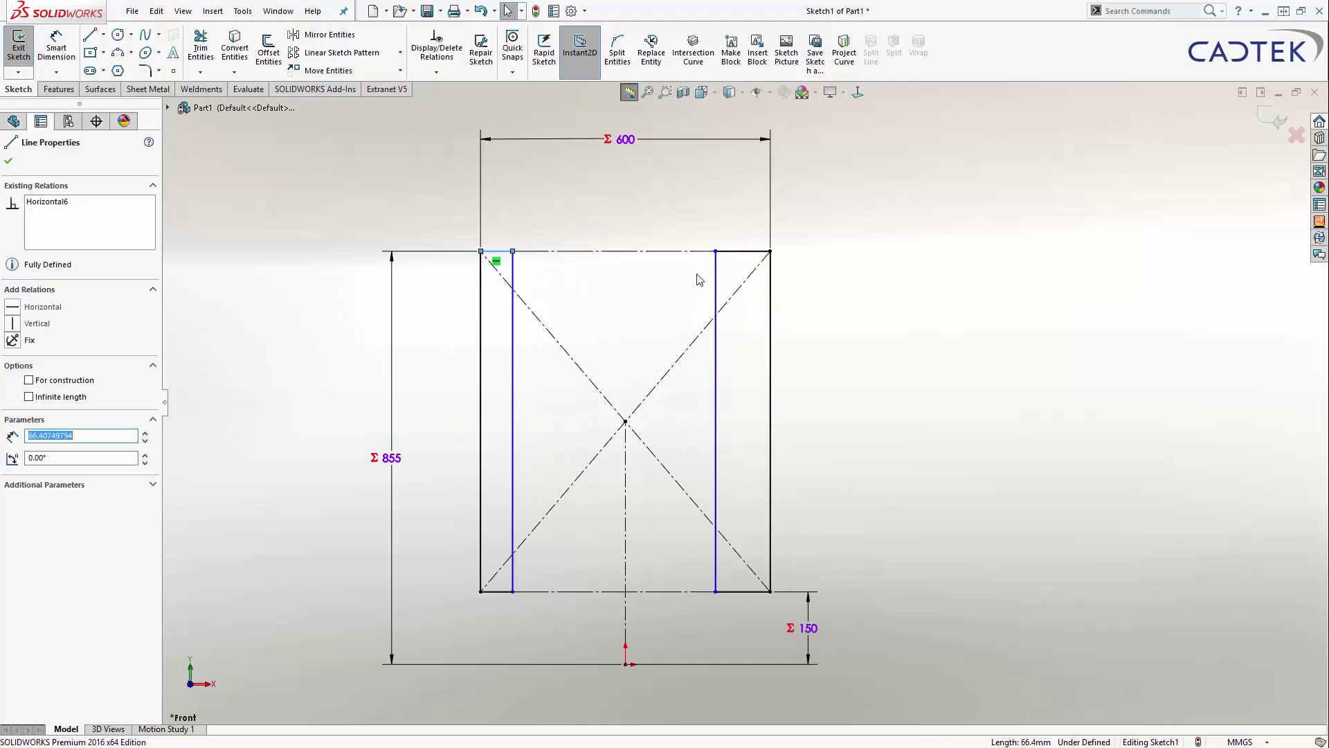
pyautogui.keyDown('ctrl'); pyautogui.click(725, 256); pyautogui.keyUp('ctrl')
pyautogui.click(846, 197)
pyautogui.press('Escape')
# - Dimension the left narrow rectangle's top edge and link its width to the OVERALL THK global variable
pyautogui.press('s')
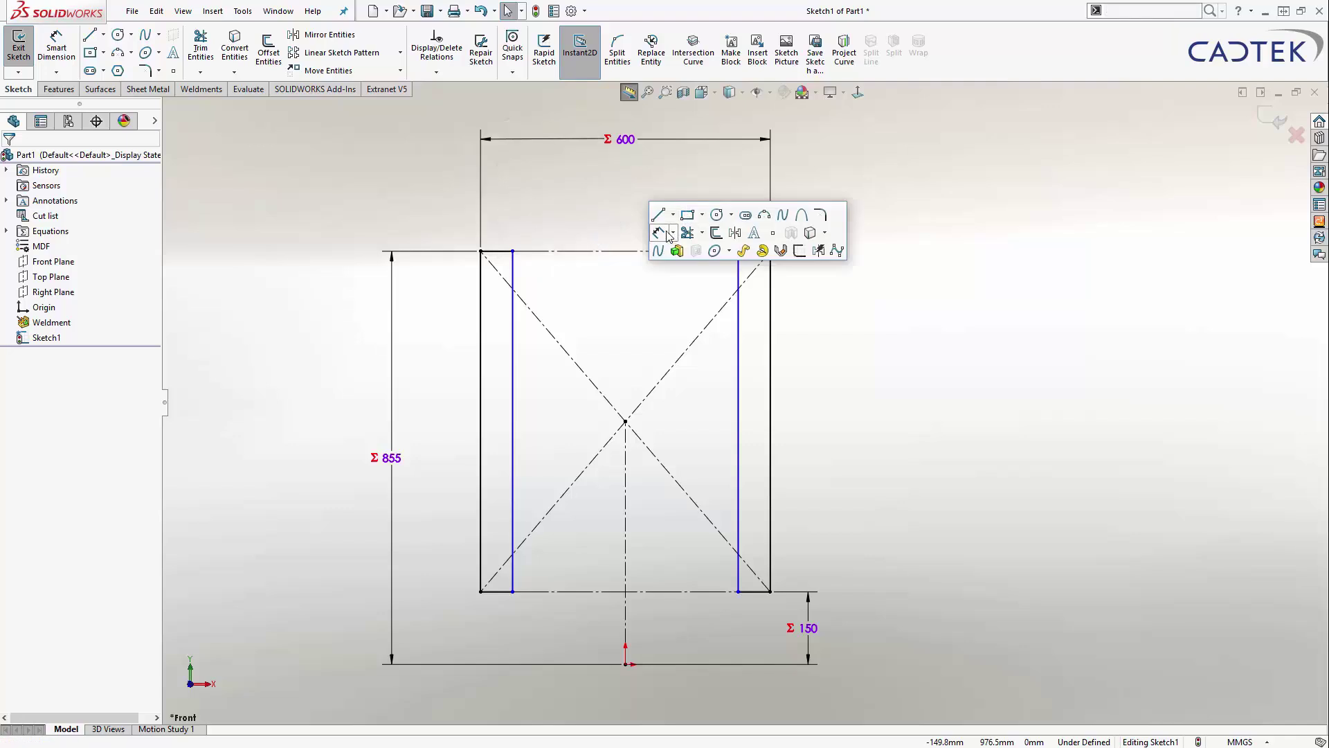
pyautogui.click(669, 236)
pyautogui.click(497, 252)
pyautogui.click(405, 214)
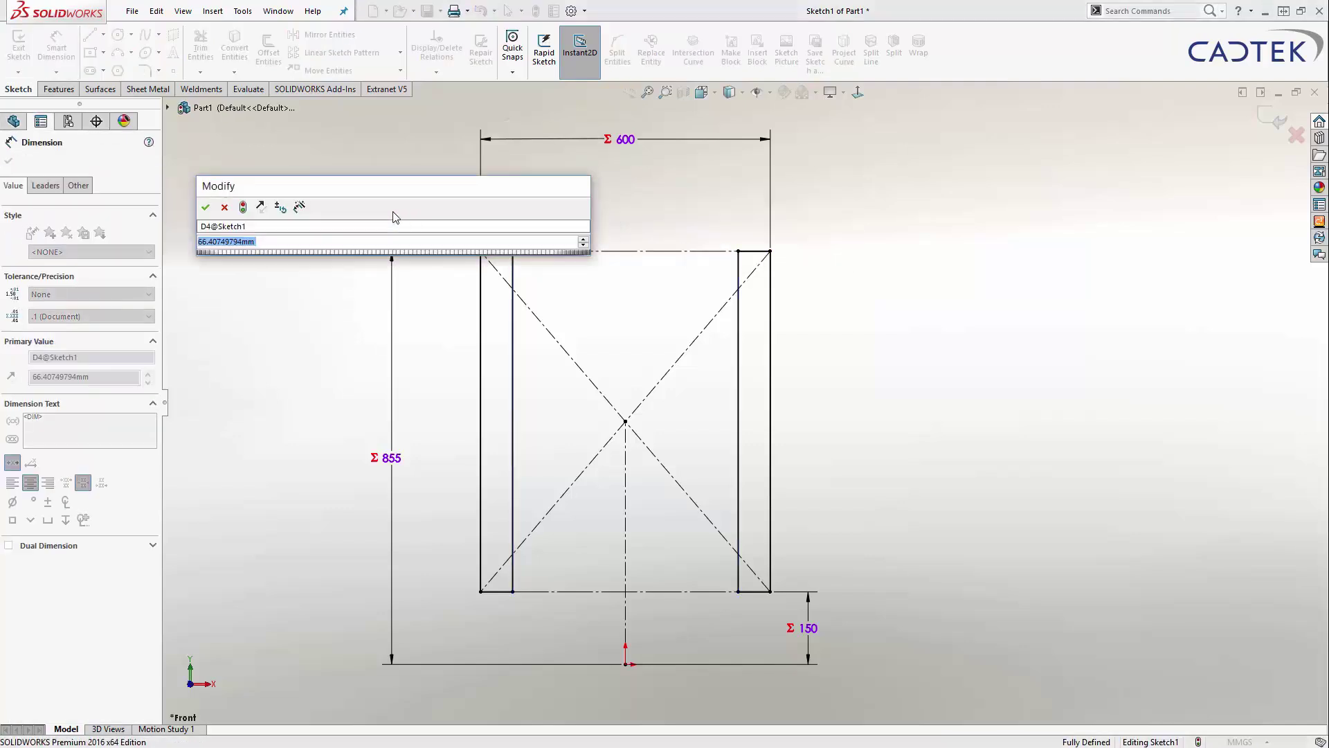
pyautogui.write('=')
pyautogui.moveTo(572, 257)
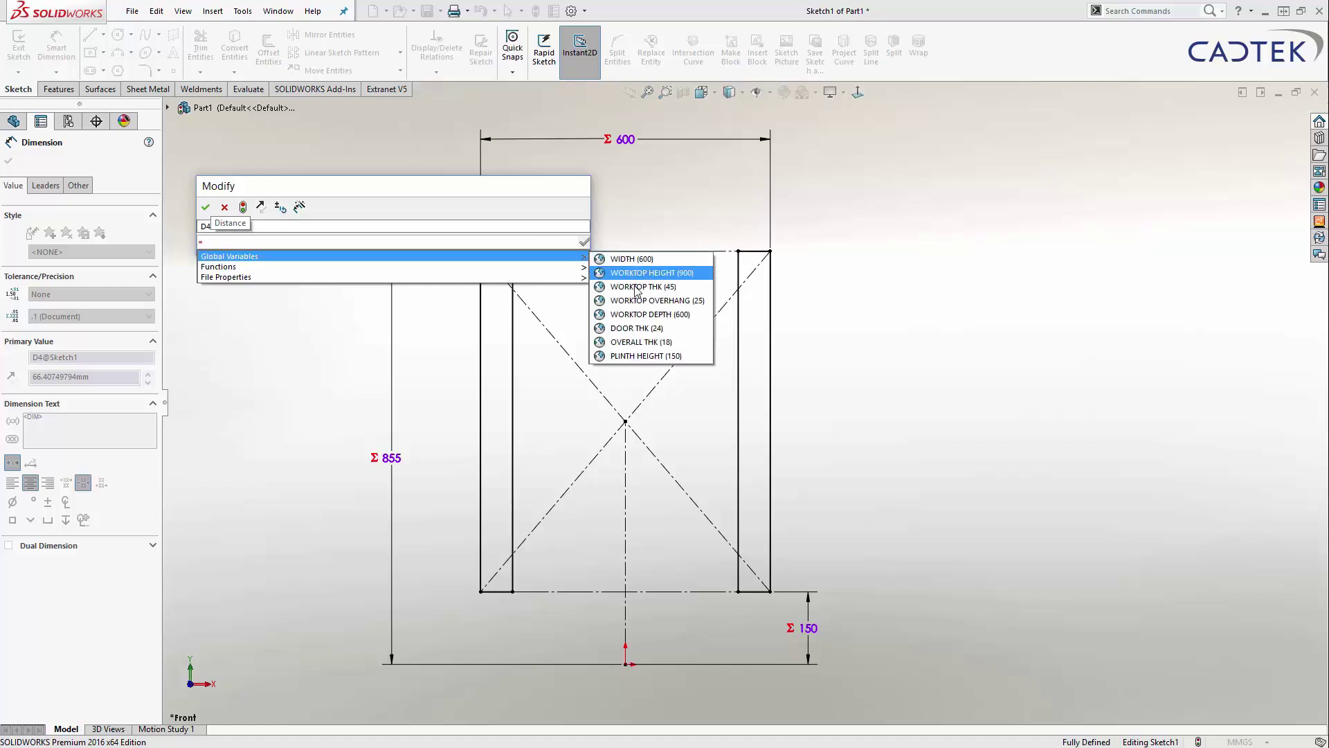
pyautogui.click(645, 342)
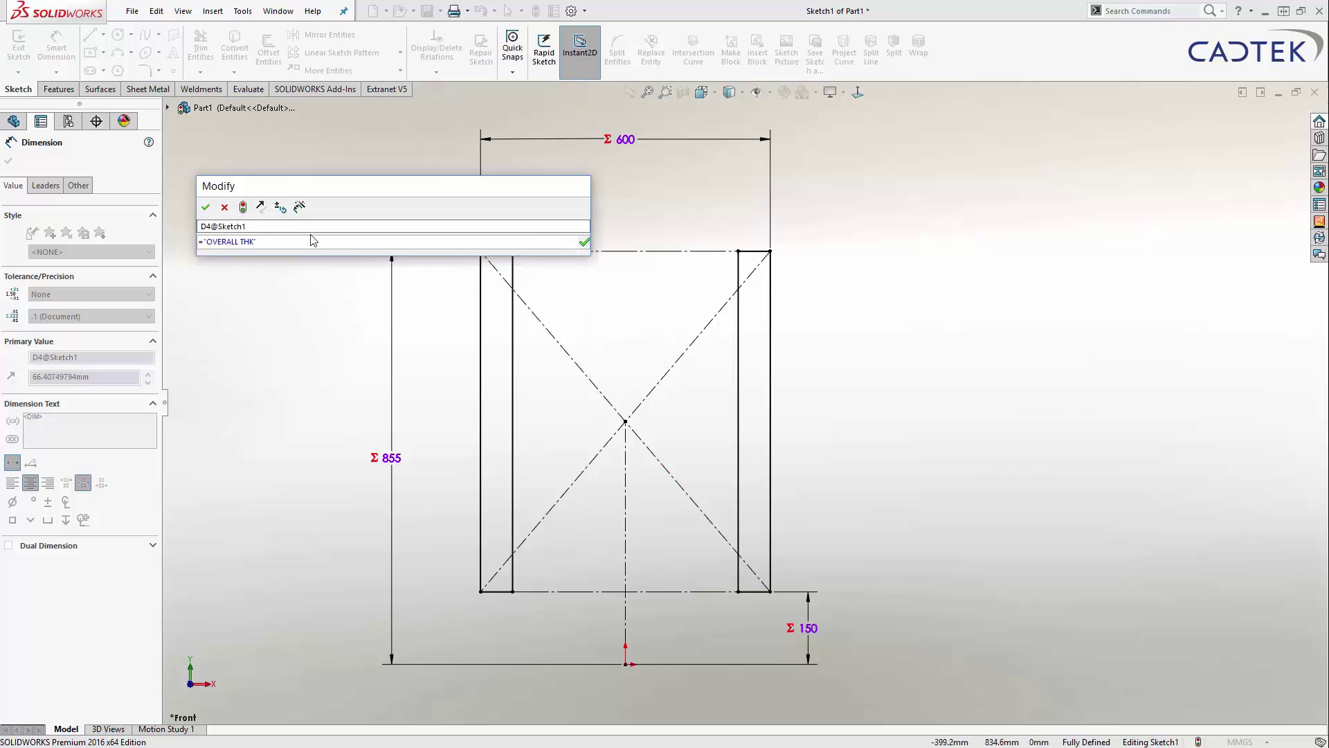
pyautogui.press('Return')
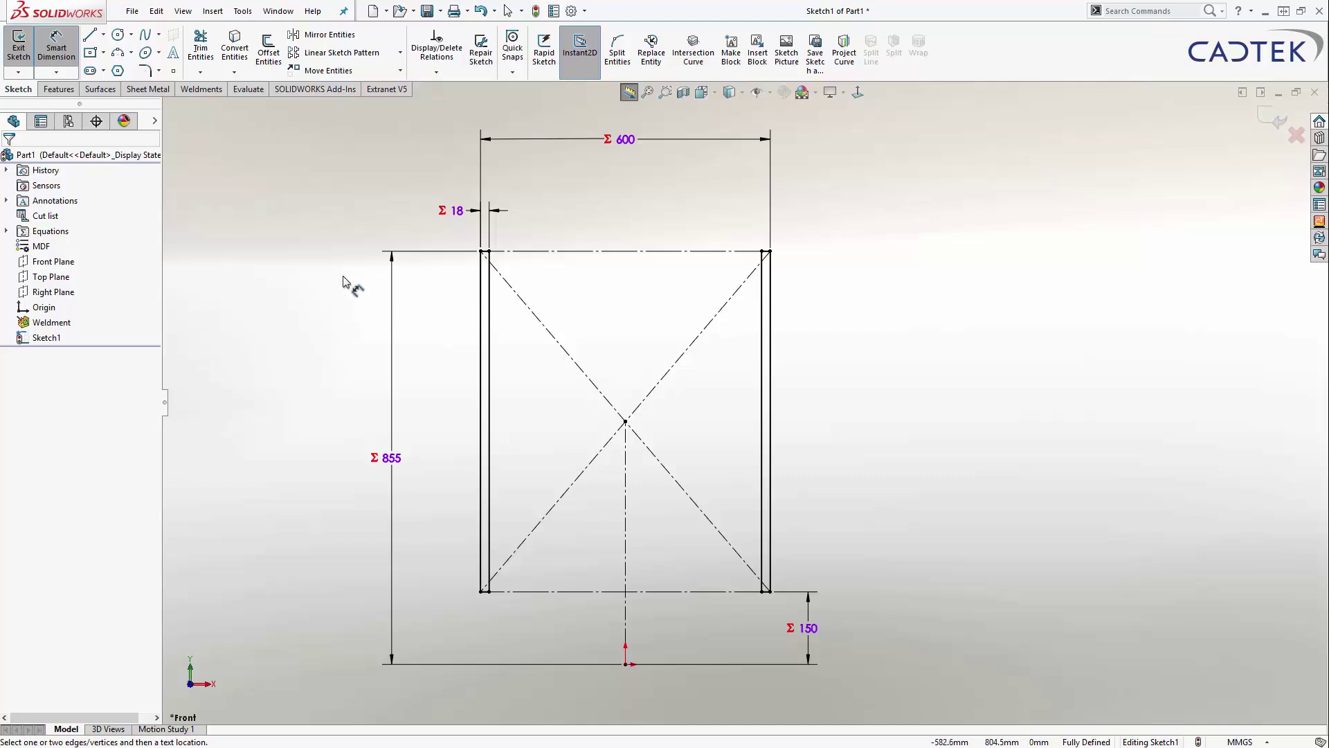
# - Extrude both side panels with a blind depth equation of WORKTOP DEPTH minus WORKTOP OVERHANG minus DOOR THK
pyautogui.press('s')
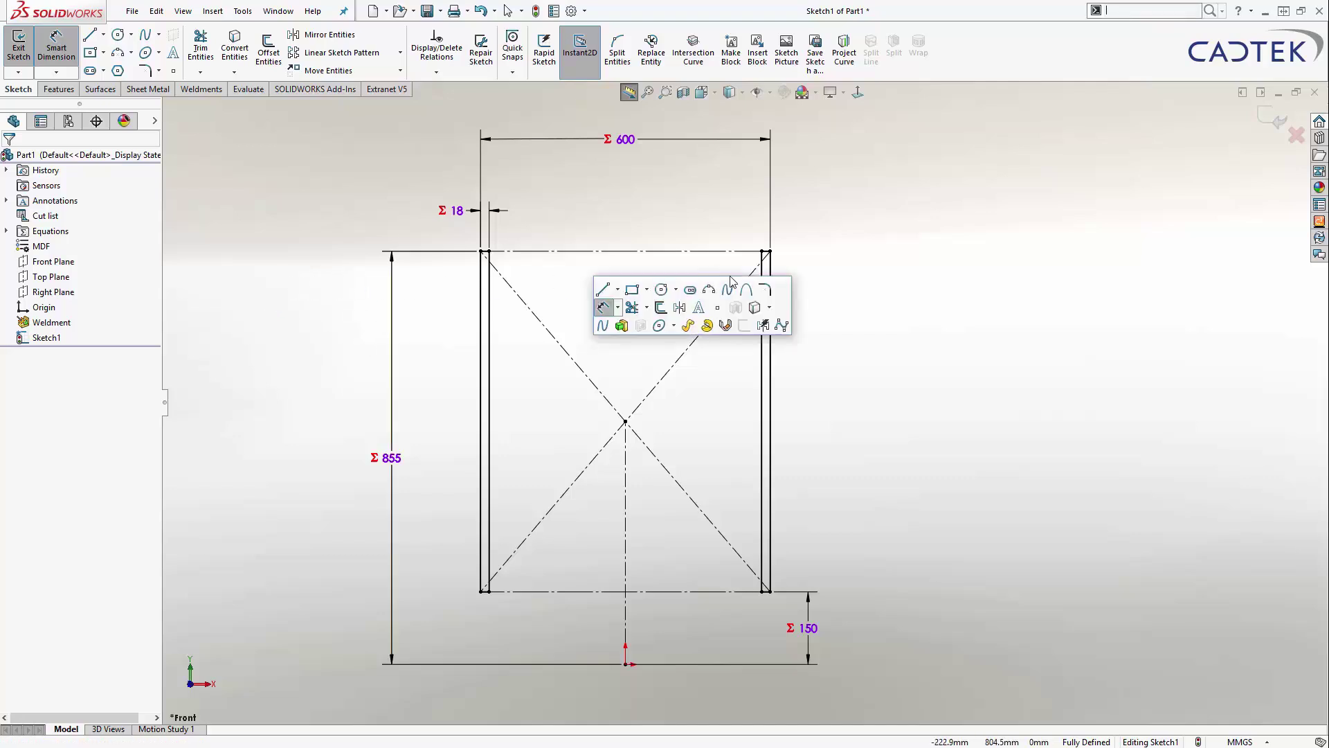
pyautogui.click(621, 326)
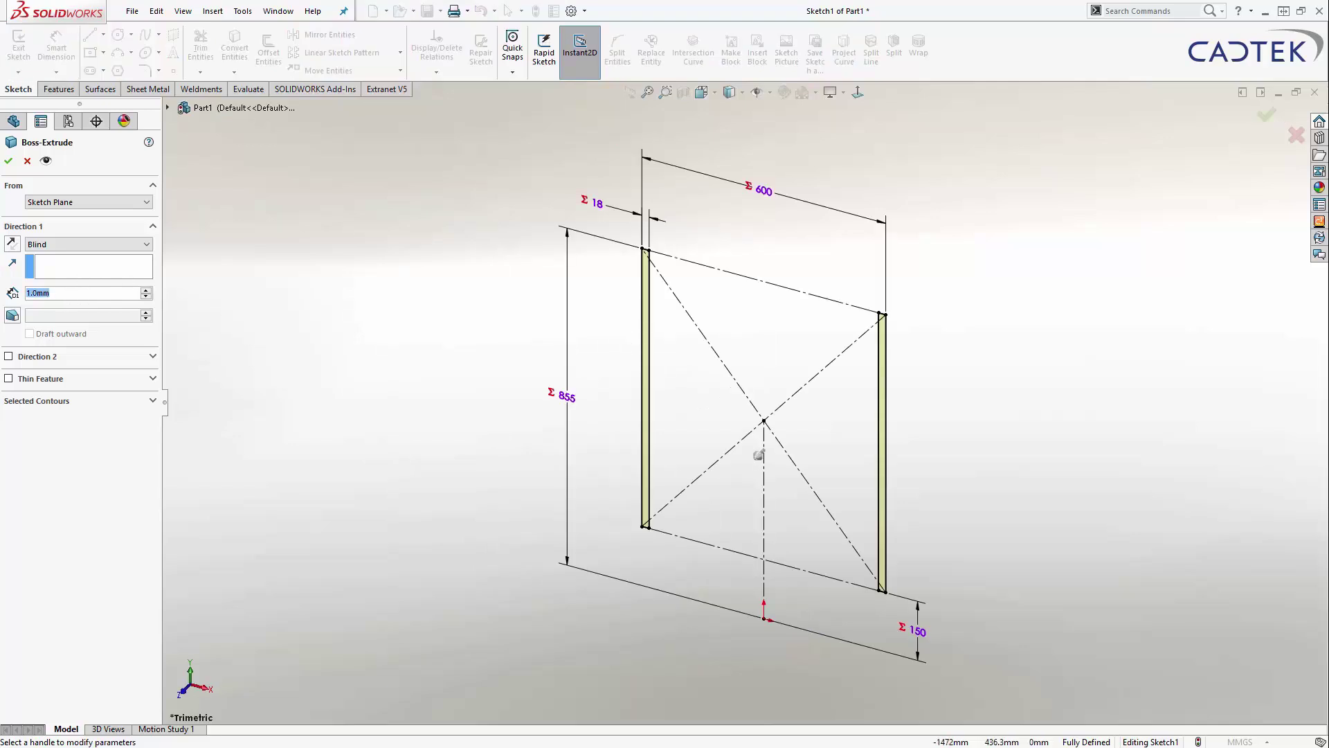
pyautogui.write('=')
pyautogui.moveTo(94, 308)
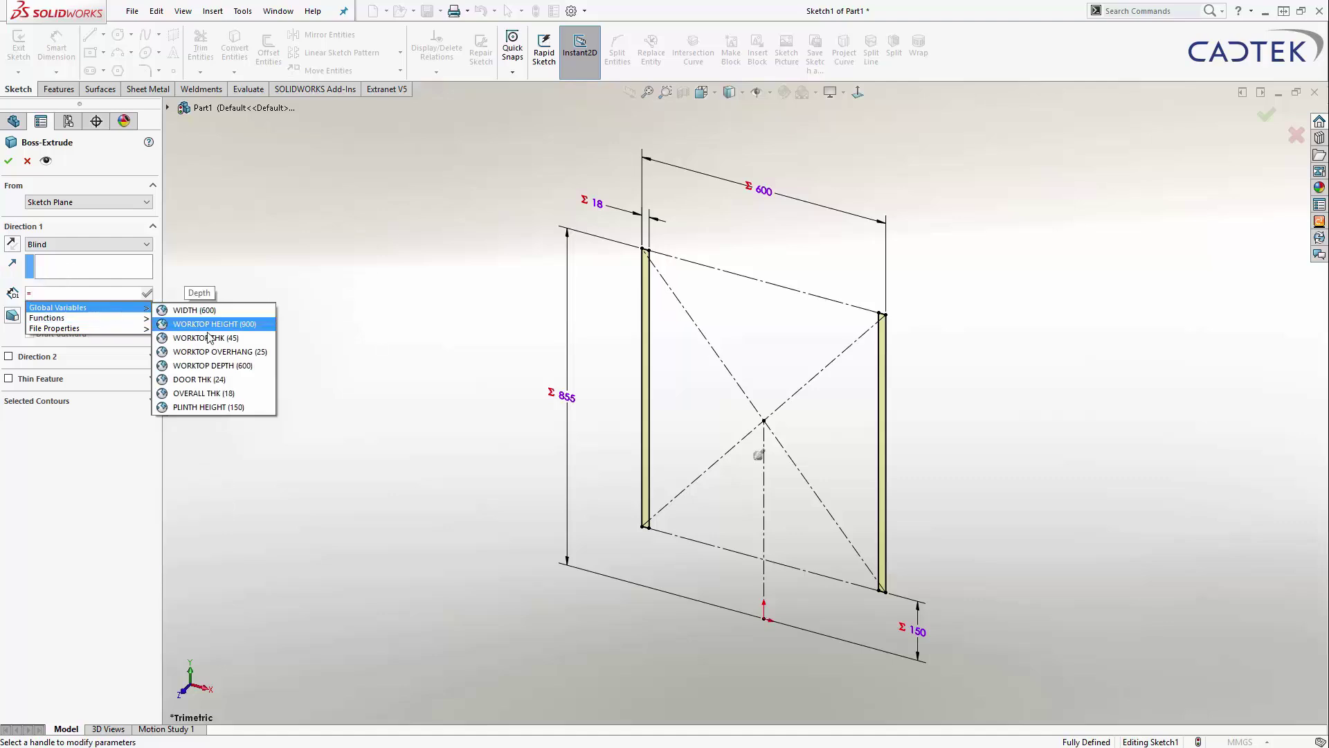
pyautogui.click(239, 366)
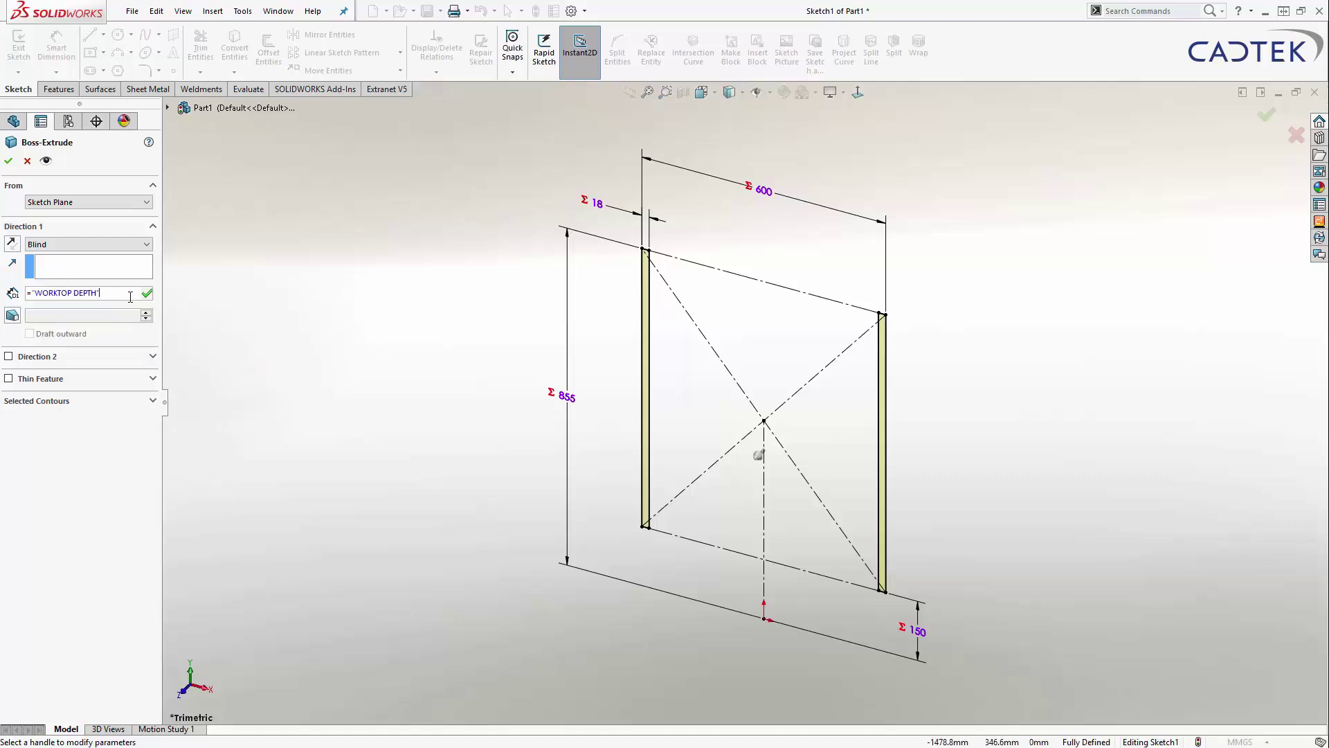
pyautogui.write('-')
pyautogui.moveTo(145, 307)
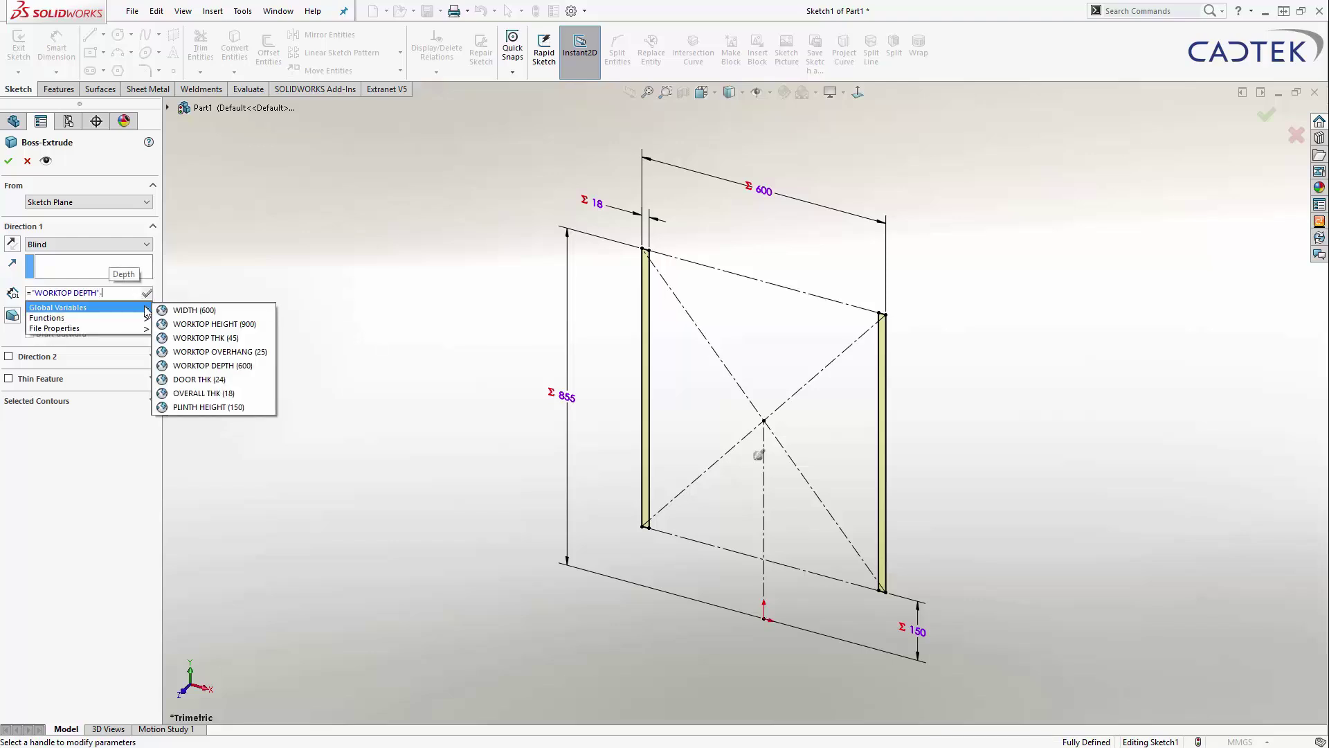
pyautogui.click(236, 352)
pyautogui.write('-')
pyautogui.moveTo(145, 313)
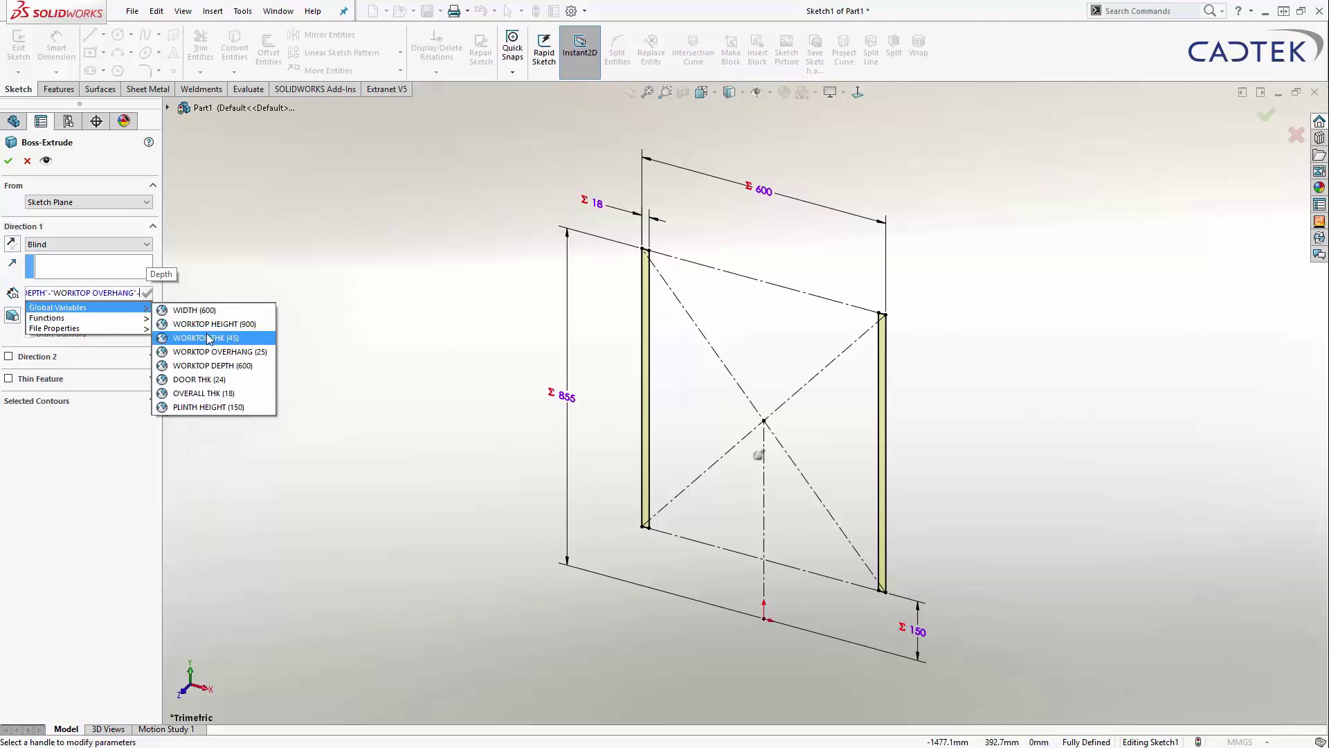
pyautogui.click(200, 380)
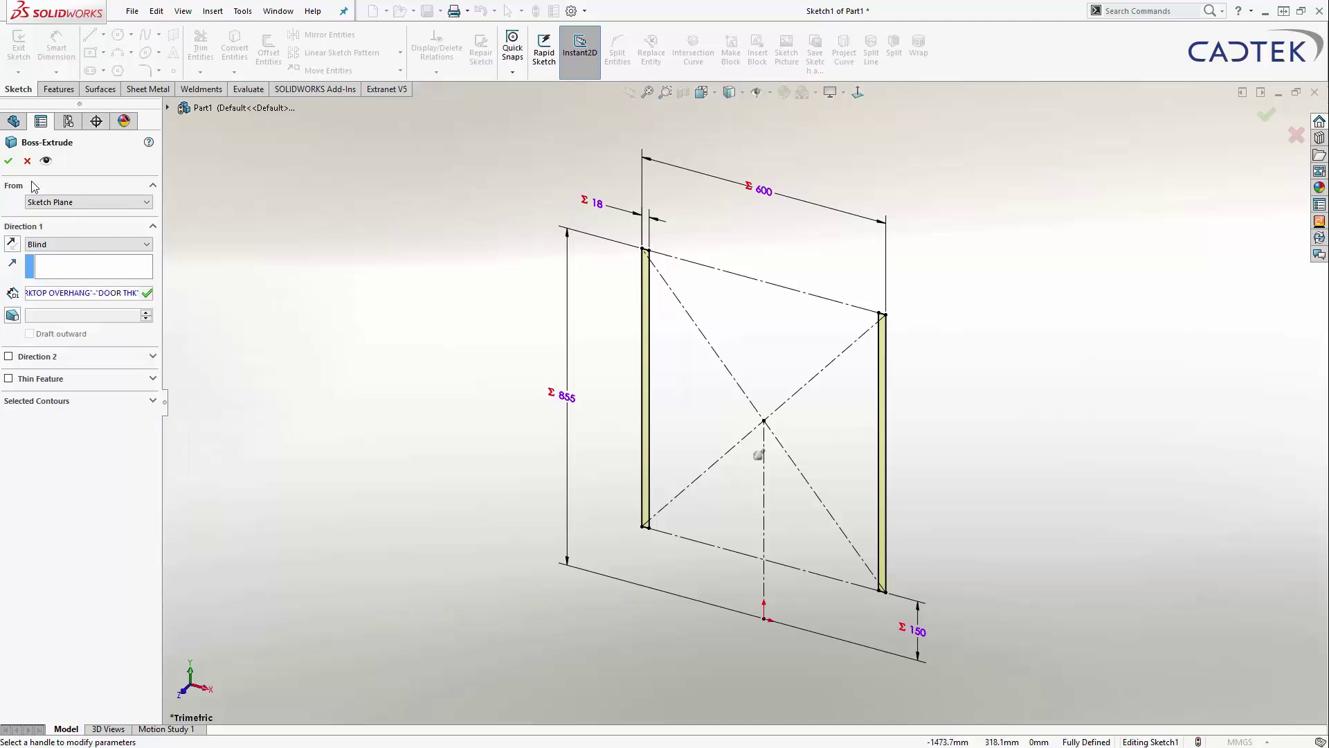
pyautogui.click(10, 162)
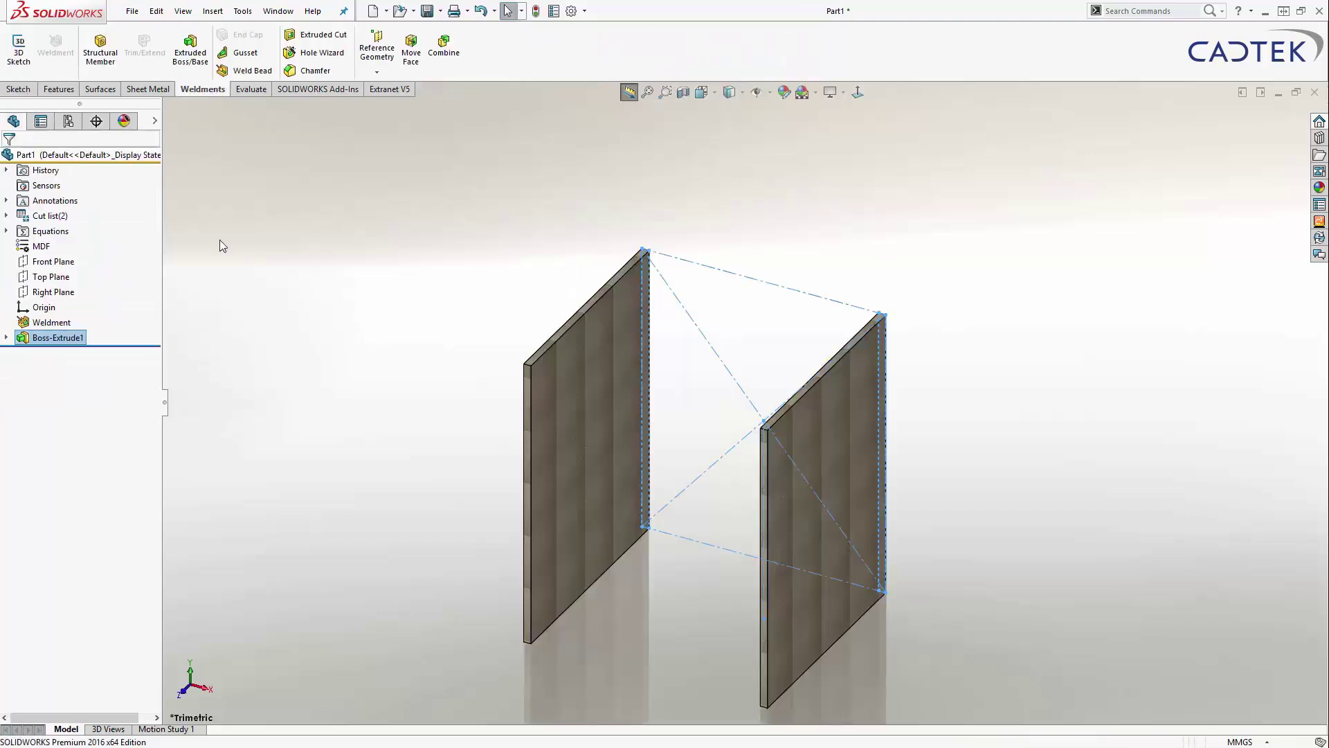
# - Examine the two extruded side panels and their surface texture from several angles
pyautogui.press('Left')
pyautogui.press('Left')
pyautogui.press('Left')
pyautogui.press('Left')
pyautogui.press('Left')
pyautogui.press('Left')
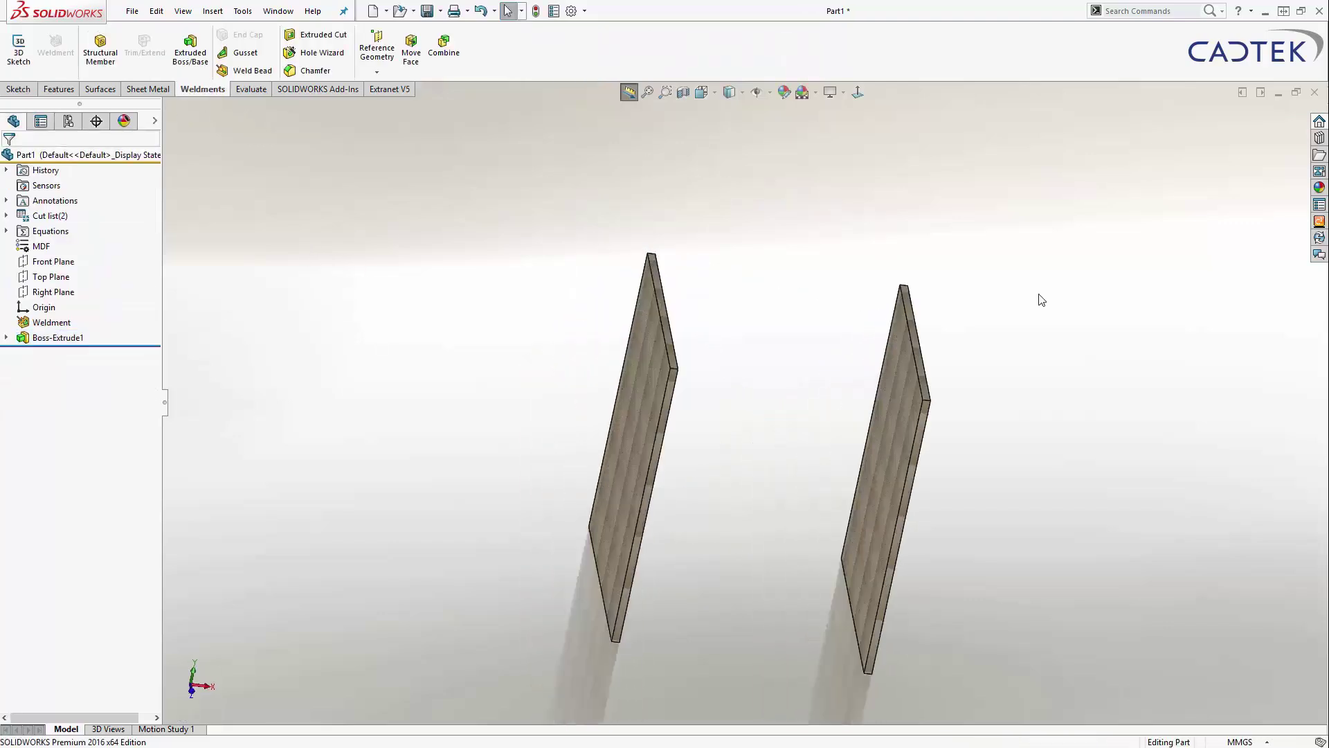
pyautogui.press('Left')
pyautogui.press('Left')
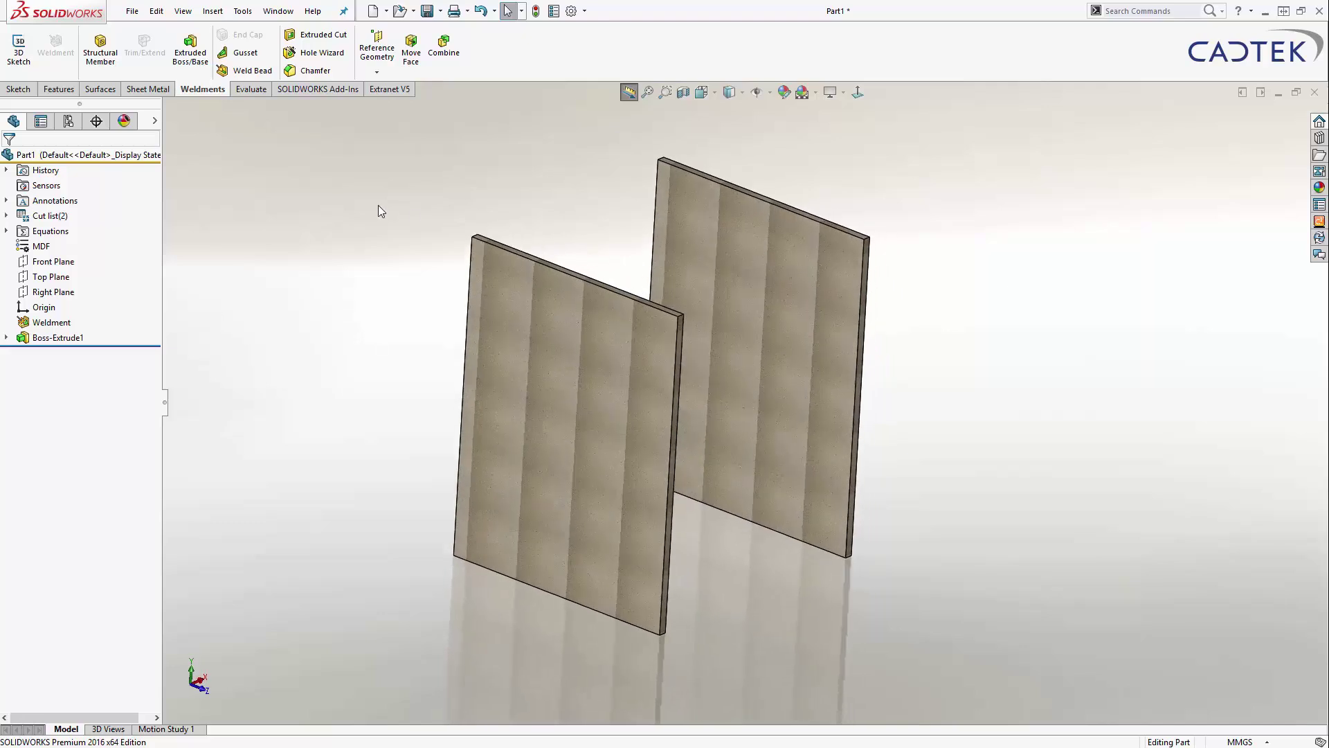
# - Enlarge the part's texture mapping so the MDF image covers each side panel without visible tiling
pyautogui.click(125, 121)
pyautogui.click(43, 197)
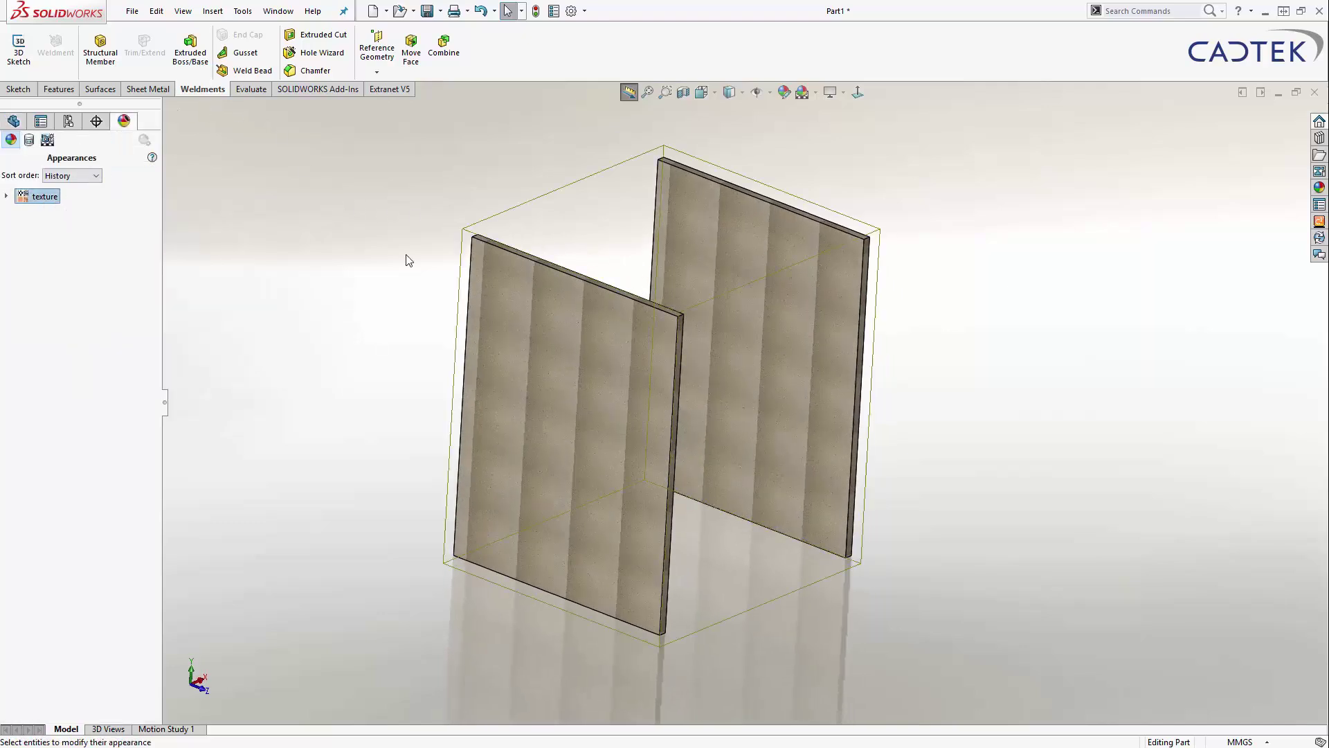
pyautogui.click(757, 332)
pyautogui.click(108, 204)
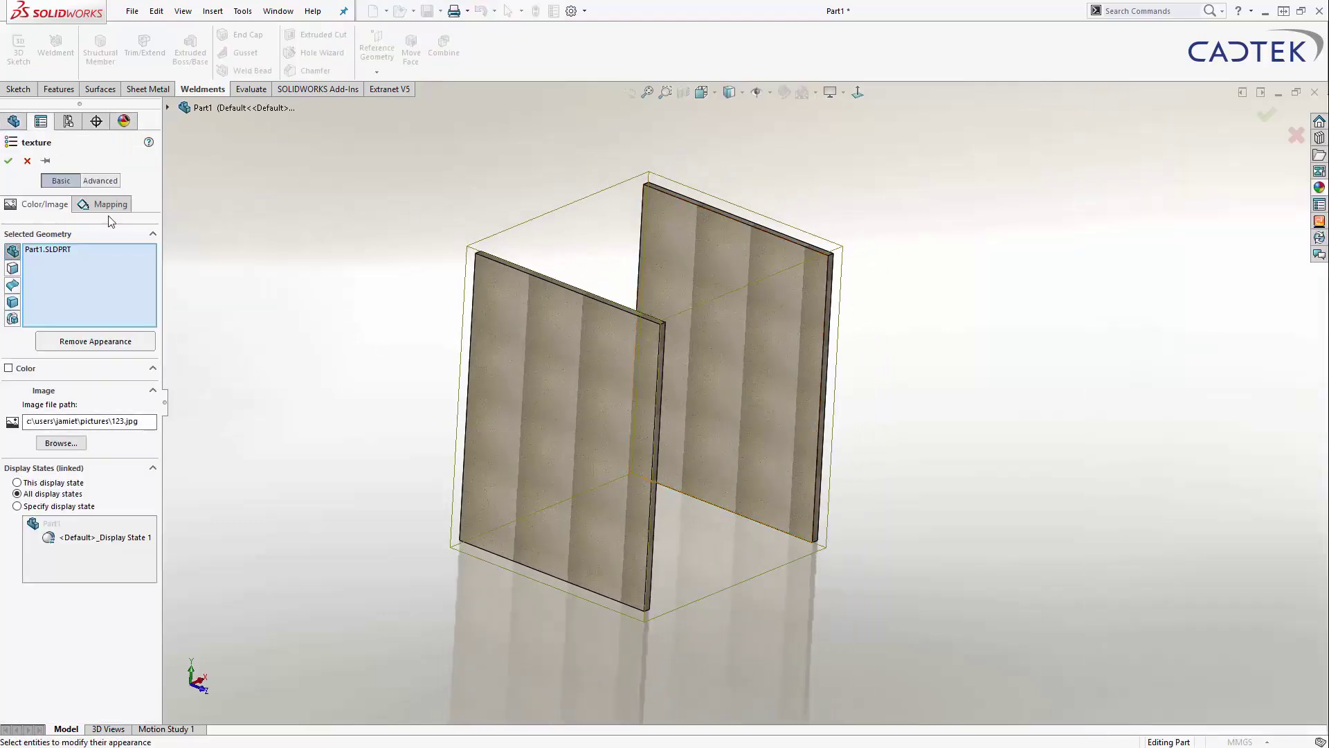
pyautogui.click(41, 407)
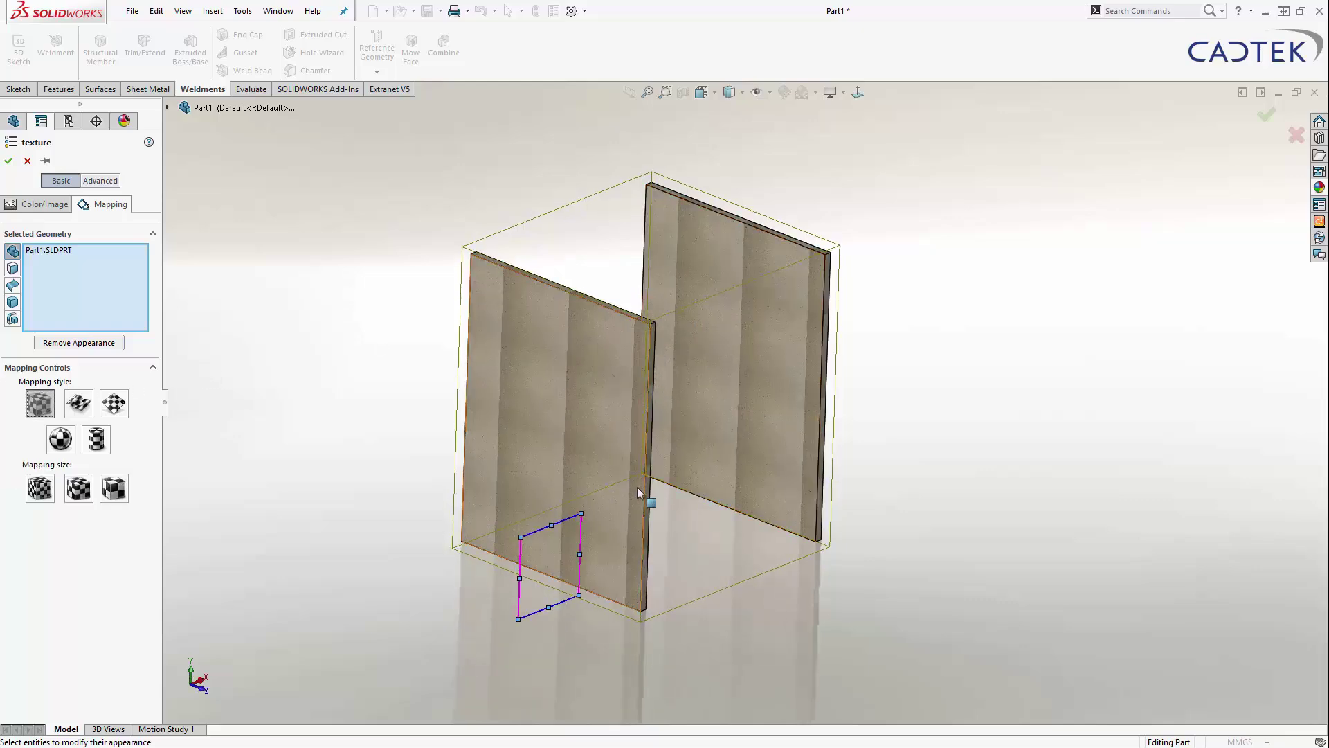
pyautogui.moveTo(585, 509); pyautogui.dragTo(842, 283)
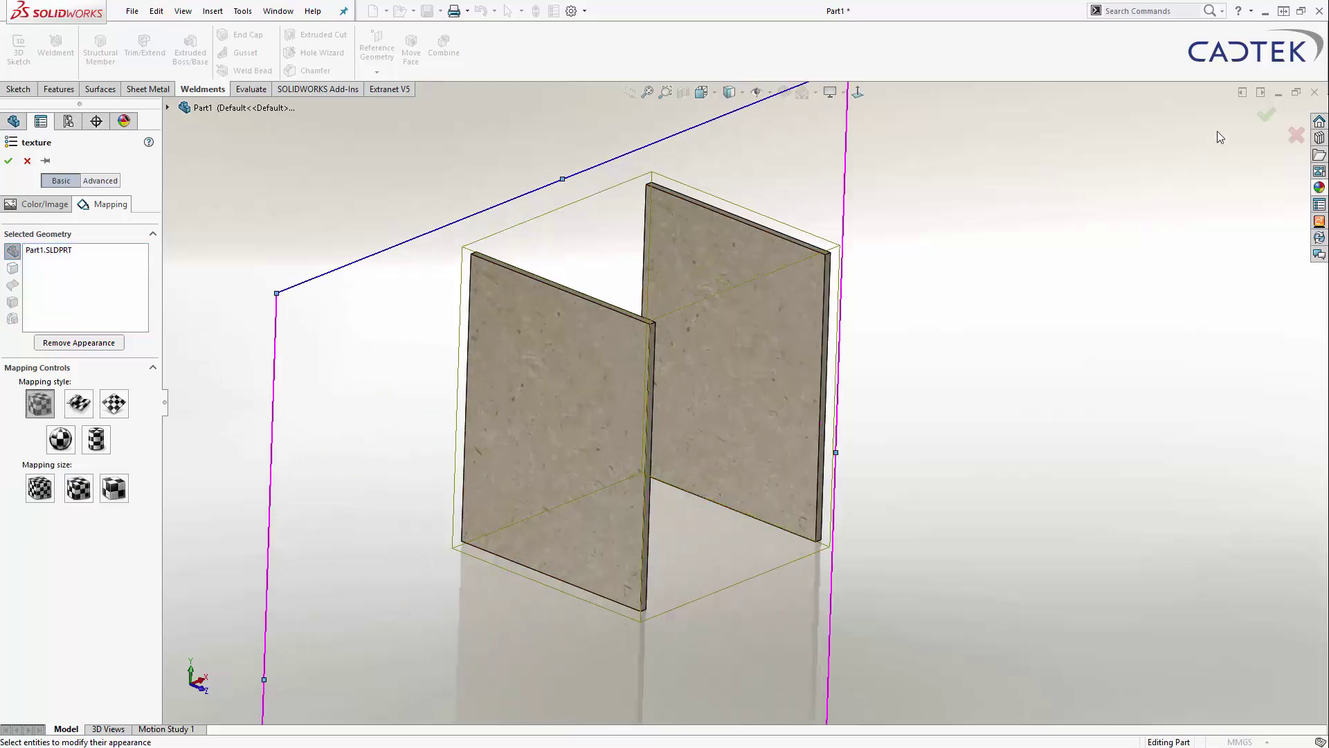
pyautogui.click(1267, 116)
pyautogui.scroll(-6, 677, 350)
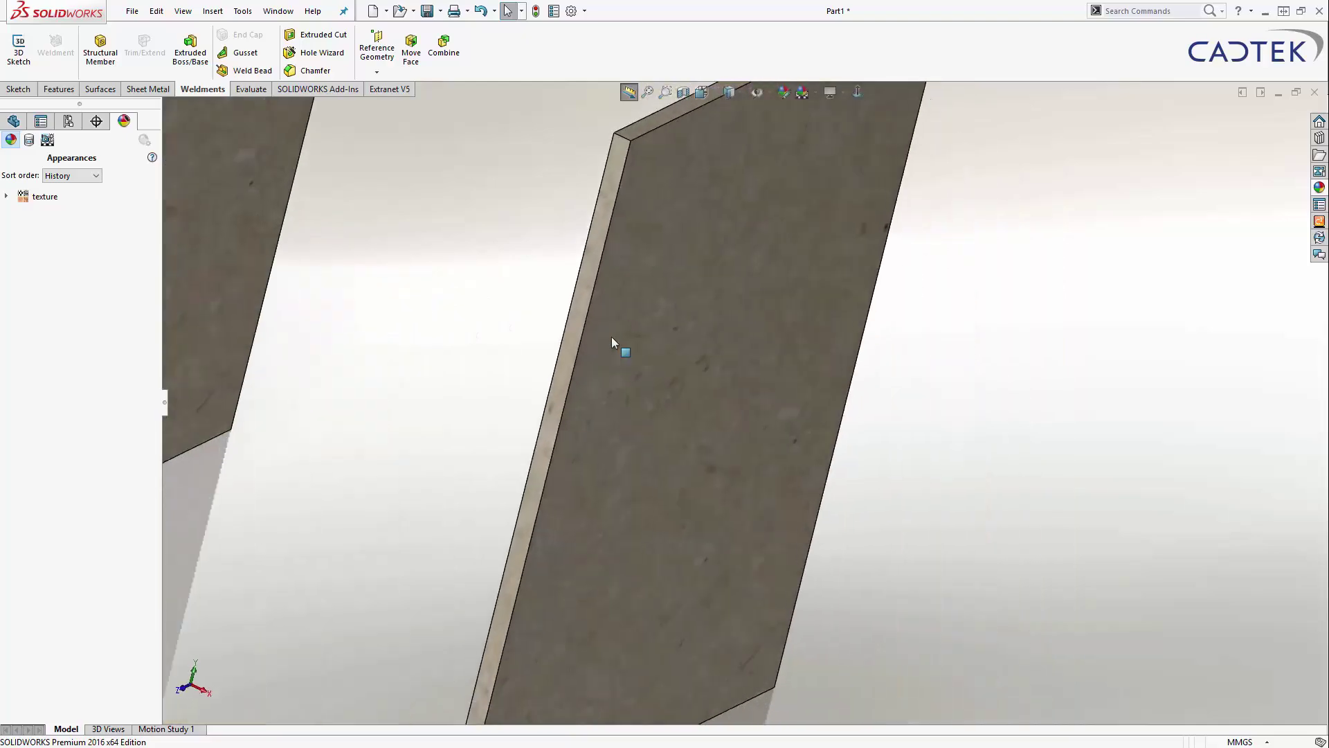
pyautogui.scroll(5, 770, 378)
# - Apply the white medium gloss plastic appearance to the whole part
pyautogui.click(1320, 188)
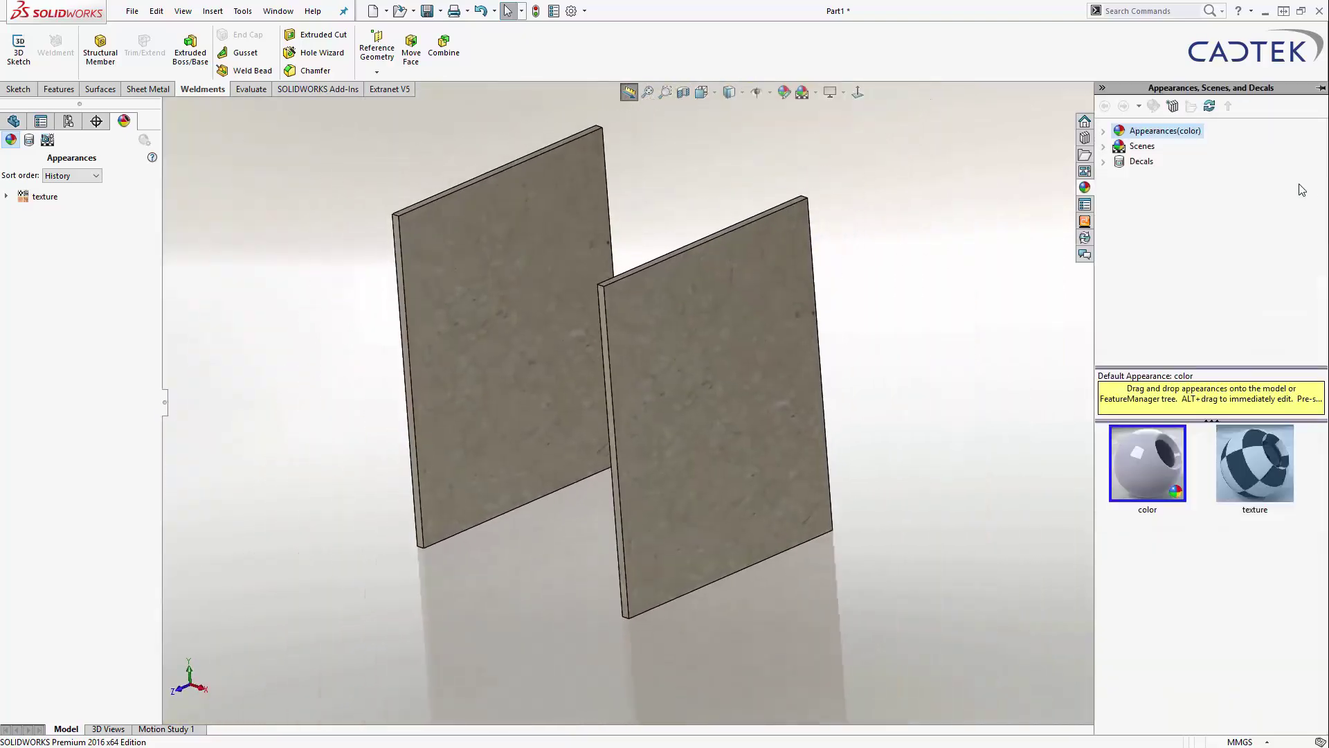
pyautogui.click(1104, 132)
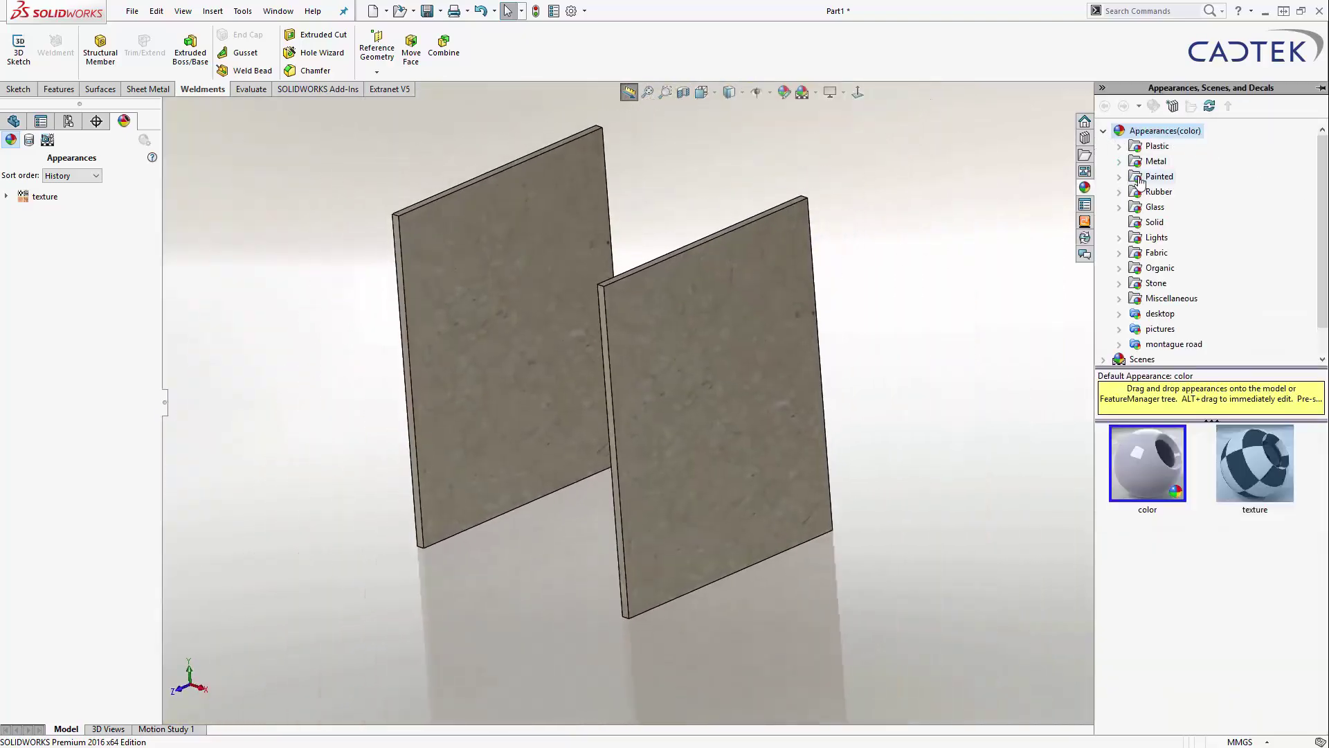
pyautogui.click(1119, 146)
pyautogui.click(1188, 177)
pyautogui.moveTo(1173, 495); pyautogui.dragTo(939, 460)
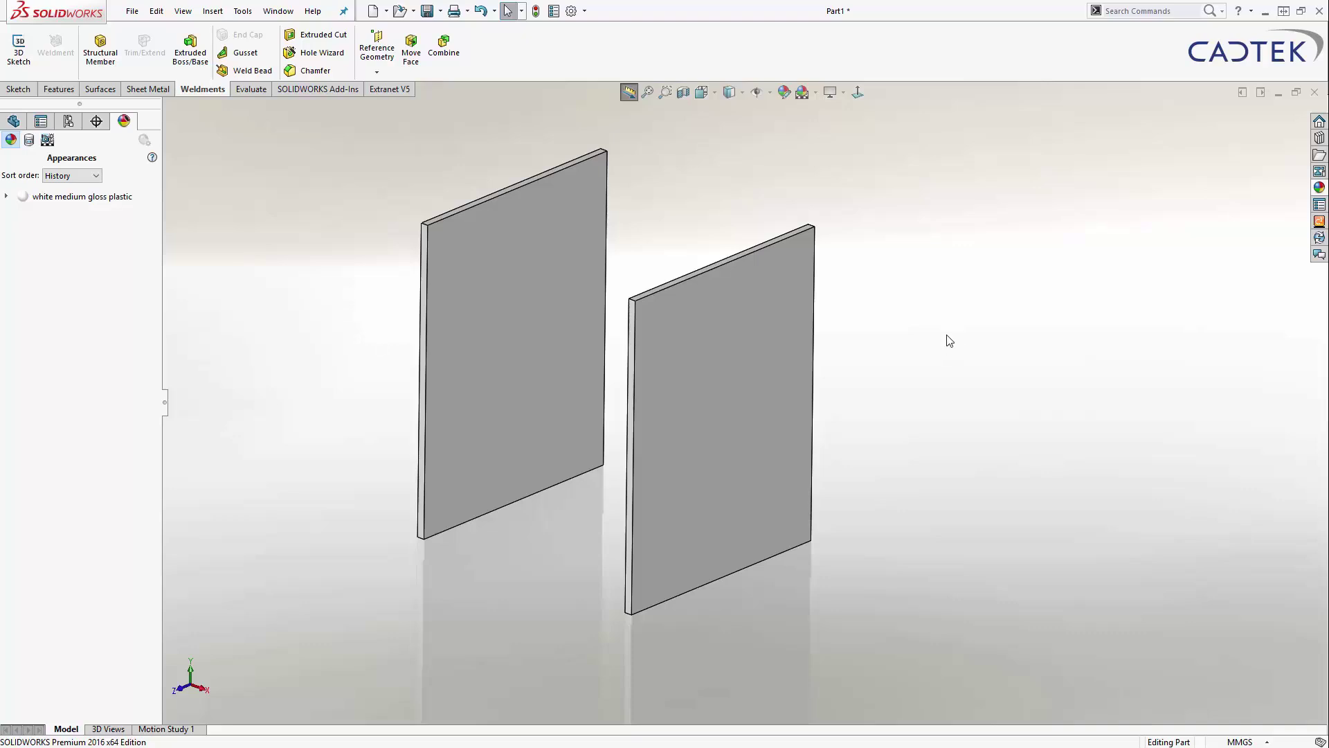
# - On the side panels' rear edge face, sketch a corner rectangle filling the full-height gap between the two panels
pyautogui.moveTo(948, 326); pyautogui.dragTo(600, 288, button='middle')
pyautogui.scroll(-4, 600, 288)
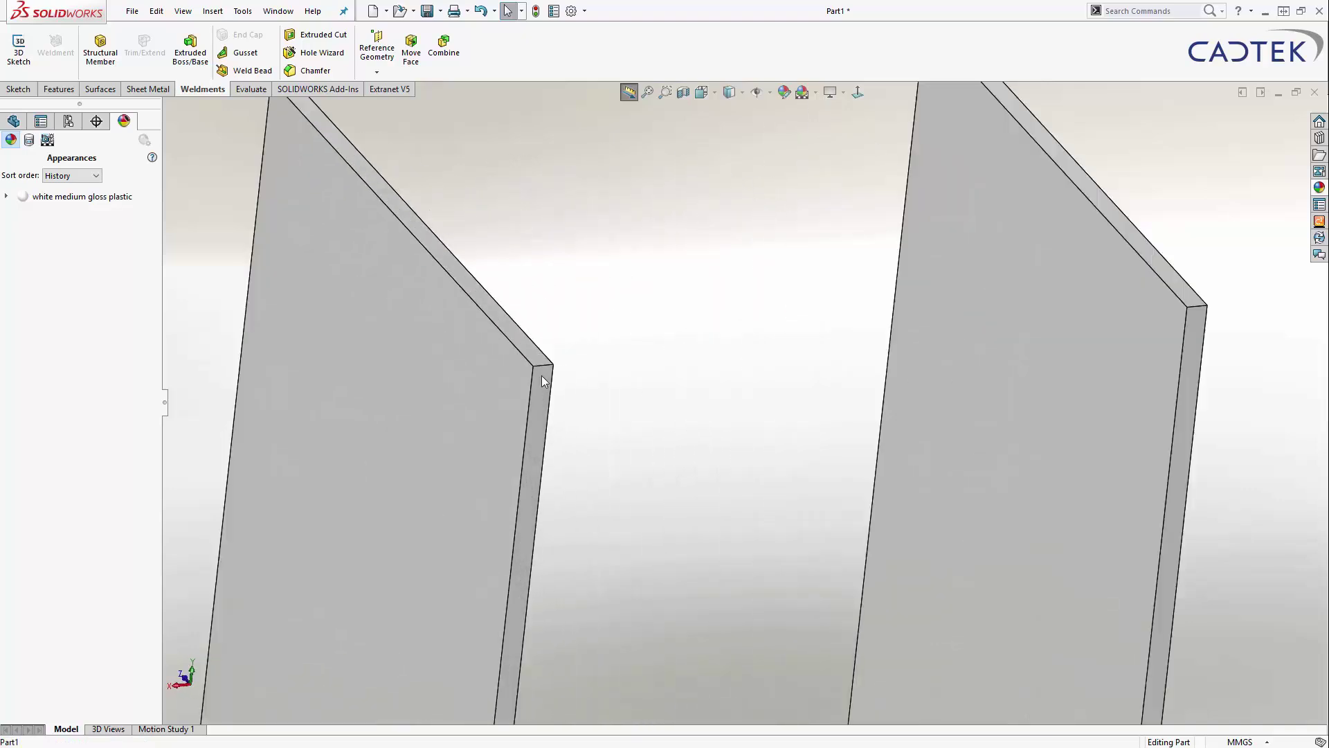
pyautogui.click(543, 375)
pyautogui.click(596, 276)
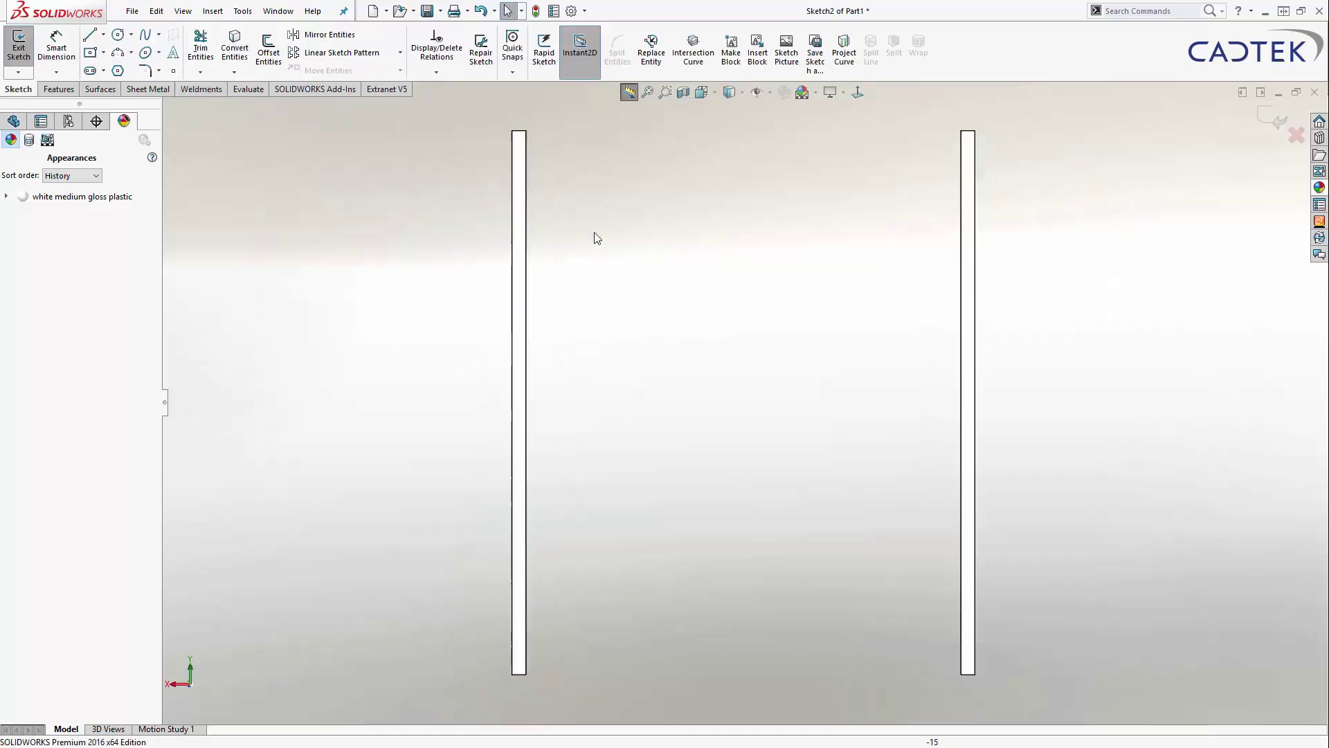
pyautogui.press('s')
pyautogui.click(729, 254)
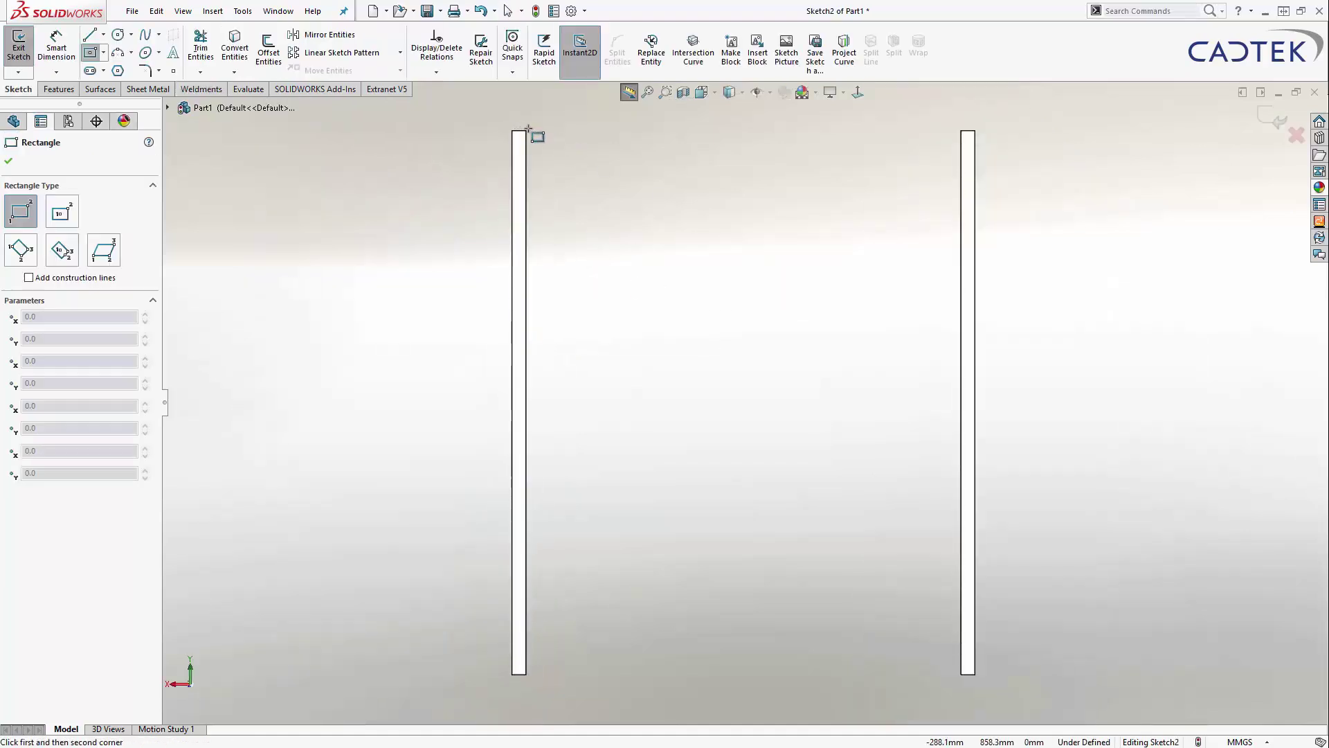
pyautogui.click(526, 130)
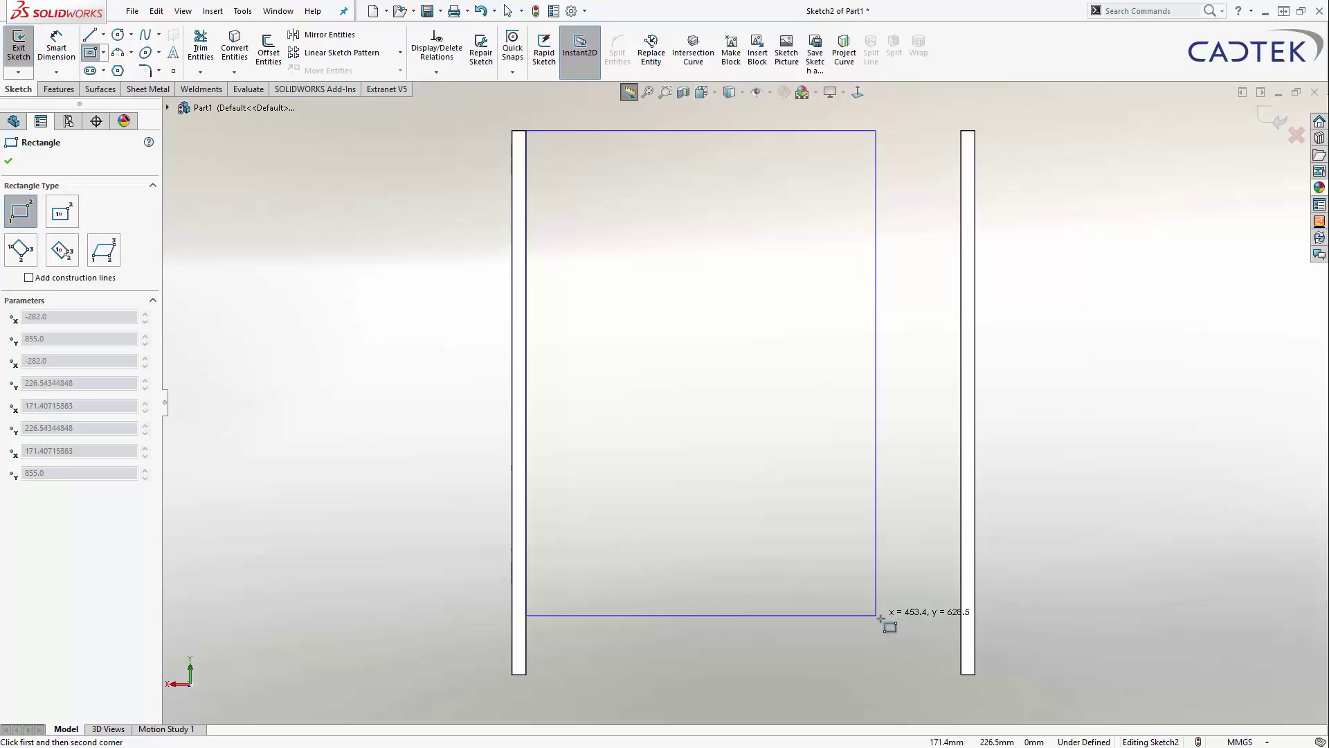
pyautogui.click(962, 673)
pyautogui.press('Escape')
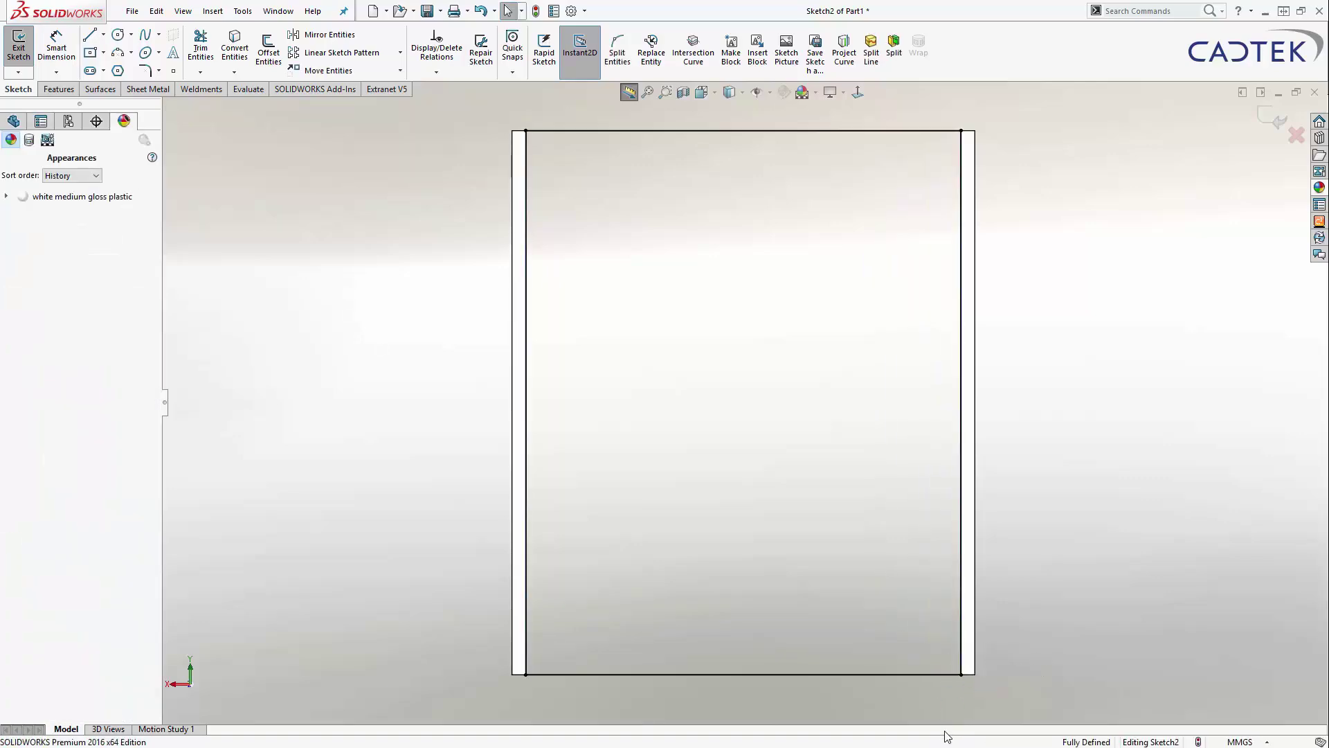
# - Extrude the back panel inward between the sides, with its blind depth linked to the OVERALL THK global variable
pyautogui.press('s')
pyautogui.click(935, 588)
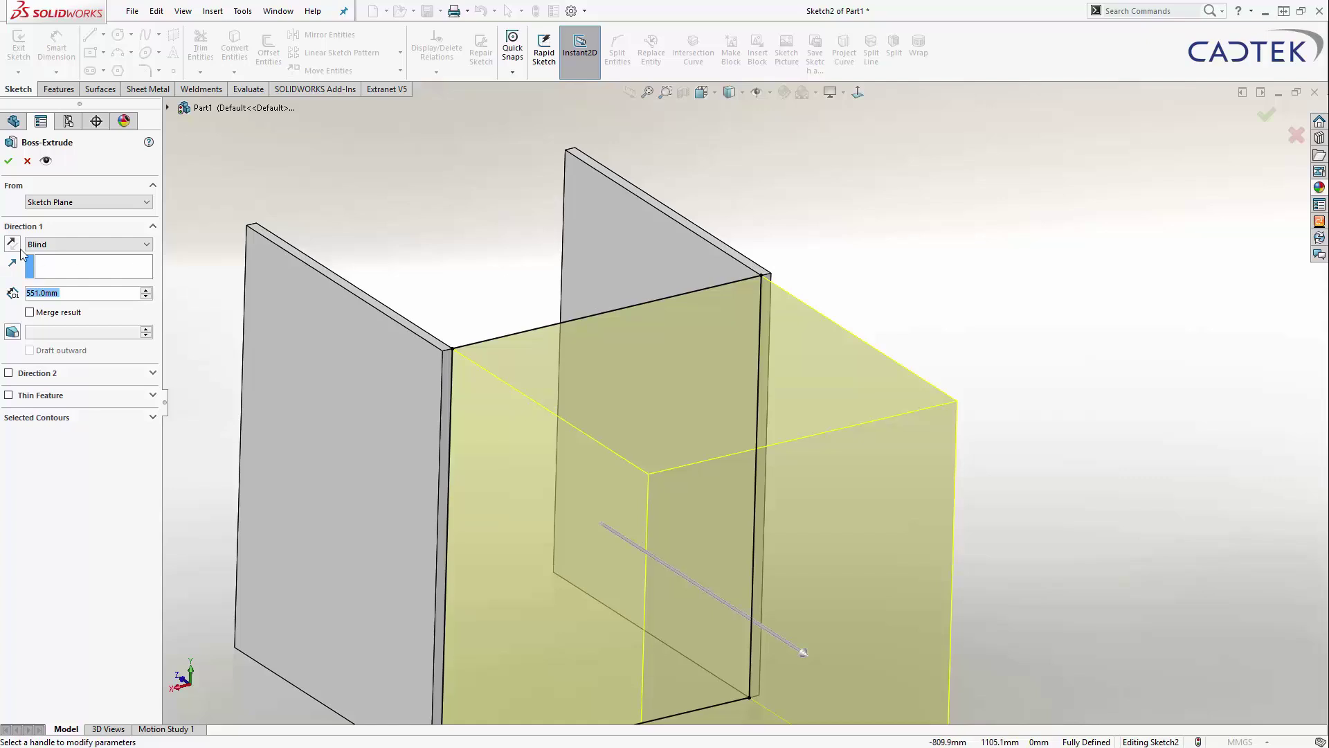
pyautogui.click(15, 246)
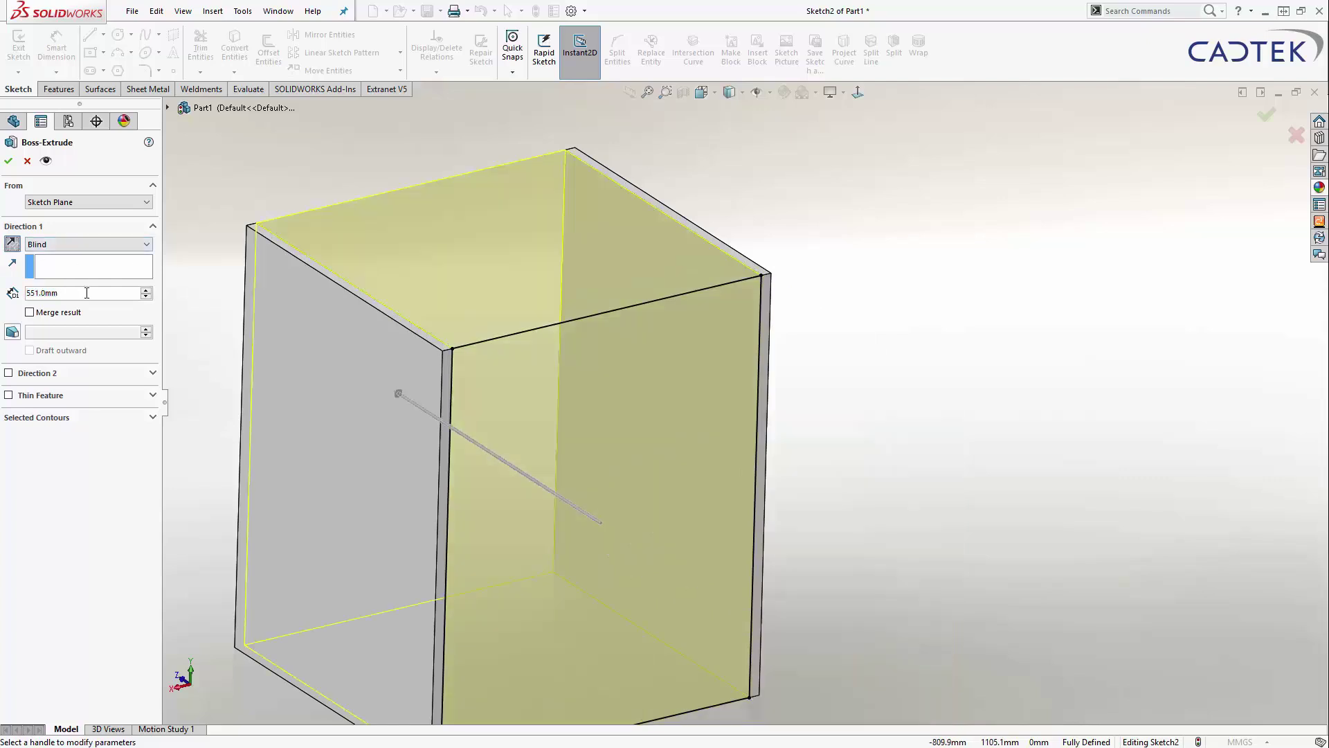
pyautogui.write('=')
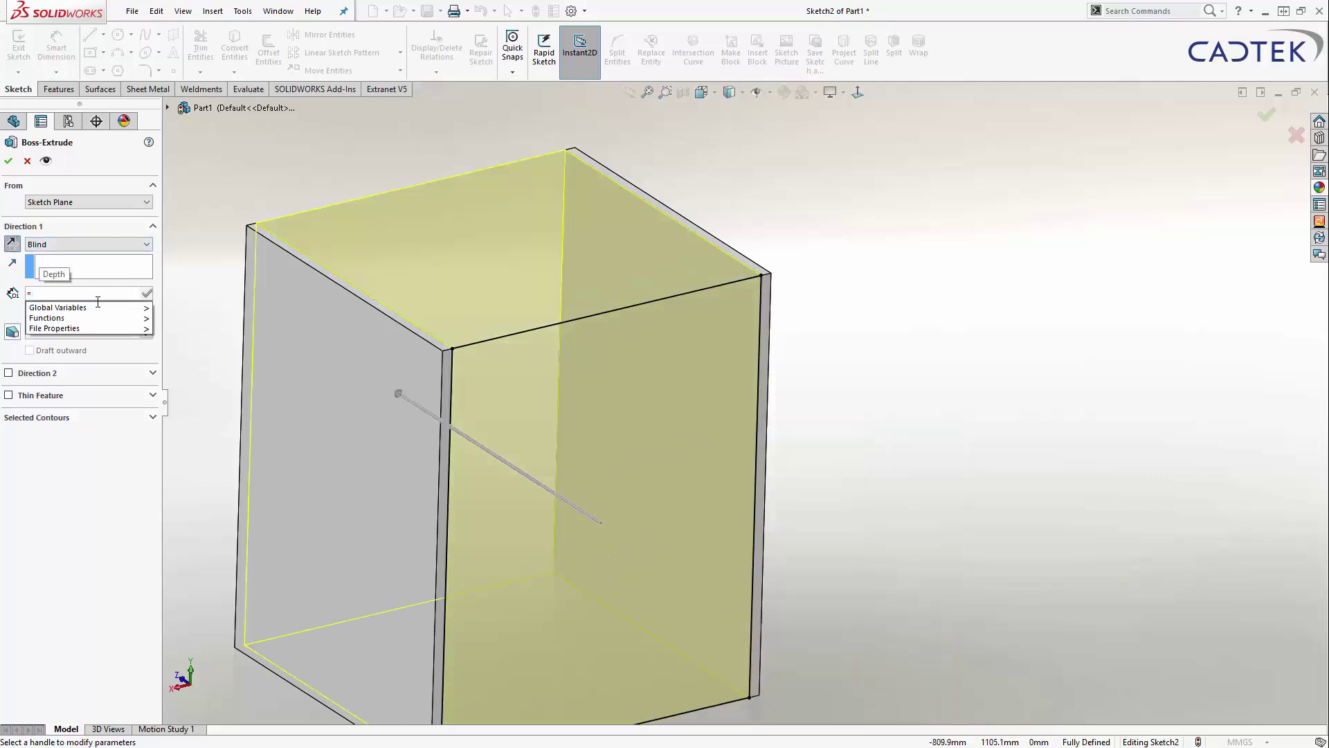
pyautogui.moveTo(129, 308)
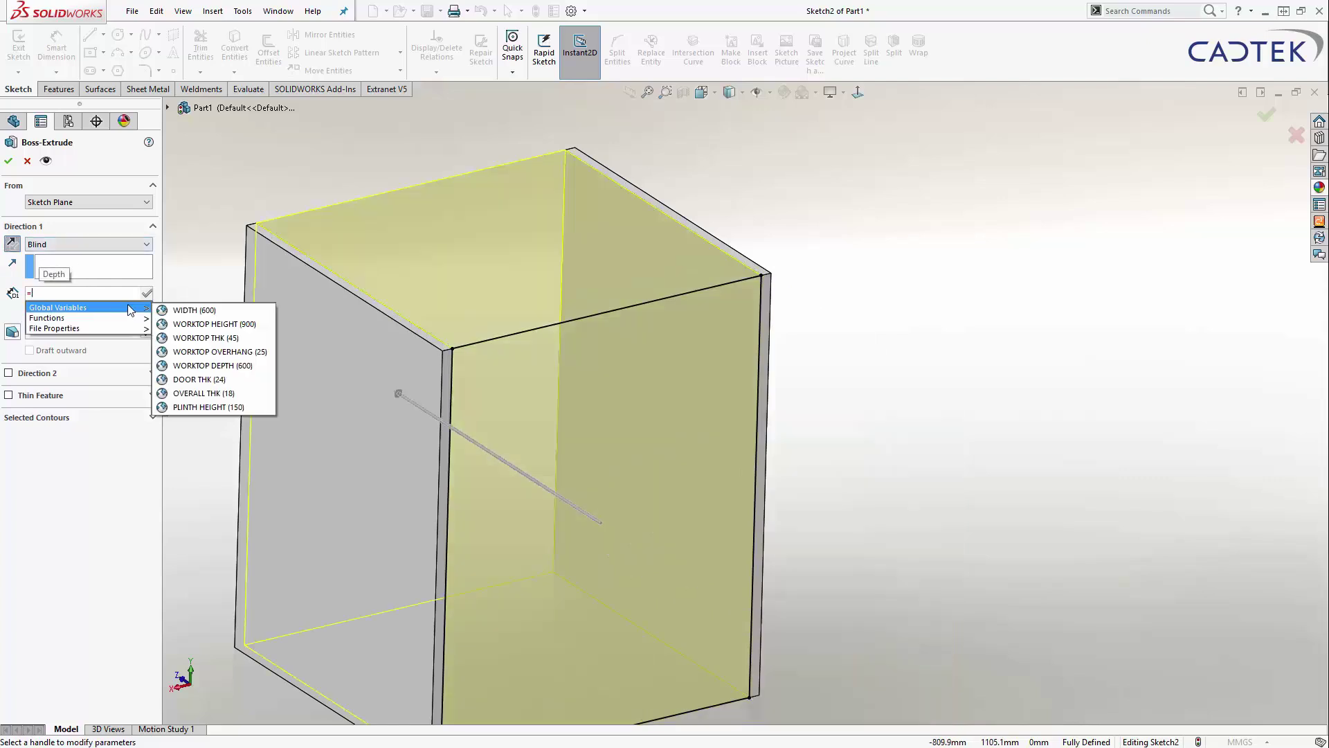
pyautogui.click(207, 393)
pyautogui.click(8, 160)
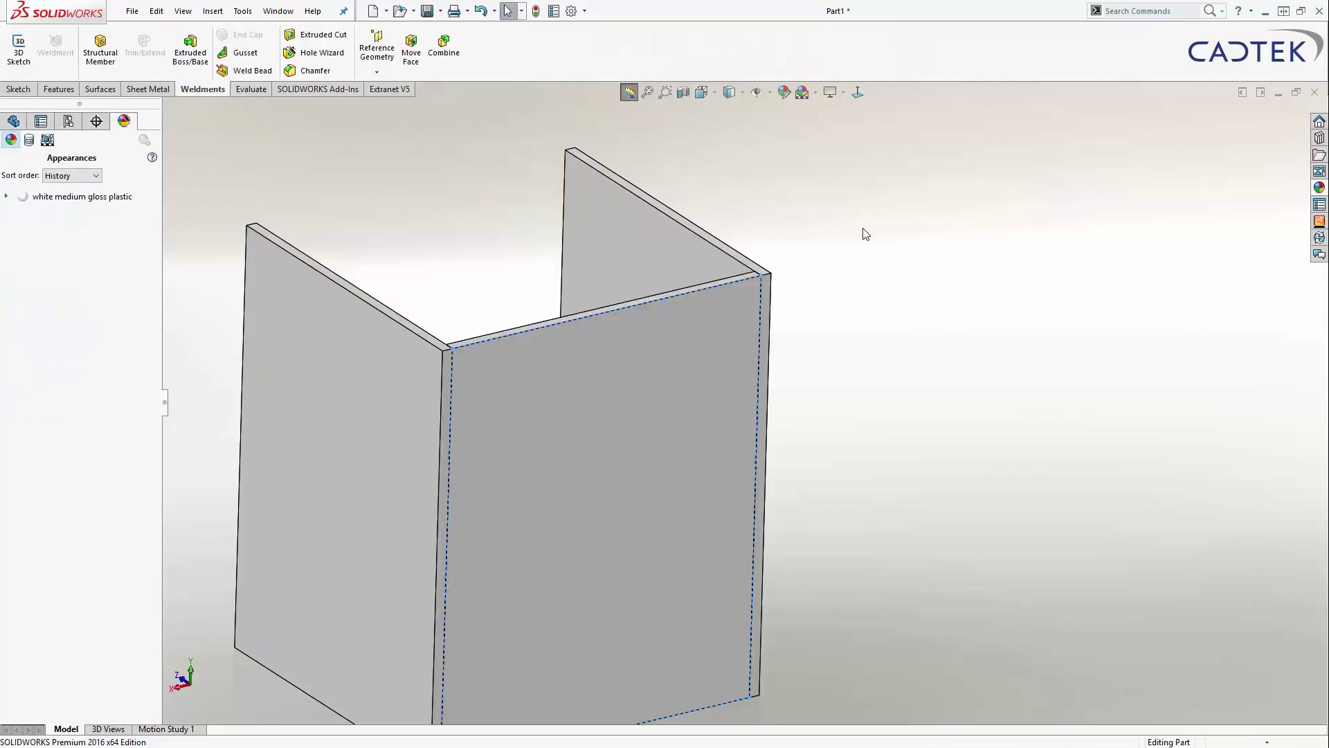
# - On the back panel's inner face, sketch a corner rectangle along the upper edge between the sides, about 564 mm wide and 85 mm high
pyautogui.scroll(2, 810, 292)
pyautogui.moveTo(810, 292); pyautogui.dragTo(607, 326, button='middle')
pyautogui.scroll(-4, 621, 331)
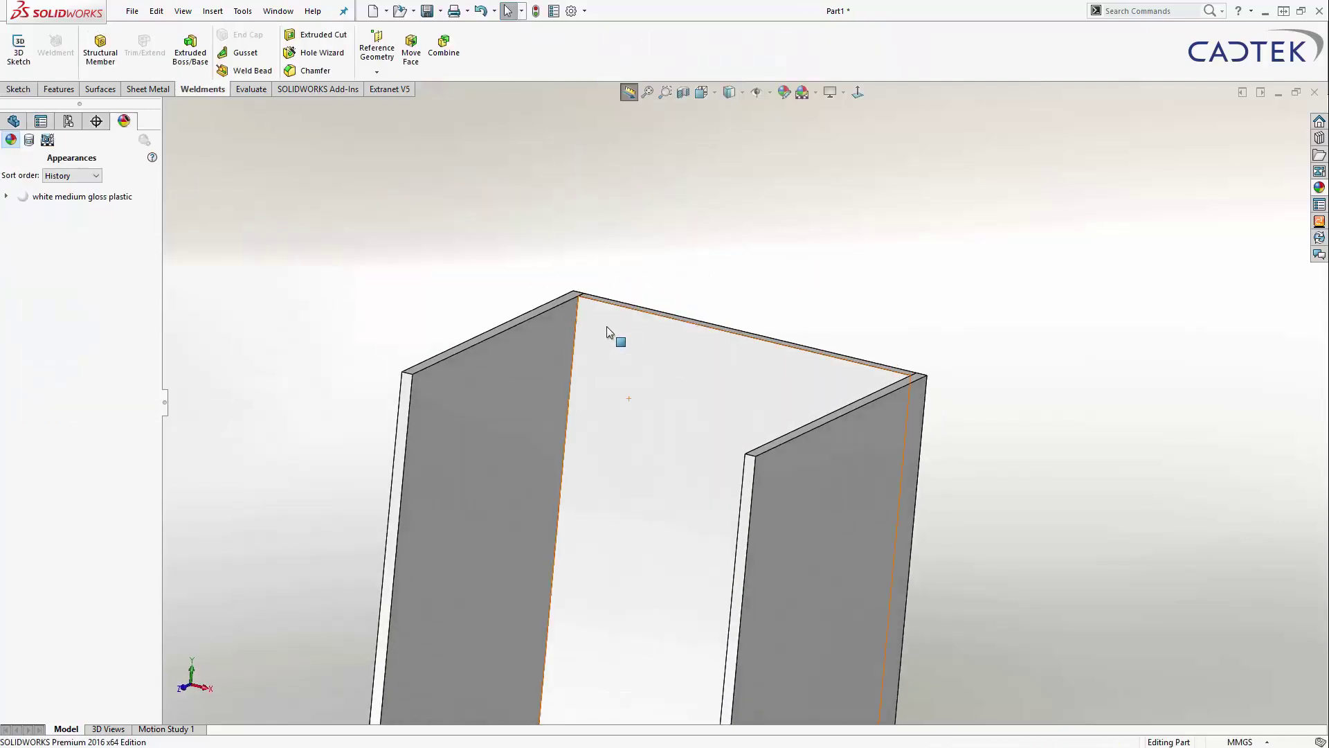
pyautogui.click(606, 326)
pyautogui.click(659, 228)
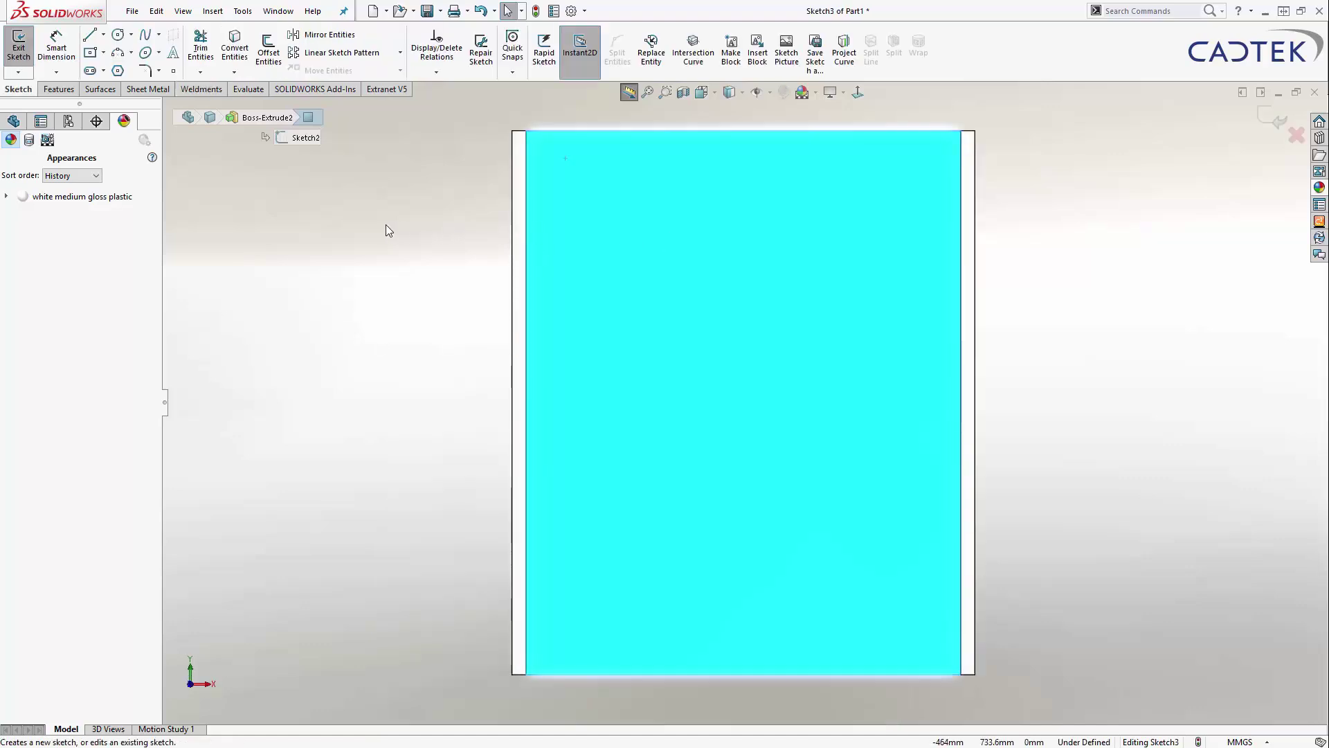
pyautogui.press('s')
pyautogui.click(459, 194)
pyautogui.click(485, 211)
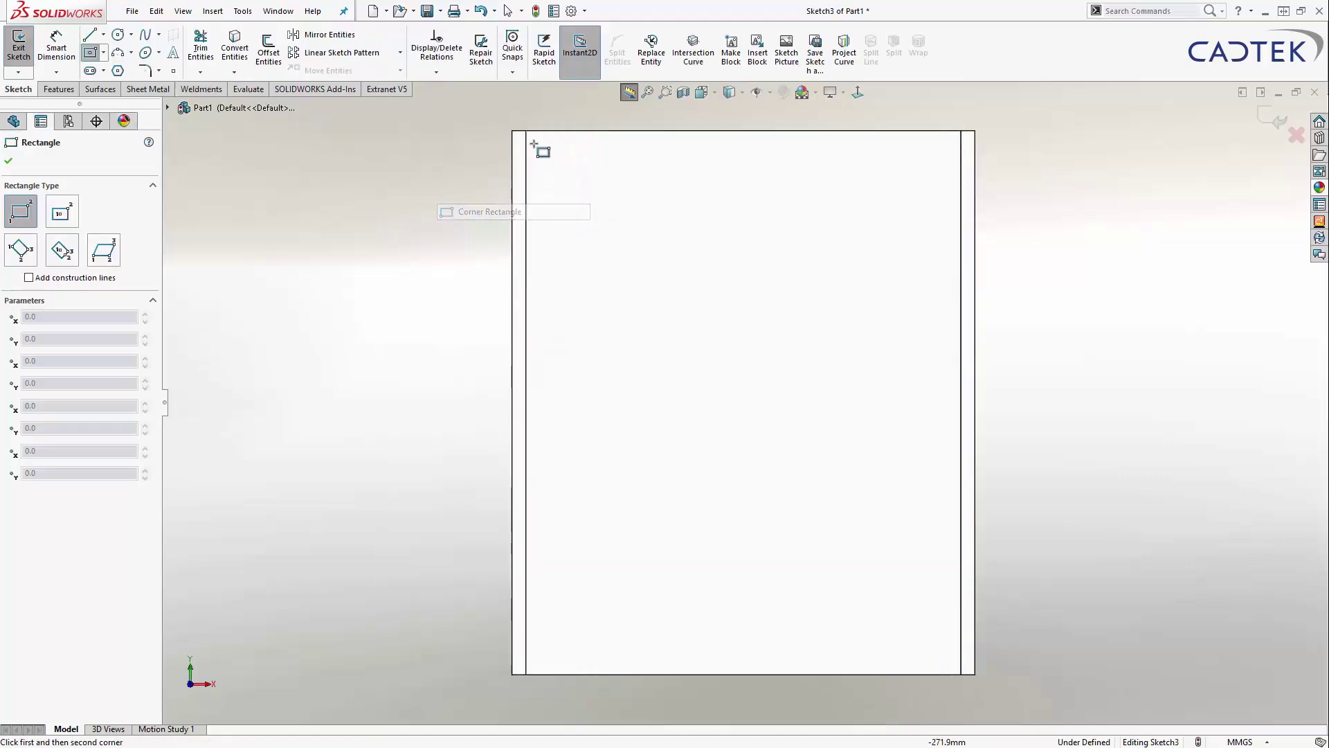
pyautogui.click(526, 131)
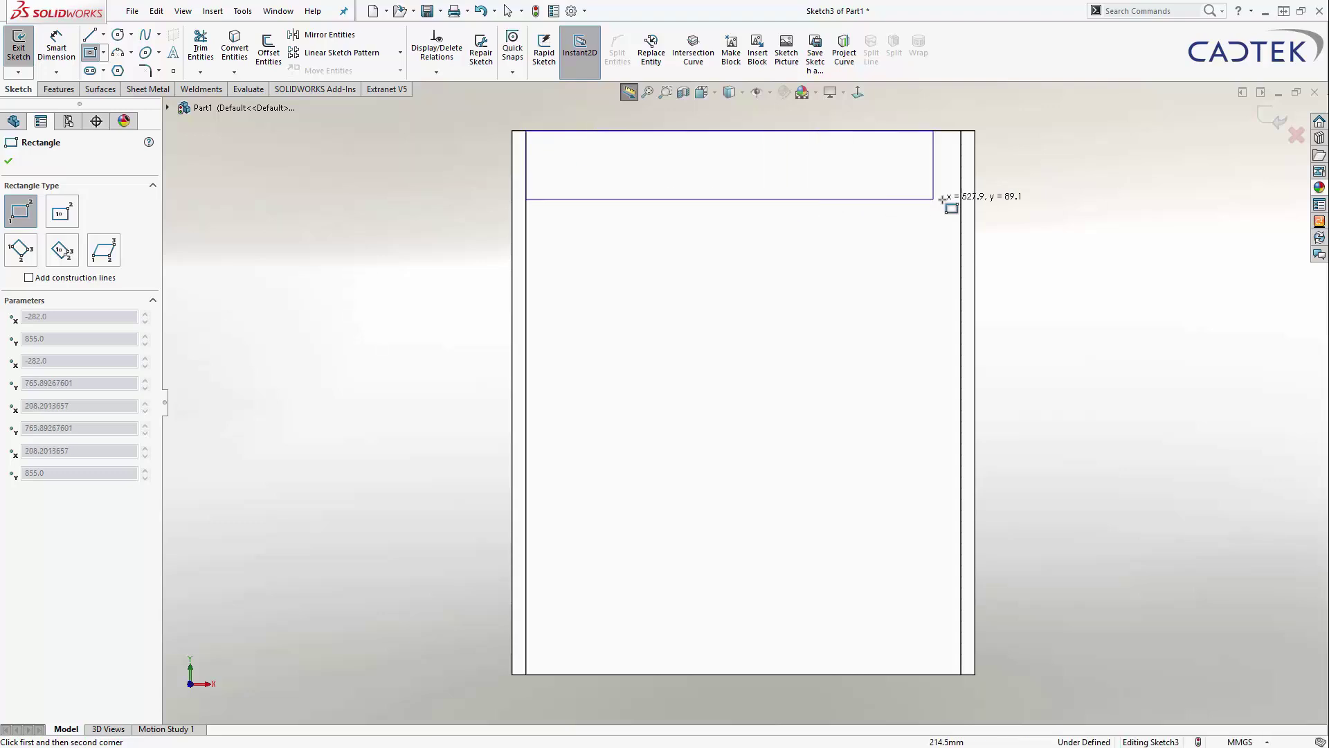
pyautogui.click(961, 195)
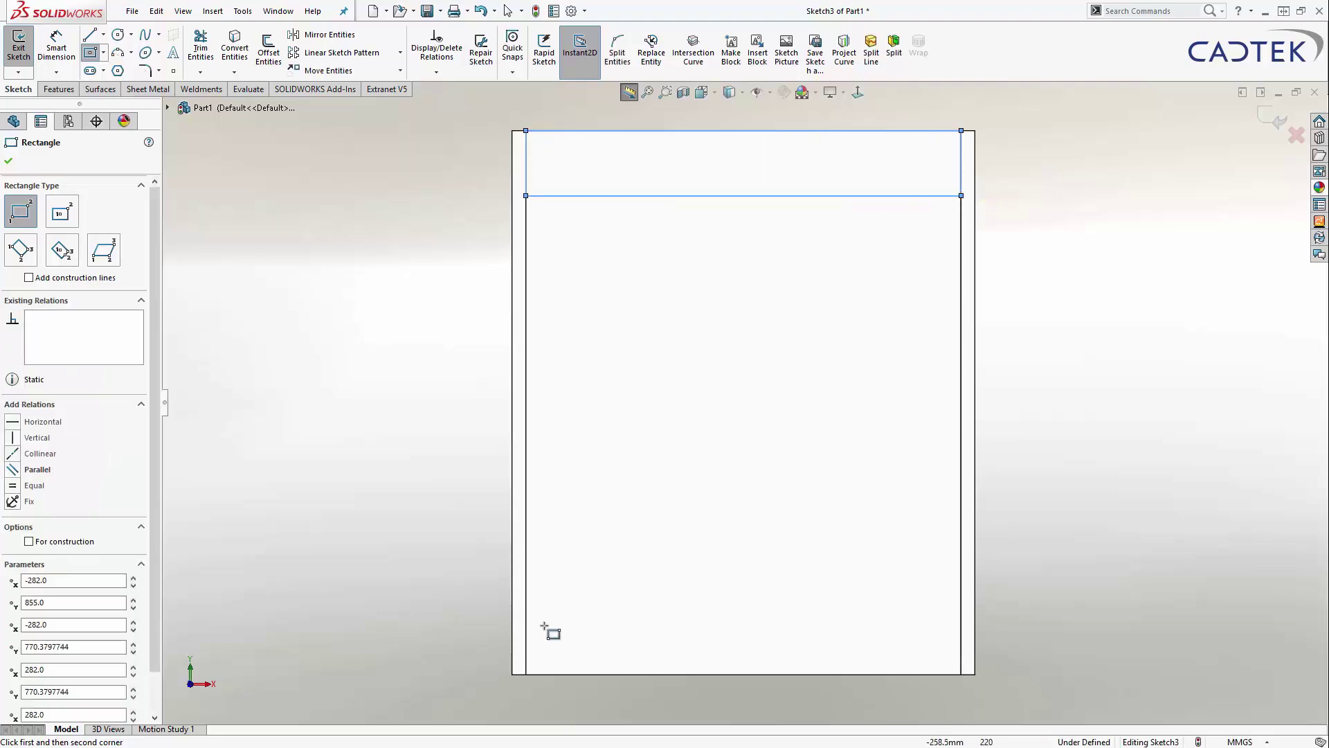
# - Sketch a second corner rectangle along the back panel's lower edge, spanning between the side panels
pyautogui.click(526, 671)
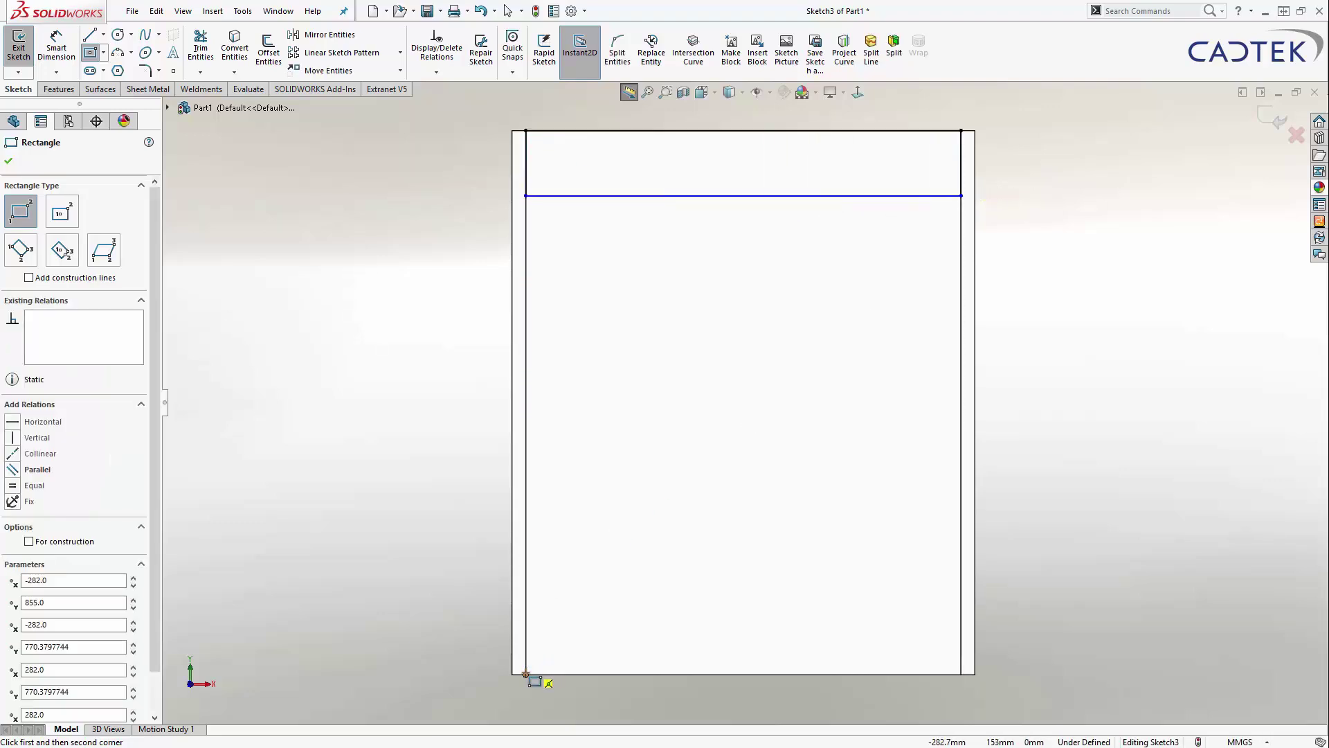
pyautogui.click(961, 612)
pyautogui.press('f')
pyautogui.press('Escape')
# - Make the short vertical edges of the upper and lower rectangles equal, and check the relation by moving the lower rectangle's inner corner
pyautogui.moveTo(848, 201); pyautogui.dragTo(945, 627)
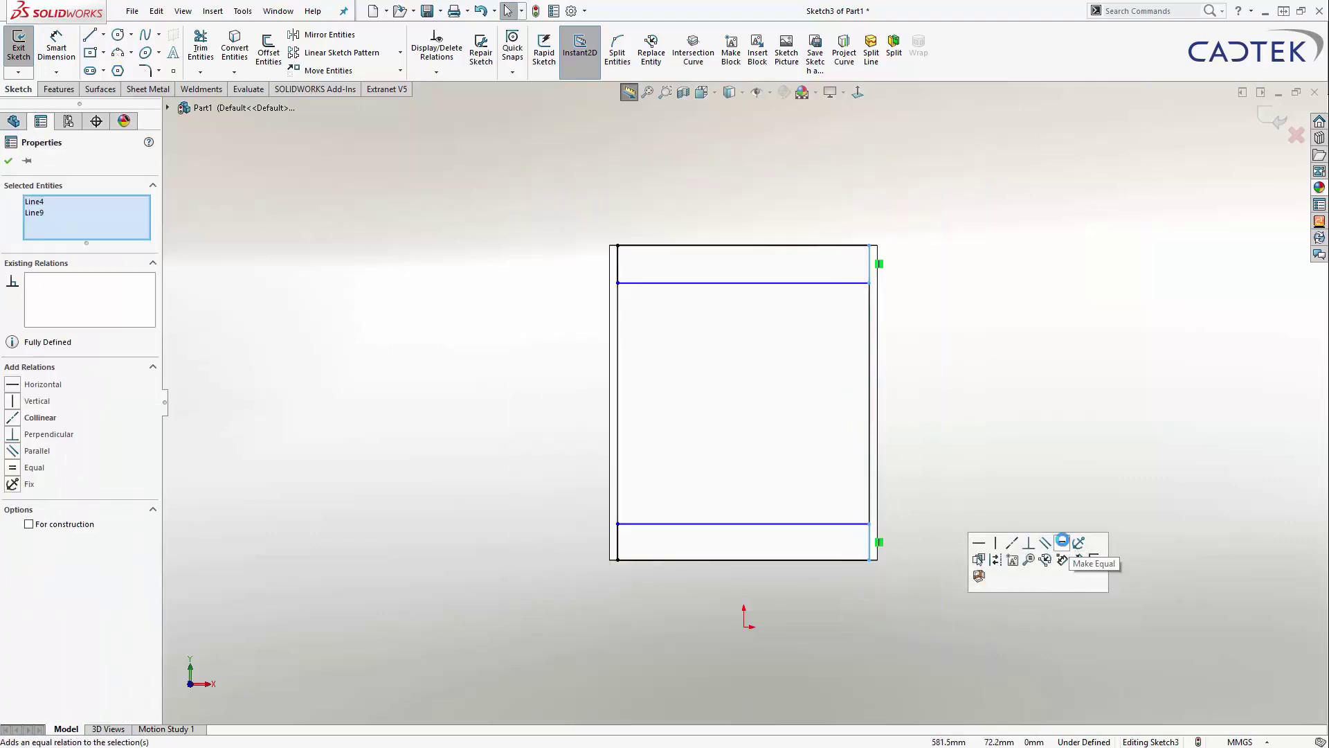
pyautogui.click(845, 410)
pyautogui.moveTo(869, 524)
pyautogui.mouseDown()
pyautogui.moveTo(855, 482)
pyautogui.moveTo(865, 533)
pyautogui.mouseUp()
# - Dimension the lower rectangle's height and link it to the OVERALL THK global variable
pyautogui.scroll(-5, 880, 532)
pyautogui.click(707, 434)
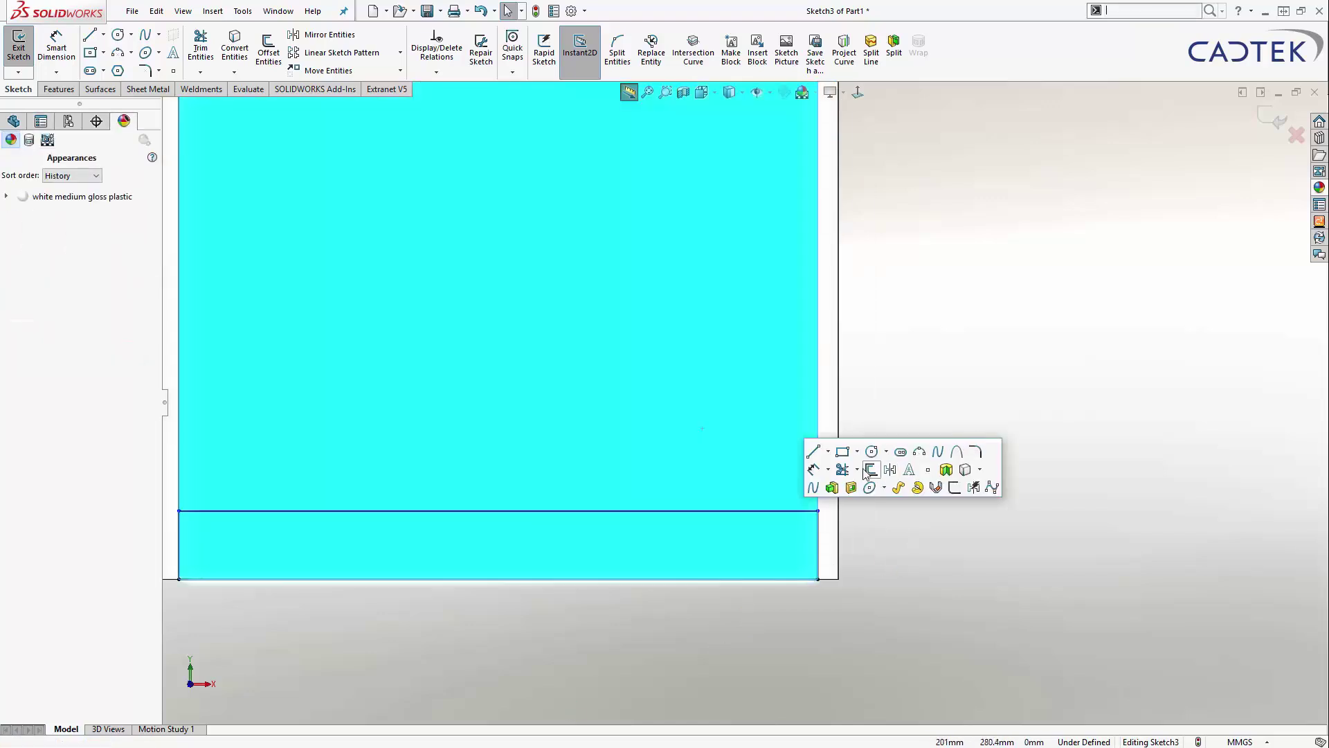
pyautogui.click(823, 468)
pyautogui.click(826, 533)
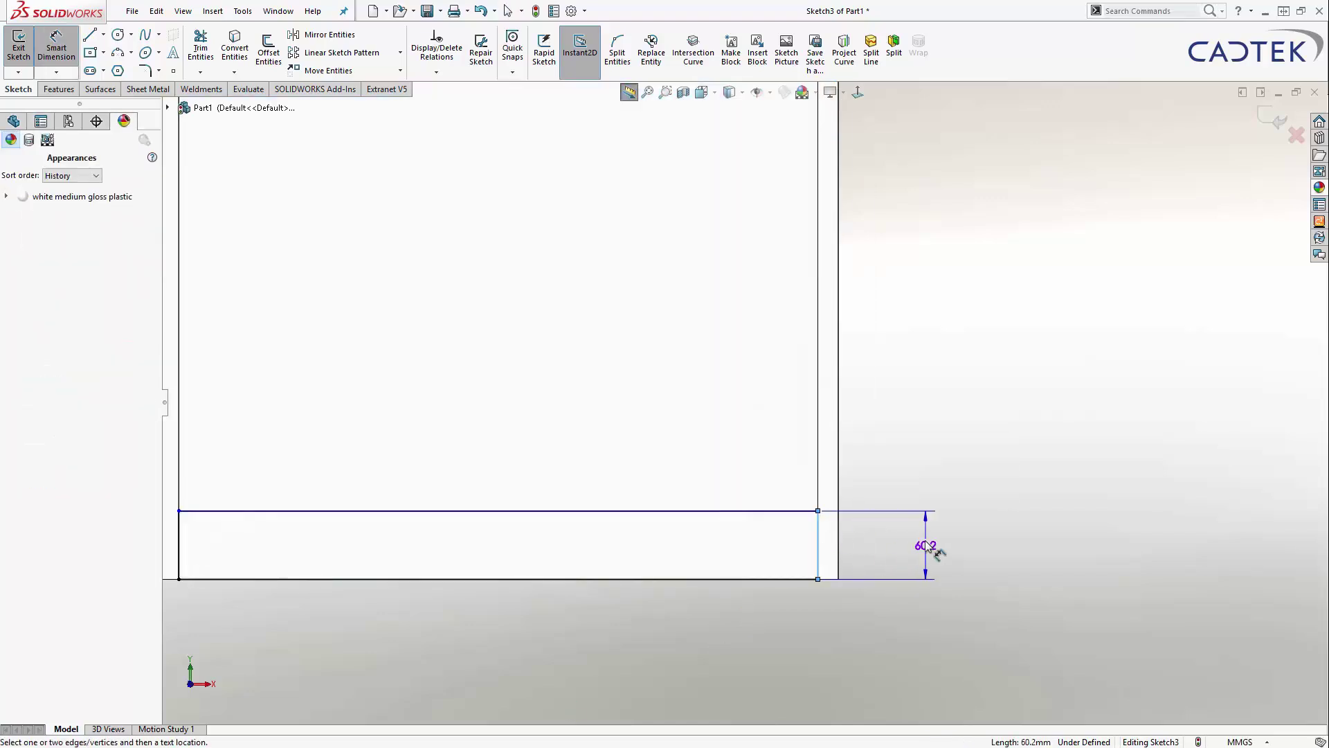
pyautogui.click(925, 540)
pyautogui.write('=')
pyautogui.moveTo(1094, 592)
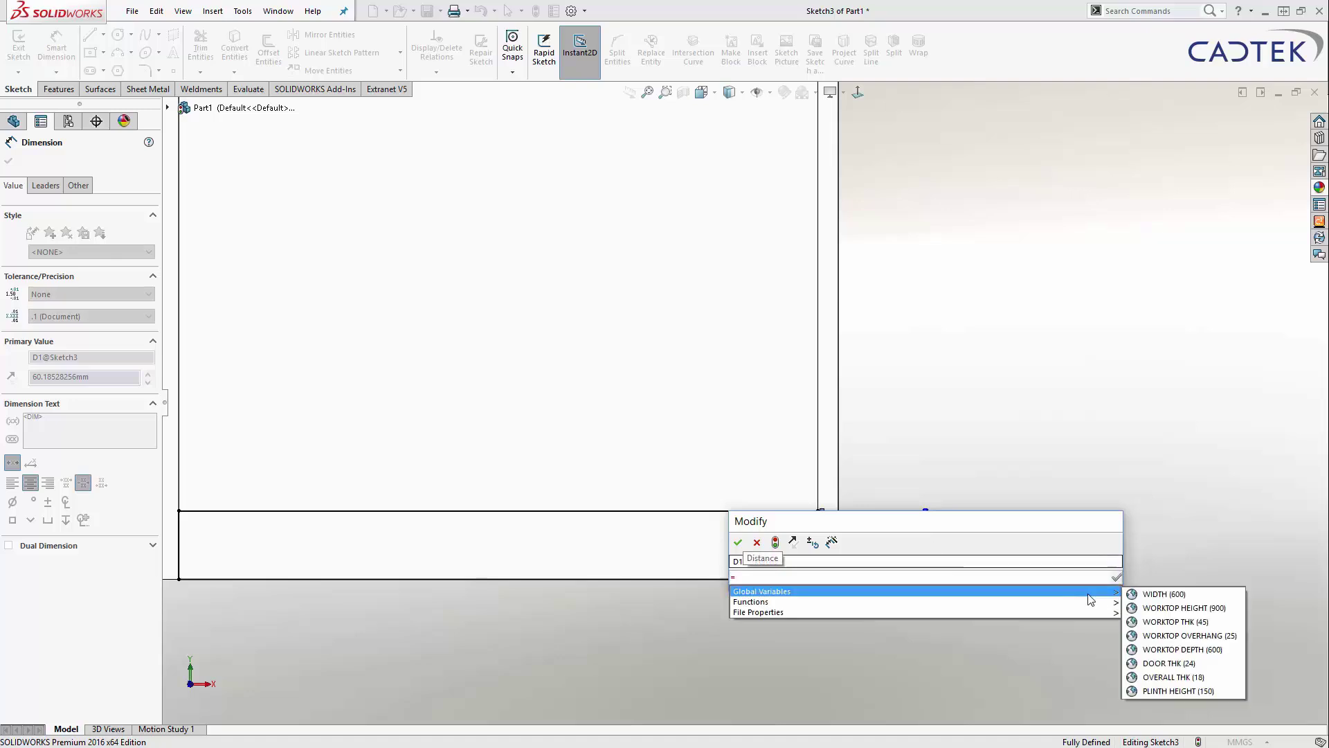
pyautogui.click(1198, 677)
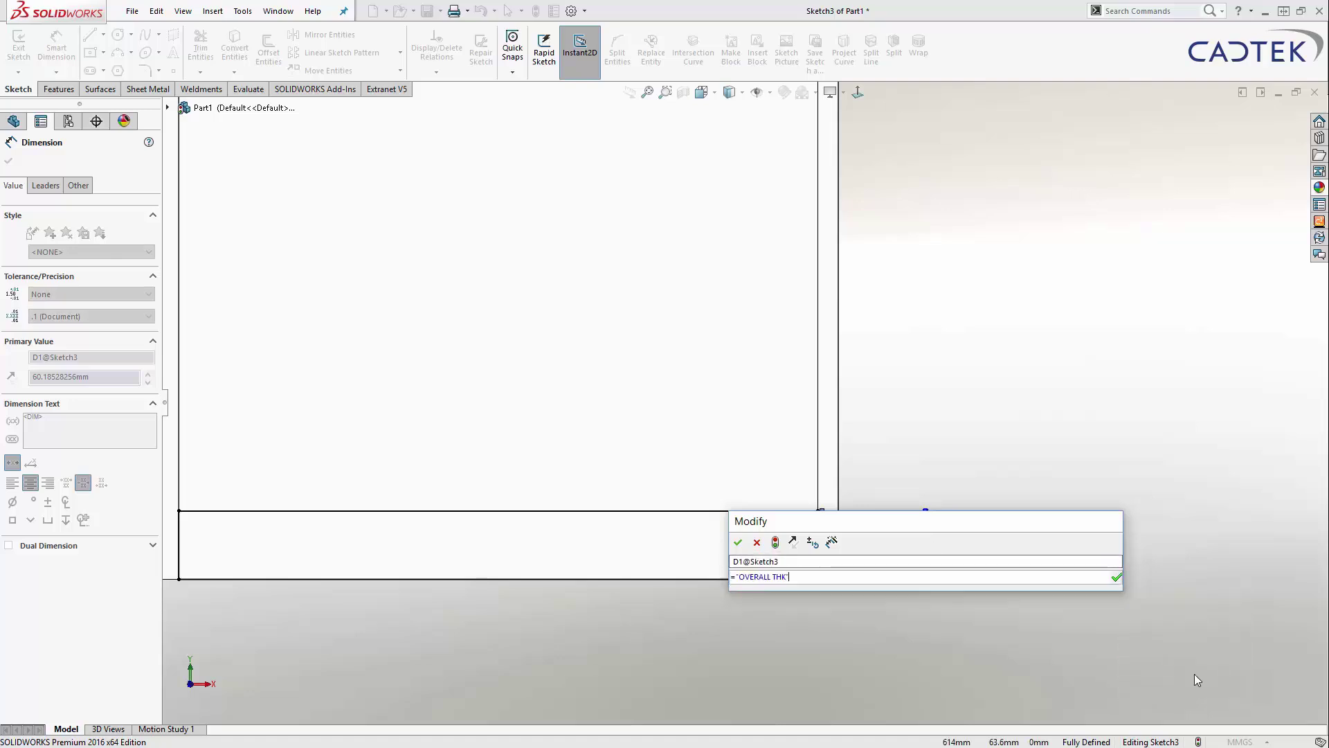
pyautogui.click(1117, 577)
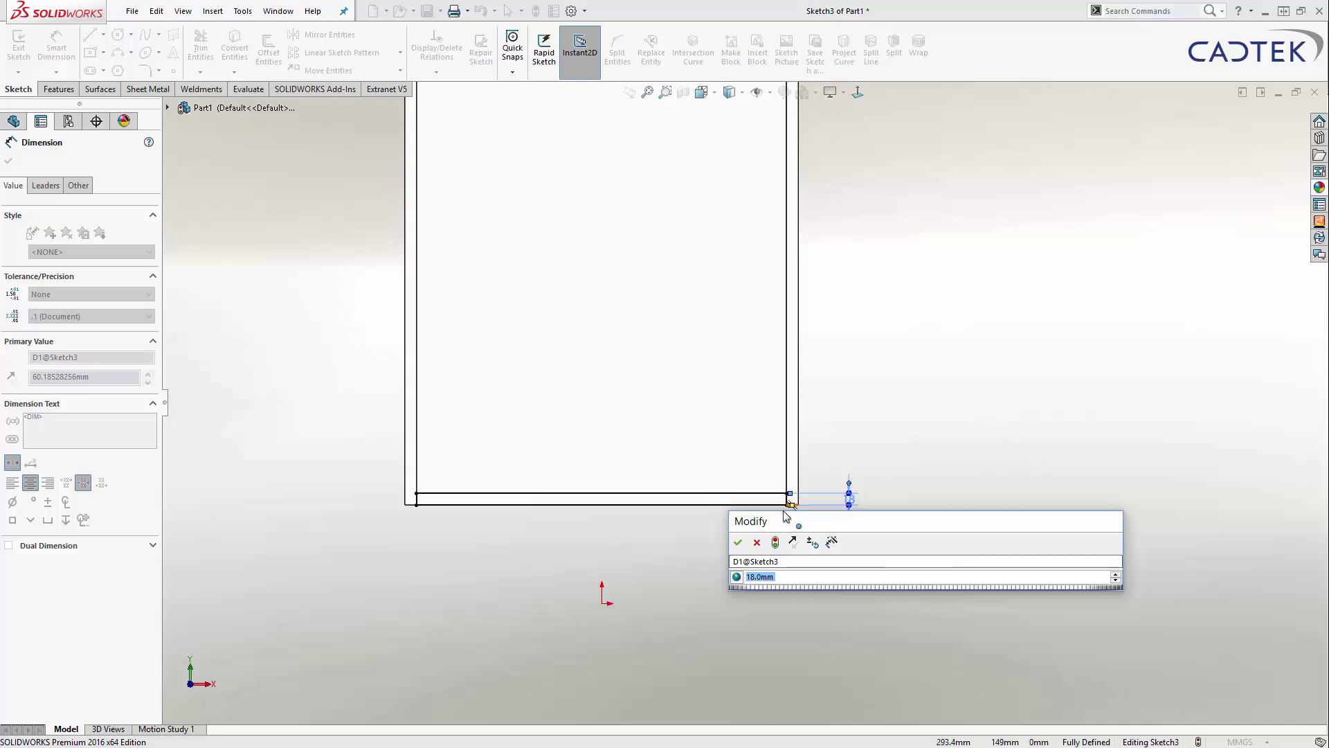
pyautogui.click(739, 542)
# - Extrude the top and bottom panels using Up To Surface, ending at the front edge face of a side panel
pyautogui.scroll(5, 742, 448)
pyautogui.moveTo(755, 291); pyautogui.dragTo(710, 347, button='middle')
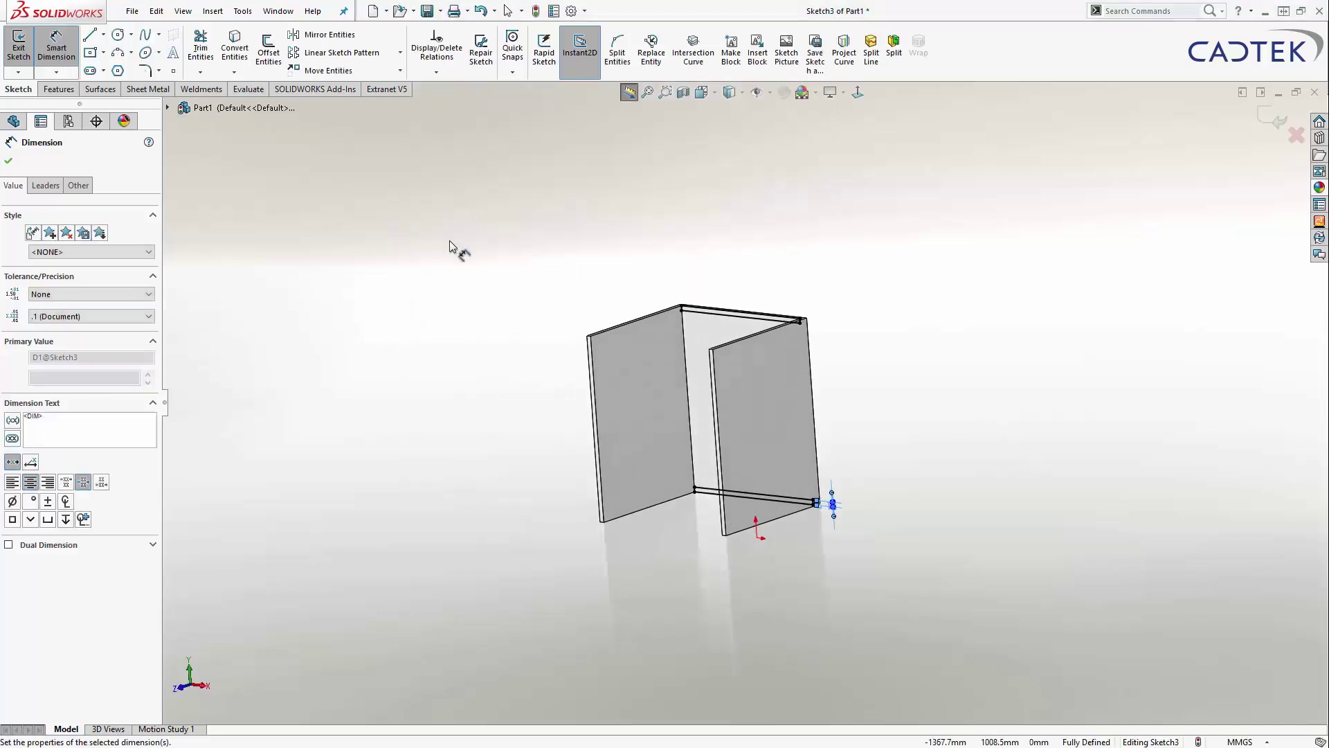
pyautogui.press('s')
pyautogui.click(561, 305)
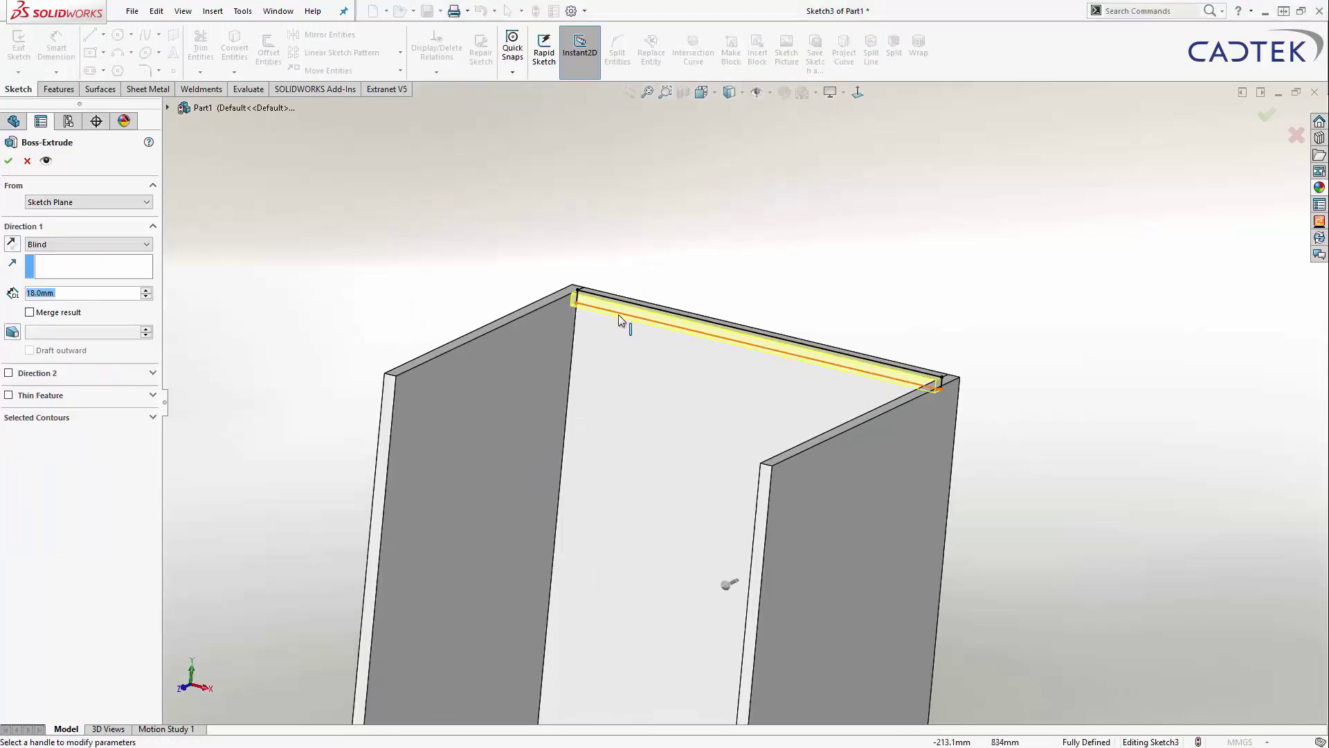
pyautogui.click(69, 294)
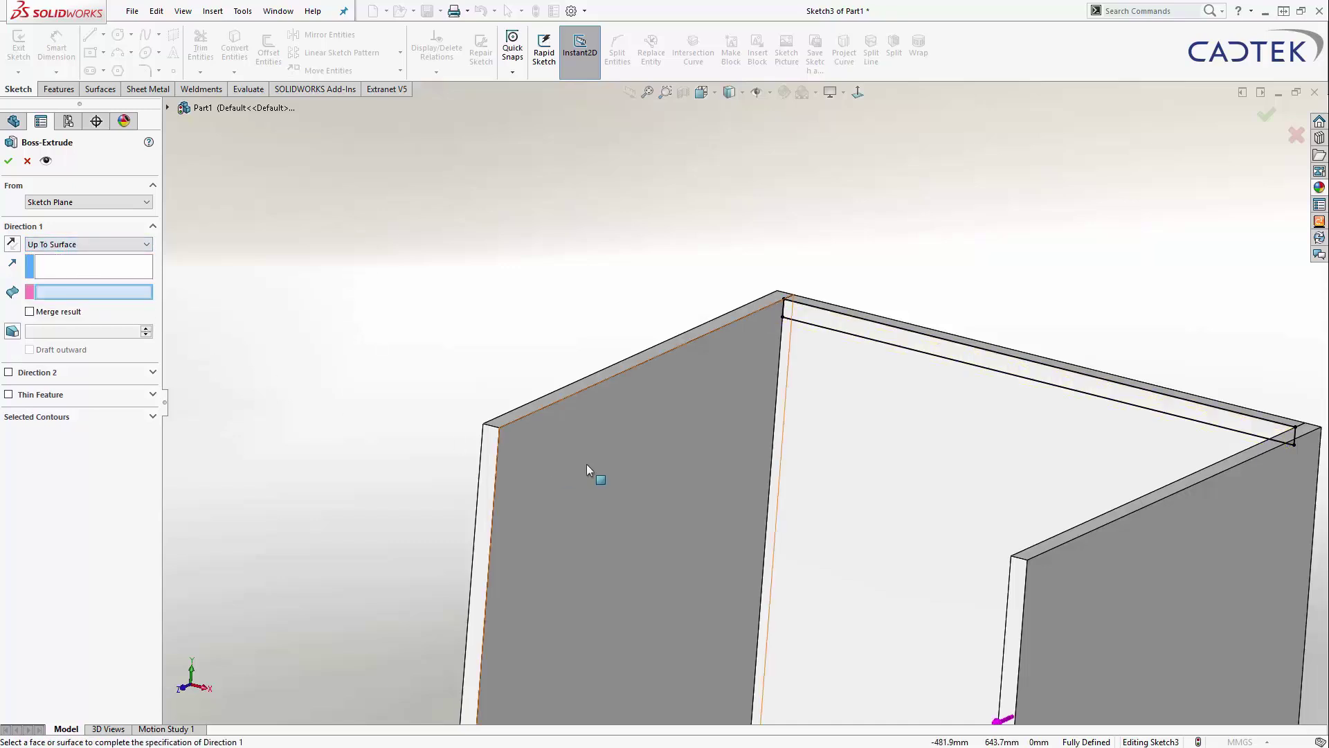
pyautogui.click(495, 439)
pyautogui.press('Return')
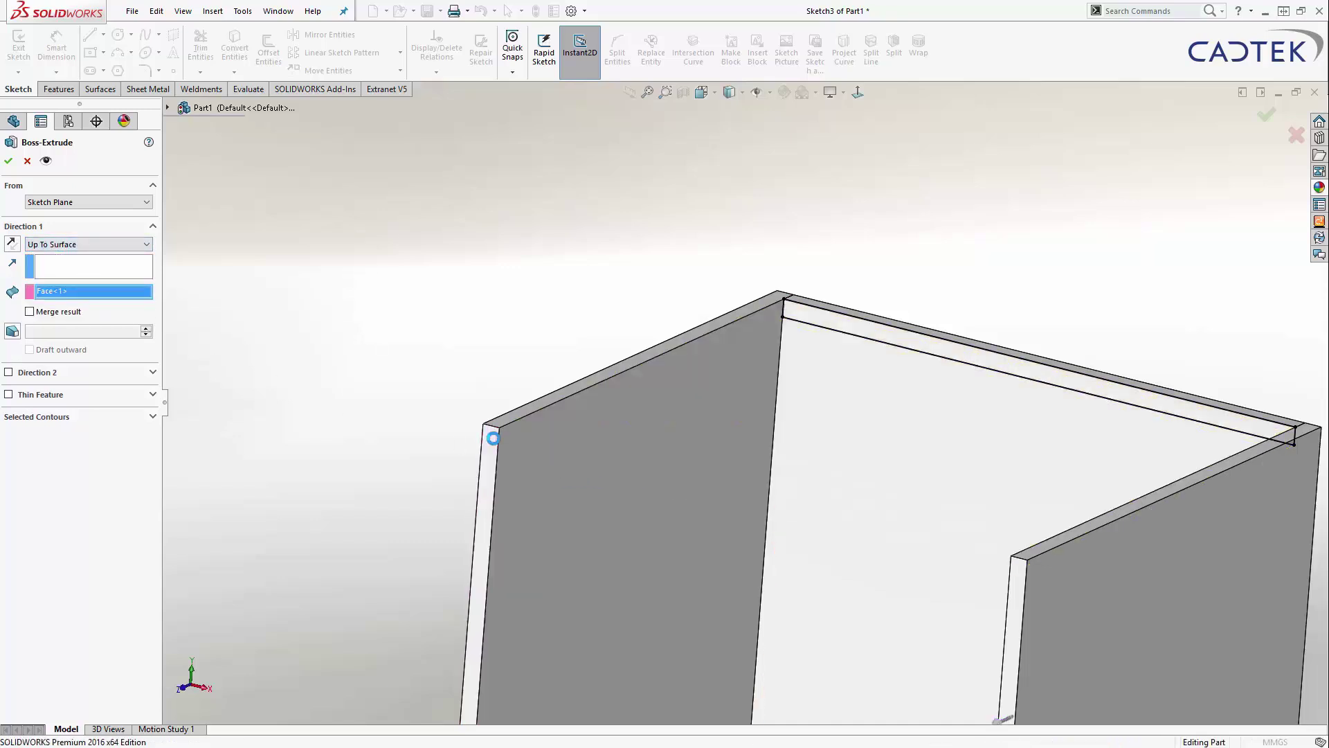
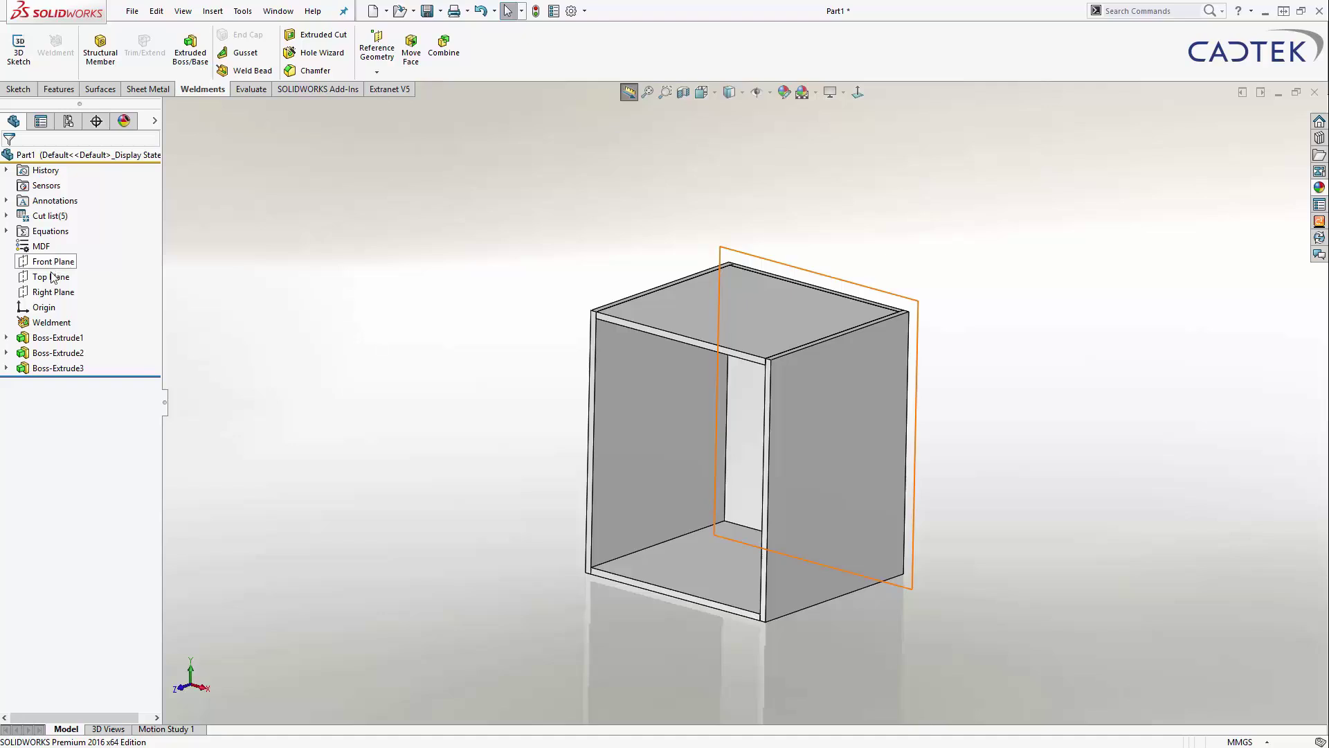
# - Create a reference plane parallel to the Top Plane through the midpoint of the side panel's front vertical edge
pyautogui.click(48, 281)
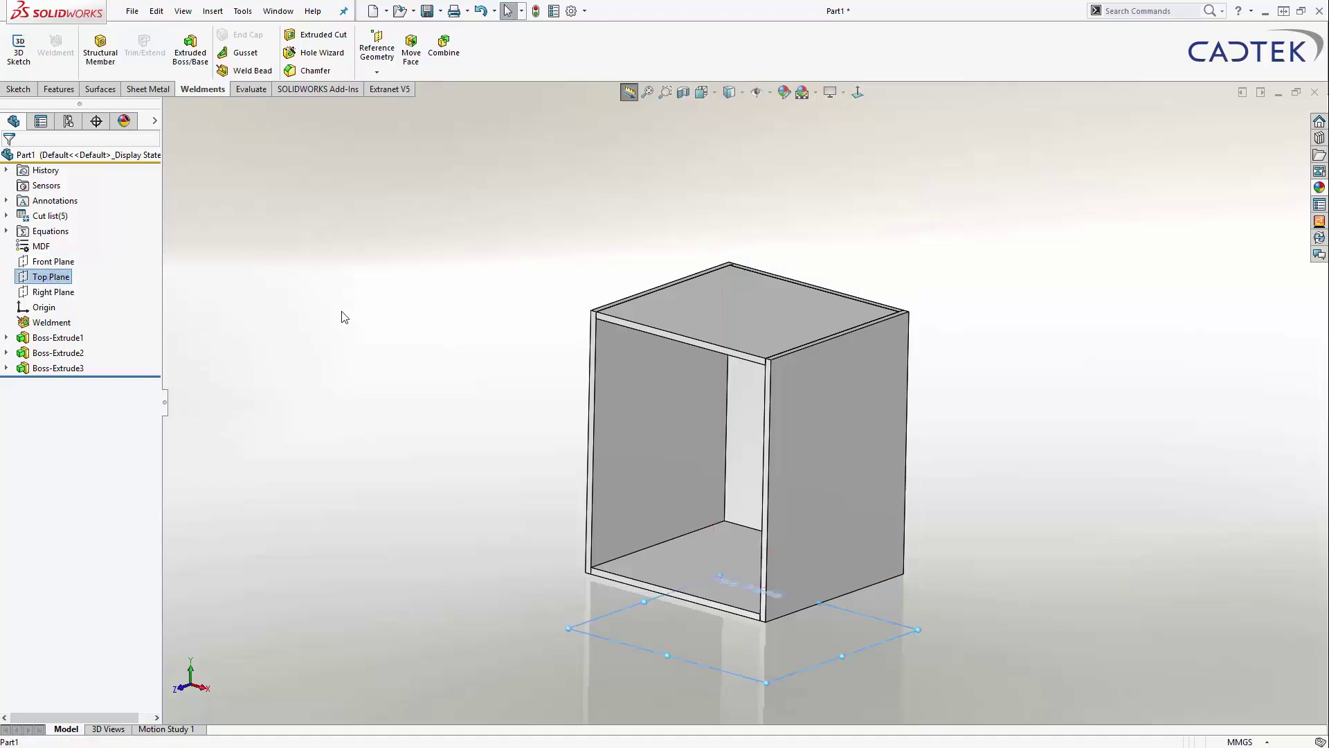
pyautogui.moveTo(333, 327)
pyautogui.mouseDown(button='middle')
pyautogui.moveTo(326, 344)
pyautogui.moveTo(338, 340)
pyautogui.mouseUp(button='middle')
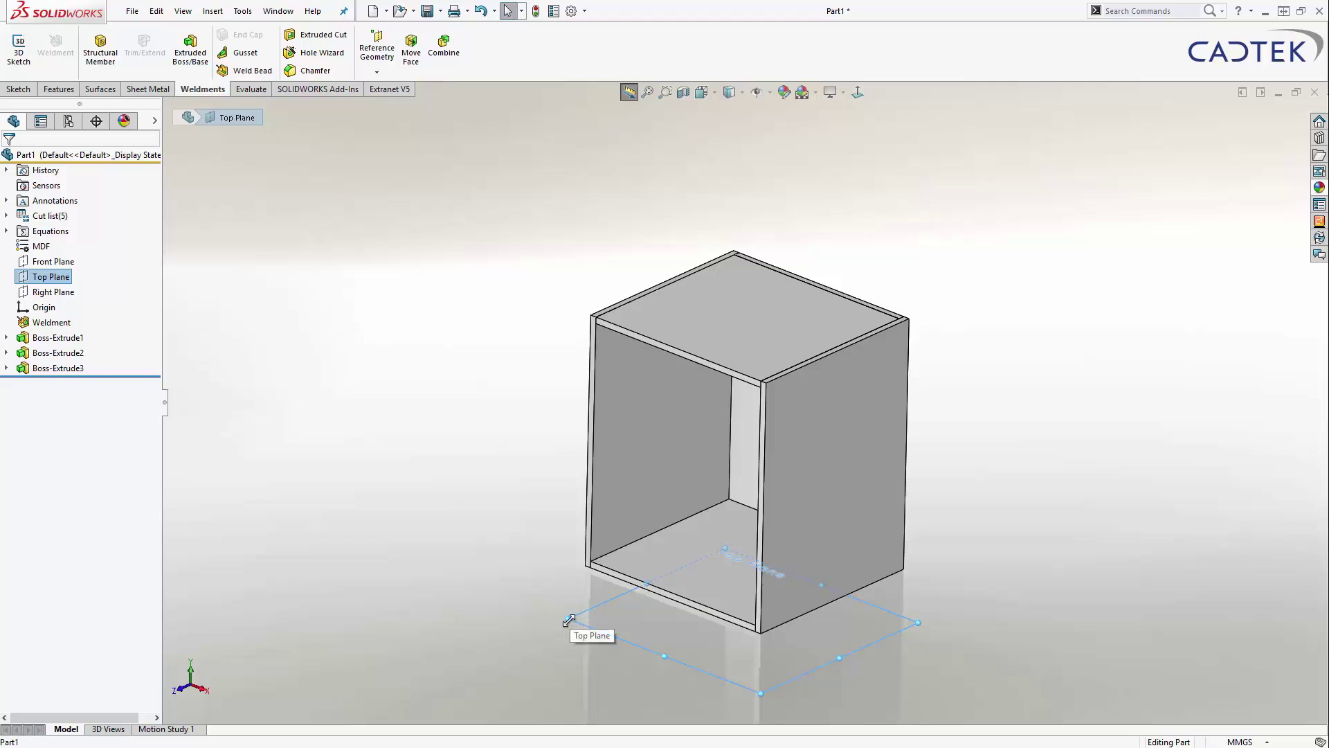
pyautogui.keyDown('ctrl'); pyautogui.moveTo(568, 620); pyautogui.dragTo(563, 395); pyautogui.keyUp('ctrl')
pyautogui.scroll(-3, 613, 422)
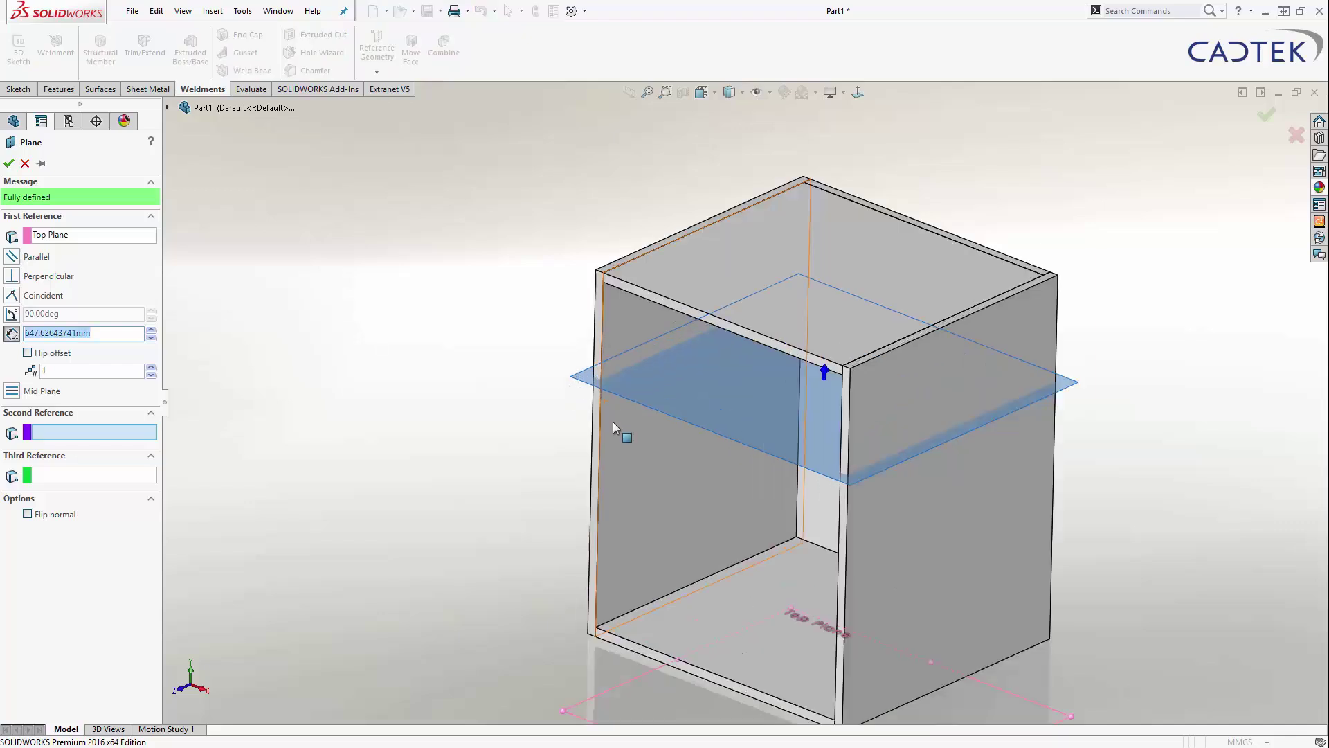
pyautogui.click(609, 470)
pyautogui.press('Return')
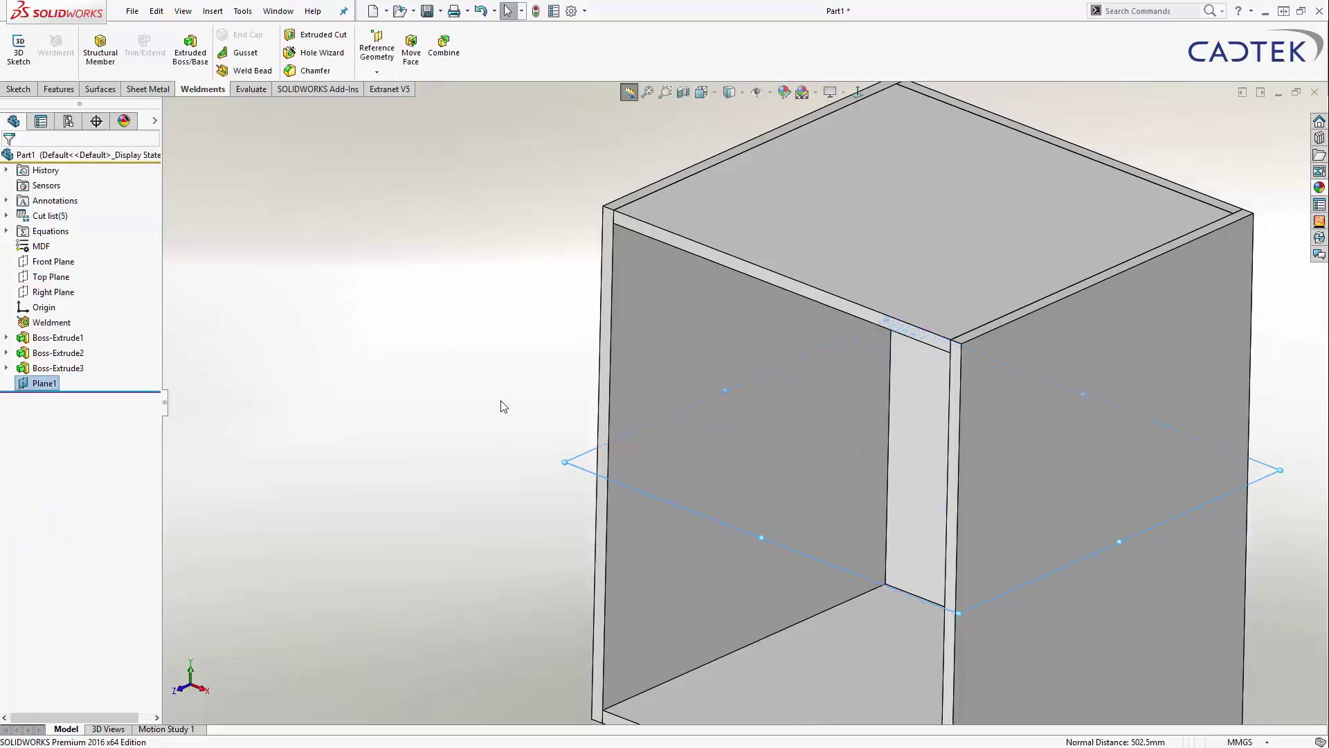
# - Sketch on the mid-height plane and offset the bottom panel's upper face outline inward by 0.5 mm
pyautogui.scroll(3, 484, 400)
pyautogui.click(43, 384)
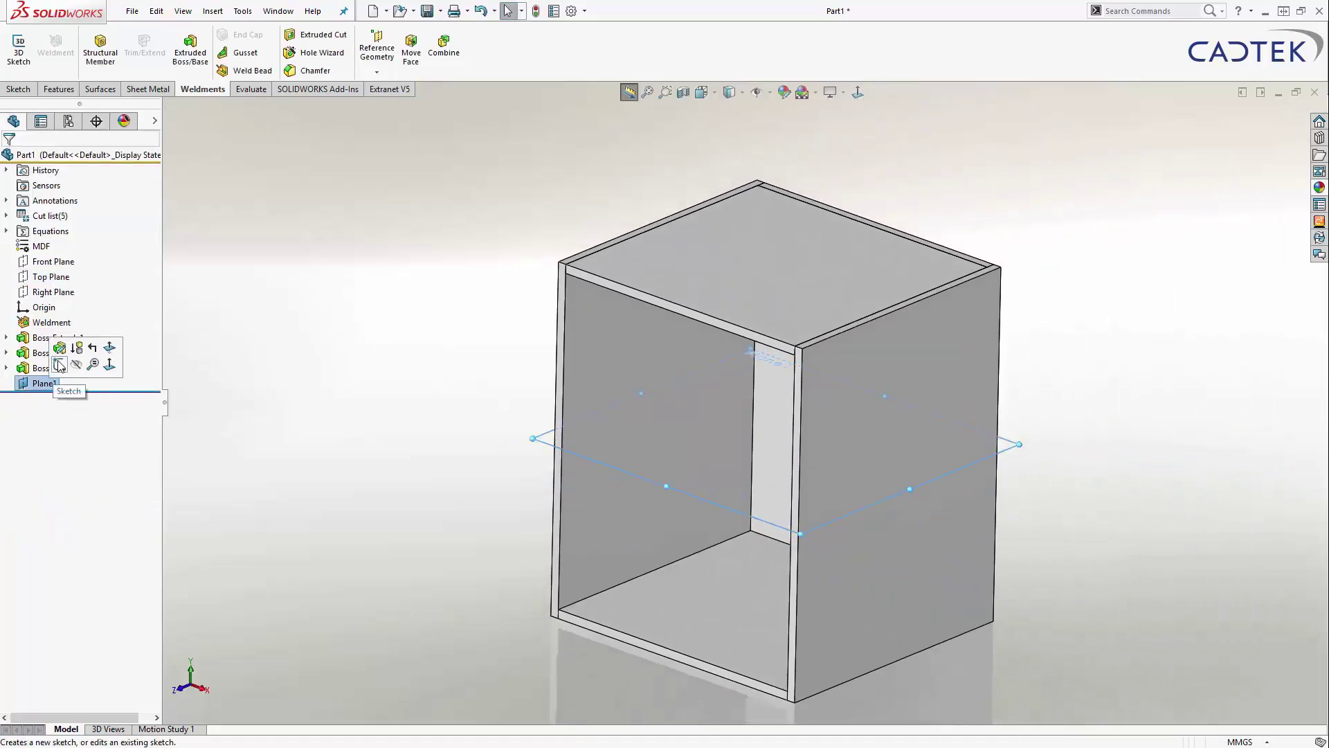
pyautogui.click(59, 364)
pyautogui.hotkey('ctrl', 'shift', 'z')
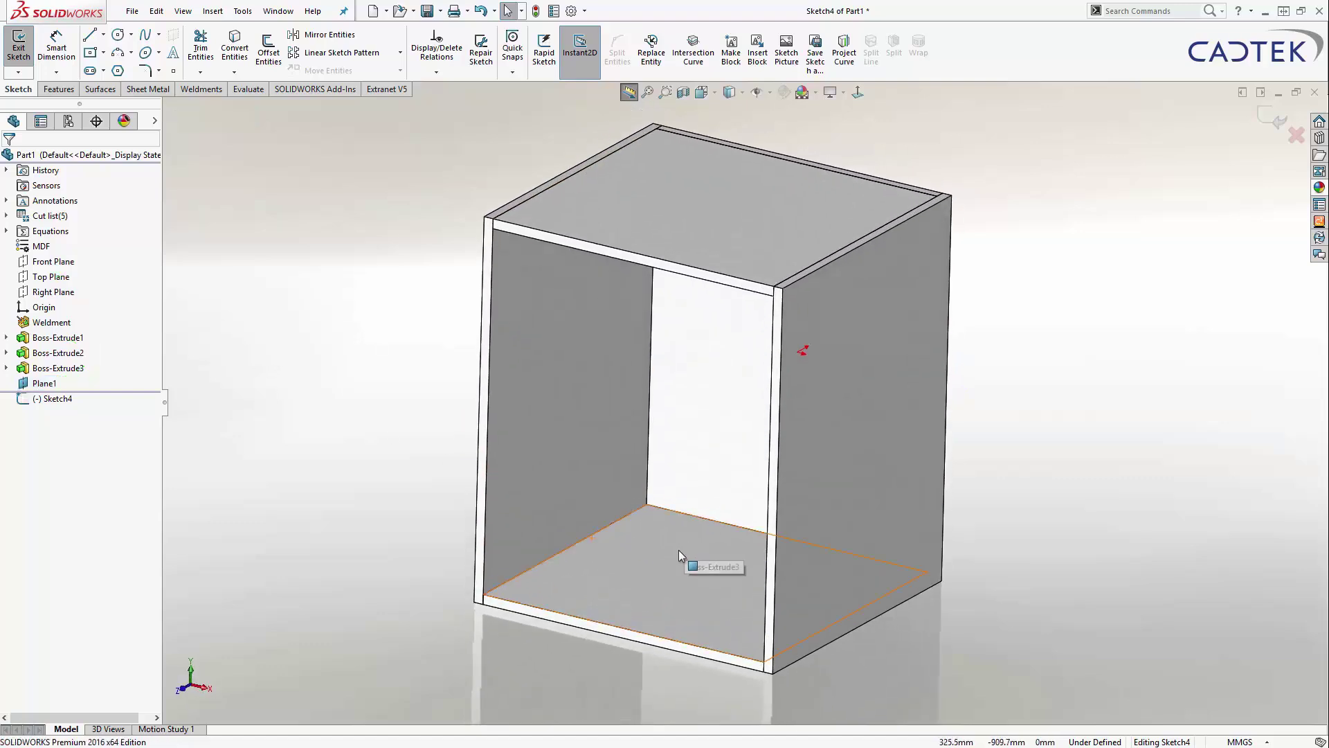
pyautogui.click(679, 550)
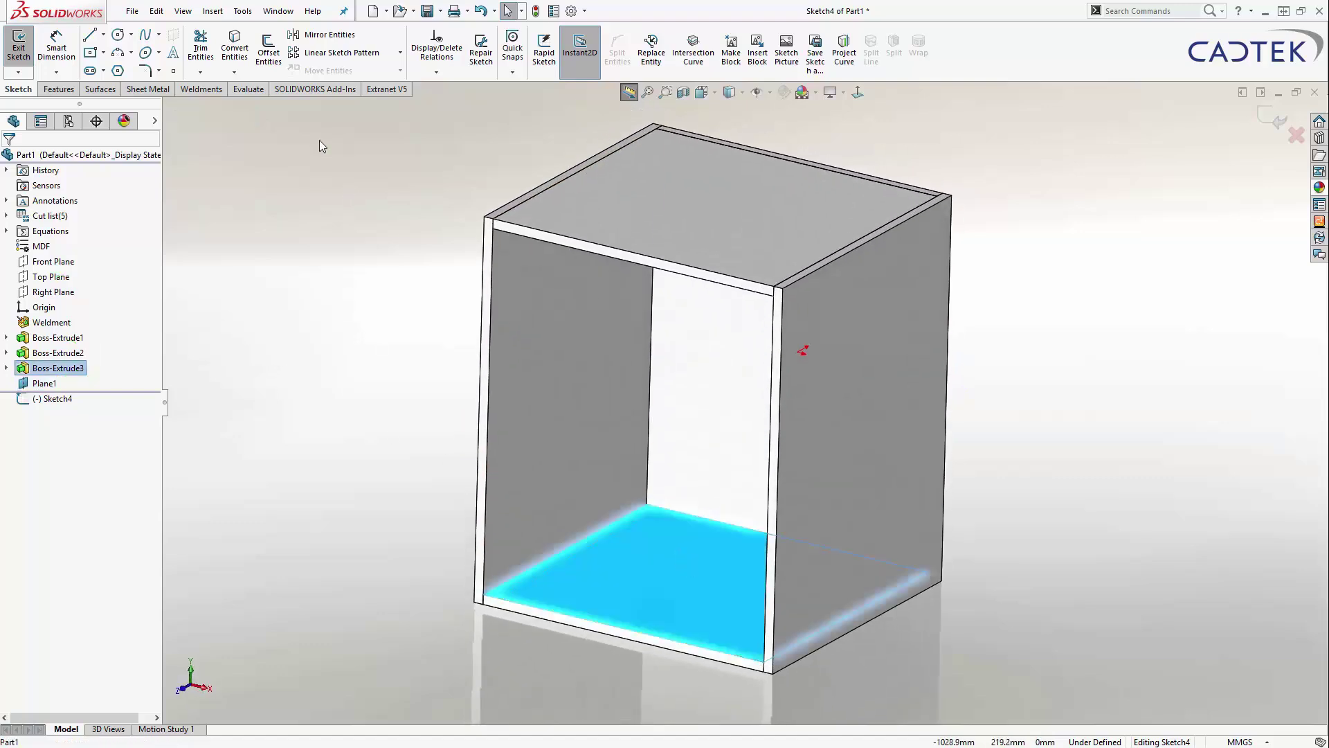
pyautogui.click(269, 52)
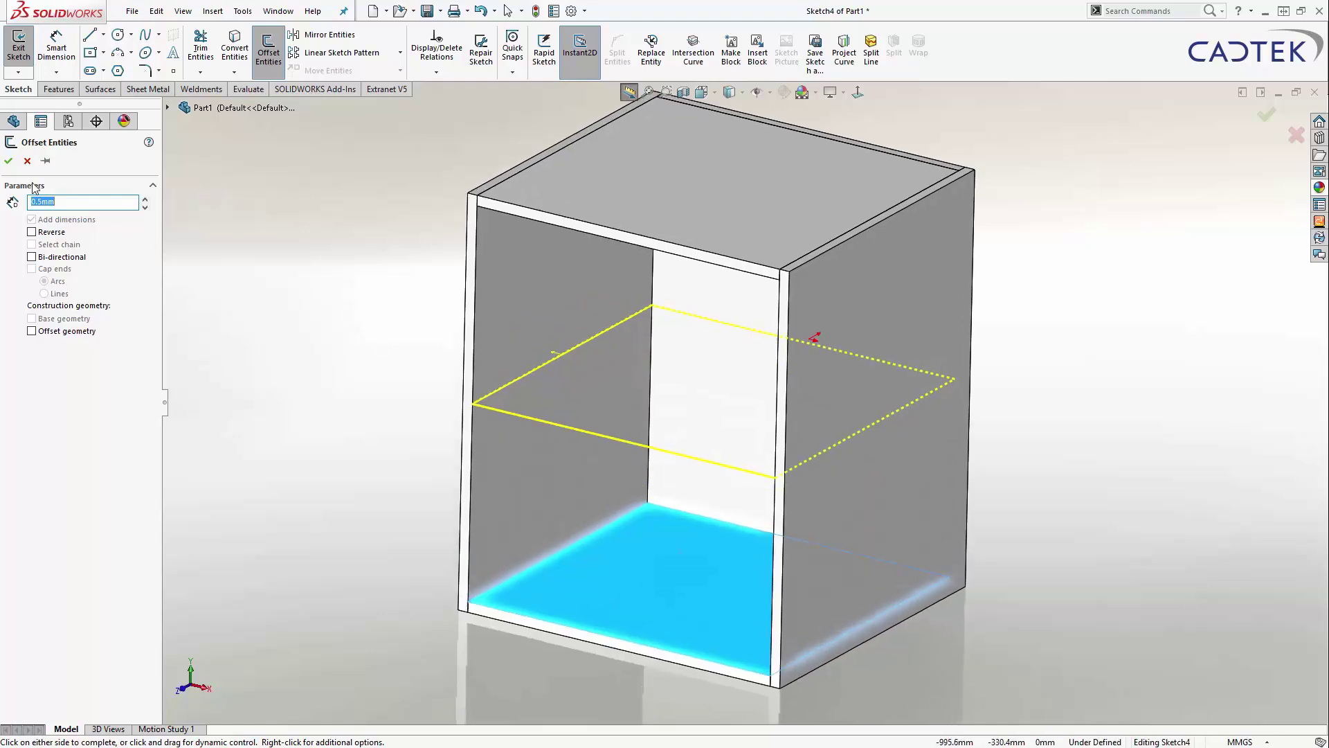
pyautogui.click(48, 234)
pyautogui.click(49, 234)
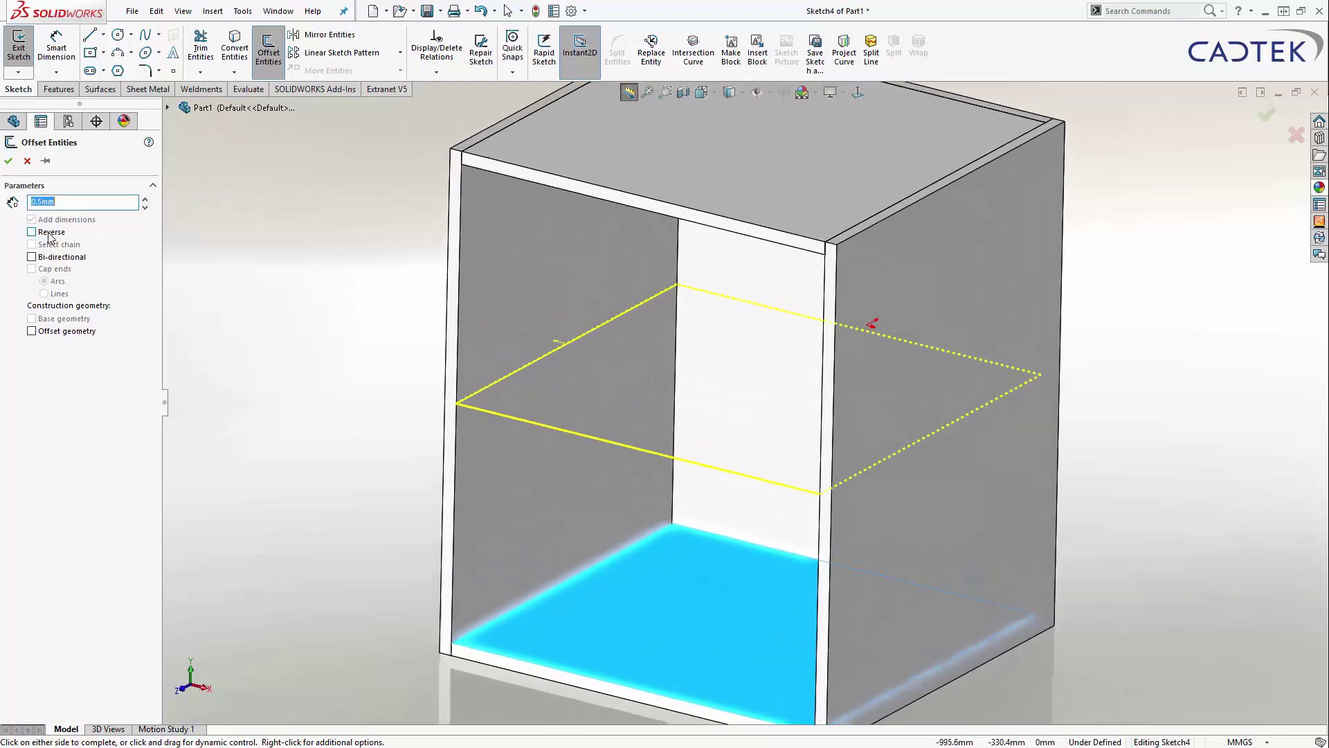
pyautogui.click(32, 232)
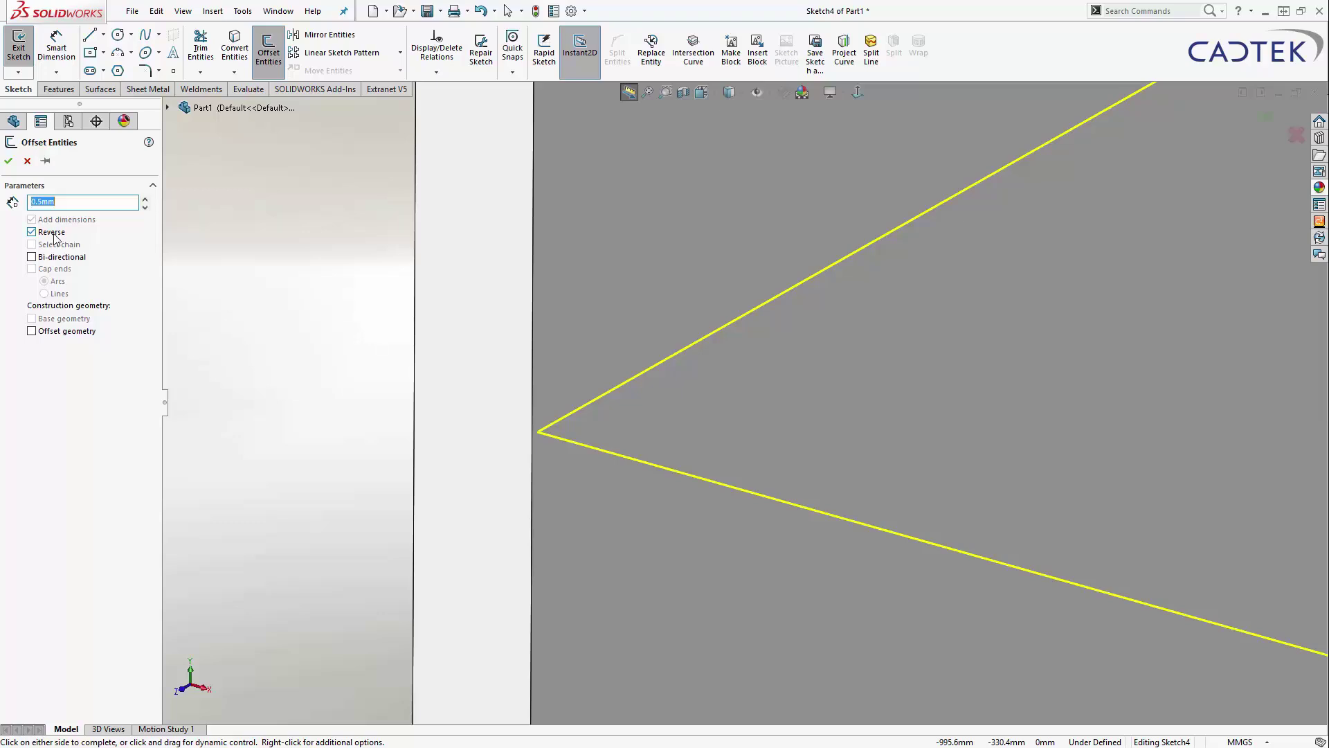
pyautogui.click(8, 163)
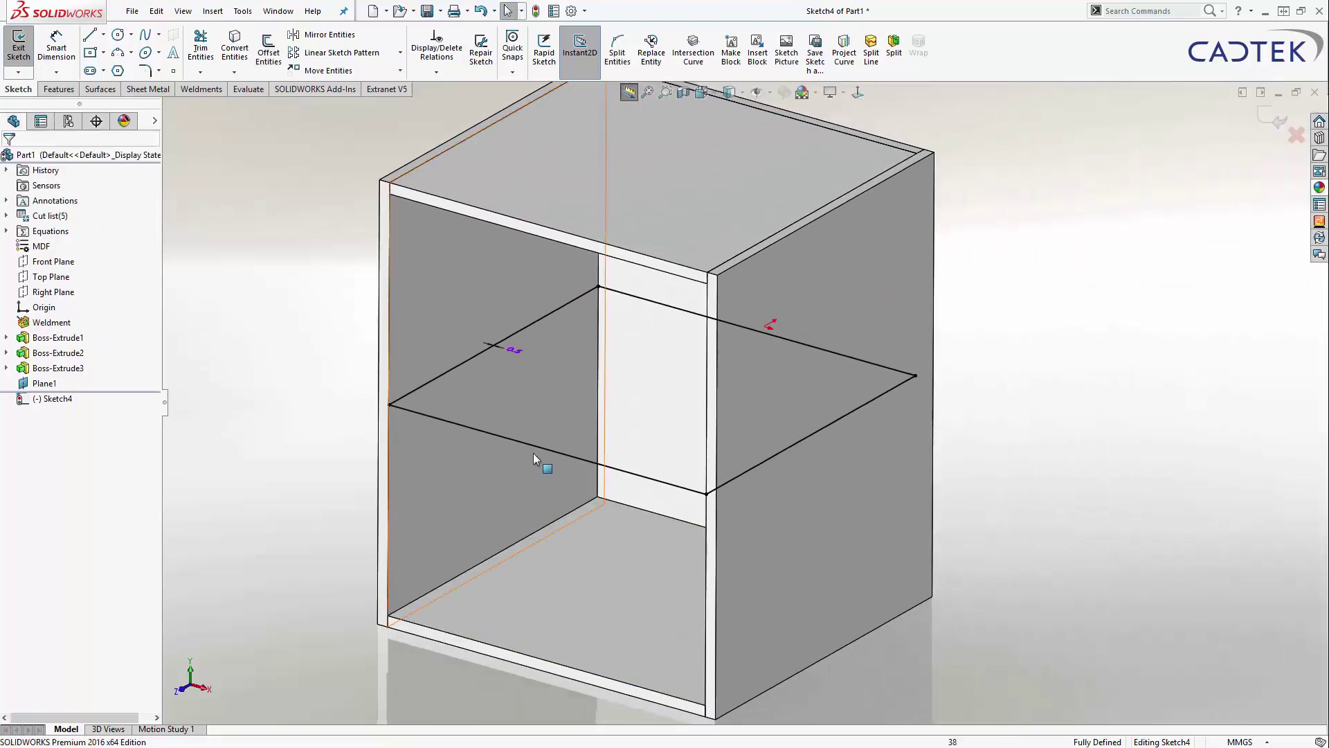
# - Delete the offset relation of the outline's front line and move that line back into the cabinet
pyautogui.click(537, 450)
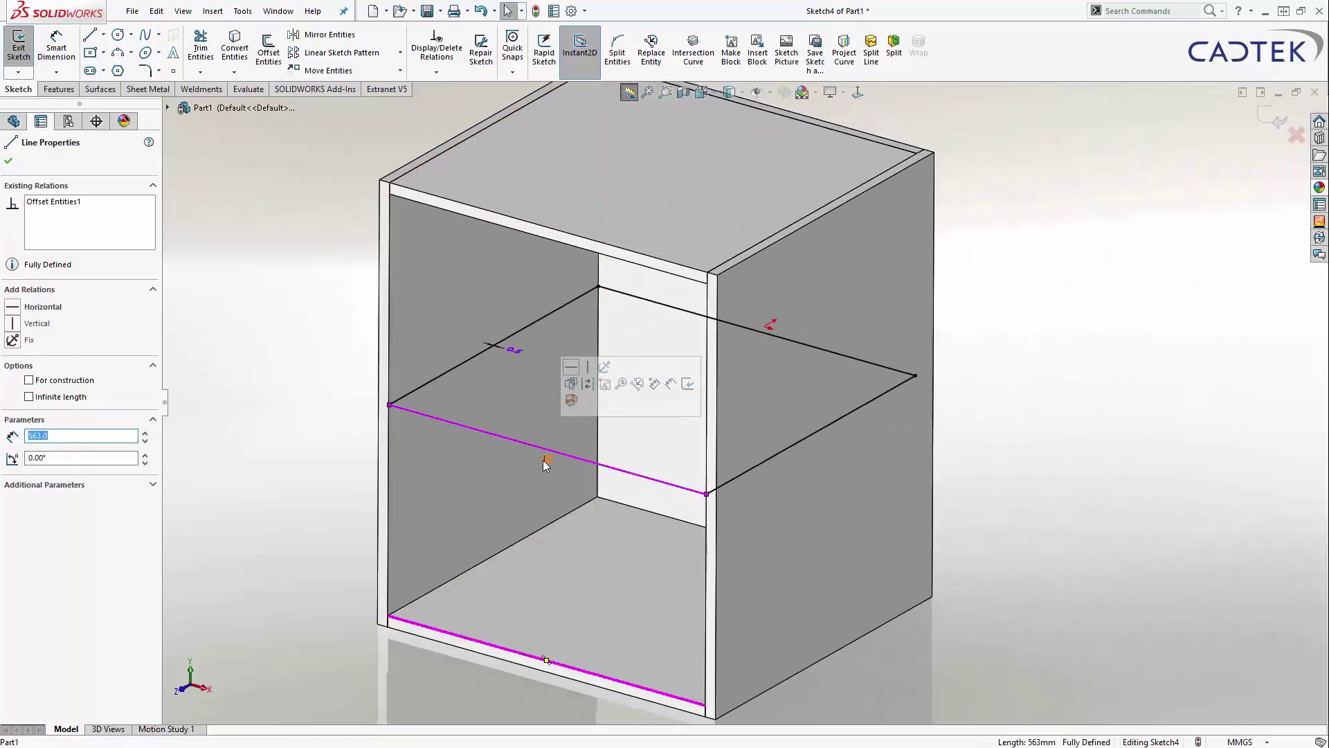
pyautogui.click(545, 459)
pyautogui.press('Delete')
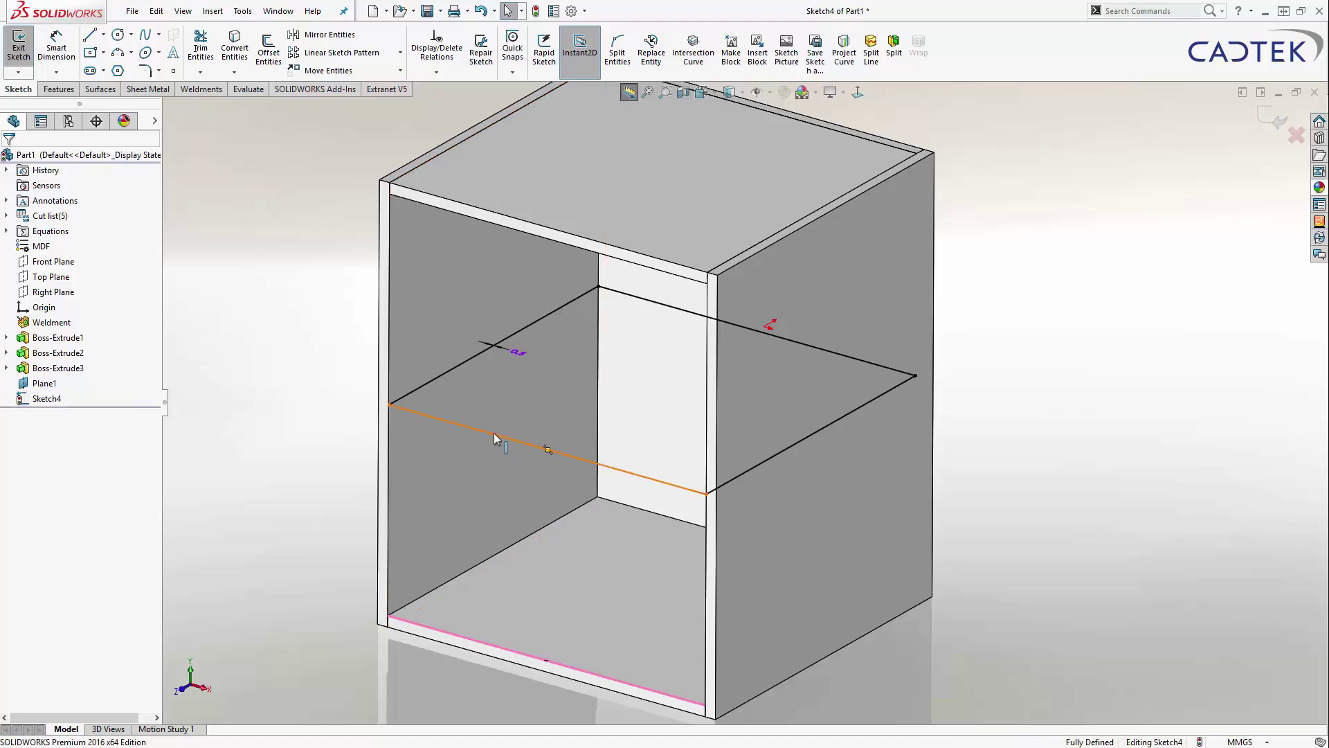
pyautogui.moveTo(493, 433); pyautogui.dragTo(550, 419)
pyautogui.click(261, 393)
# - Dimension the outline's front line 25 mm back from the bottom panel's front edge
pyautogui.press('s')
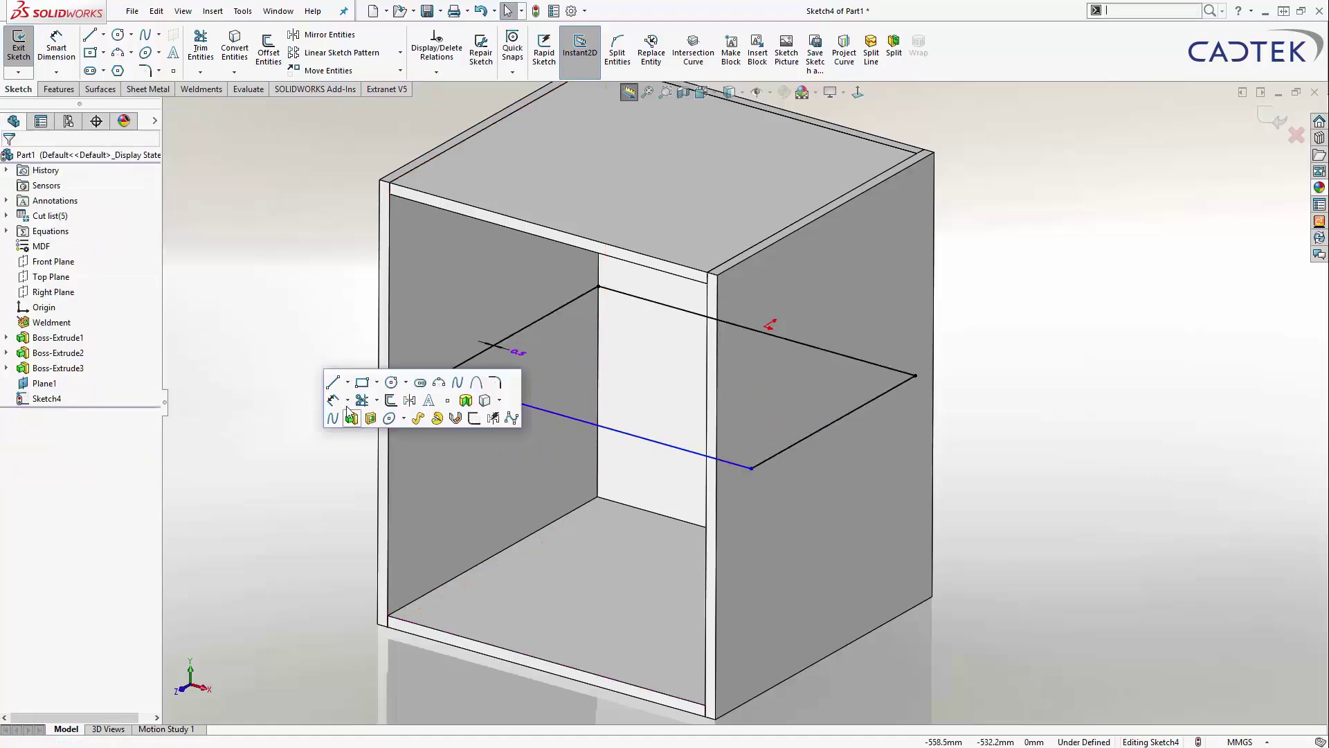
pyautogui.click(335, 415)
pyautogui.click(464, 392)
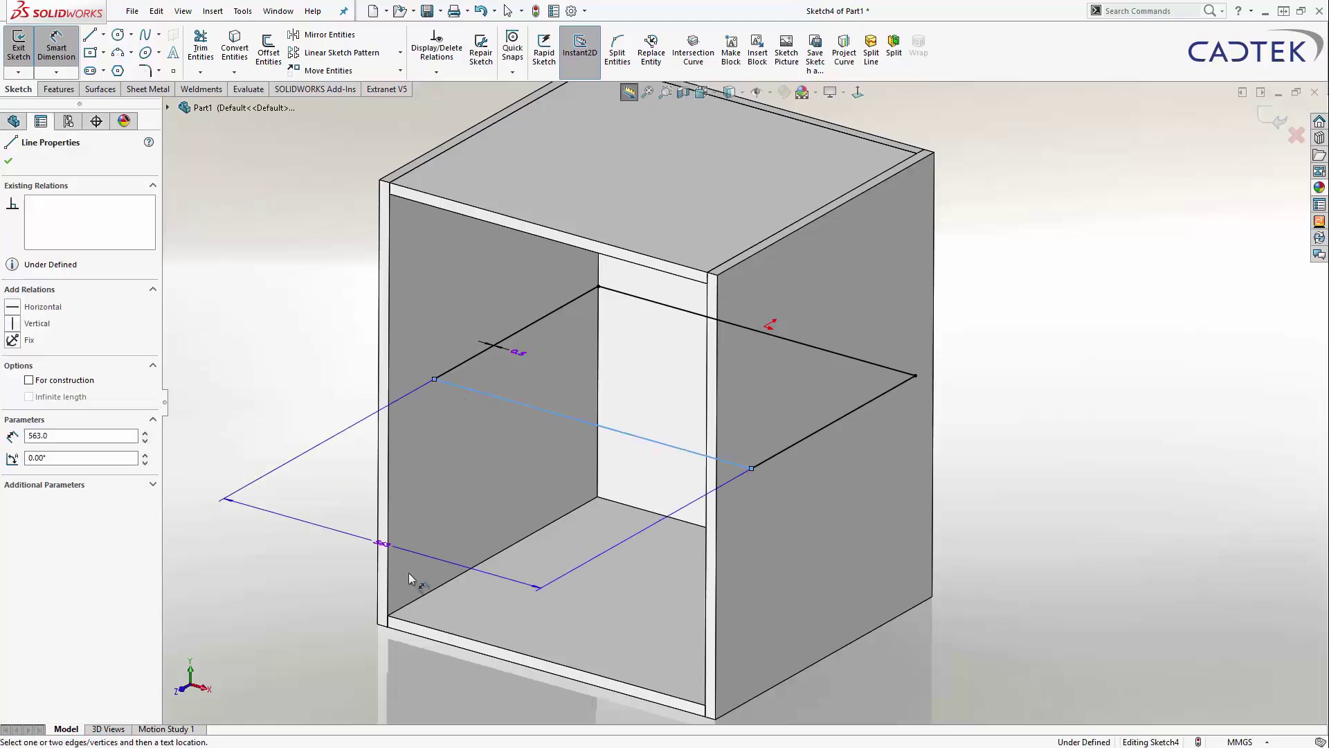
pyautogui.click(409, 622)
pyautogui.click(305, 476)
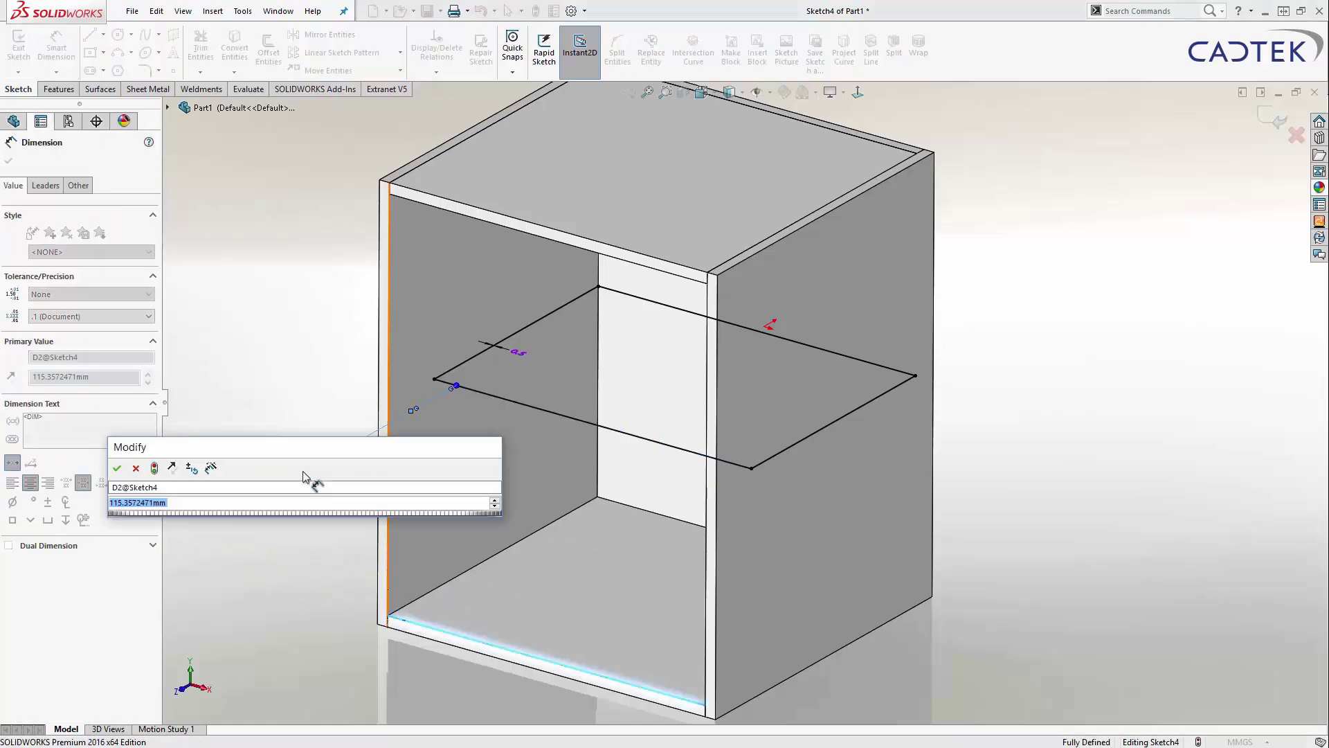
pyautogui.write('25')
pyautogui.press('Return')
pyautogui.press('Escape')
# - Extrude the shelf outline Mid Plane without merging, with the depth linked to the OVERALL THK global variable
pyautogui.scroll(2, 297, 380)
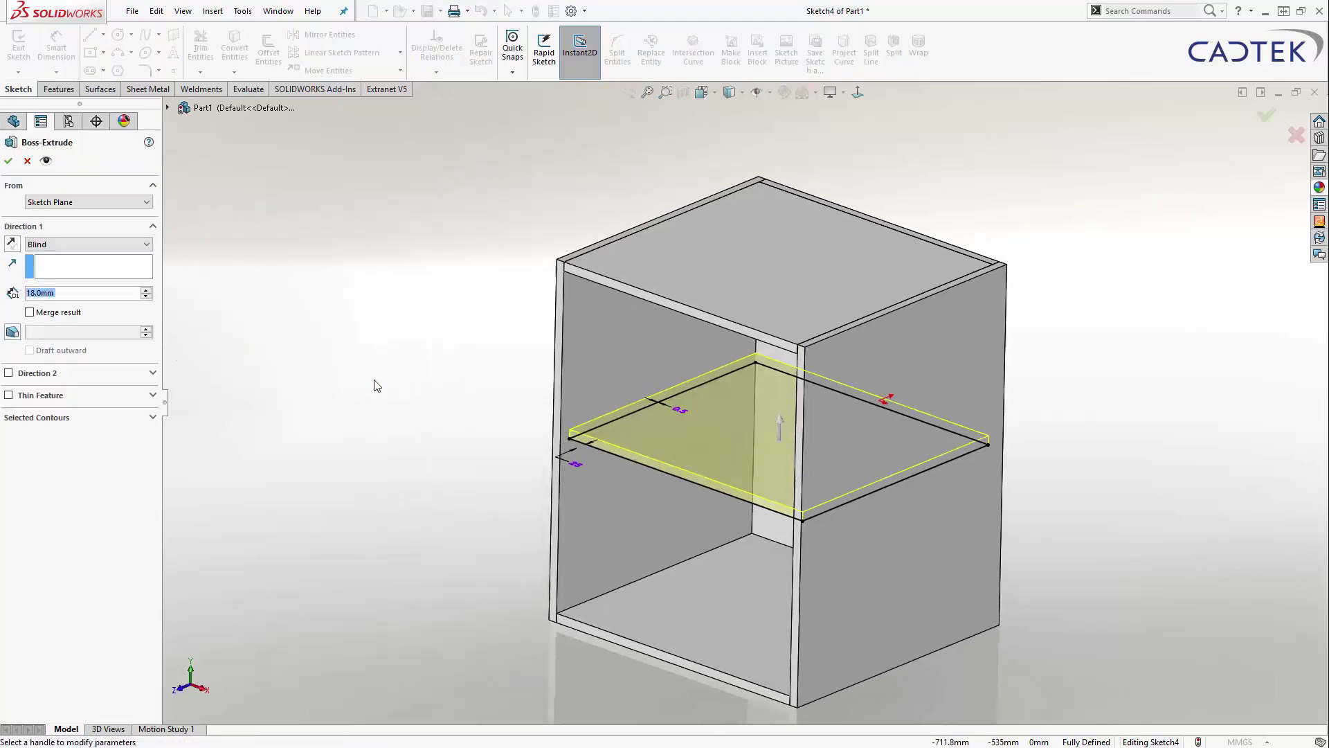
pyautogui.click(45, 244)
pyautogui.click(55, 320)
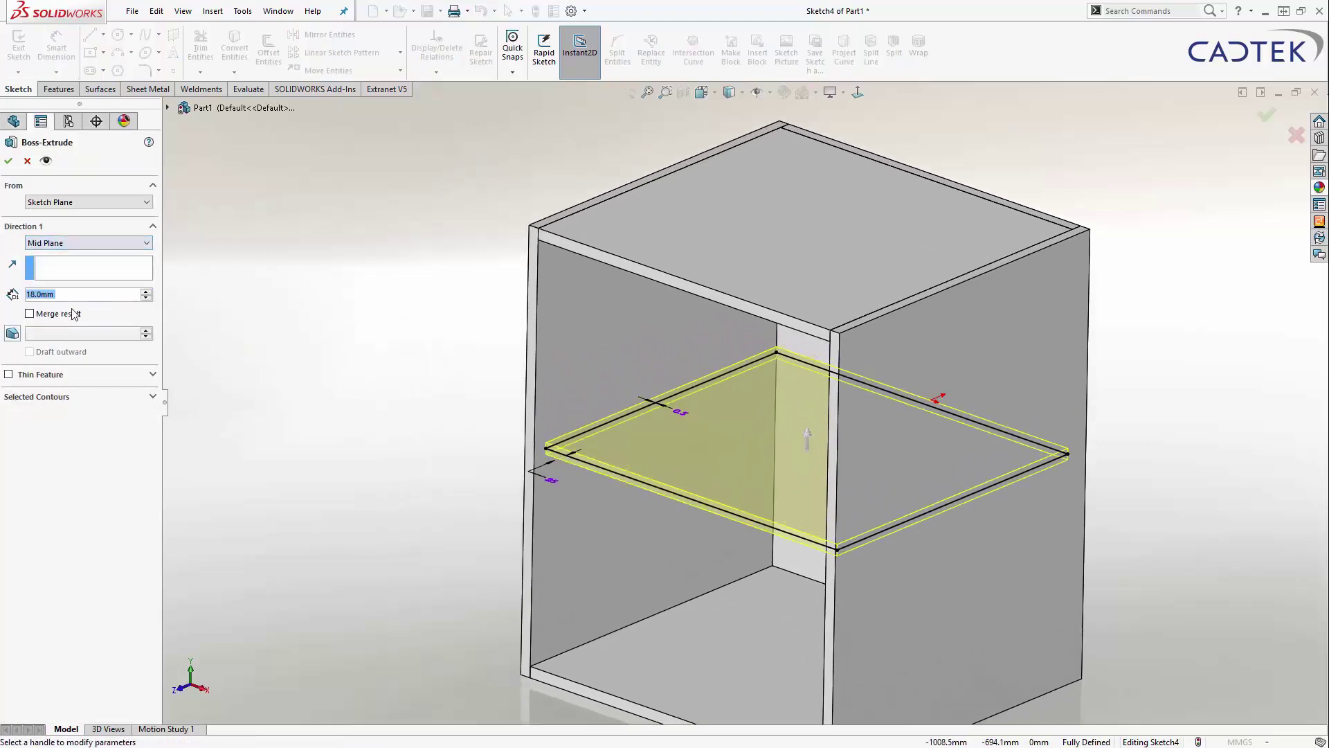
pyautogui.write('=')
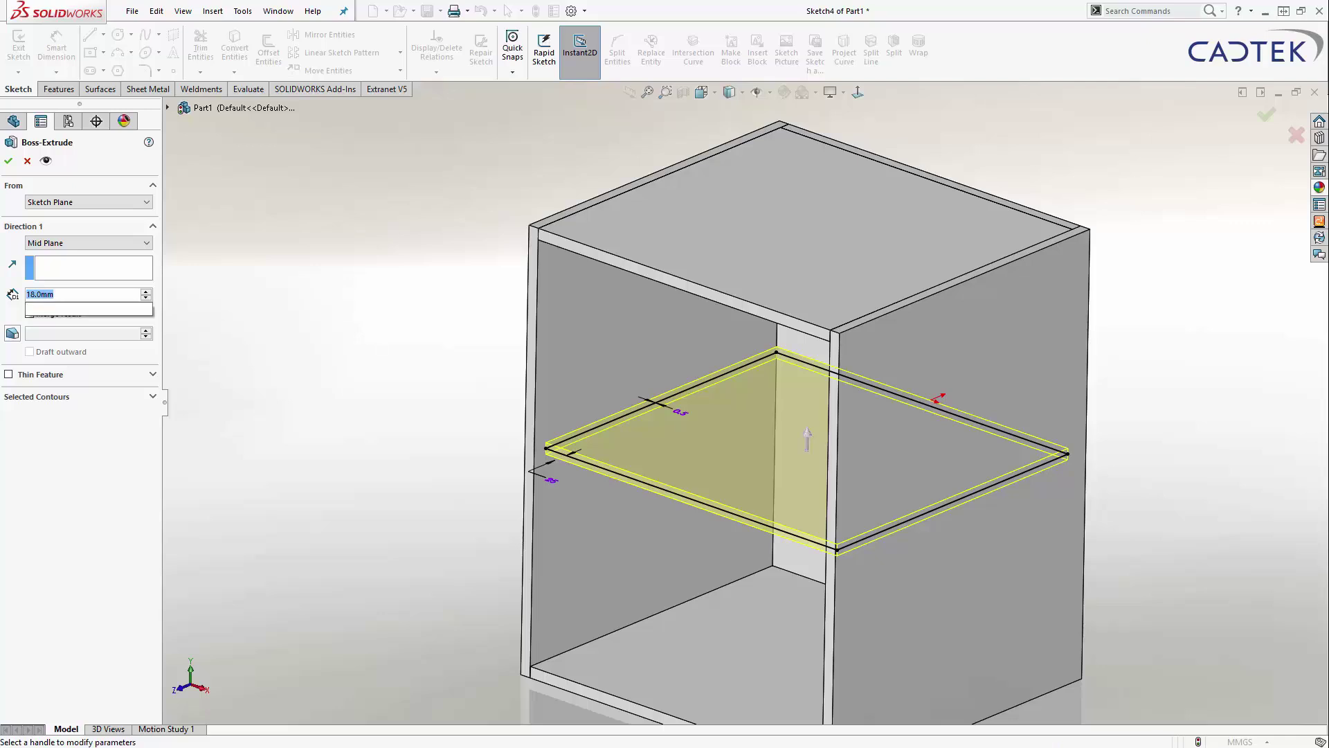
pyautogui.moveTo(72, 312)
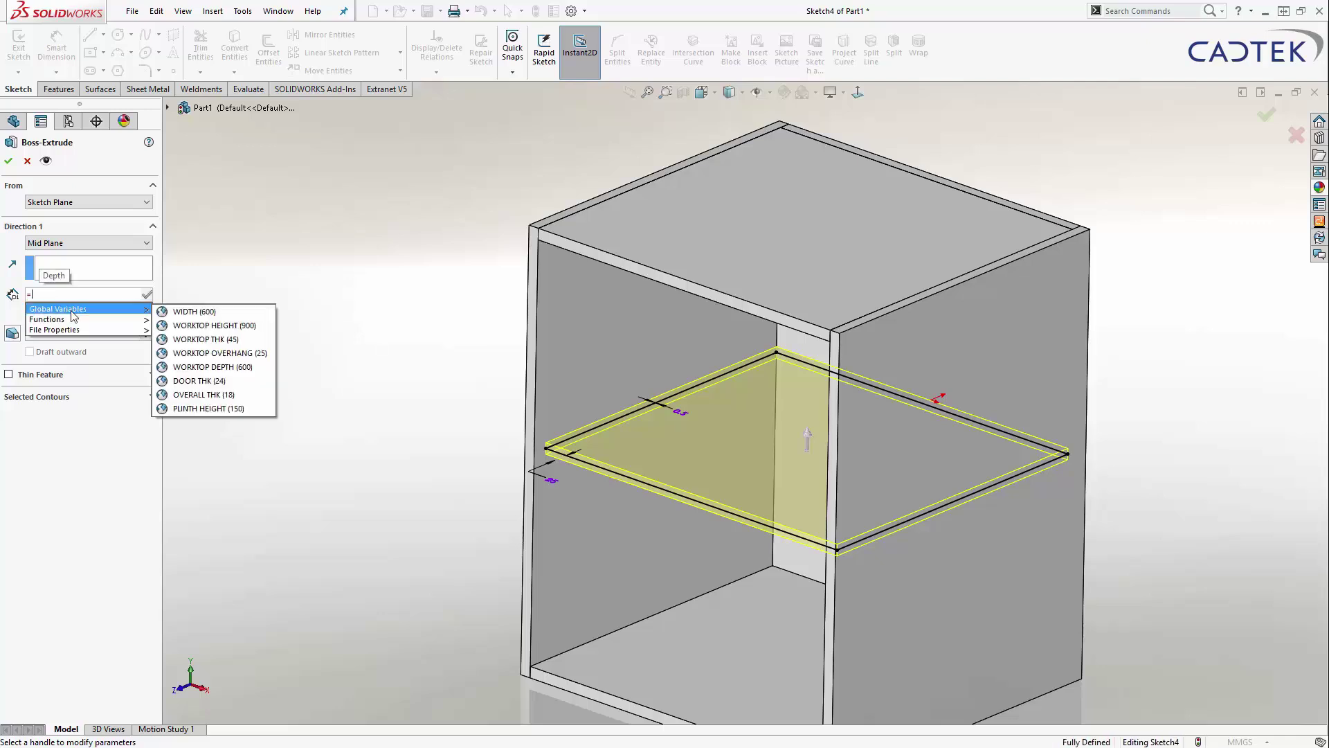
pyautogui.click(204, 395)
pyautogui.click(9, 162)
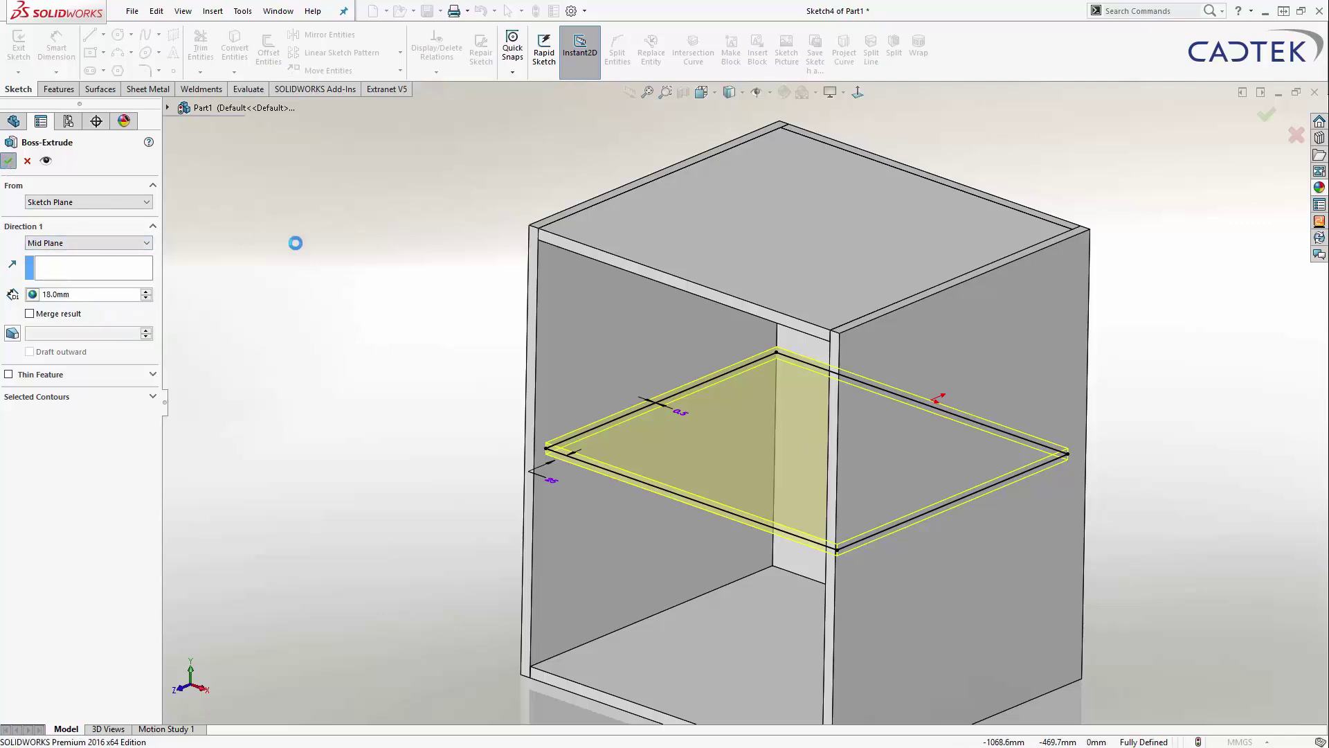
# - Examine the shelf's fit between the side and back panels from the front, from underneath and from both sides
pyautogui.hotkey('ctrl', '1')
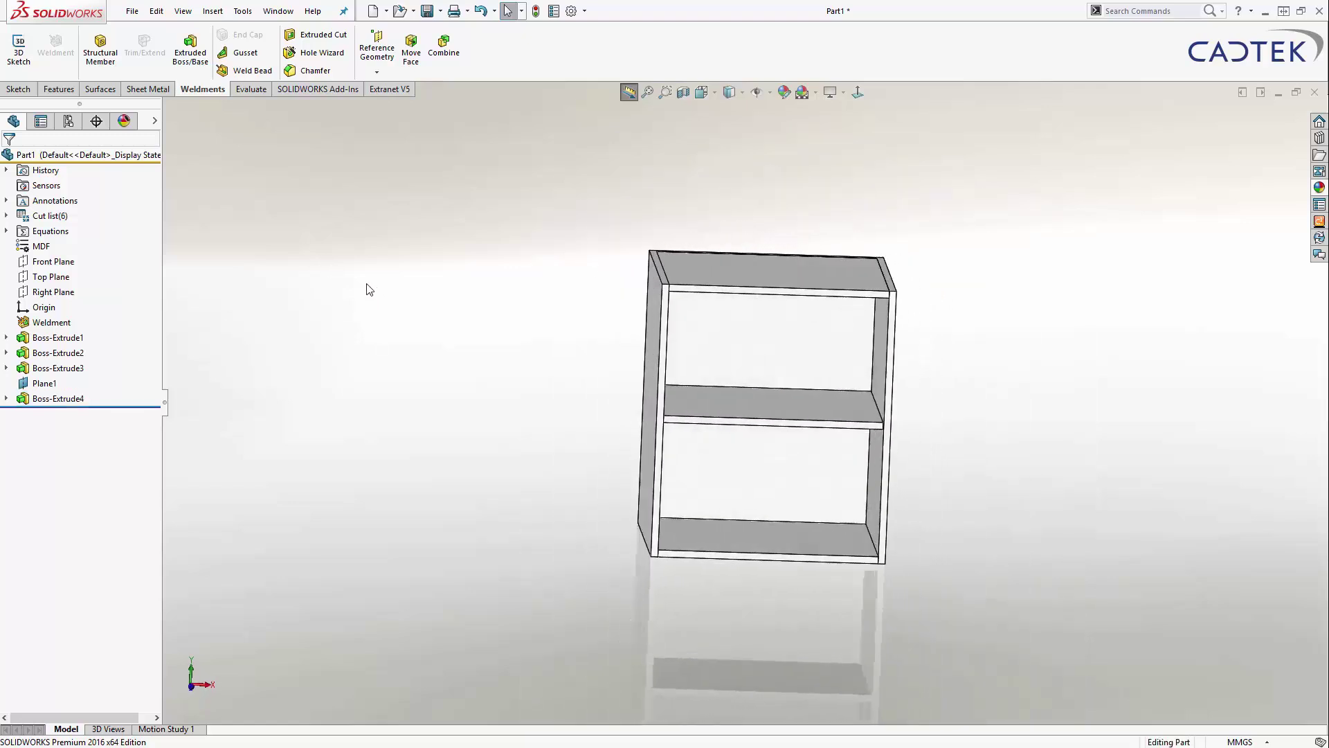
pyautogui.hotkey('ctrl', '7')
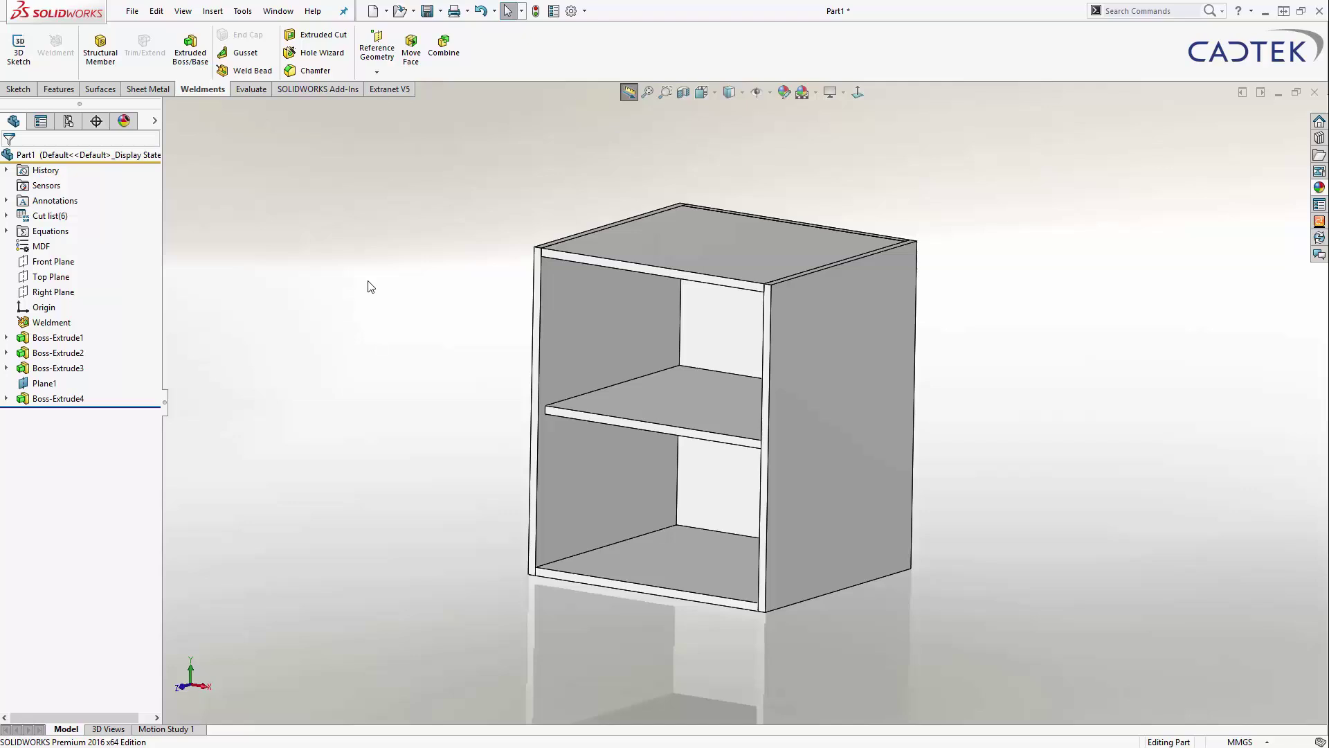
pyautogui.scroll(-5, 683, 447)
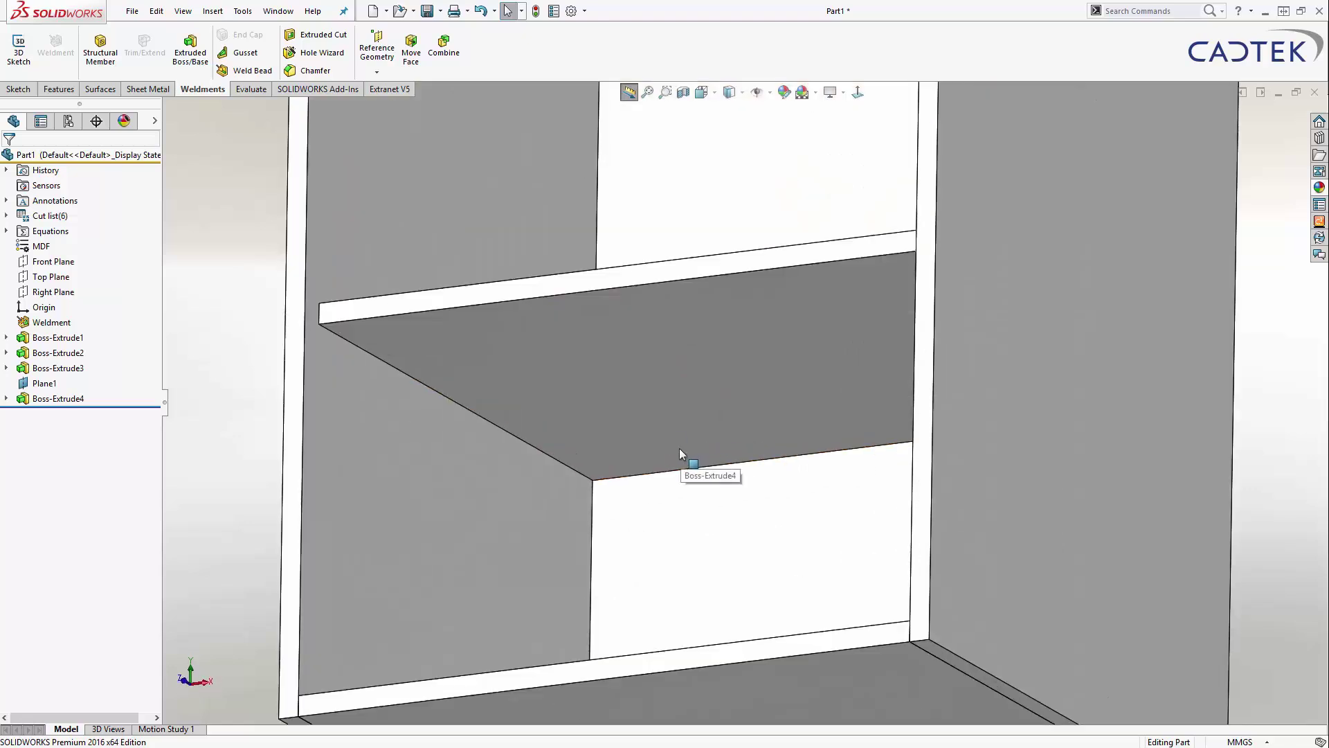
pyautogui.scroll(3, 676, 441)
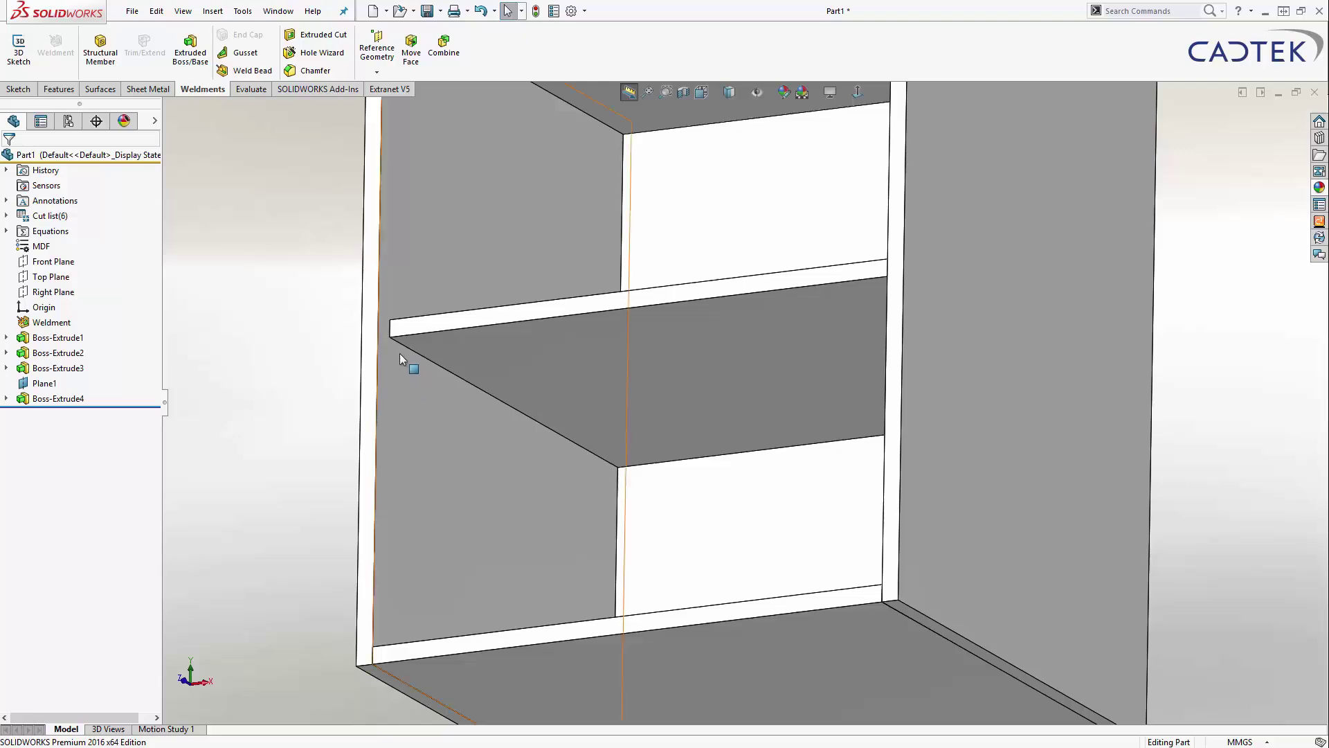
pyautogui.moveTo(498, 407); pyautogui.dragTo(1095, 353, button='middle')
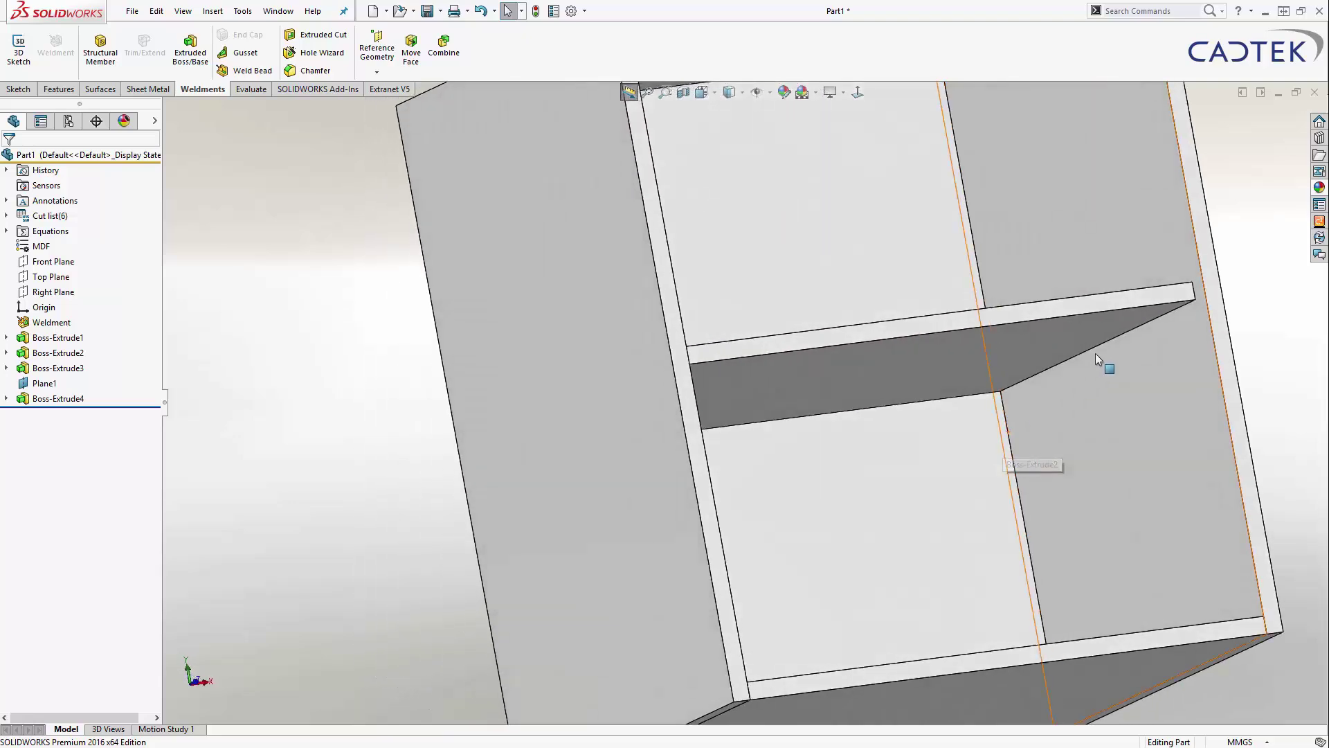
pyautogui.scroll(2, 1015, 387)
pyautogui.moveTo(1015, 387); pyautogui.dragTo(553, 360, button='middle')
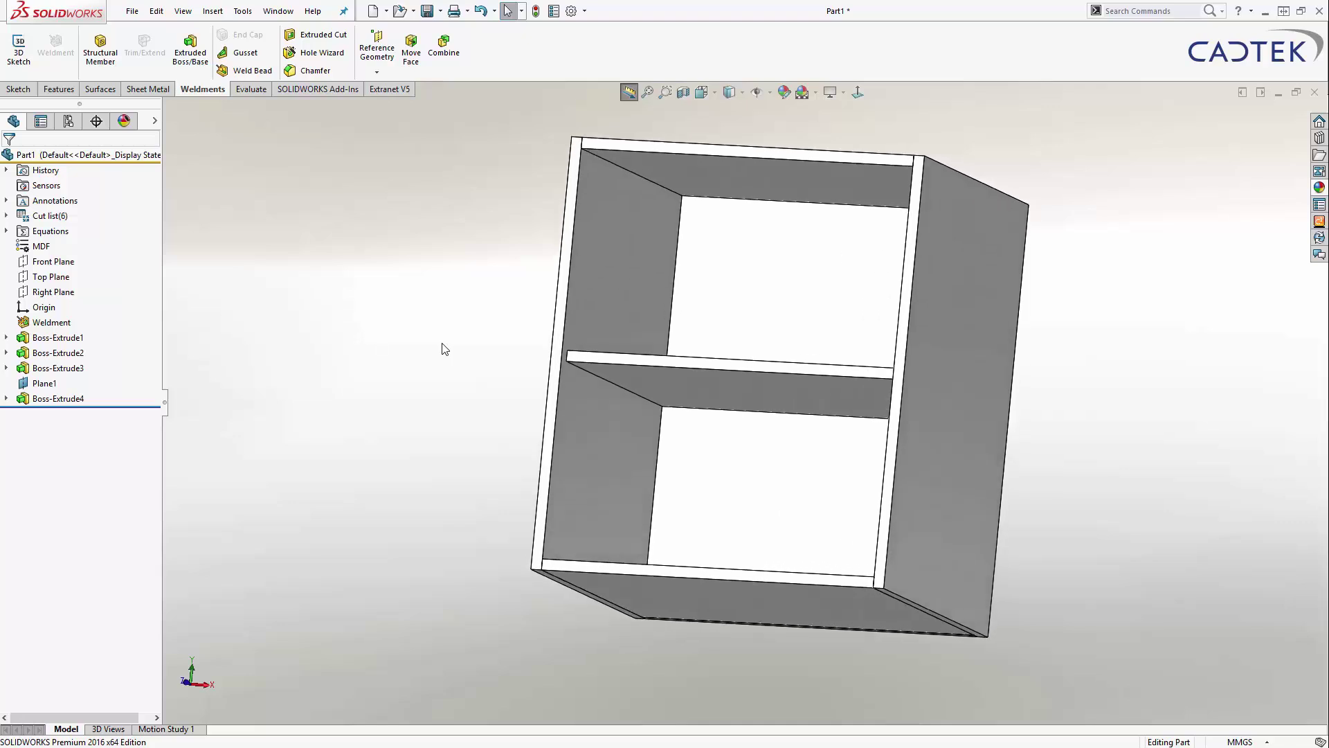
# - Start a sketch on the shelf's underside and convert the inner edges of both side panels and the back panel
pyautogui.click(669, 382)
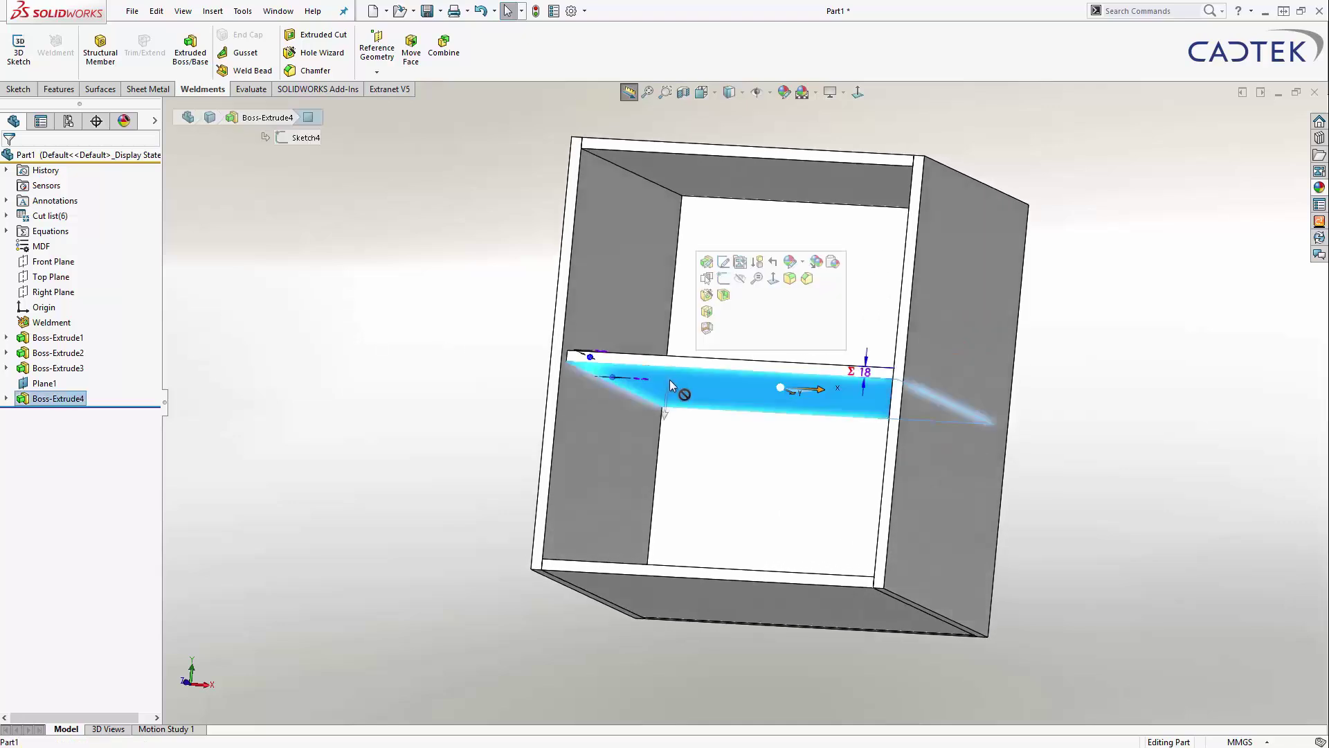
pyautogui.click(723, 279)
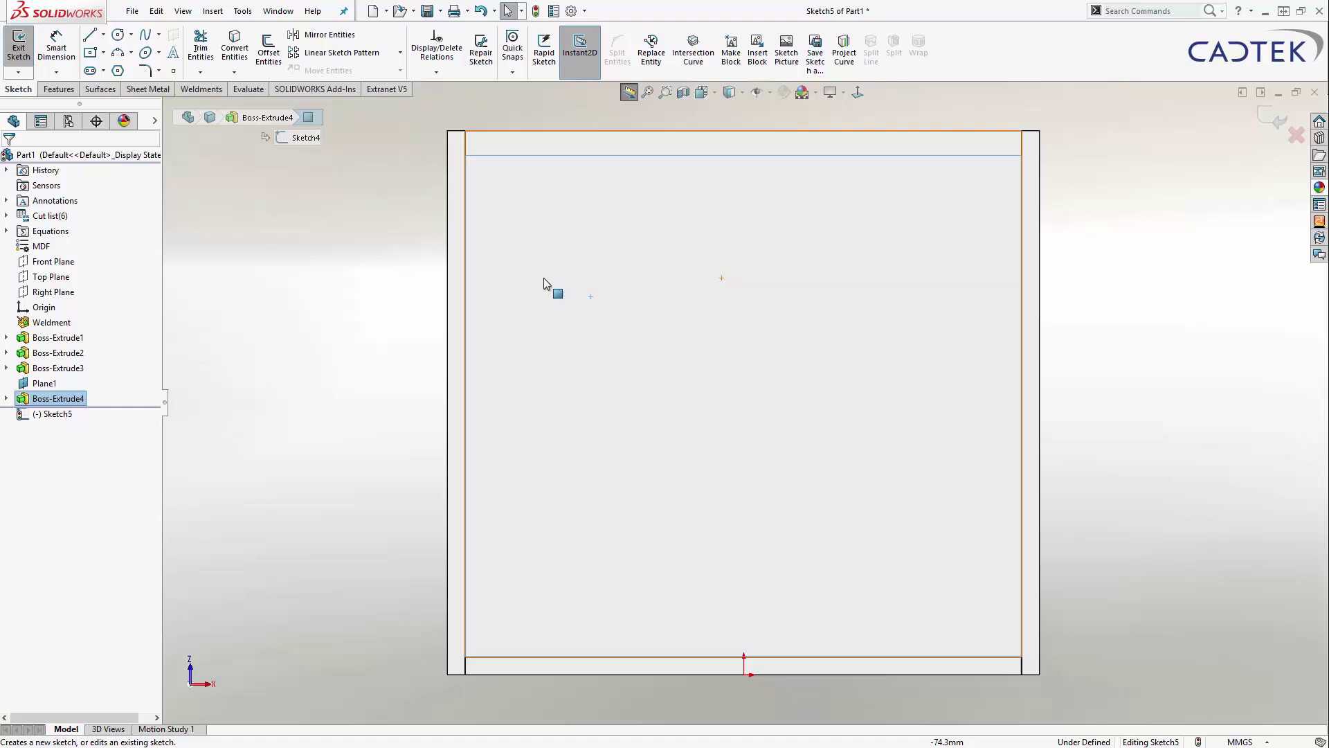
pyautogui.click(466, 189)
pyautogui.keyDown('ctrl'); pyautogui.click(487, 655); pyautogui.keyUp('ctrl')
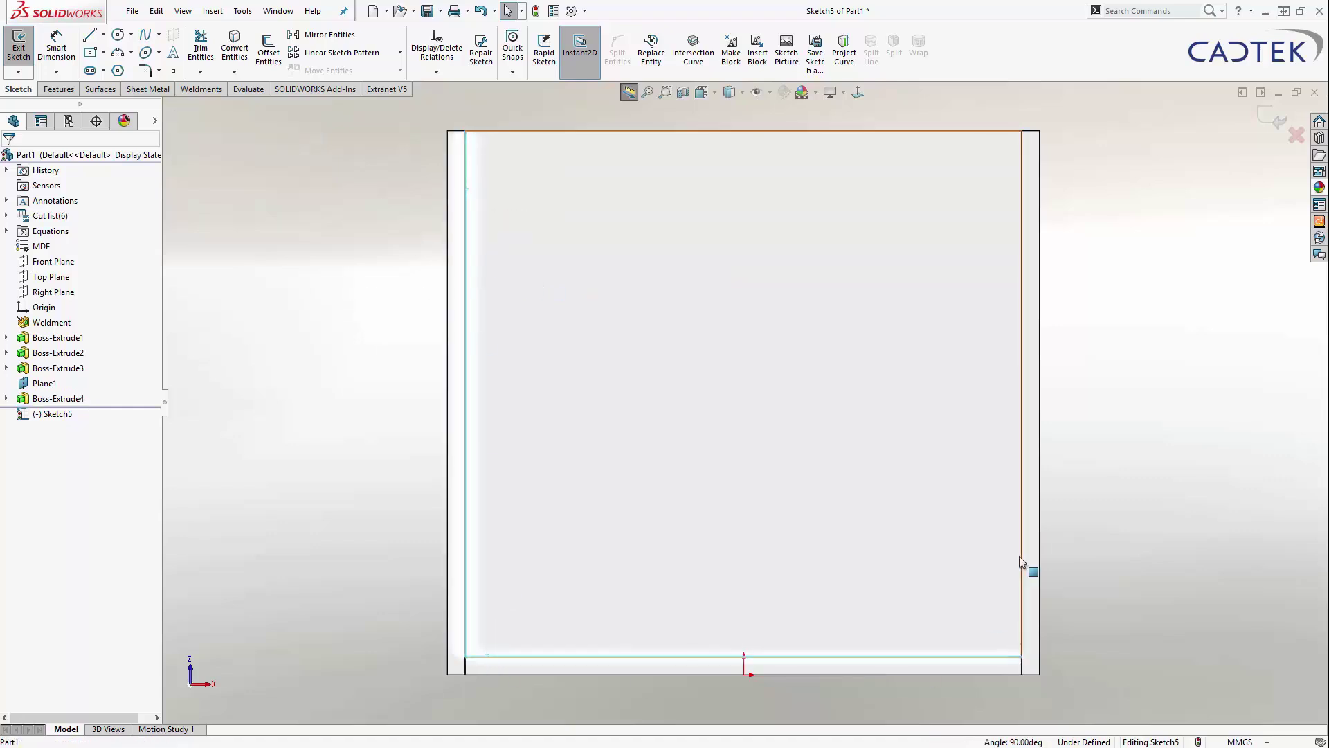
pyautogui.keyDown('ctrl'); pyautogui.click(1023, 528); pyautogui.keyUp('ctrl')
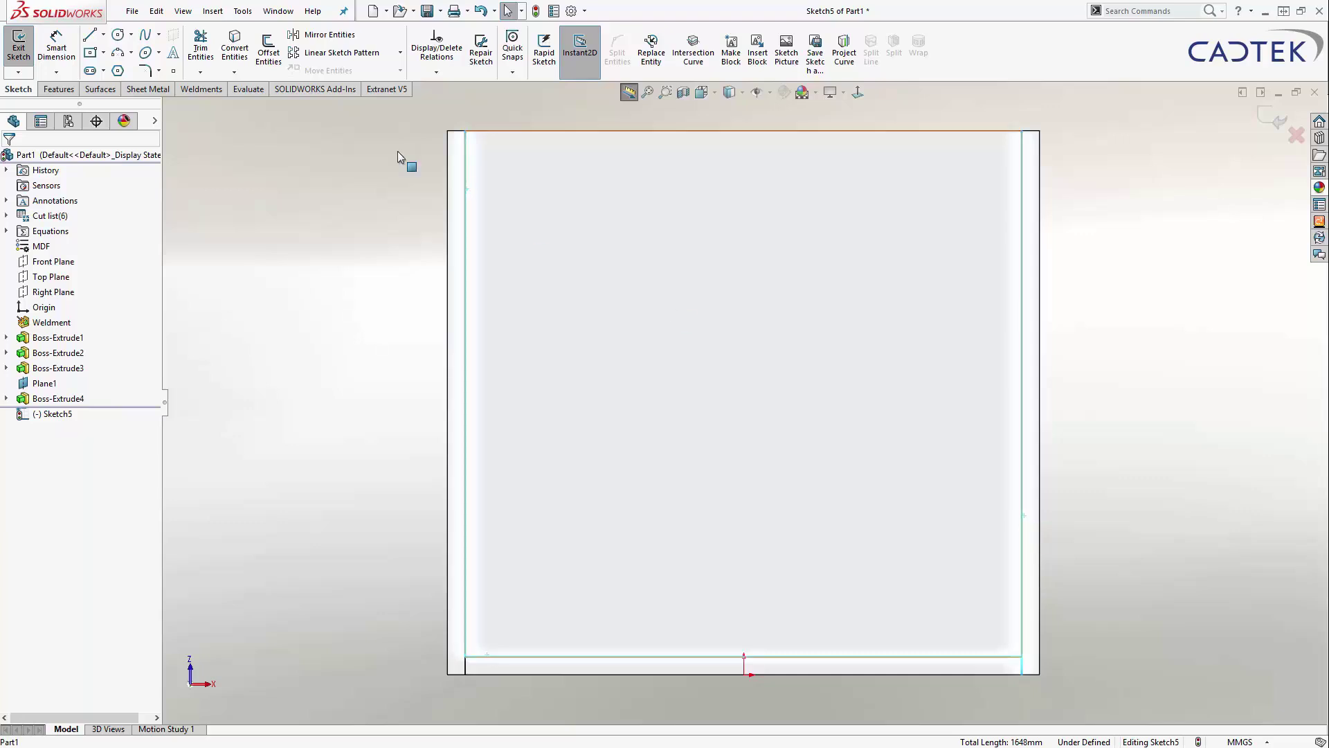
pyautogui.click(235, 47)
# - Power-trim the overhang at the back corner and shorten both side lines from the cabinet's front, one of them to about 416 mm
pyautogui.press('s')
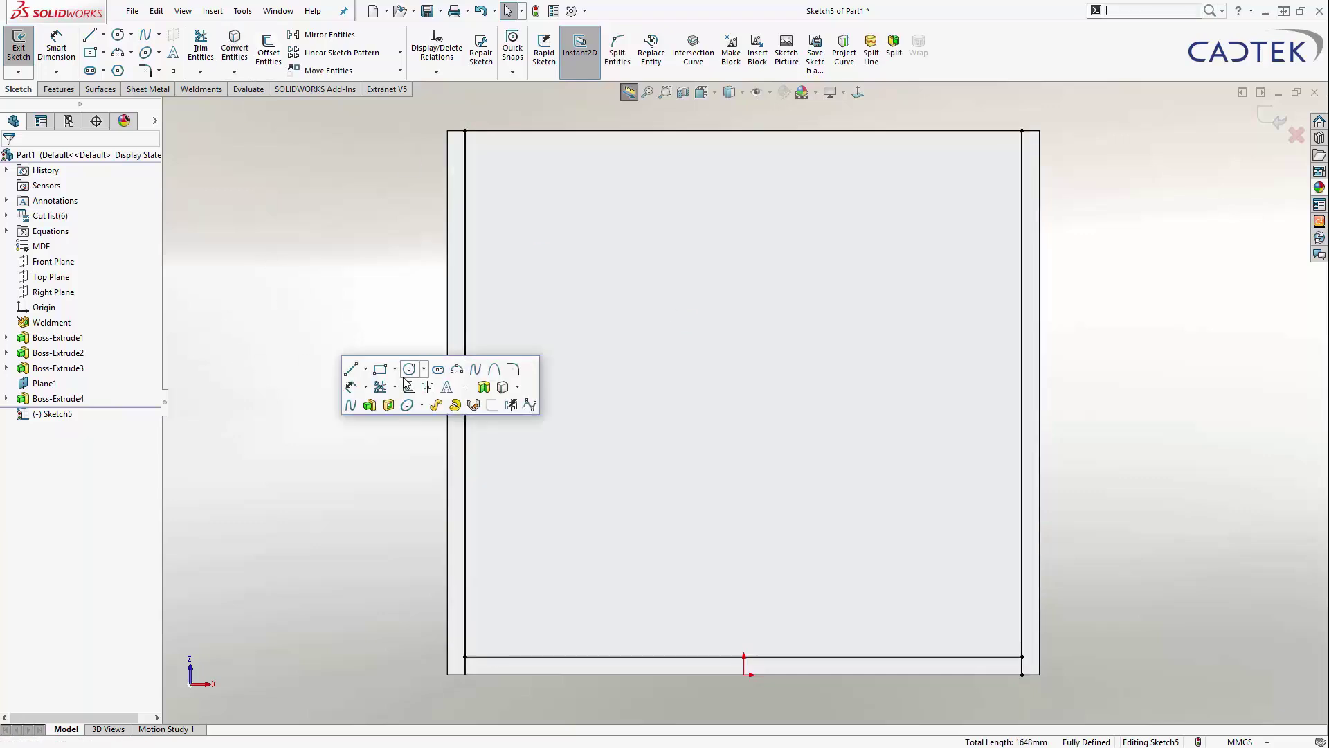
pyautogui.click(380, 388)
pyautogui.scroll(-2, 1022, 640)
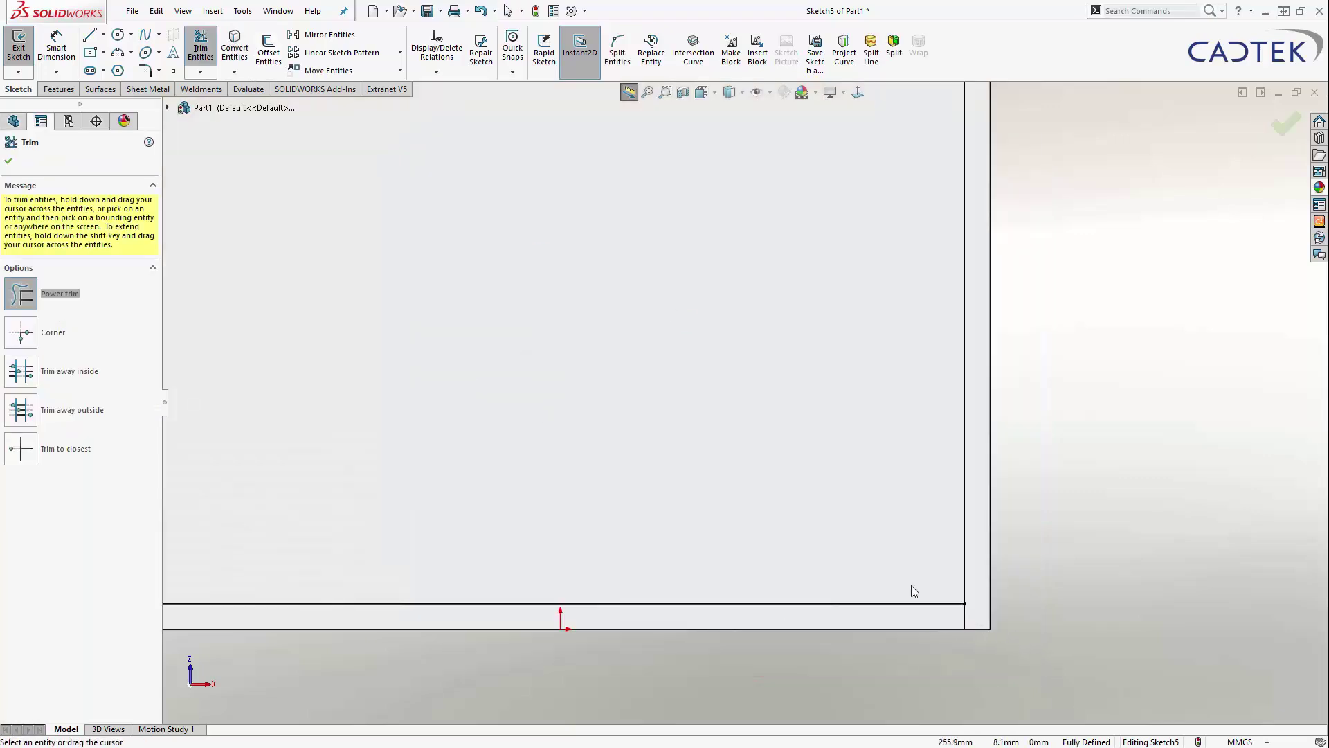
pyautogui.scroll(5, 915, 592)
pyautogui.click(832, 232)
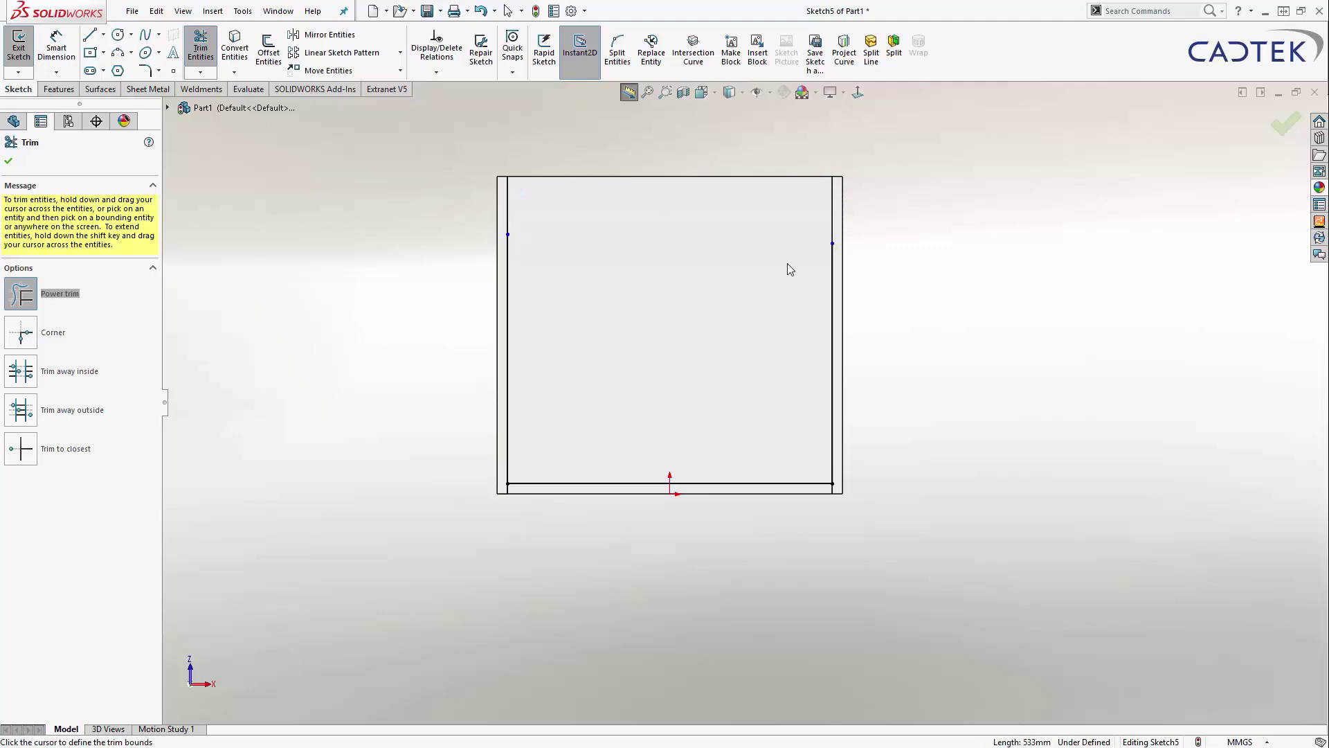
pyautogui.click(834, 245)
pyautogui.press('Escape')
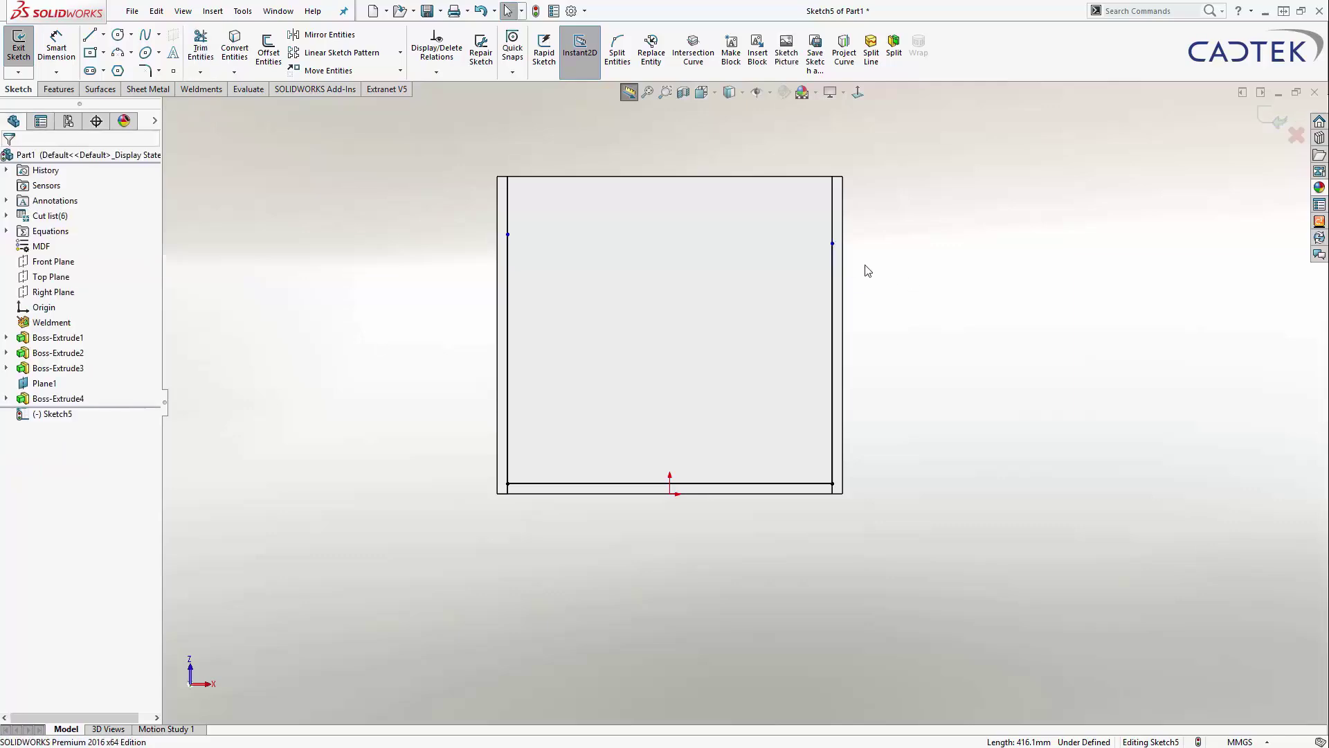
# - Add a Horizontal relation between the front endpoints of both side lines and test it by moving one end
pyautogui.click(832, 243)
pyautogui.keyDown('ctrl'); pyautogui.click(507, 234); pyautogui.keyUp('ctrl')
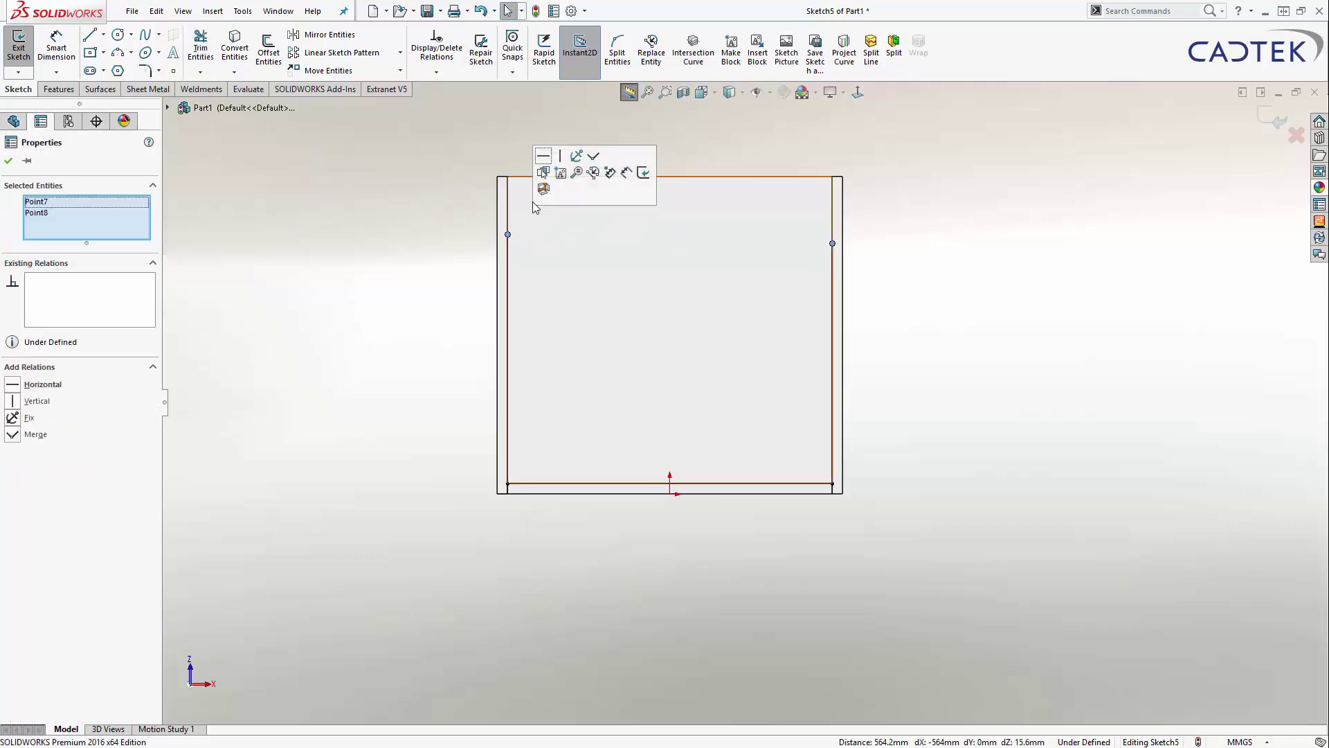
pyautogui.click(544, 157)
pyautogui.click(1027, 285)
pyautogui.scroll(4, 902, 267)
pyautogui.moveTo(902, 267); pyautogui.dragTo(604, 380, button='middle')
pyautogui.scroll(-4, 612, 378)
pyautogui.moveTo(511, 392); pyautogui.dragTo(549, 388)
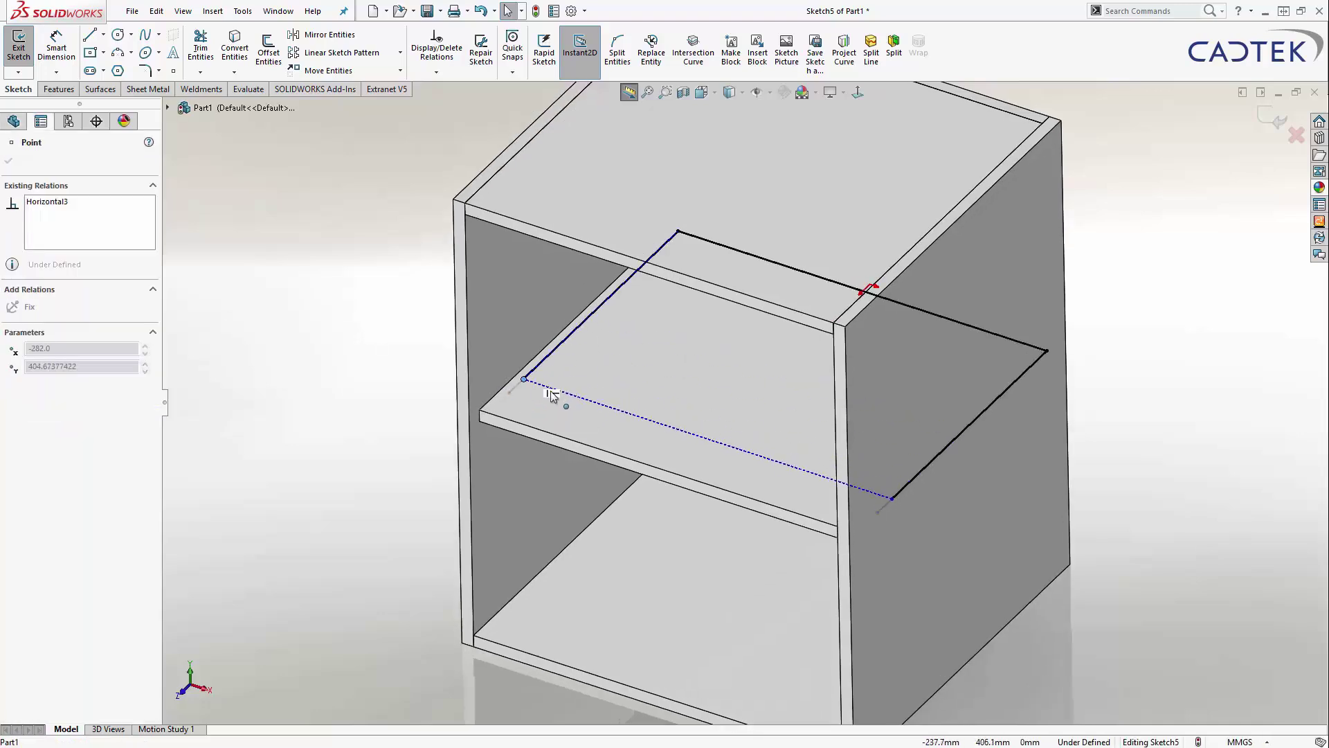
pyautogui.click(215, 352)
# - Dimension the side line's front endpoint 25 mm from the shelf's front edge
pyautogui.press('s')
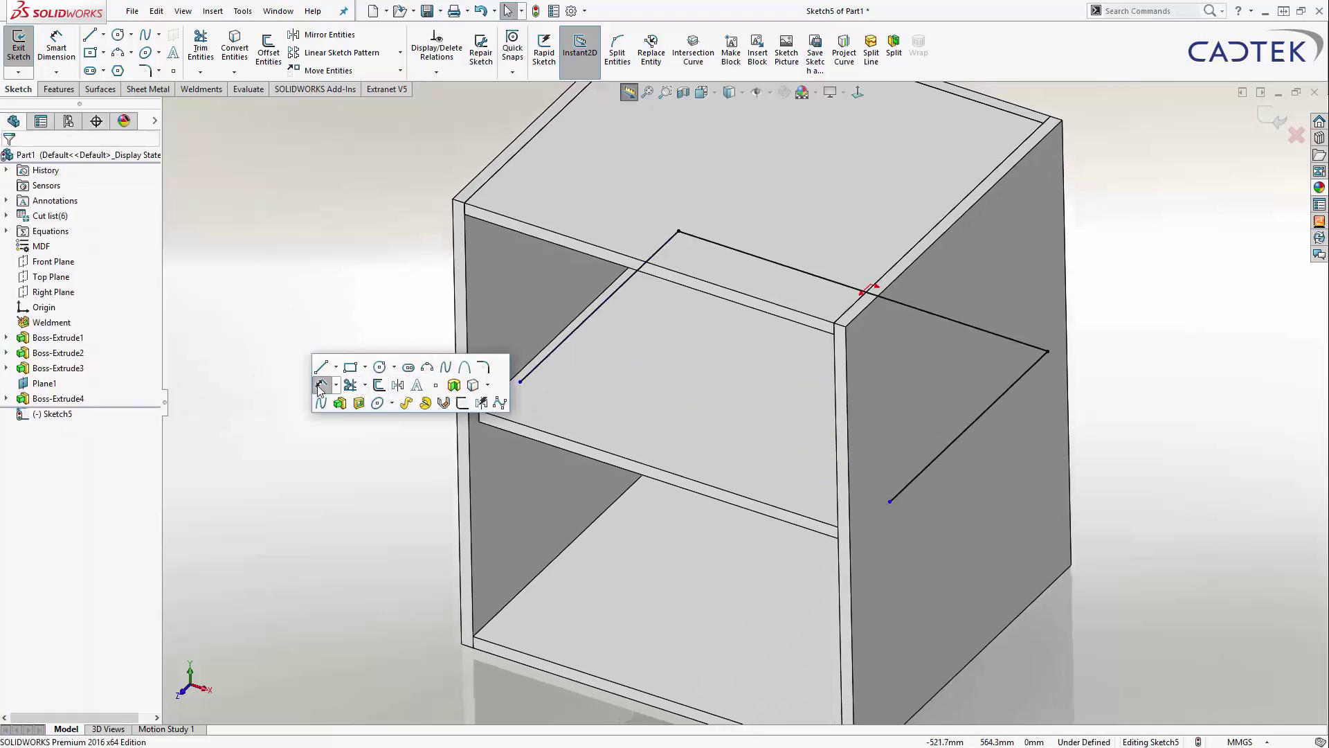
pyautogui.click(320, 385)
pyautogui.click(521, 381)
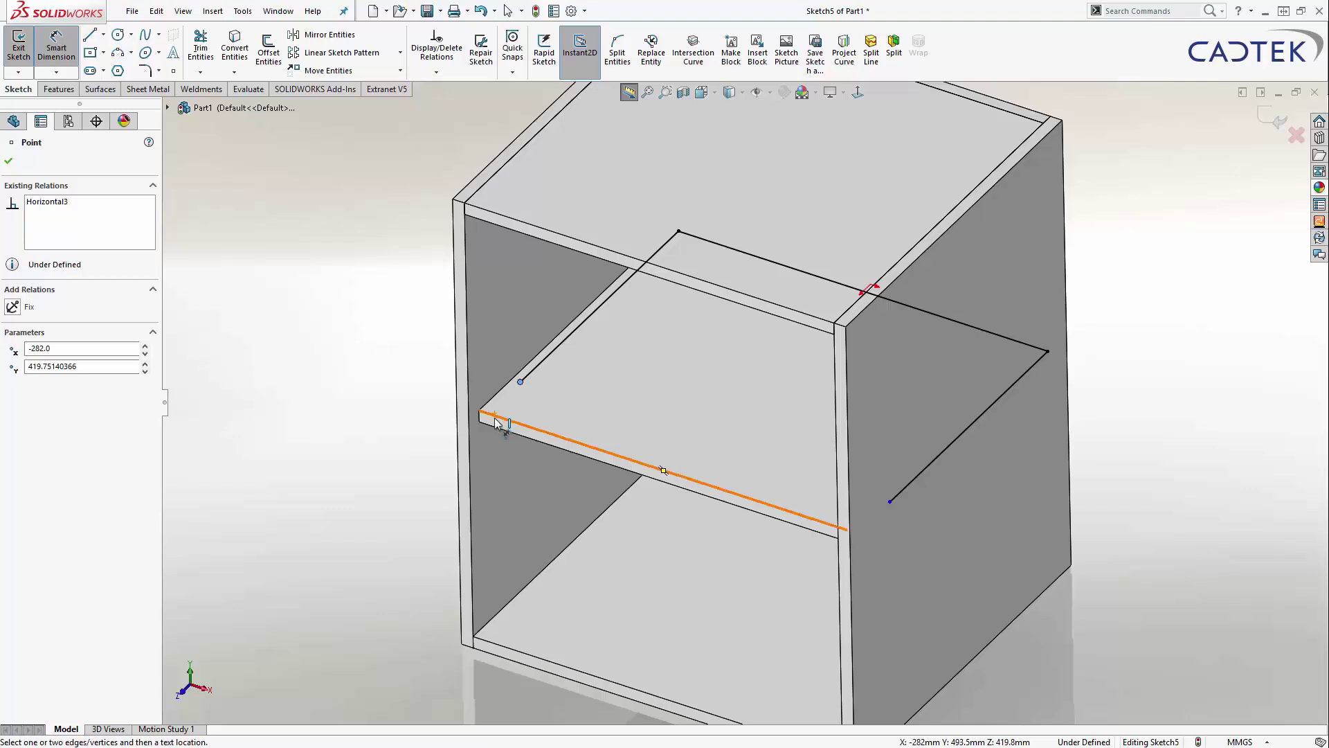
pyautogui.click(495, 417)
pyautogui.click(402, 371)
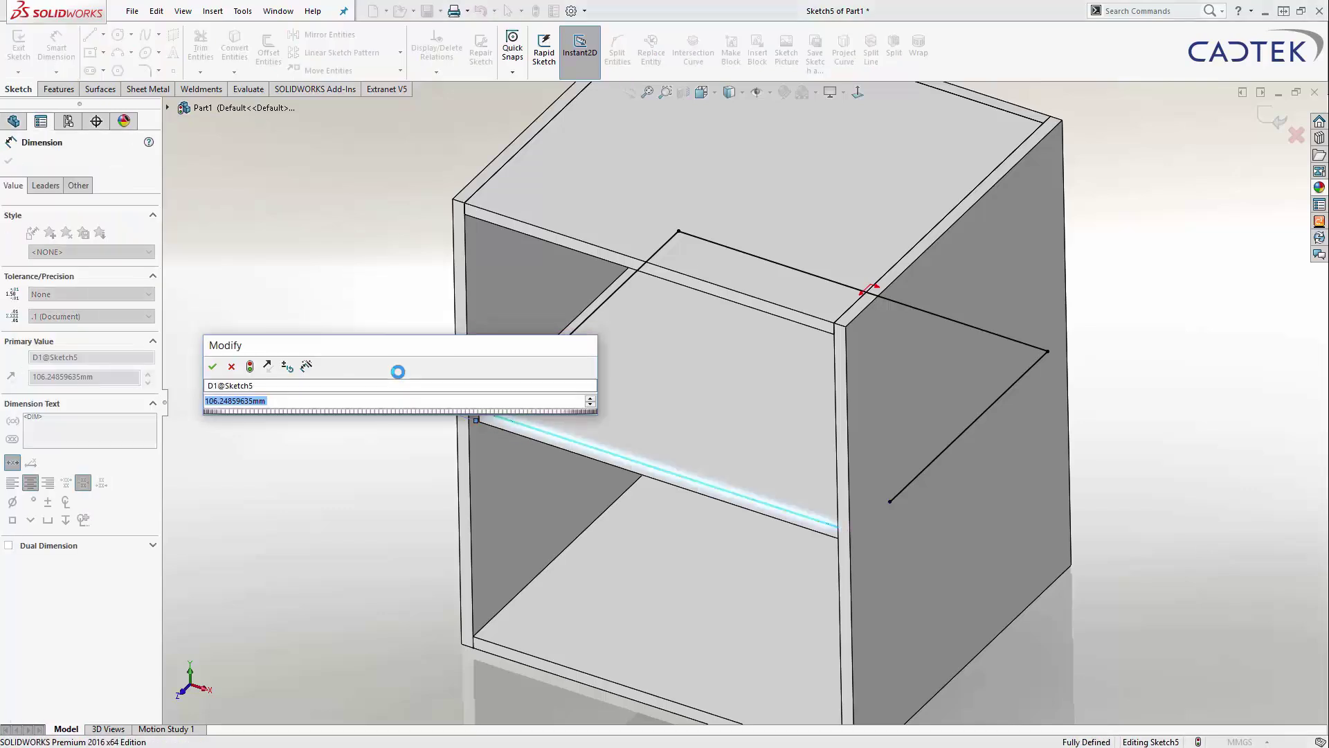
pyautogui.write('25')
pyautogui.press('Return')
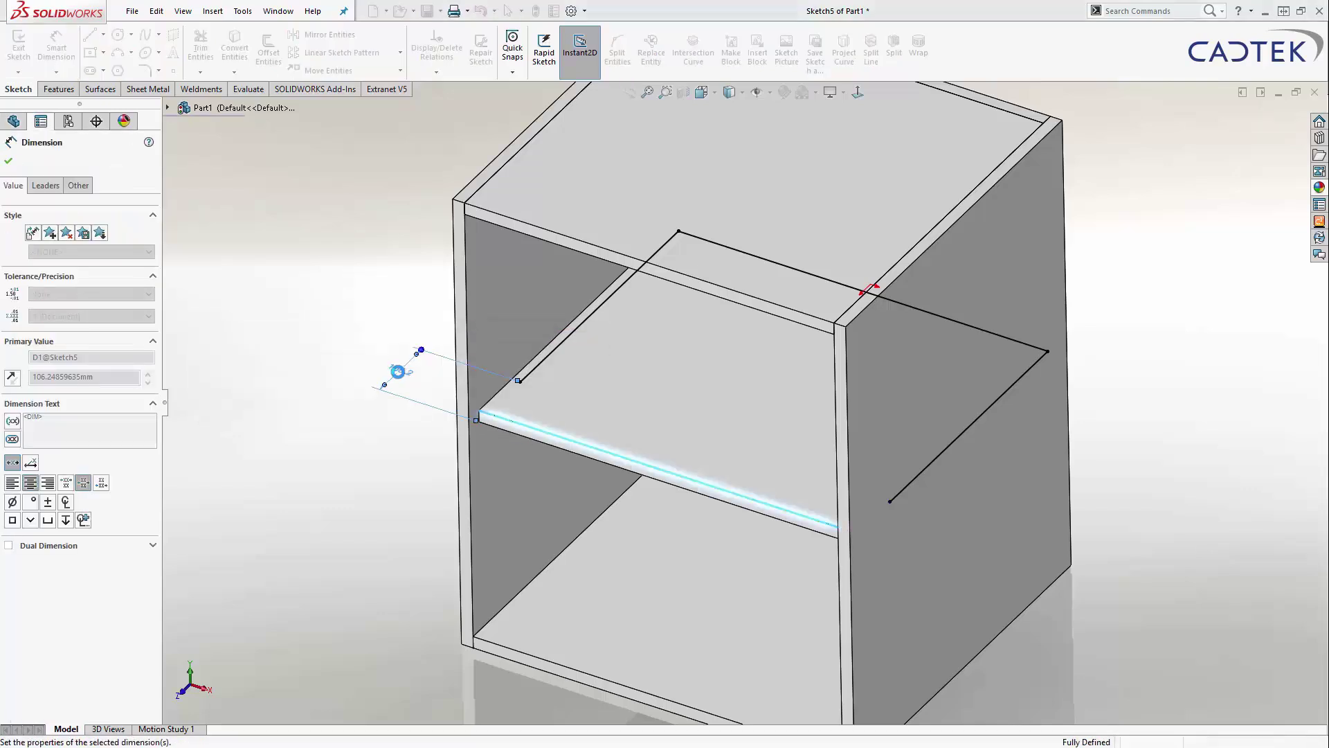
# - Set the line end's setback from the shelf's front edge to 50 mm
pyautogui.doubleClick(383, 391)
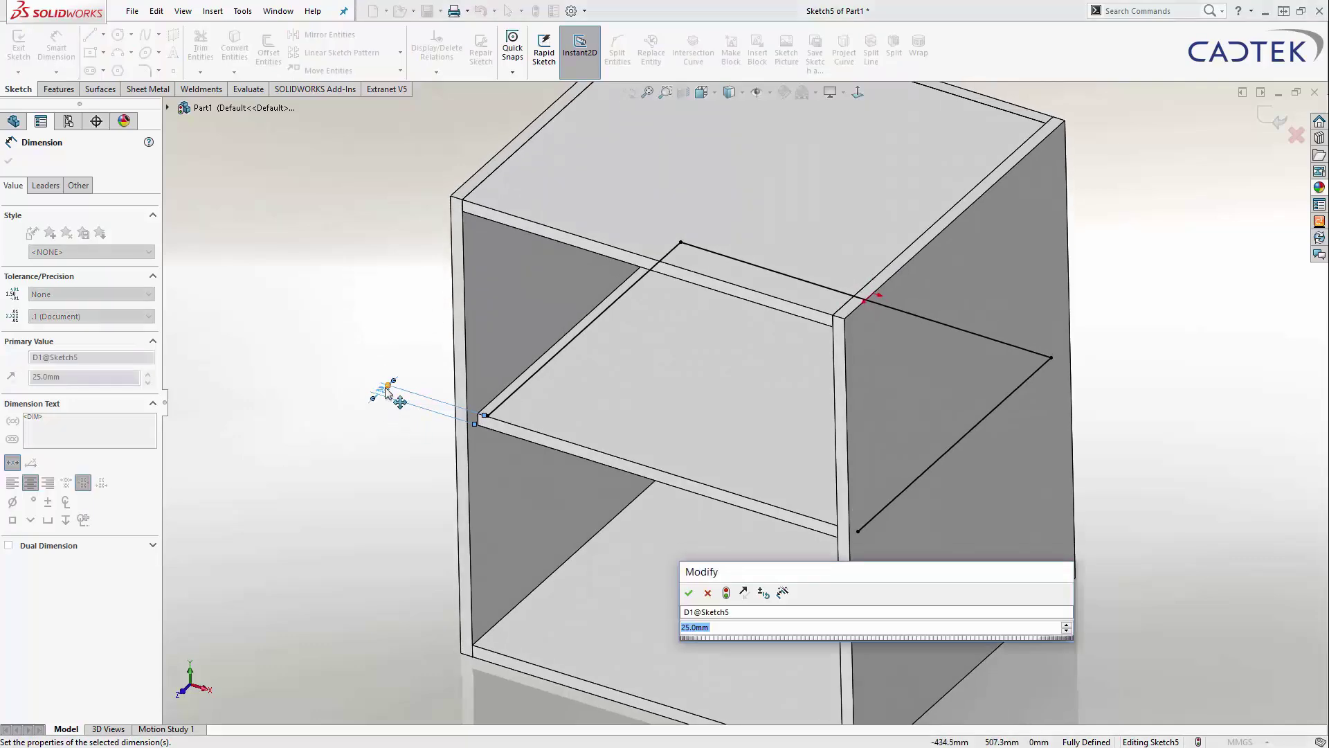
pyautogui.write('50')
pyautogui.press('Return')
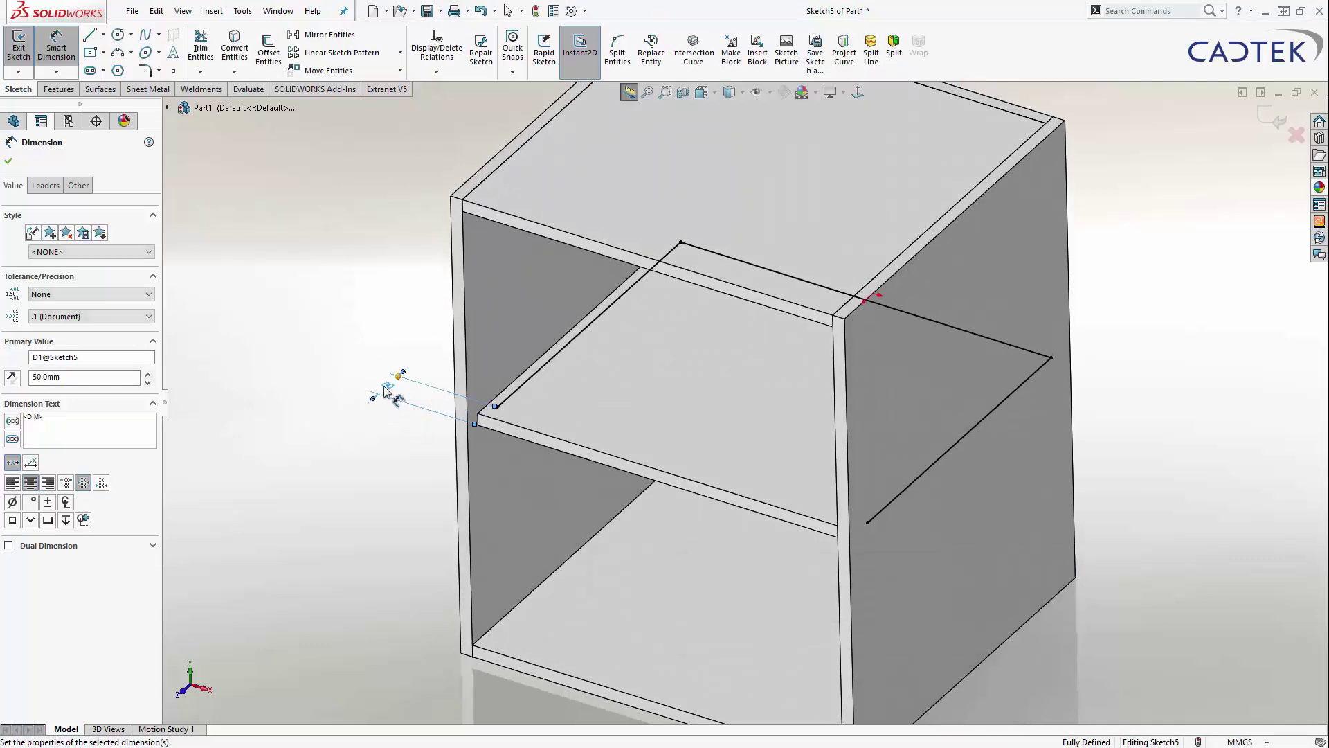
# - Finish the sketch under the shelf and start a Structural Member
pyautogui.click(363, 303)
pyautogui.scroll(3, 376, 415)
pyautogui.moveTo(874, 284); pyautogui.dragTo(914, 196, button='middle')
pyautogui.hotkey('ctrl', 'b')
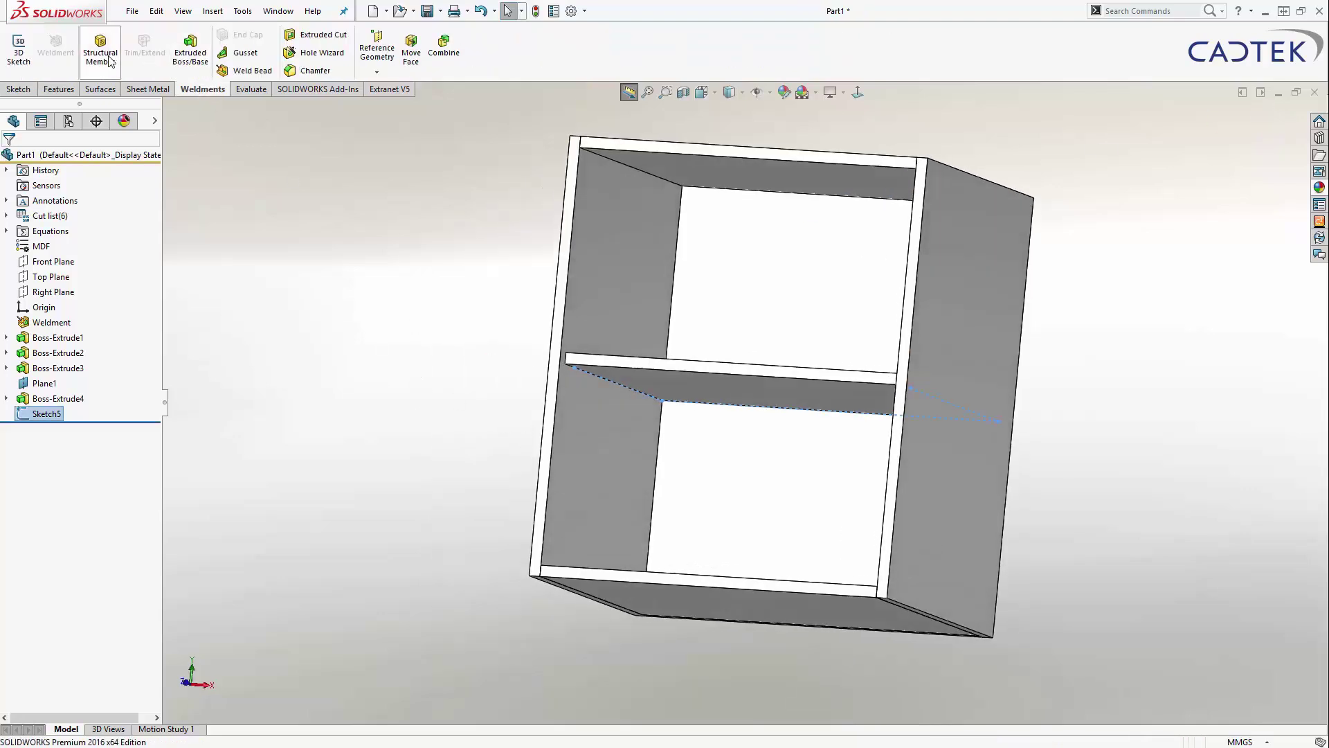
pyautogui.click(101, 52)
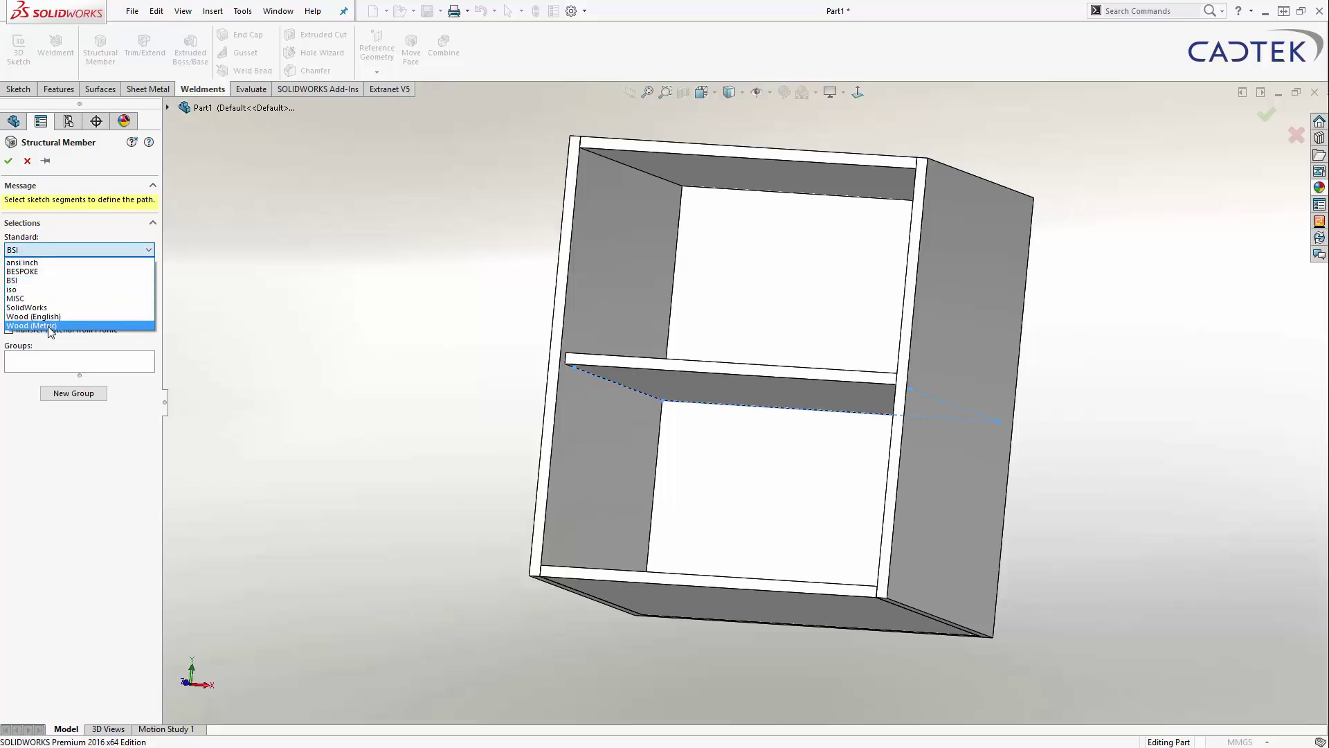
# - Try the Wood (Metric) standard with the Hardwood and Softwood types and look through the Softwood sizes
pyautogui.click(50, 326)
pyautogui.click(41, 279)
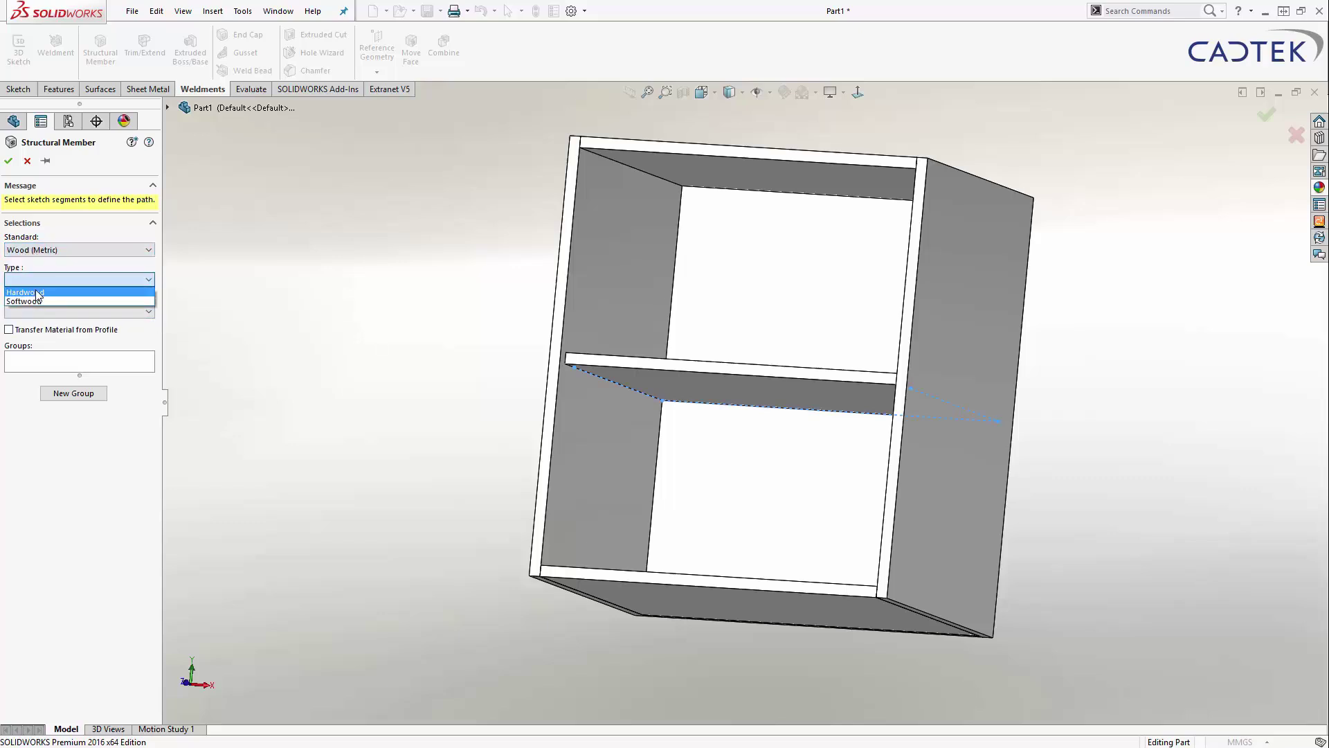
pyautogui.click(38, 293)
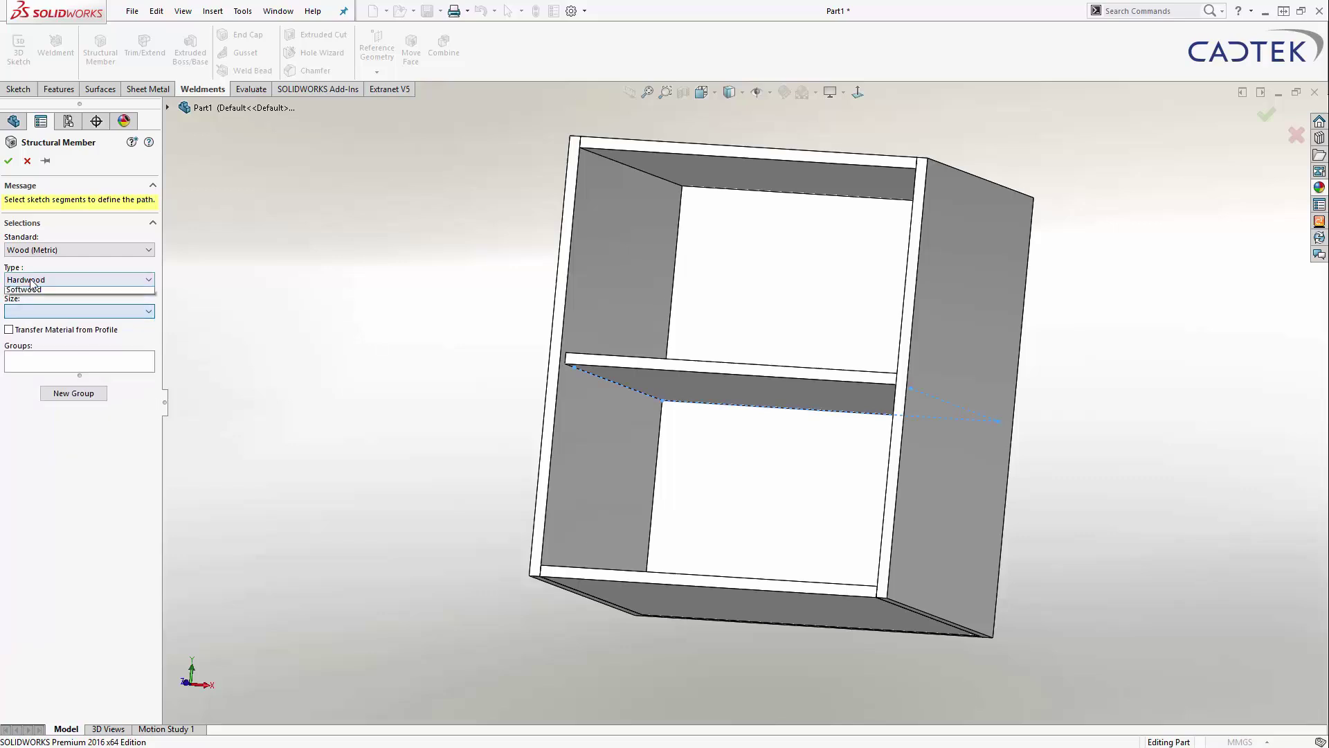
pyautogui.click(32, 280)
pyautogui.click(33, 303)
pyautogui.click(39, 311)
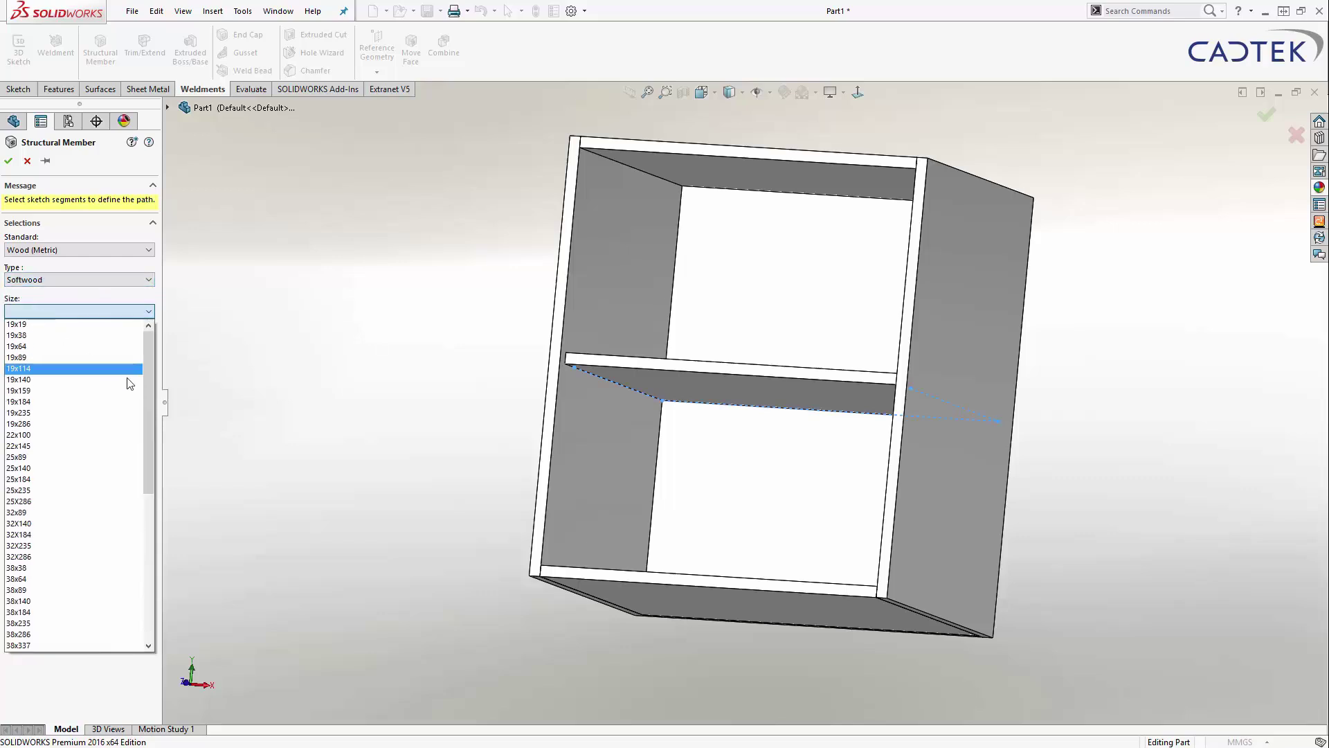
# - Set the structural member profile to the Wood (English) standard, type Softwood, size 1x2
pyautogui.click(58, 251)
pyautogui.click(48, 317)
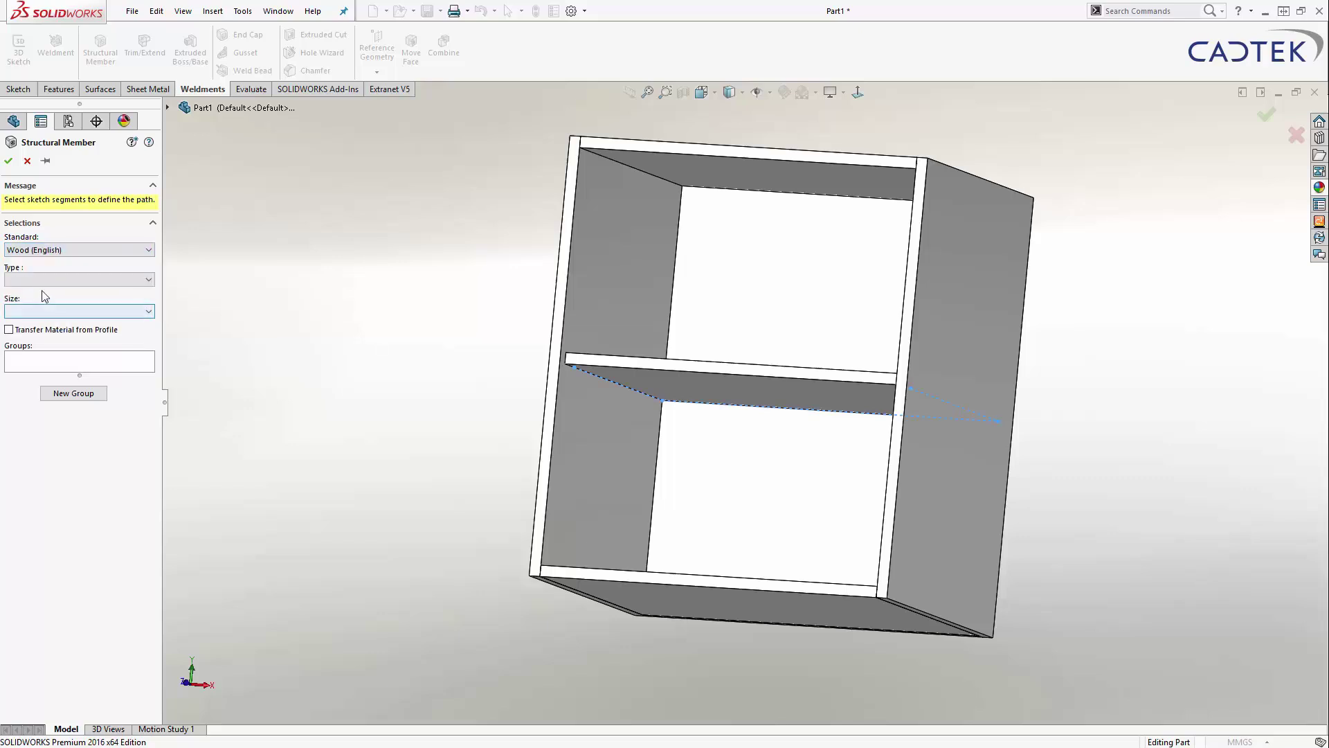
pyautogui.click(38, 280)
pyautogui.click(27, 319)
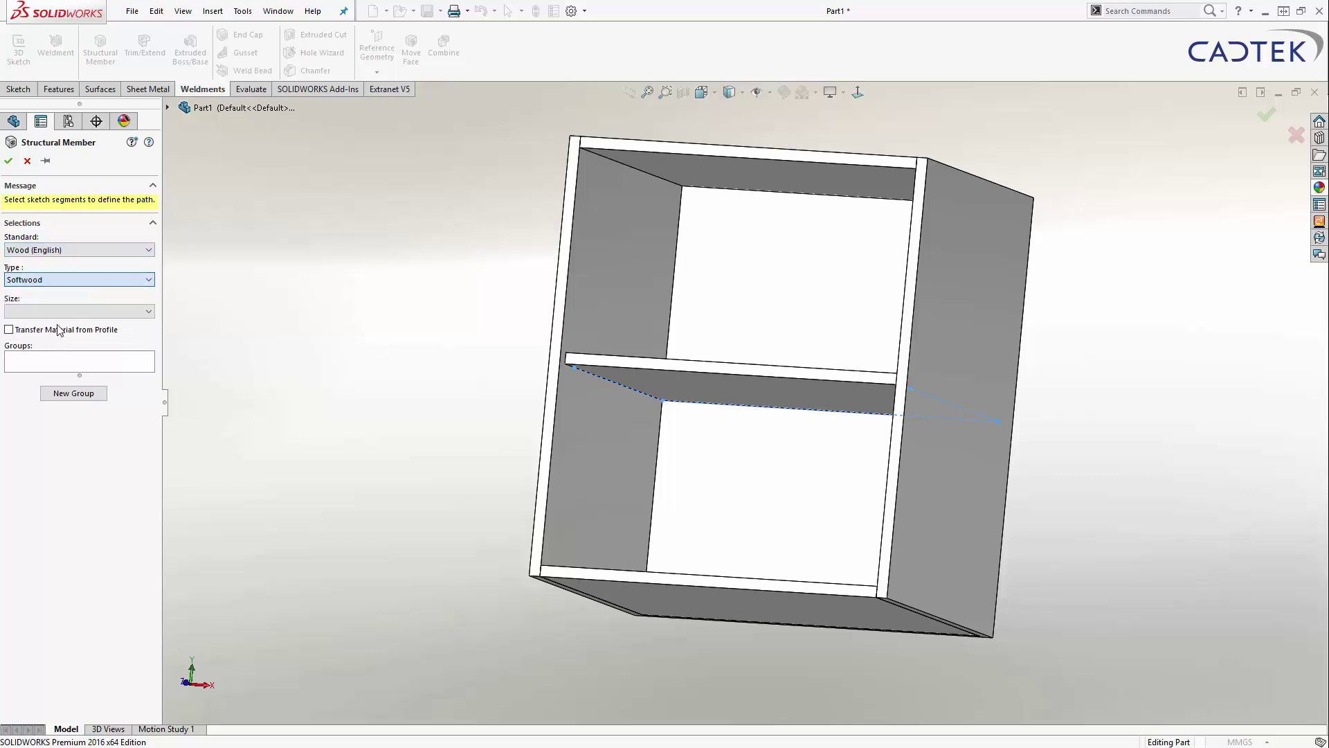
pyautogui.click(43, 312)
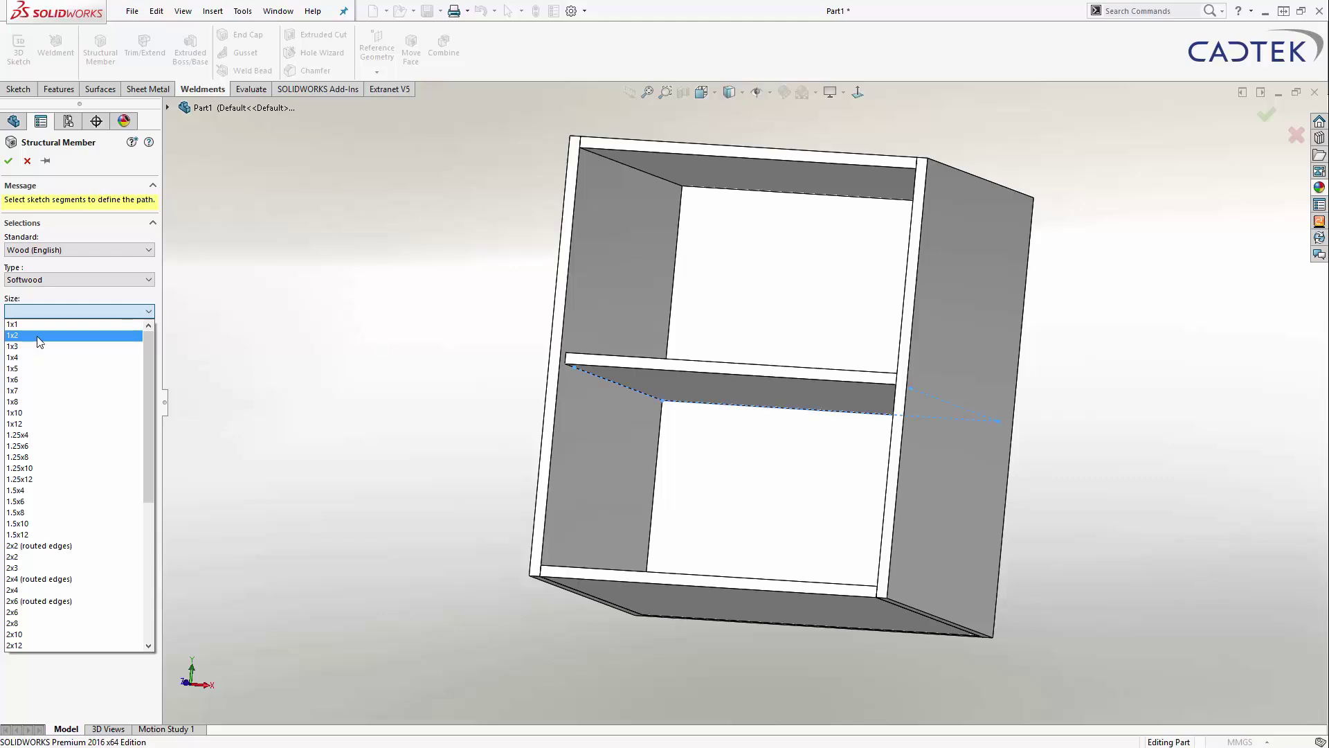
pyautogui.moveTo(147, 353)
pyautogui.mouseDown()
pyautogui.moveTo(128, 493)
pyautogui.moveTo(151, 361)
pyautogui.mouseUp()
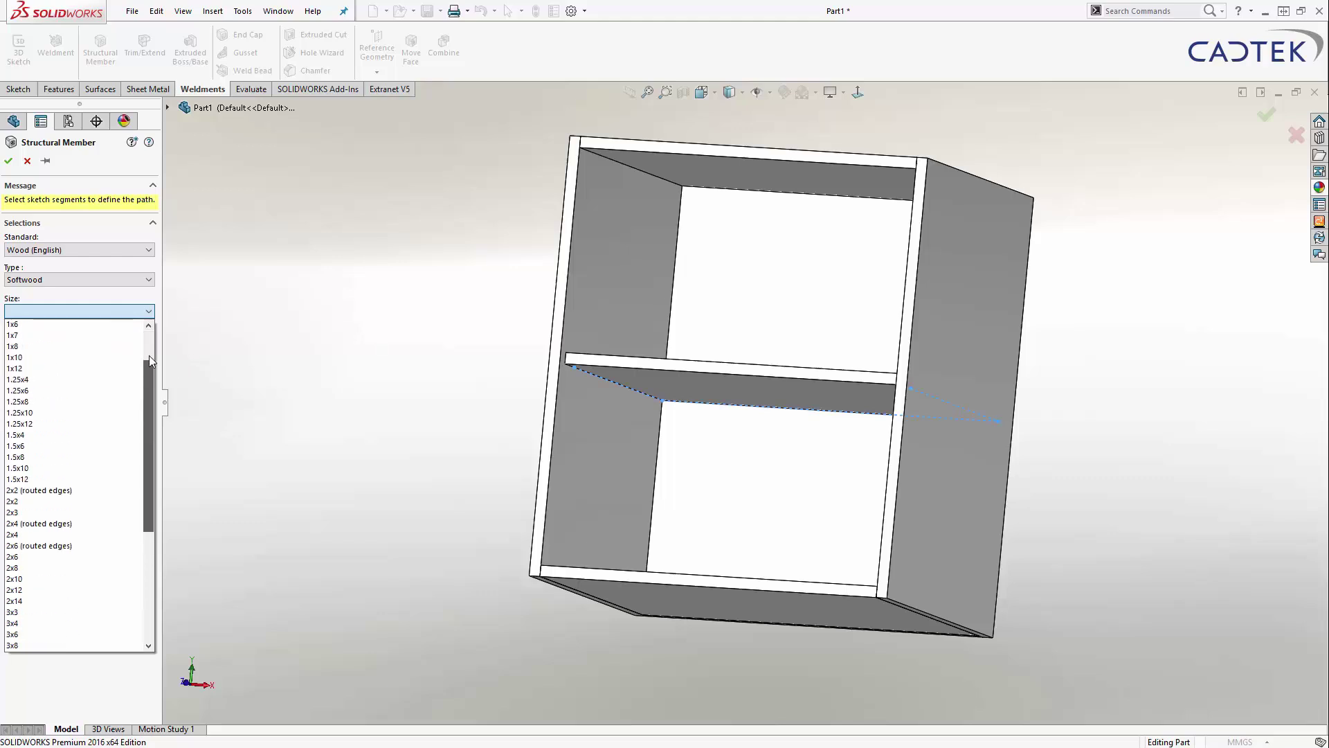
pyautogui.scroll(2, 149, 355)
pyautogui.click(21, 336)
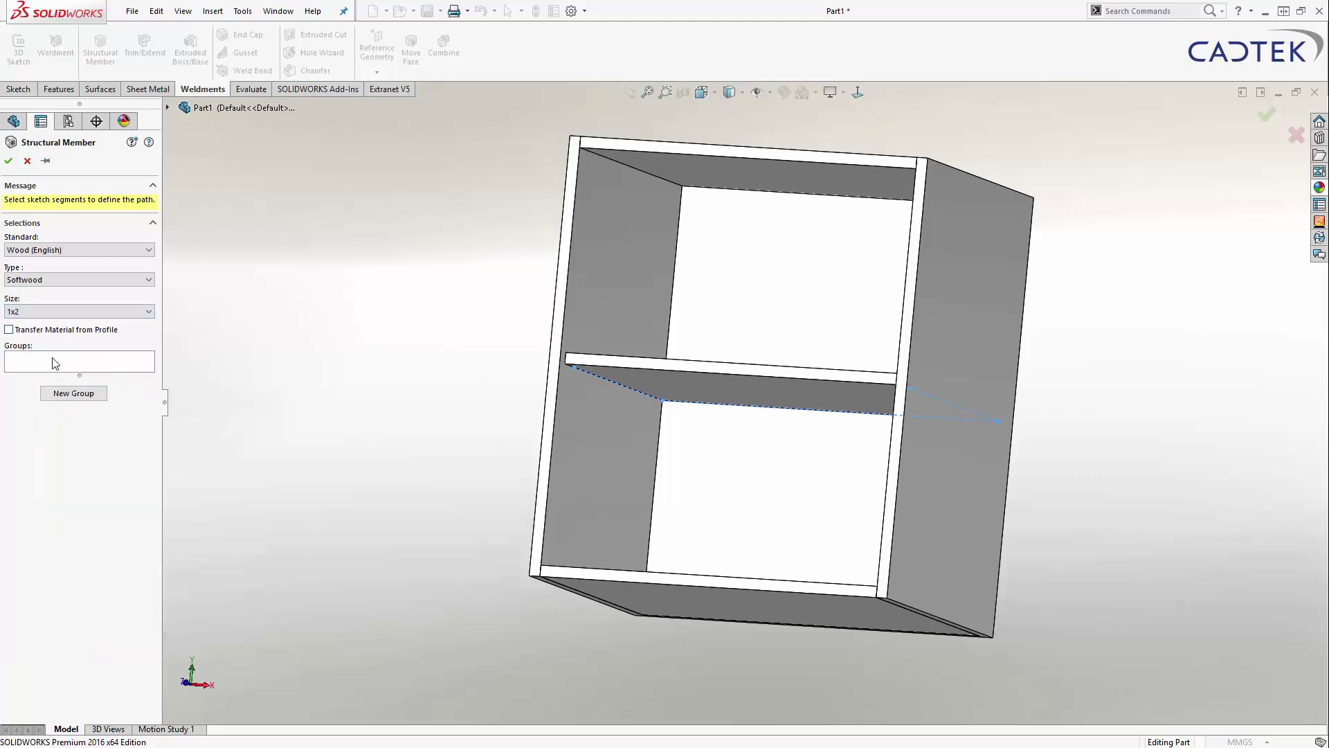
# - Use the sketch's left side line as path, rotate the profile 90 degrees and locate it by its upper outer corner
pyautogui.click(56, 363)
pyautogui.scroll(-5, 573, 390)
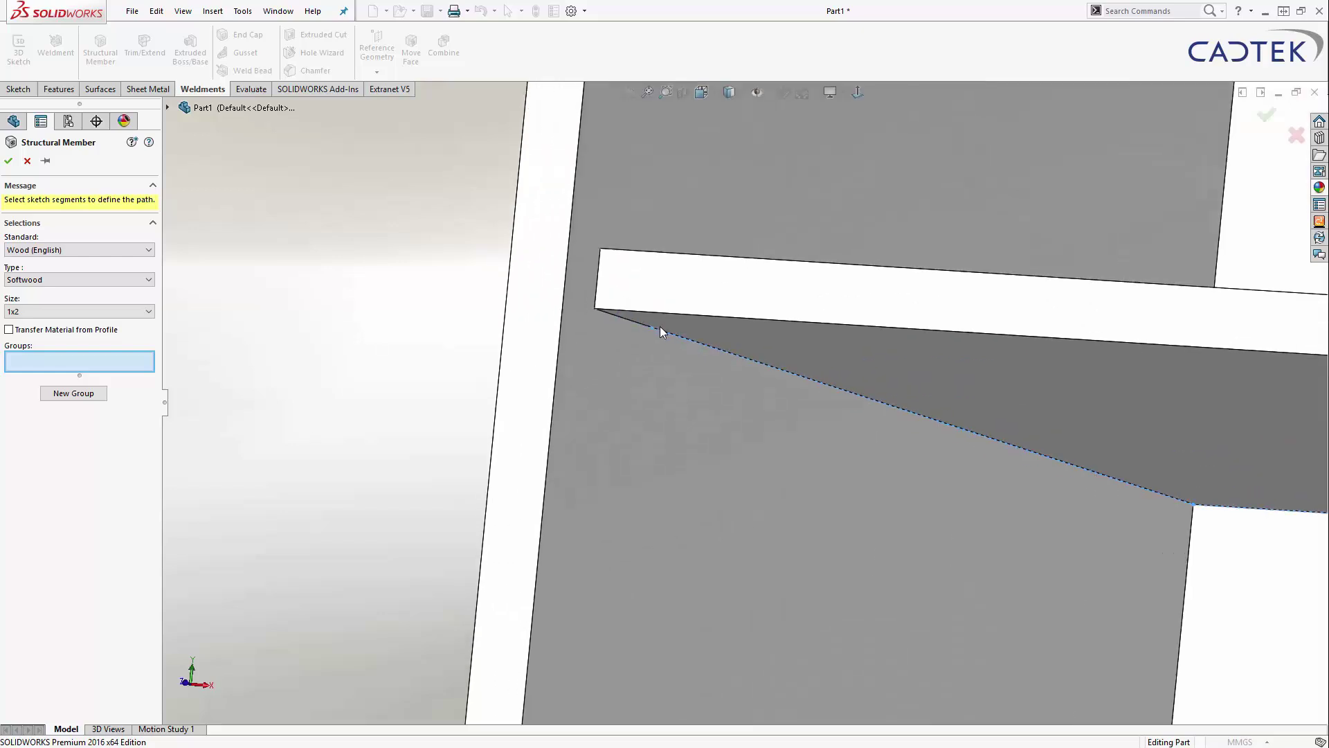
pyautogui.click(684, 339)
pyautogui.scroll(4, 729, 372)
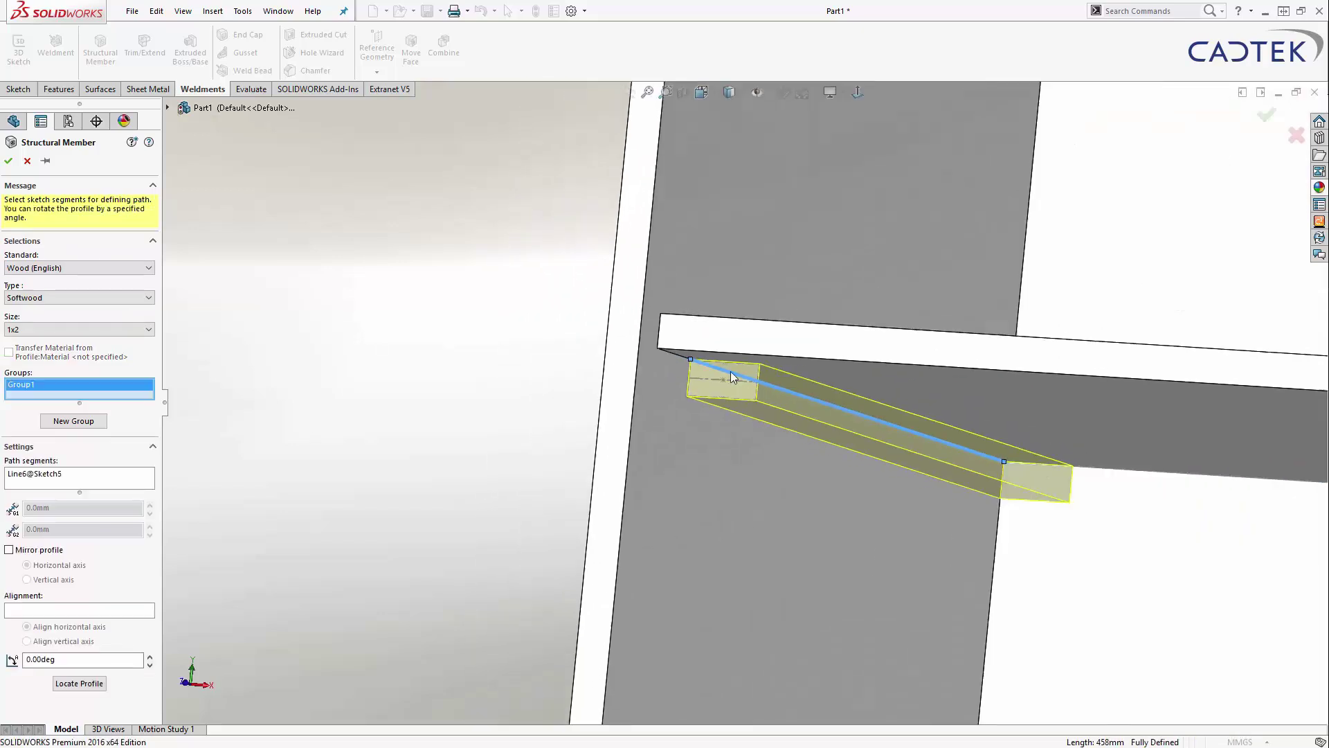
pyautogui.scroll(3, 890, 419)
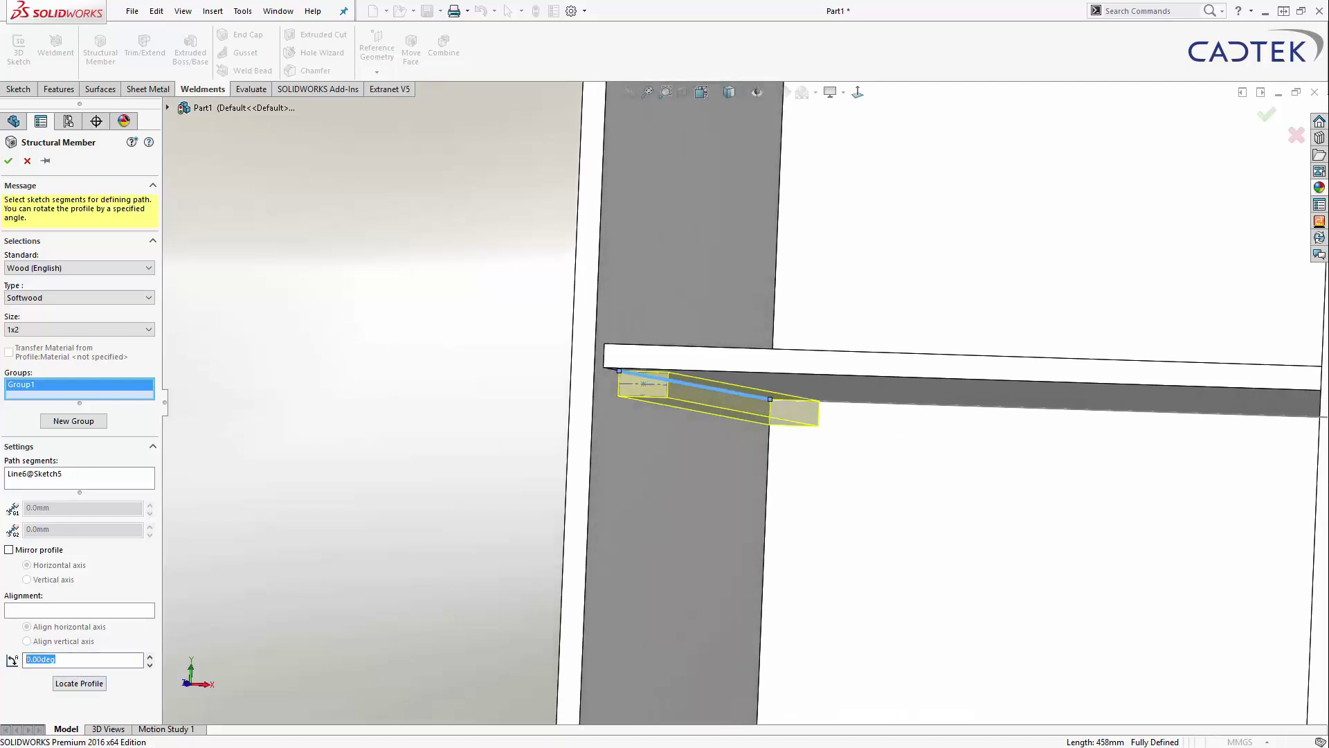
pyautogui.write('90')
pyautogui.press('Return')
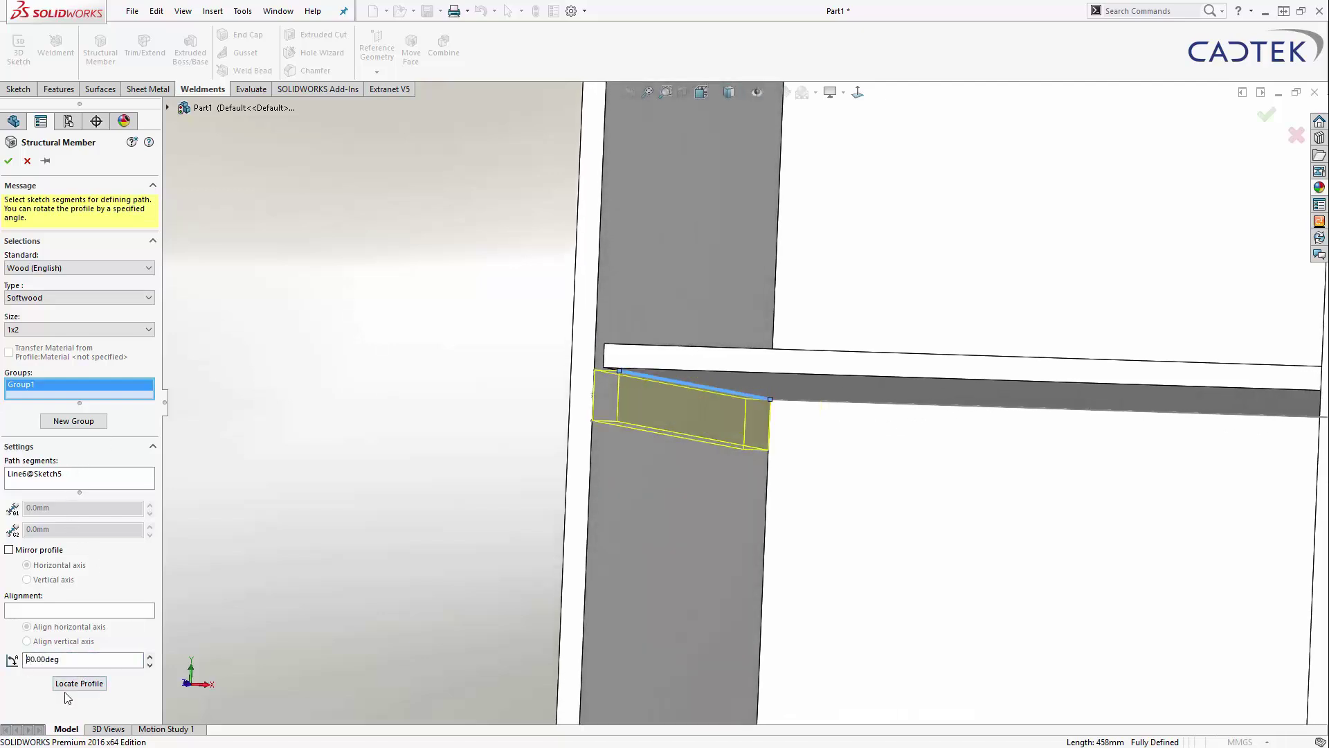
pyautogui.click(79, 683)
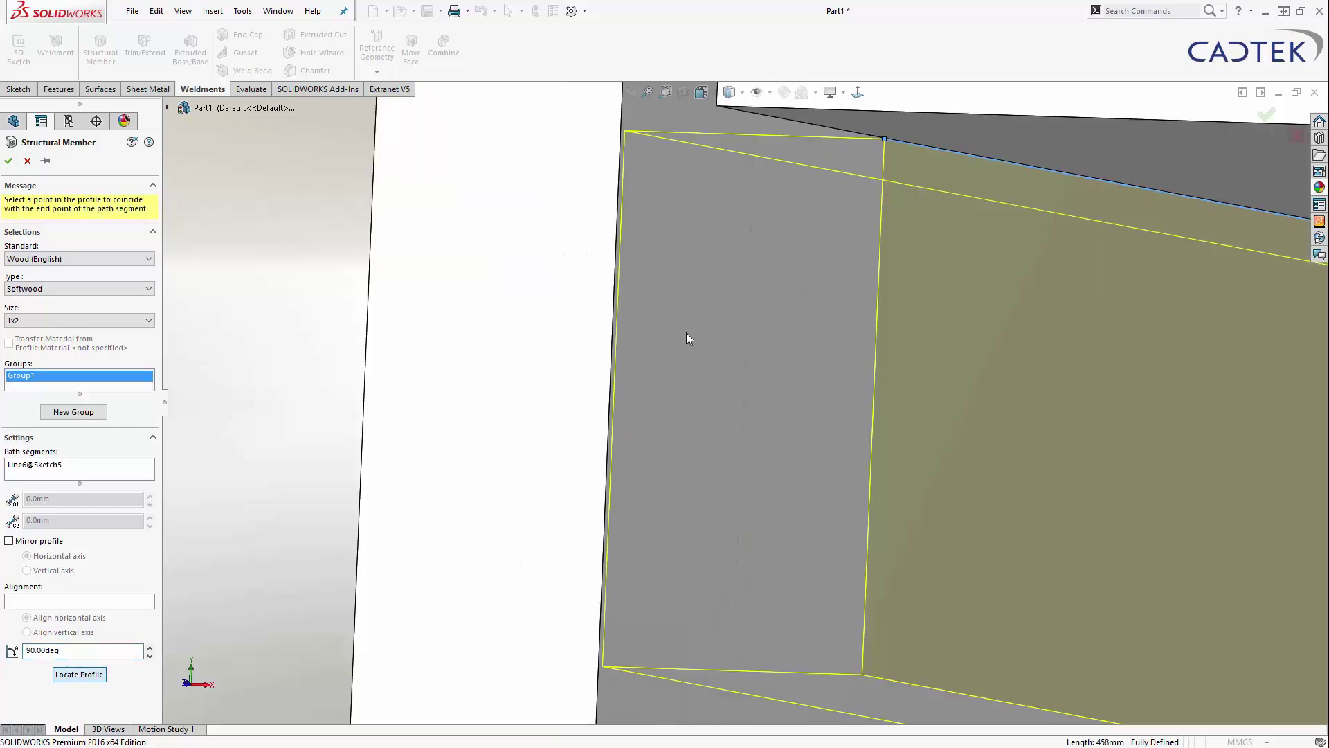
pyautogui.click(626, 131)
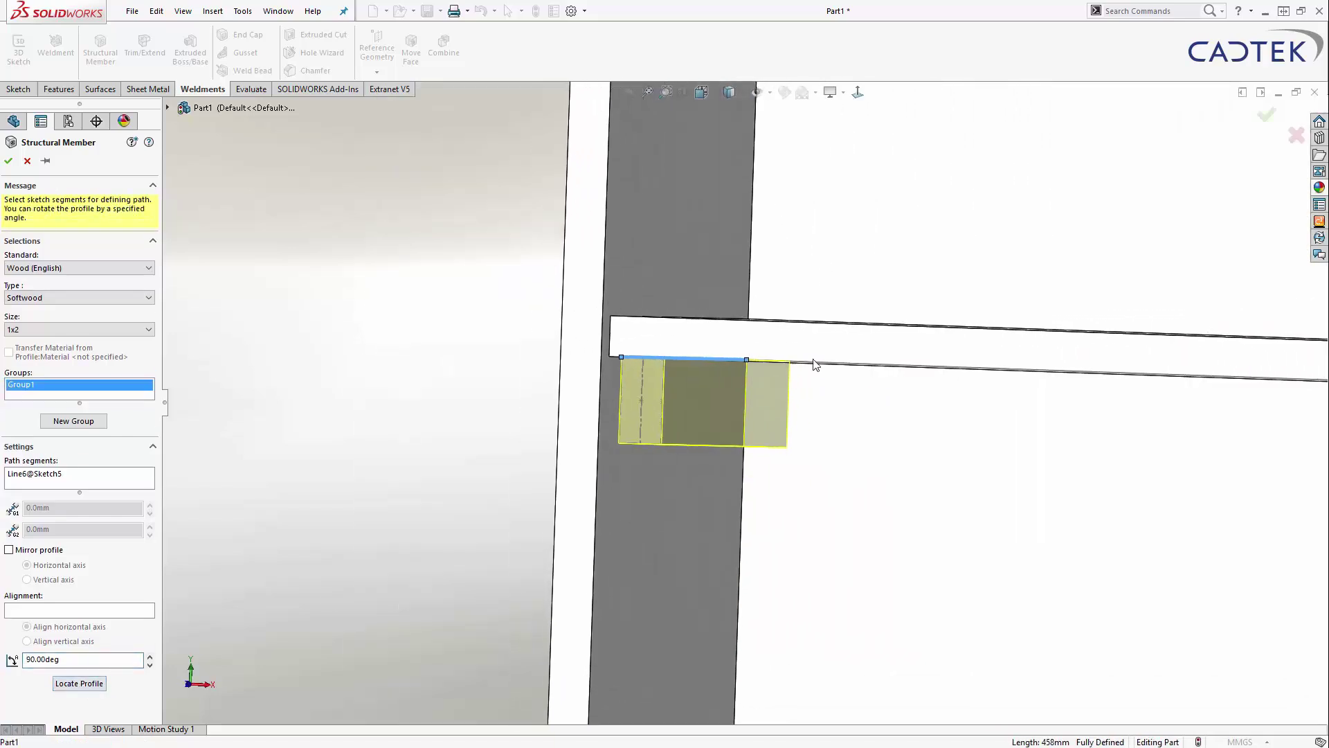
# - Add the sketch's back line and right side line to the structural member's path group
pyautogui.click(821, 367)
pyautogui.scroll(3, 828, 379)
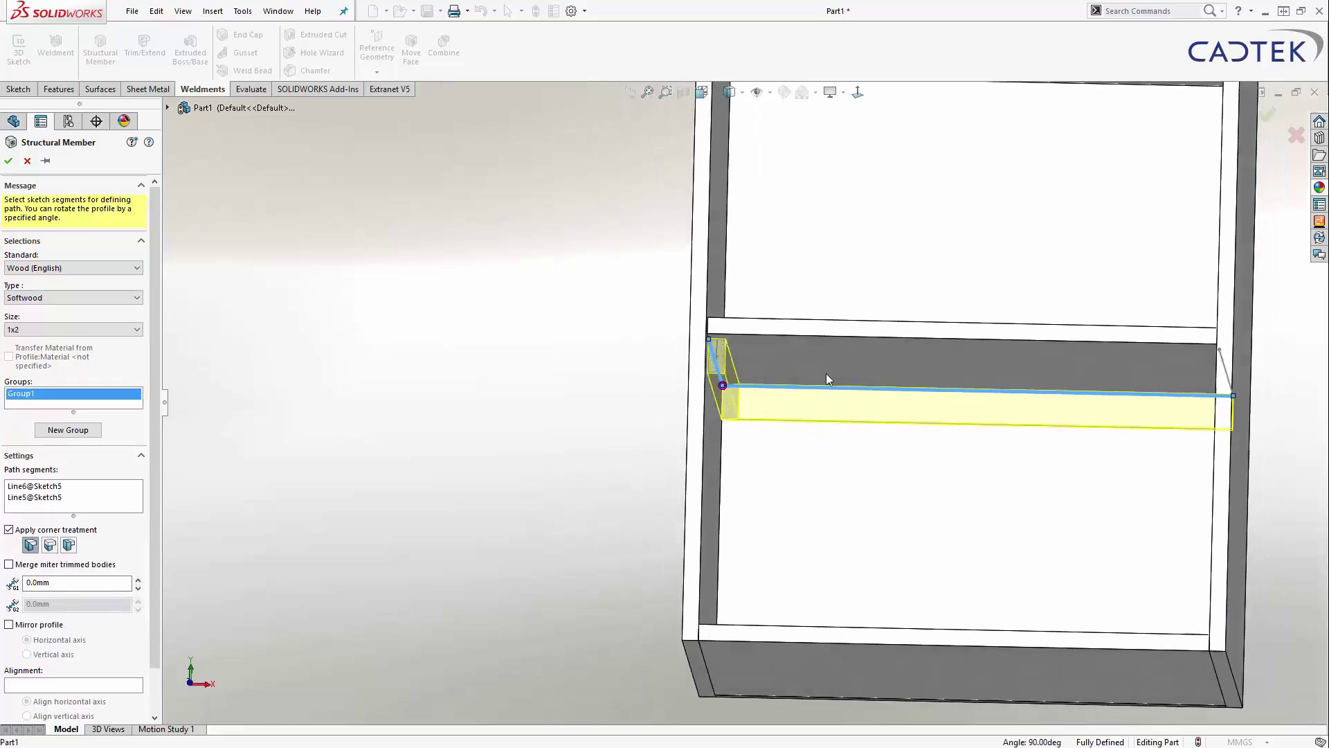
pyautogui.moveTo(825, 373); pyautogui.dragTo(1028, 380, button='middle')
pyautogui.scroll(-3, 1030, 367)
pyautogui.click(1043, 348)
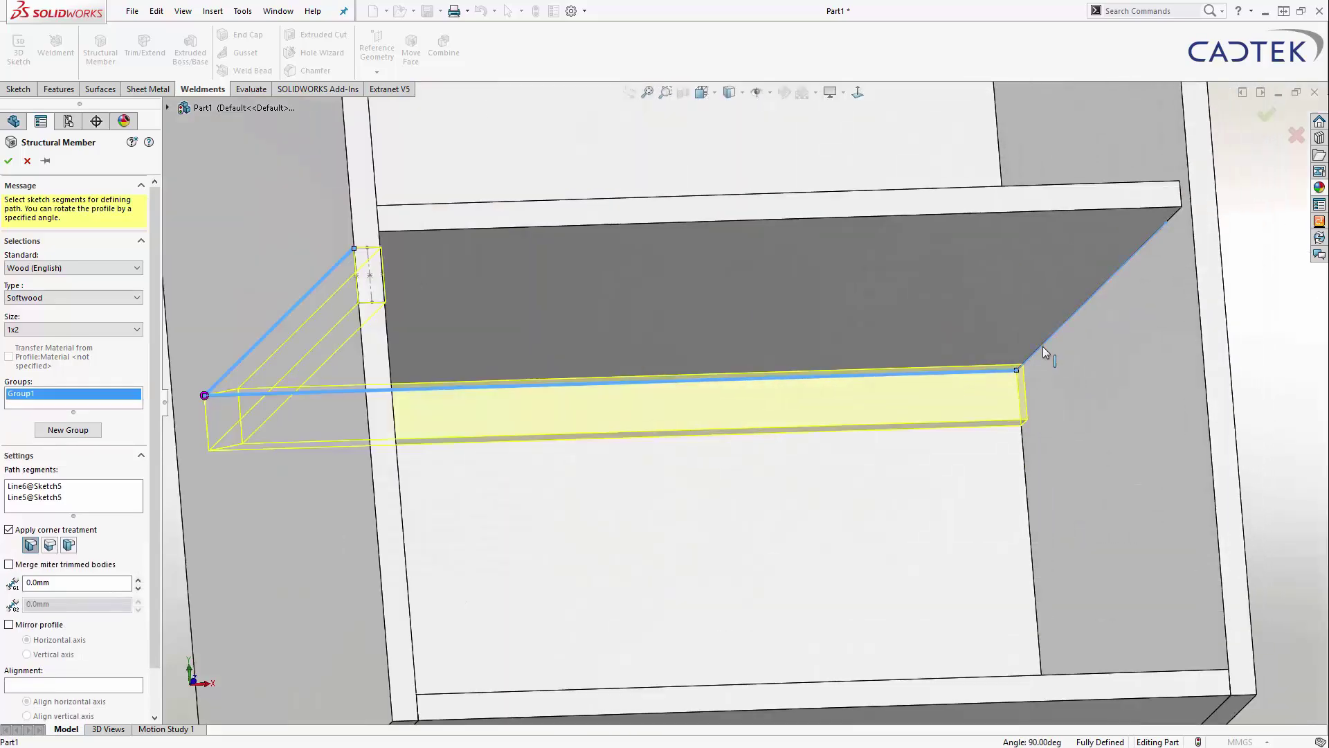
# - Change the group's corner treatment from mitered ends to End Butt2
pyautogui.scroll(3, 1023, 342)
pyautogui.moveTo(900, 512); pyautogui.dragTo(874, 443, button='middle')
pyautogui.scroll(-4, 870, 445)
pyautogui.scroll(-4, 819, 436)
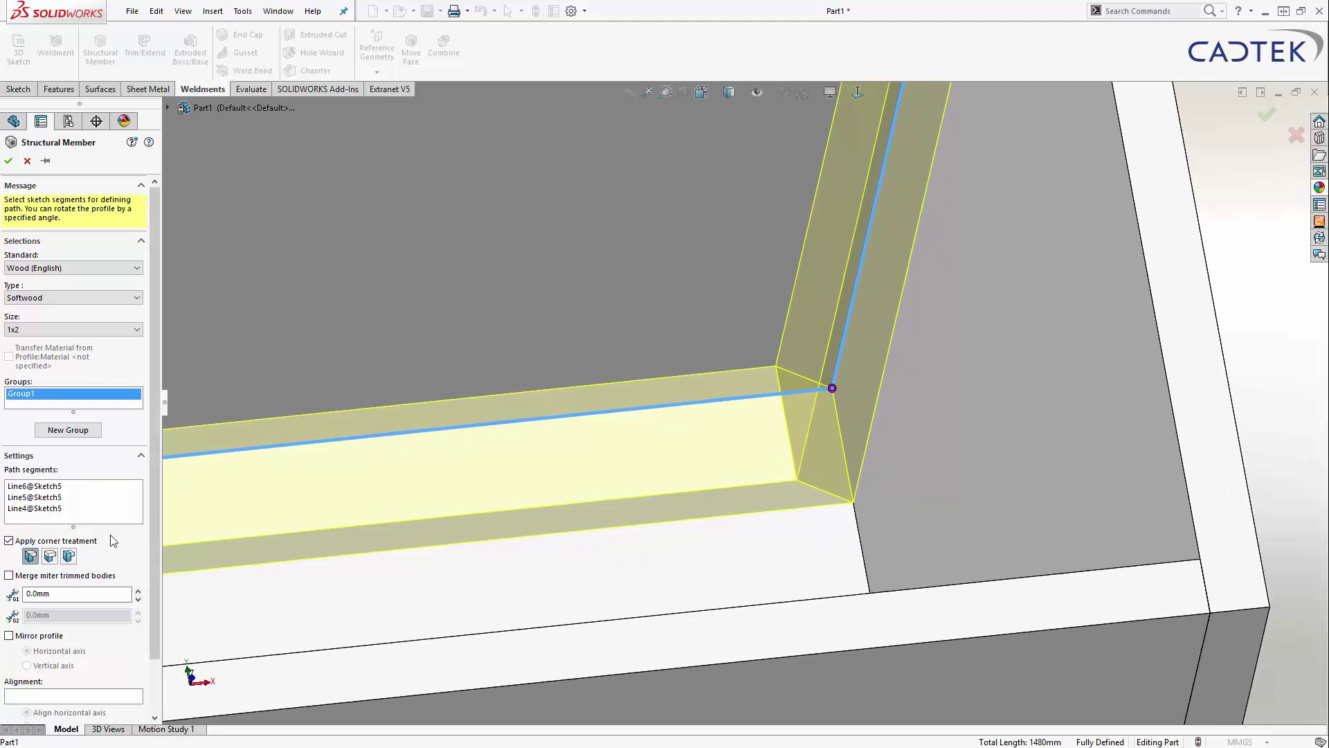
pyautogui.click(68, 556)
pyautogui.scroll(5, 780, 309)
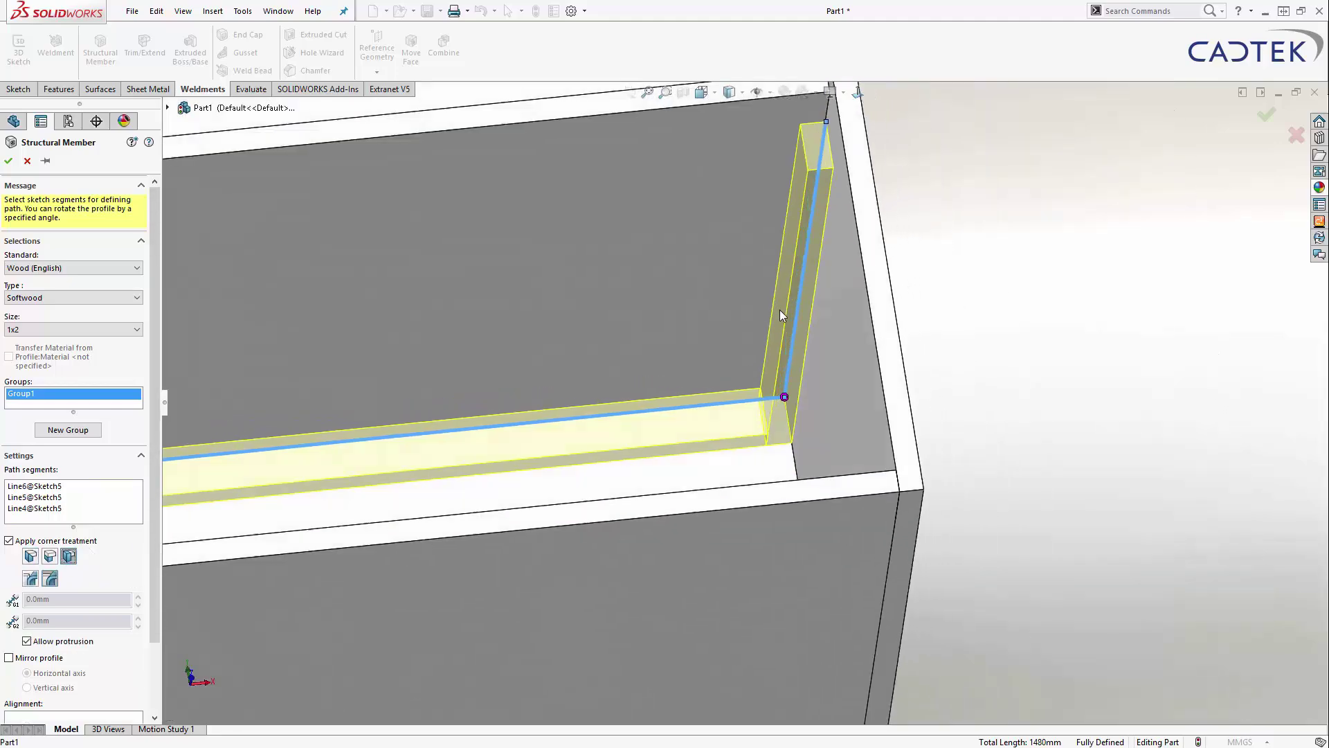
# - Override the left back corner's treatment with End Butt1
pyautogui.scroll(-5, 385, 429)
pyautogui.click(385, 430)
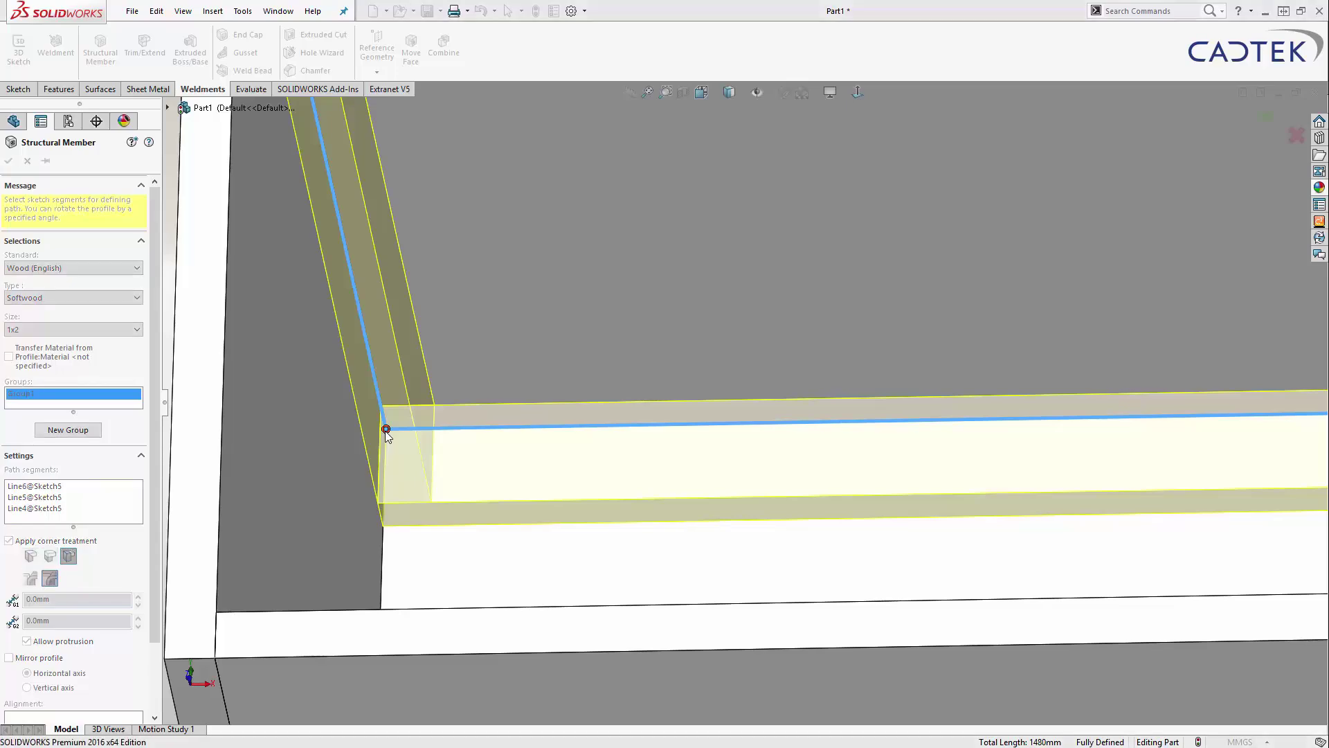
pyautogui.click(385, 429)
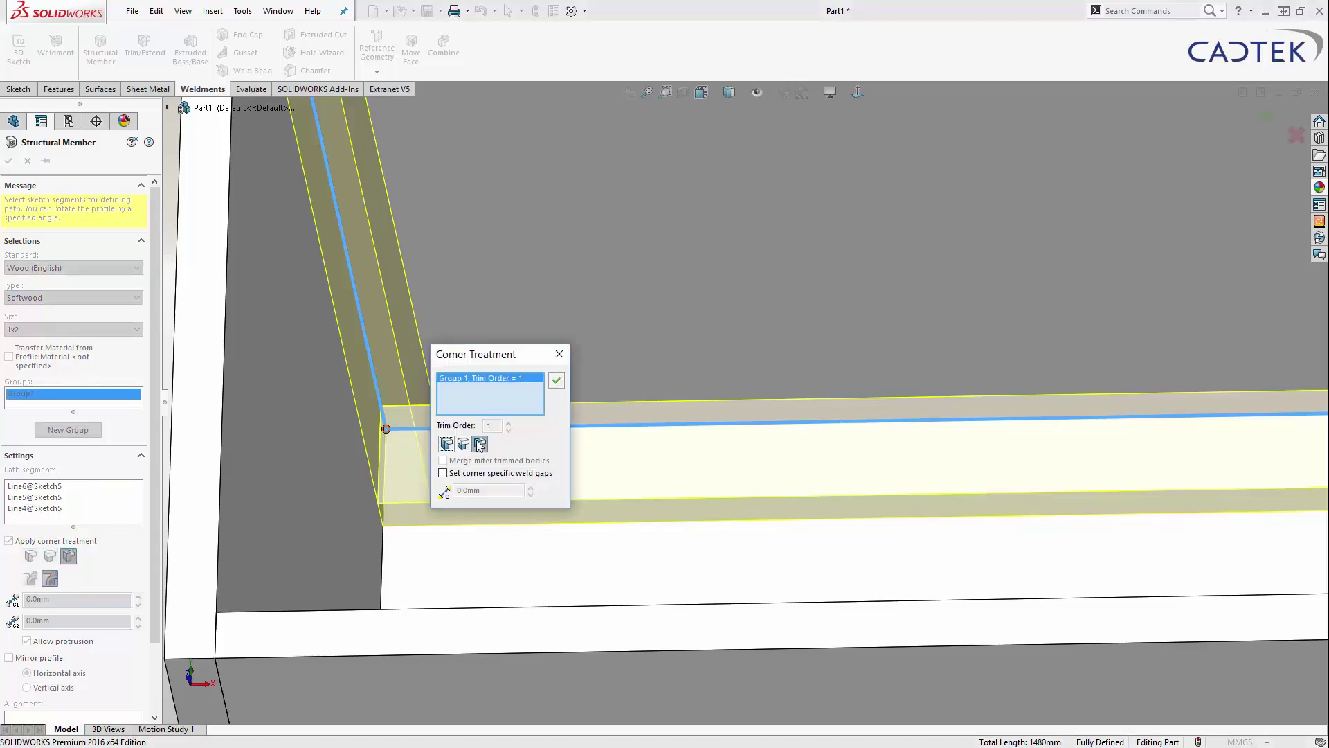
pyautogui.click(463, 444)
pyautogui.scroll(5, 626, 342)
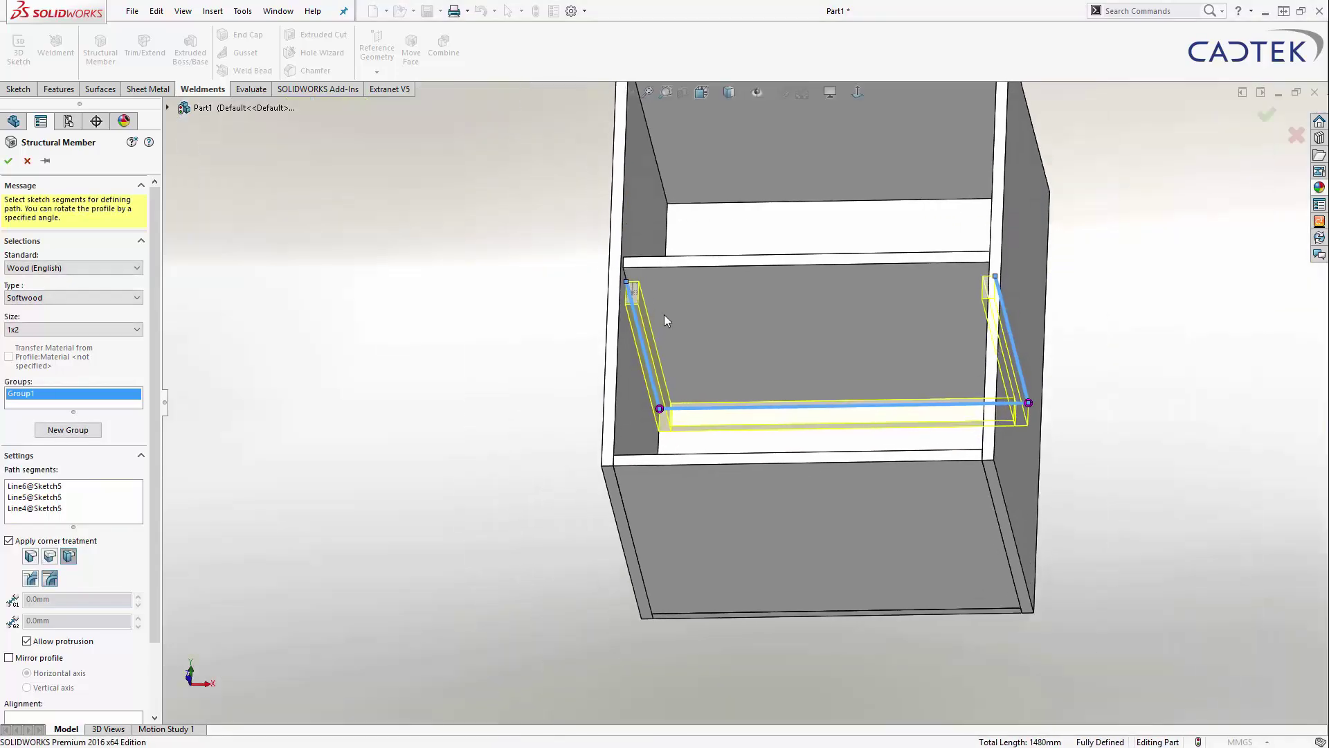
# - Create the three softwood support rails beneath the shelf and hide their path sketch
pyautogui.moveTo(729, 319); pyautogui.dragTo(704, 356, button='middle')
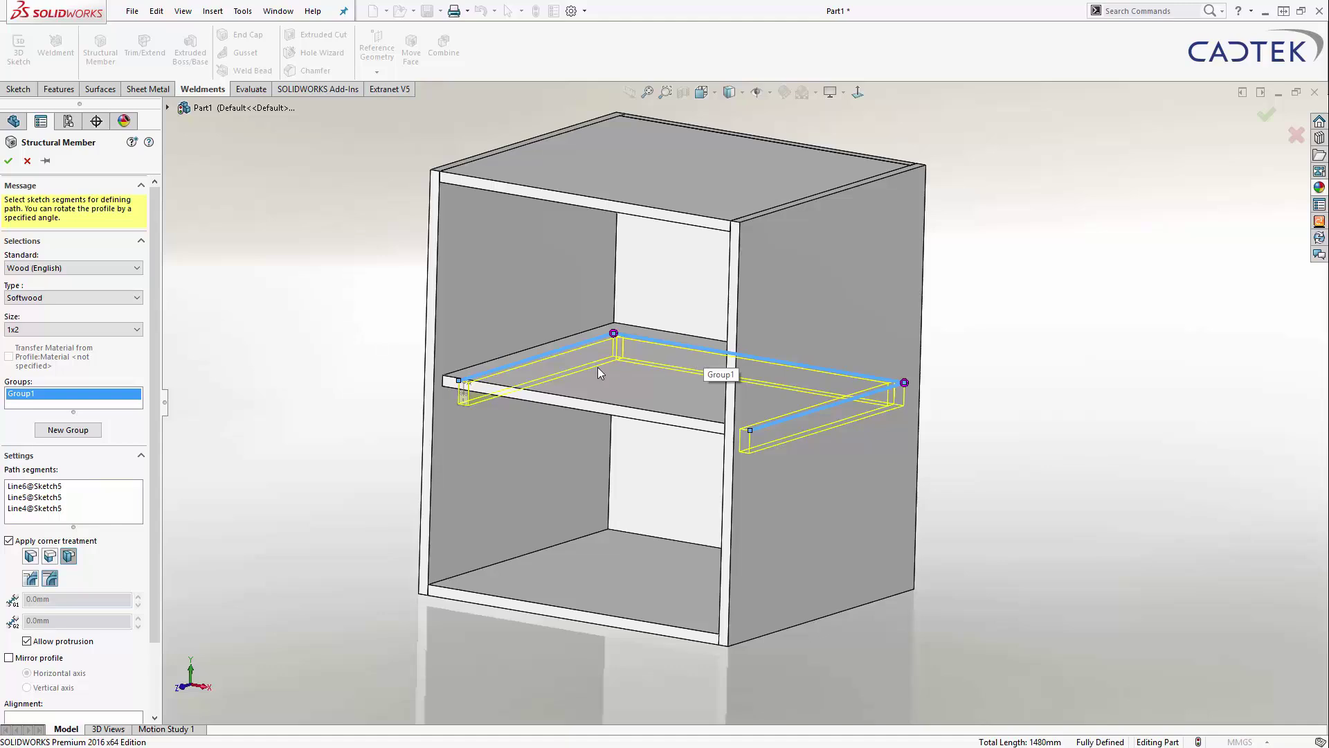
pyautogui.moveTo(317, 311); pyautogui.dragTo(318, 311, button='middle')
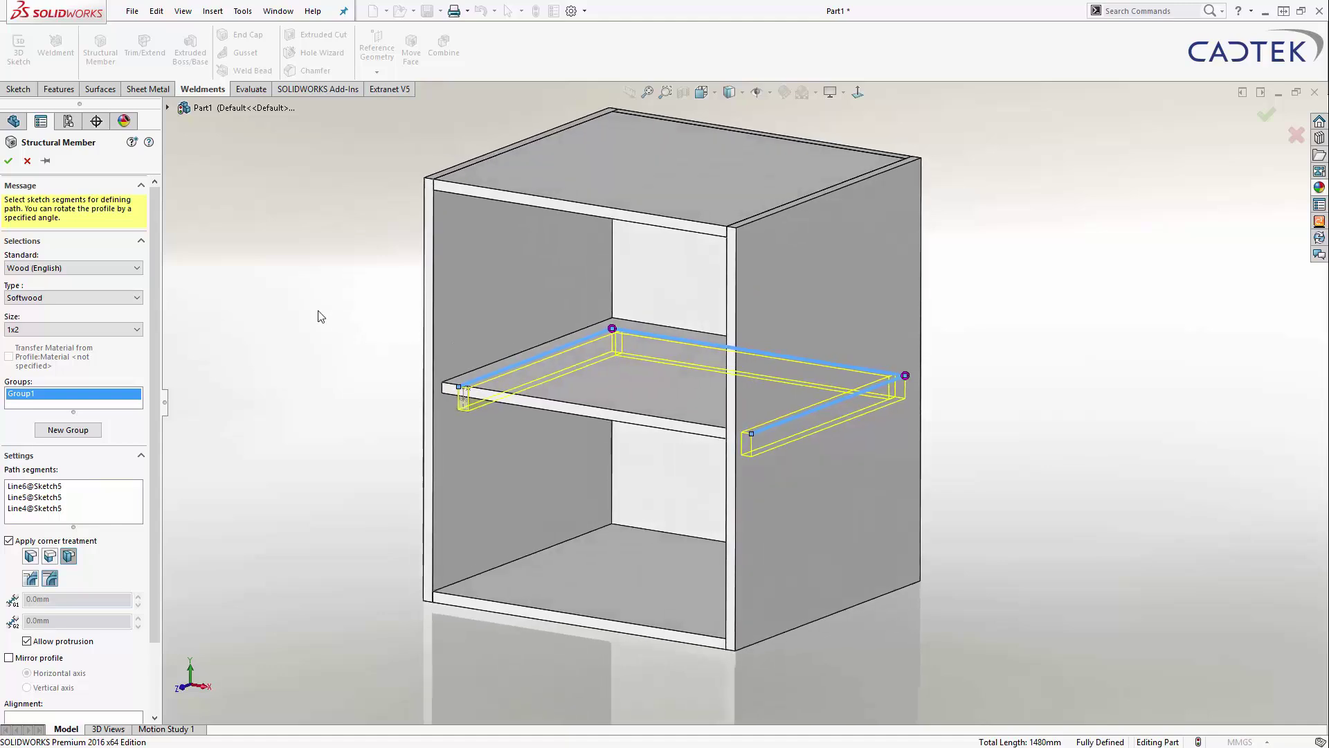
pyautogui.click(9, 162)
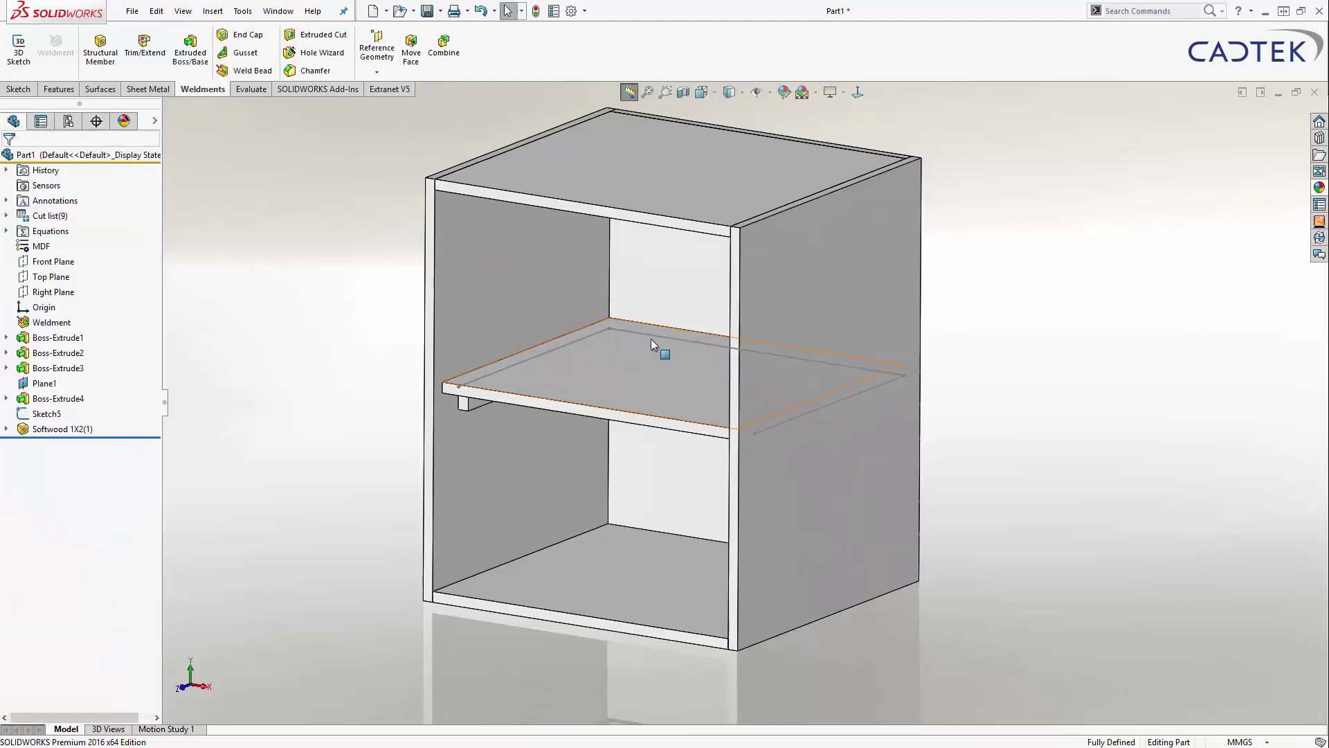
pyautogui.click(650, 335)
pyautogui.click(1131, 354)
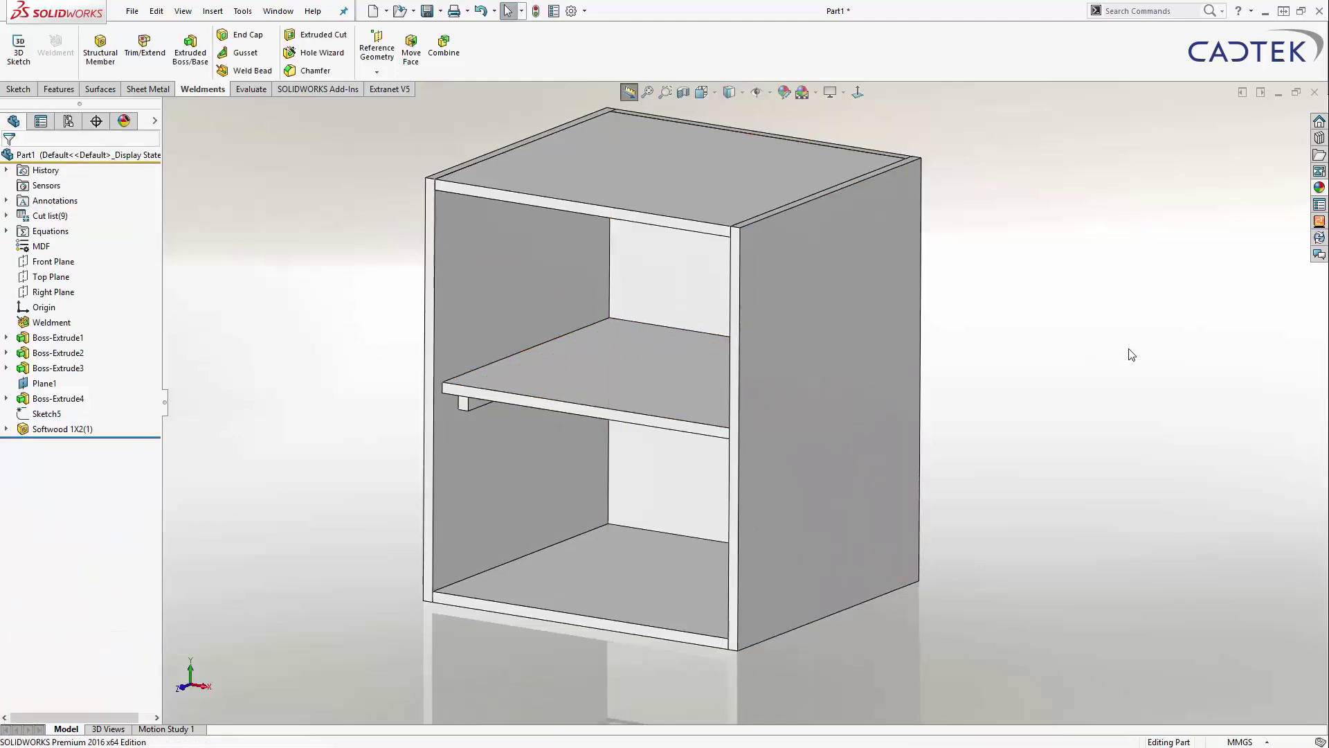
# - Inspect the cabinet from below and from the front to check the softwood rails beneath the shelf
pyautogui.press('Up')
pyautogui.press('Up')
pyautogui.press('Up')
pyautogui.press('Up')
pyautogui.press('Up')
pyautogui.press('Up')
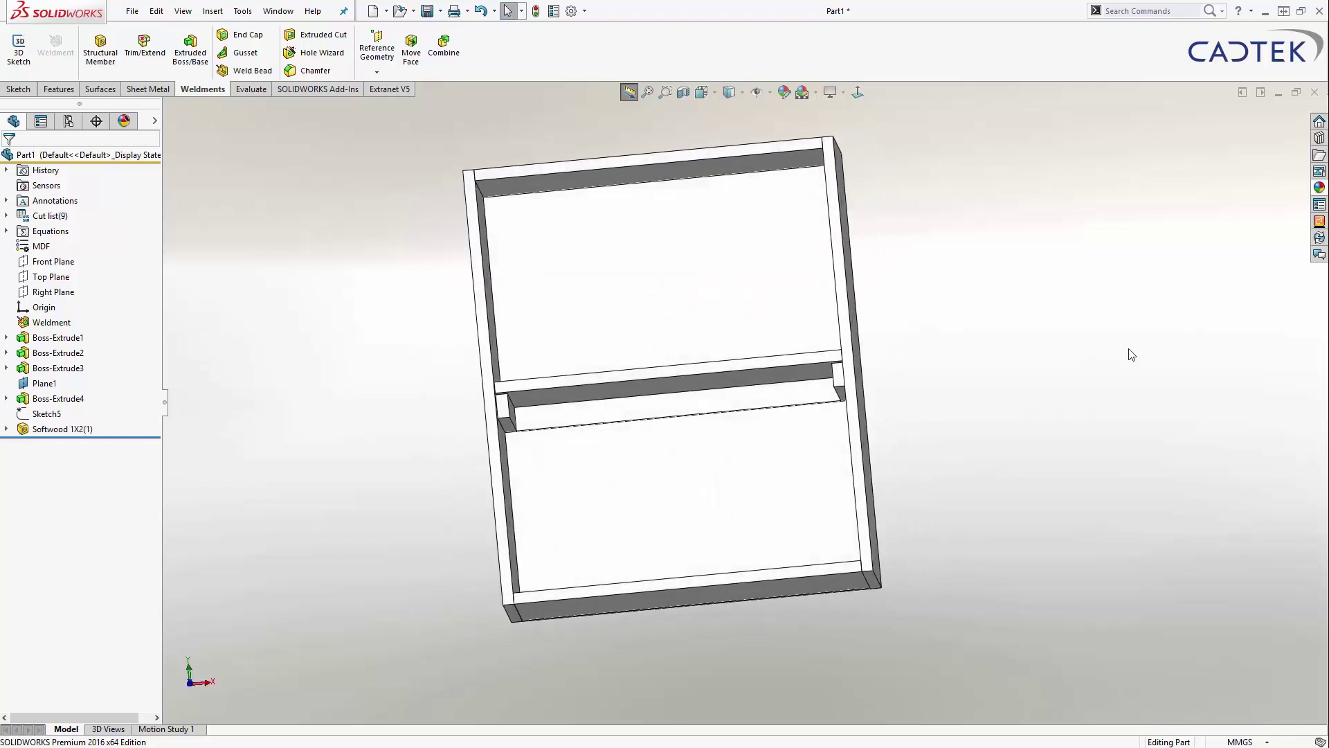
pyautogui.press('Down')
pyautogui.press('Down')
pyautogui.press('Down')
pyautogui.press('Left')
pyautogui.press('Left')
pyautogui.press('Left')
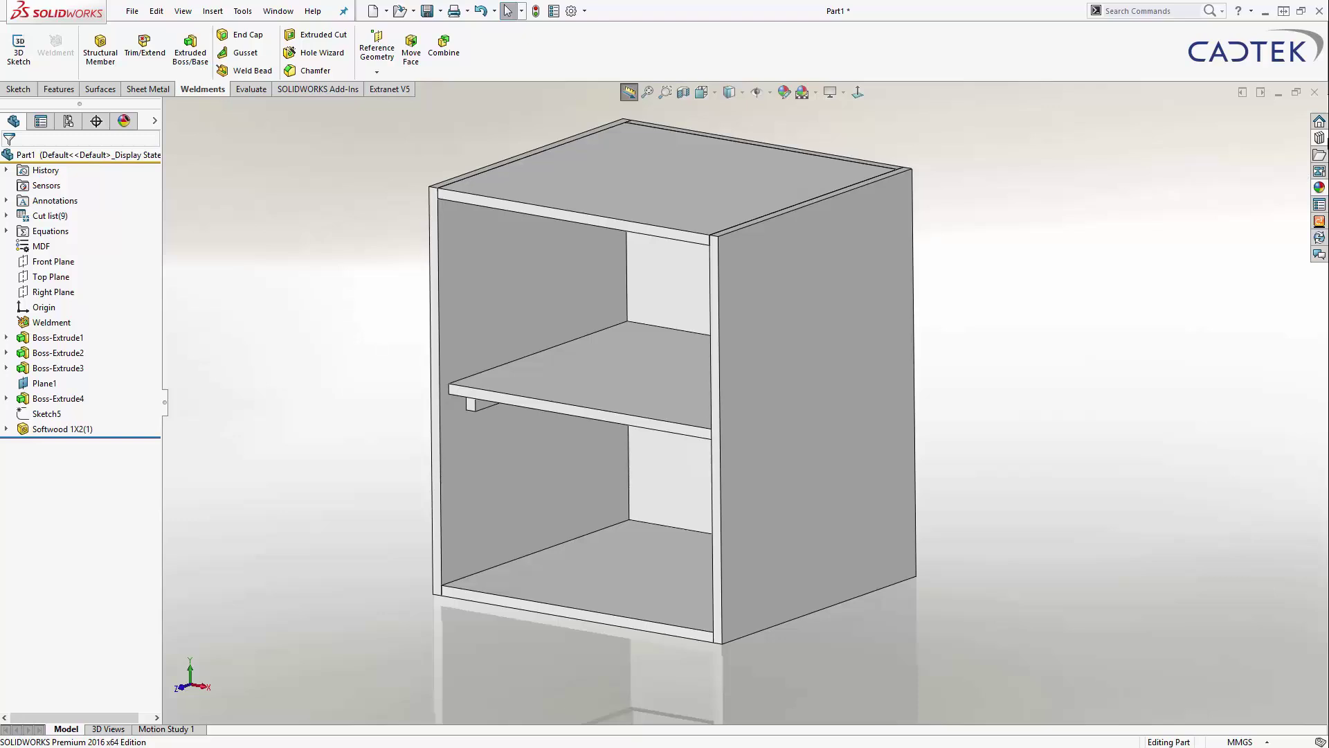
# - Browse the design library's Woodwork_Library_Features to the Dowel Pins folder under Tees and keep the library open
pyautogui.click(1320, 138)
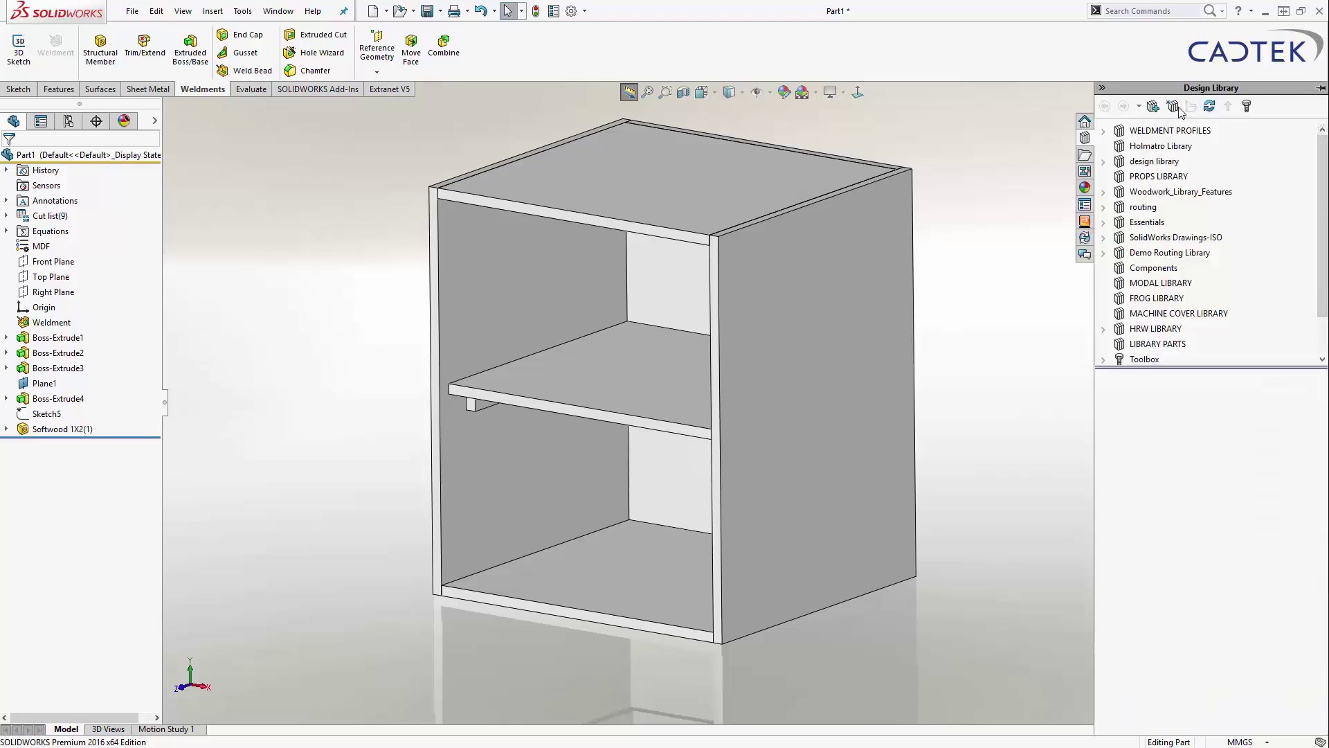
pyautogui.click(1180, 192)
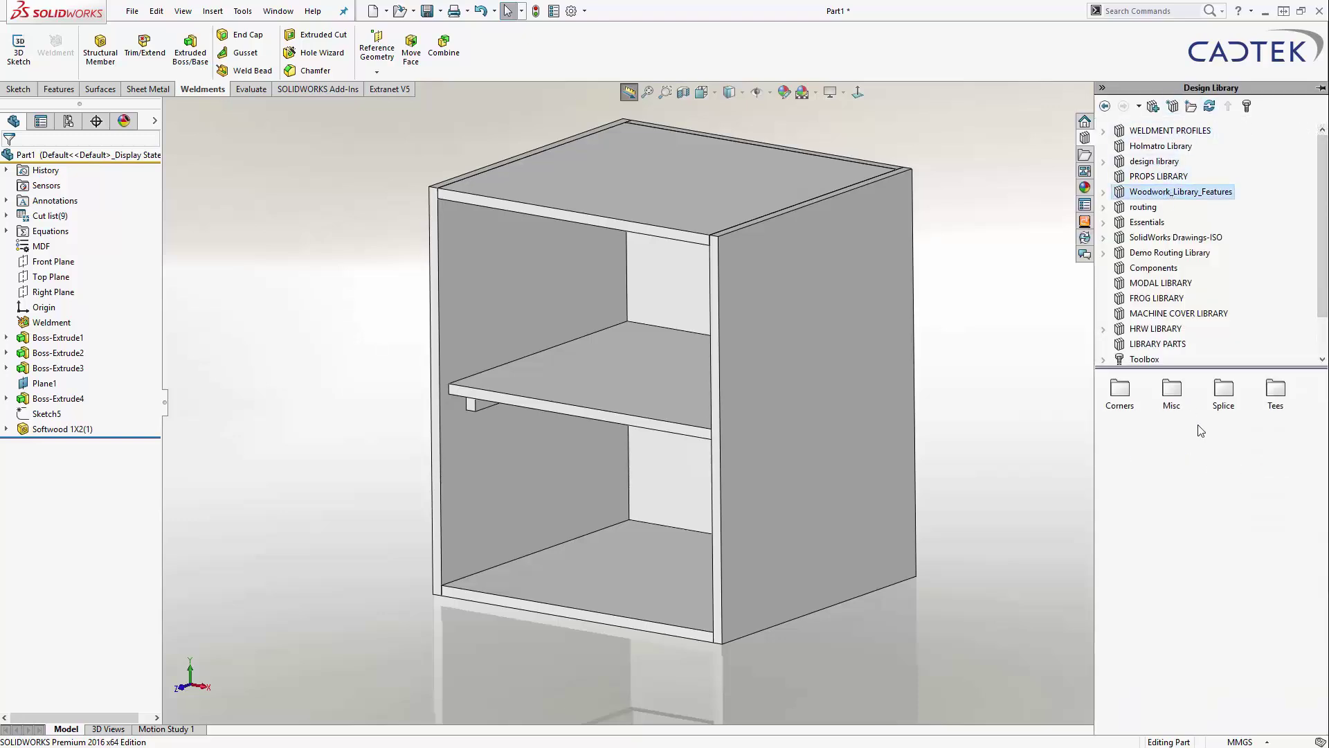
pyautogui.doubleClick(1122, 395)
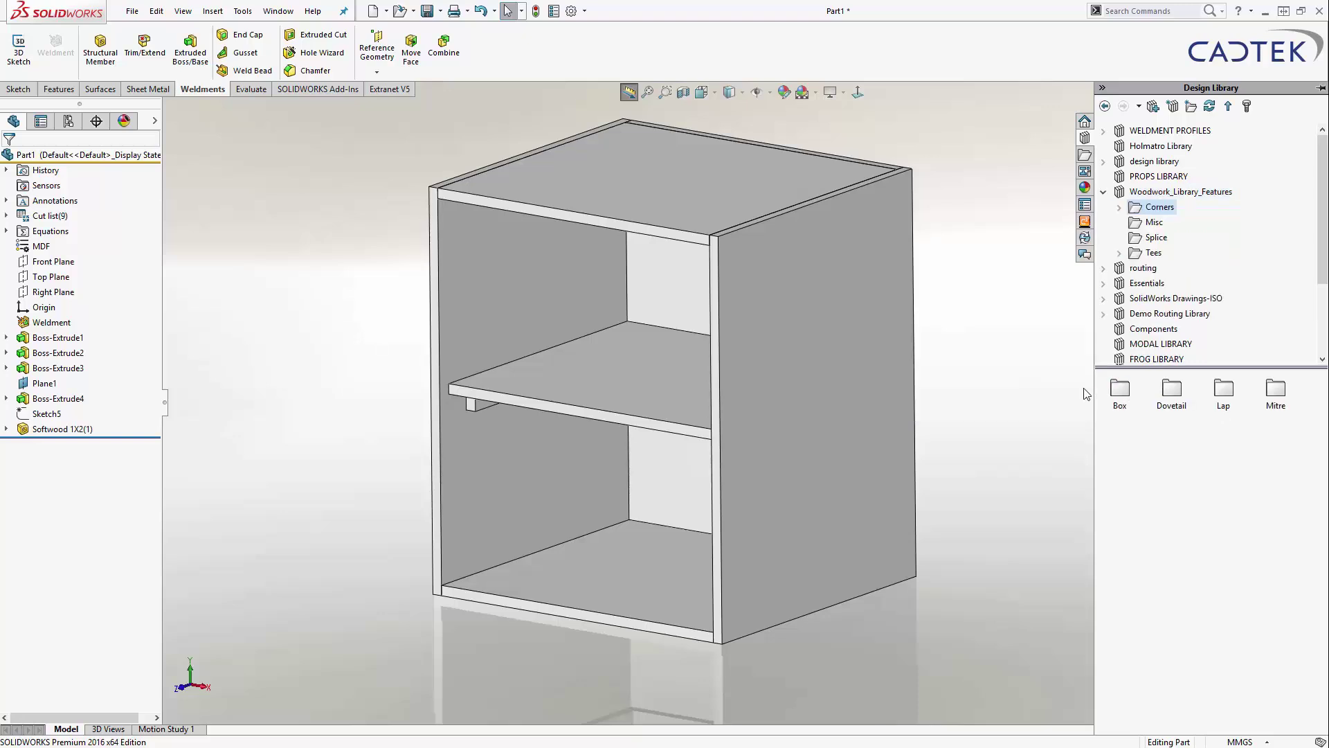
pyautogui.click(1154, 253)
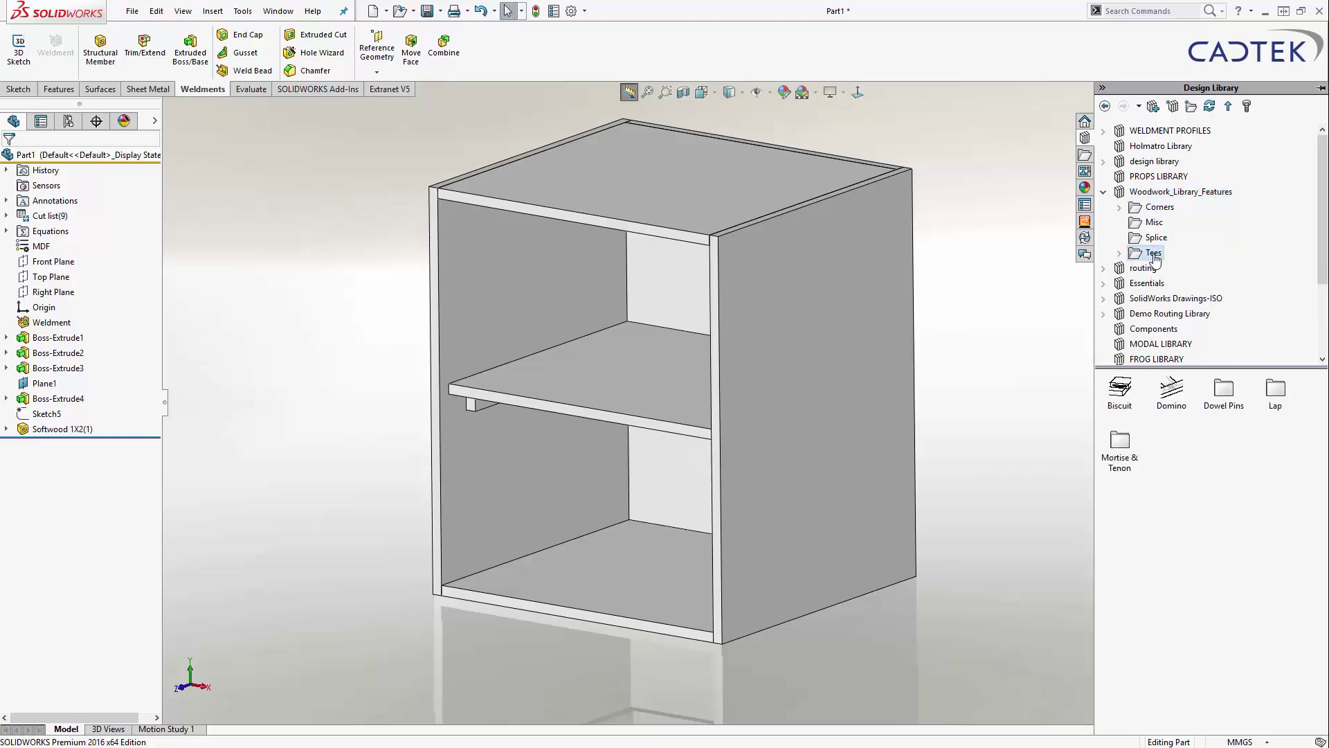
pyautogui.doubleClick(1218, 400)
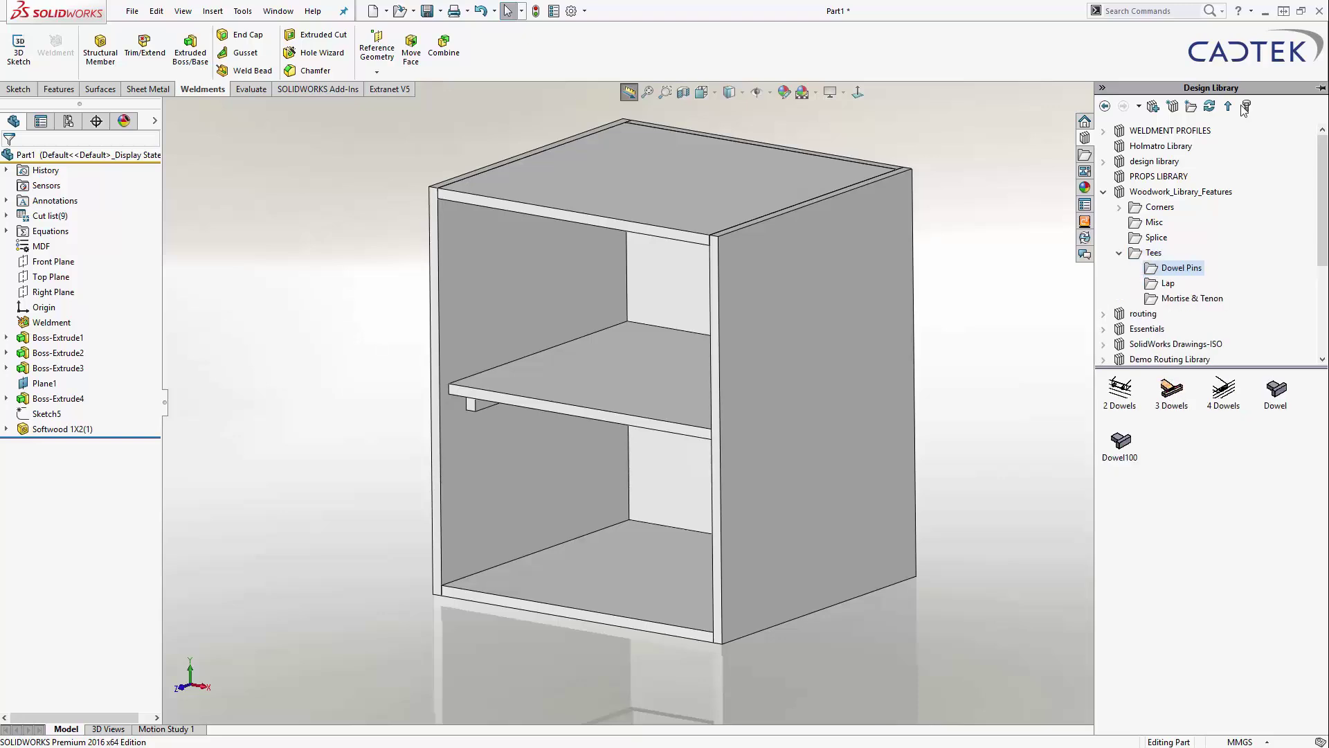
pyautogui.click(1321, 88)
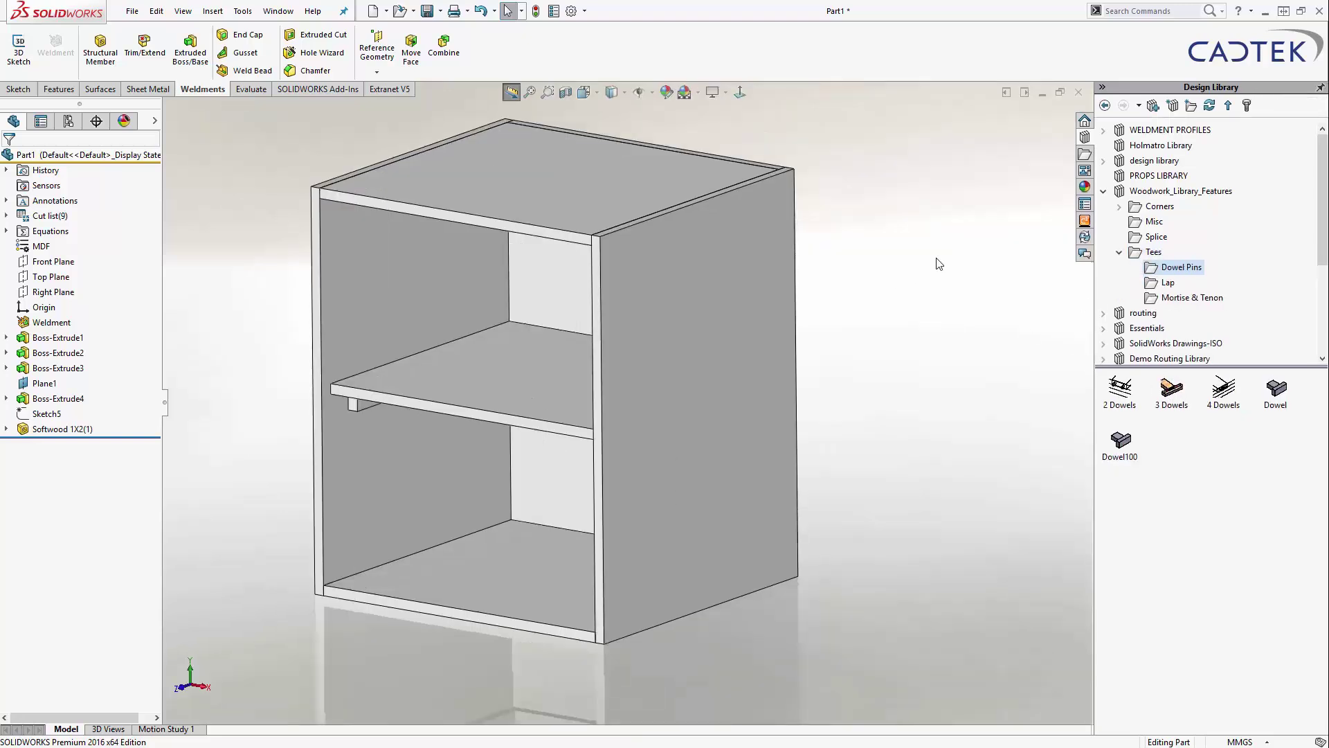
pyautogui.scroll(1, 929, 245)
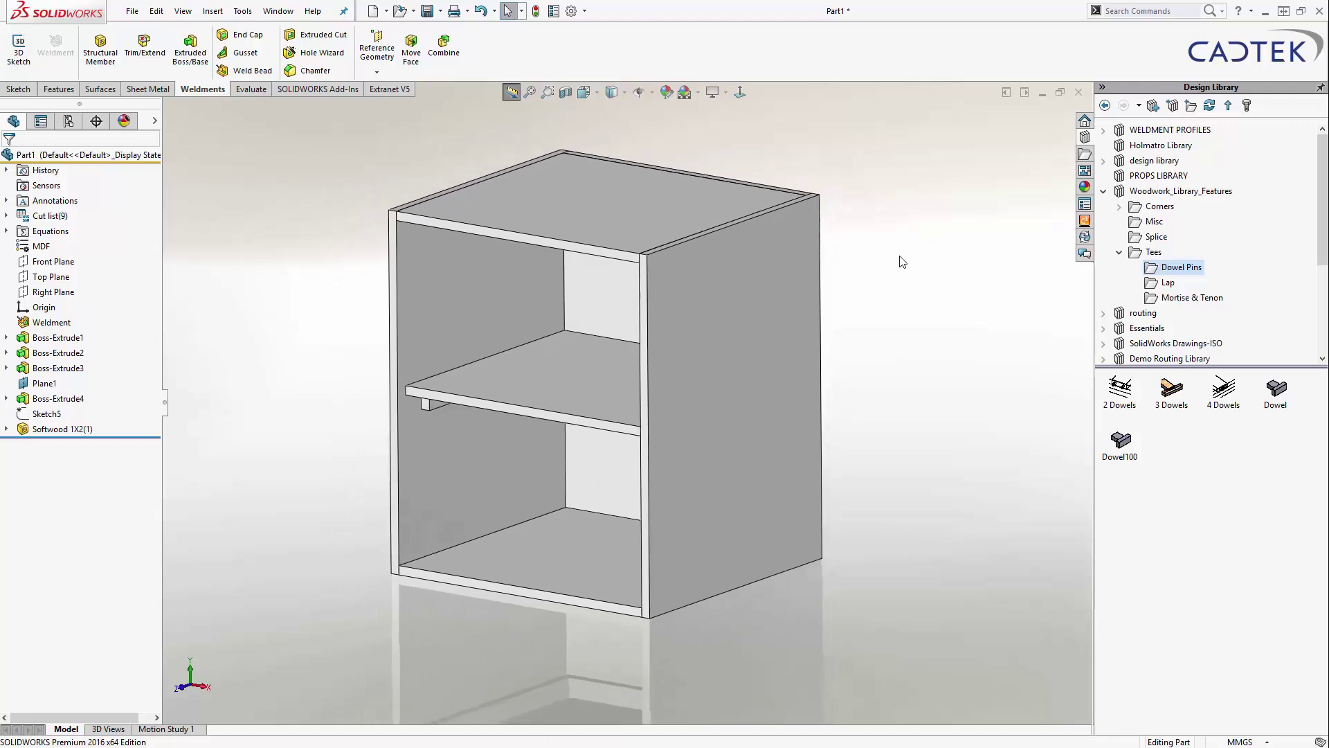
pyautogui.doubleClick(601, 199)
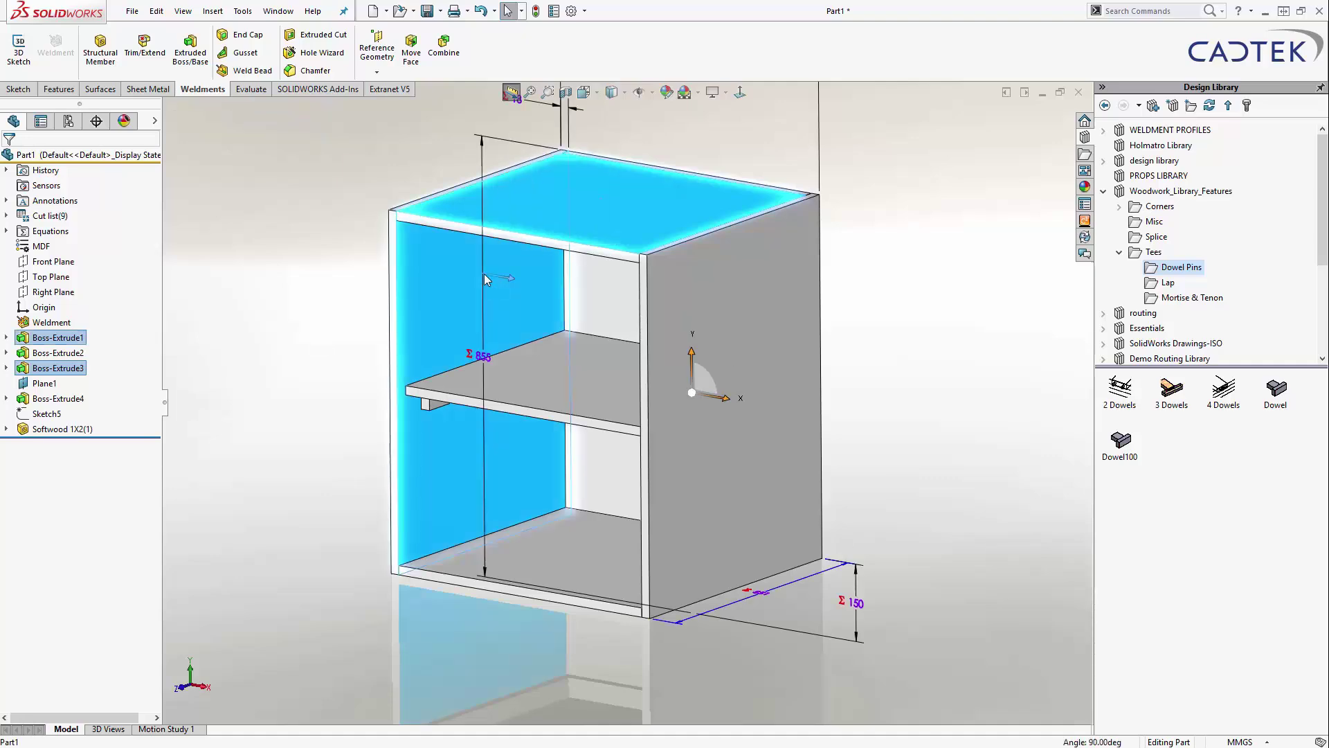
pyautogui.rightClick(484, 273)
pyautogui.click(354, 339)
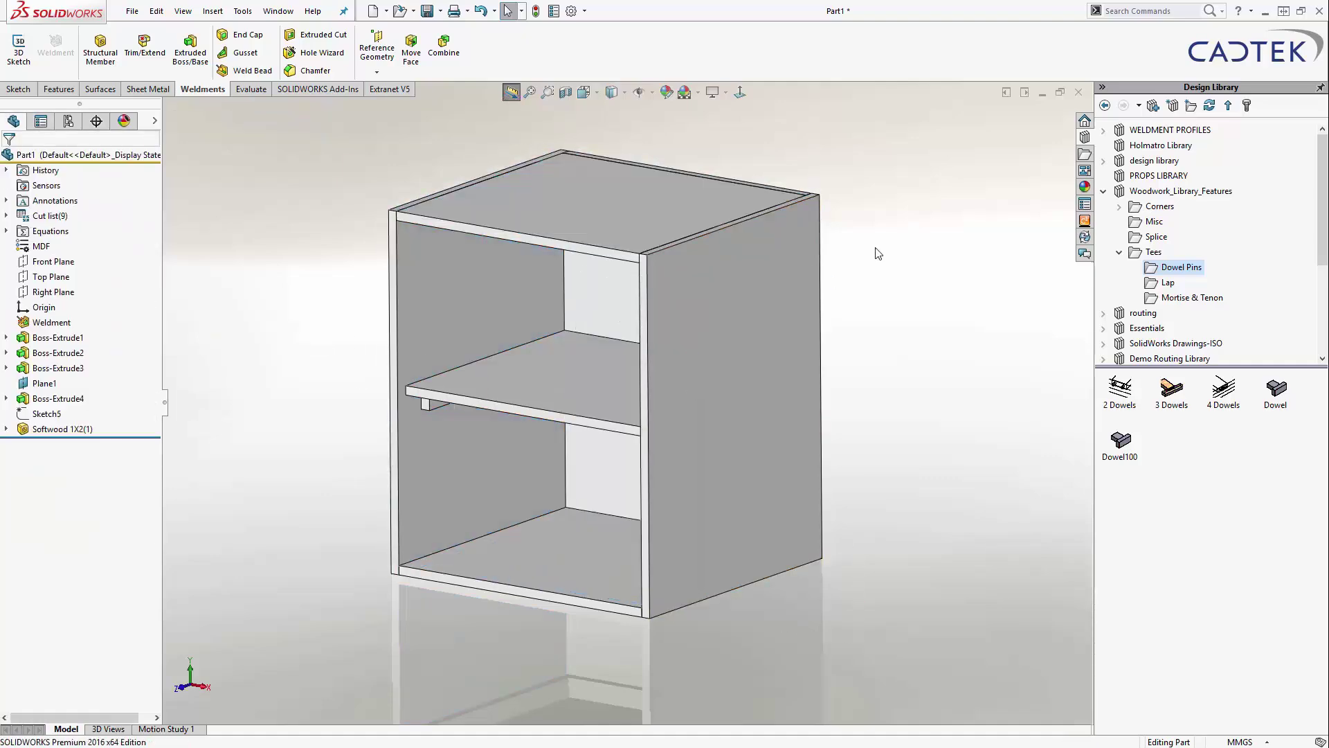
pyautogui.doubleClick(498, 221)
pyautogui.rightClick(480, 276)
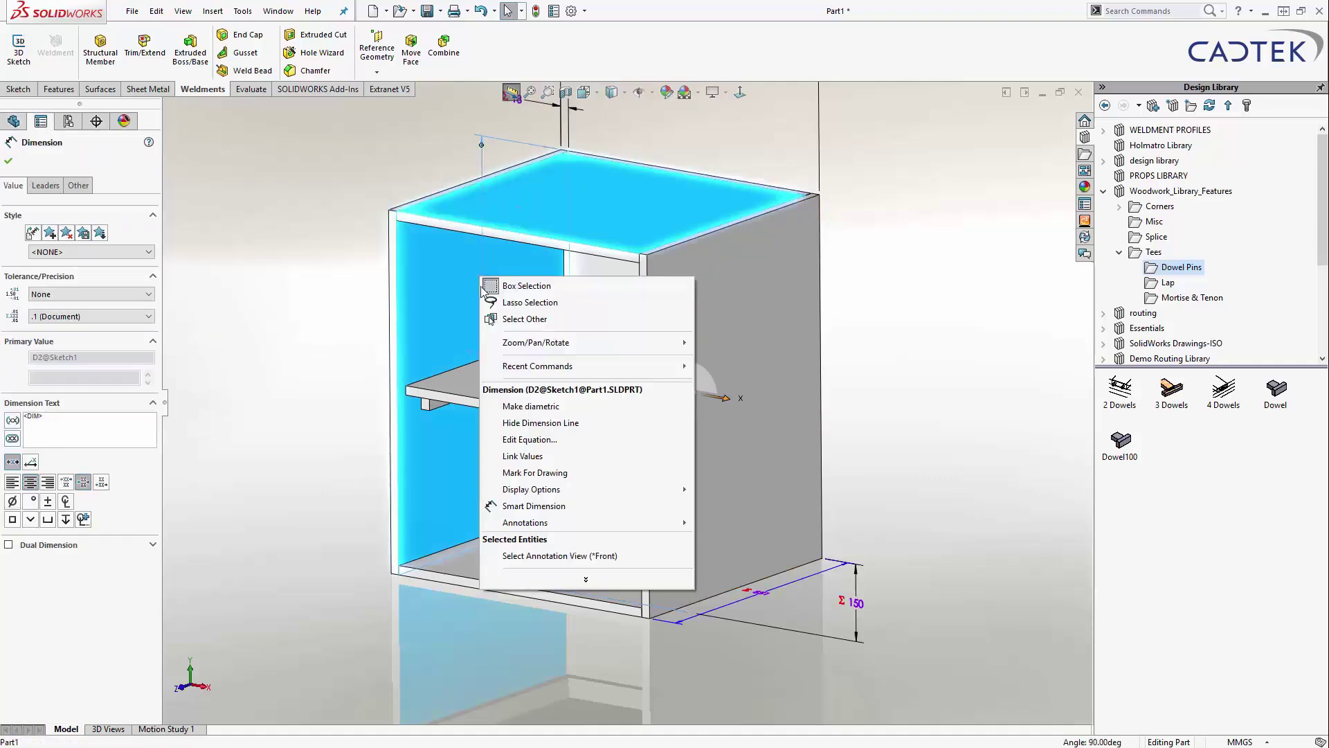
pyautogui.click(586, 578)
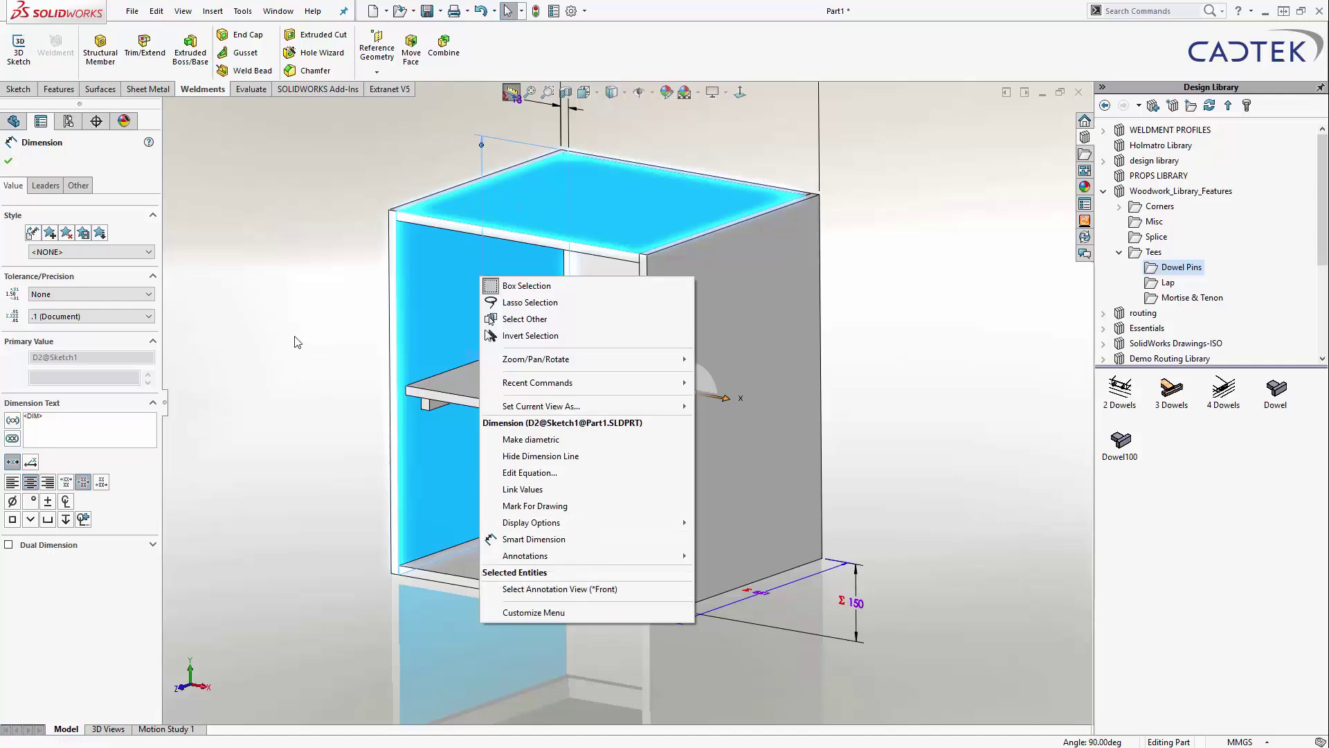
pyautogui.click(265, 311)
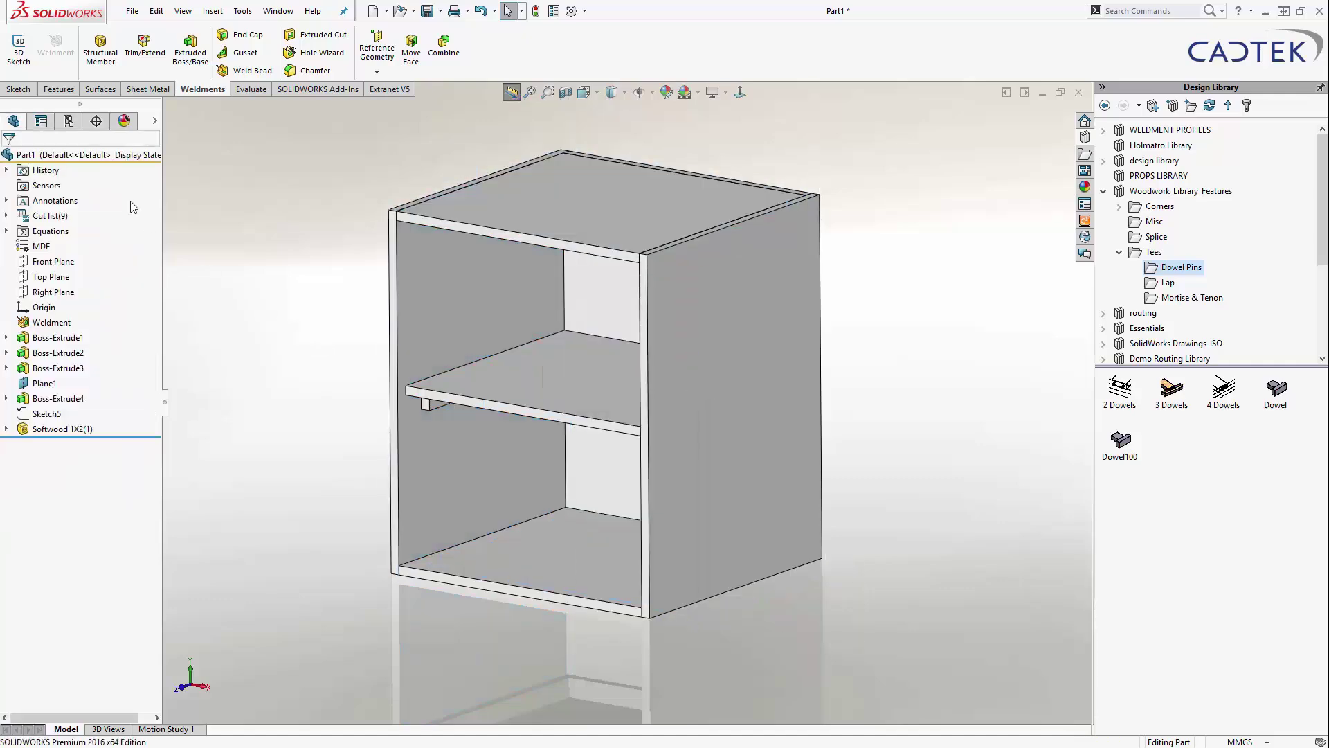
# - Expand the cut list and isolate the cabinet's top panel and left side panel bodies
pyautogui.click(7, 216)
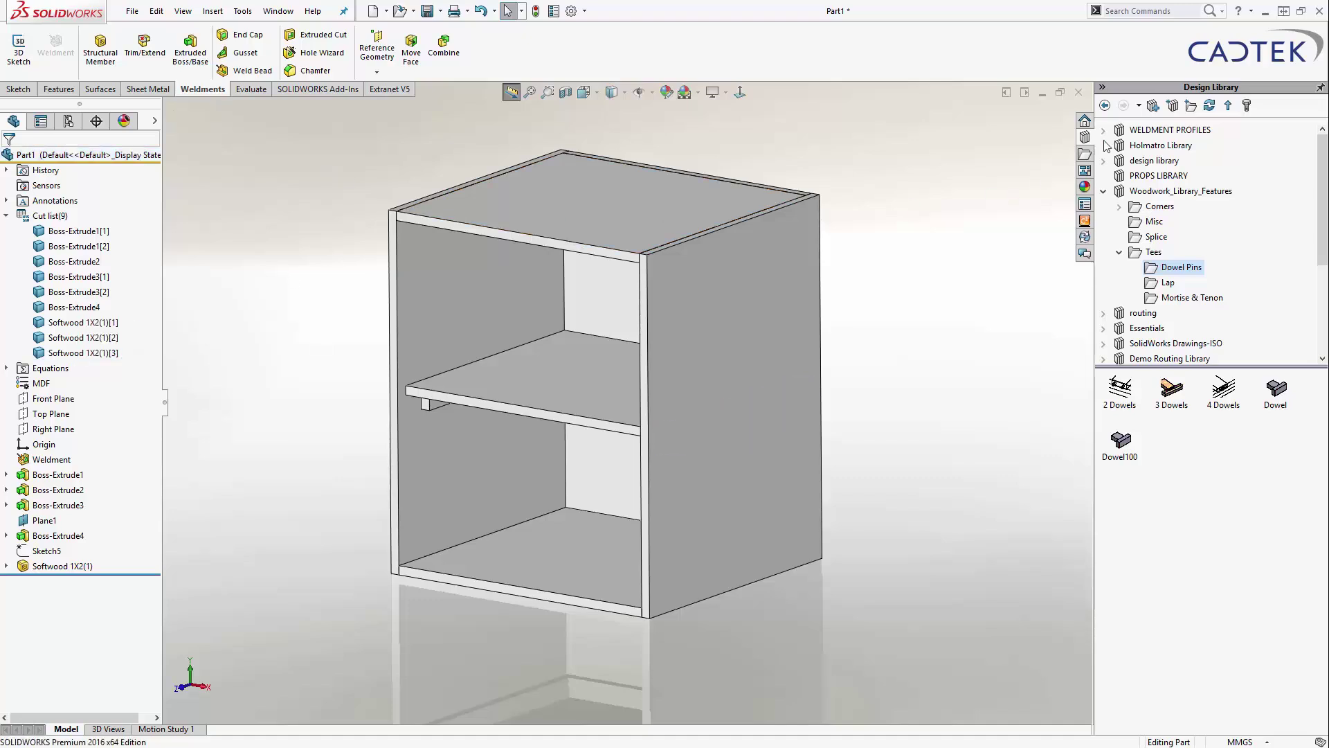
pyautogui.click(1320, 87)
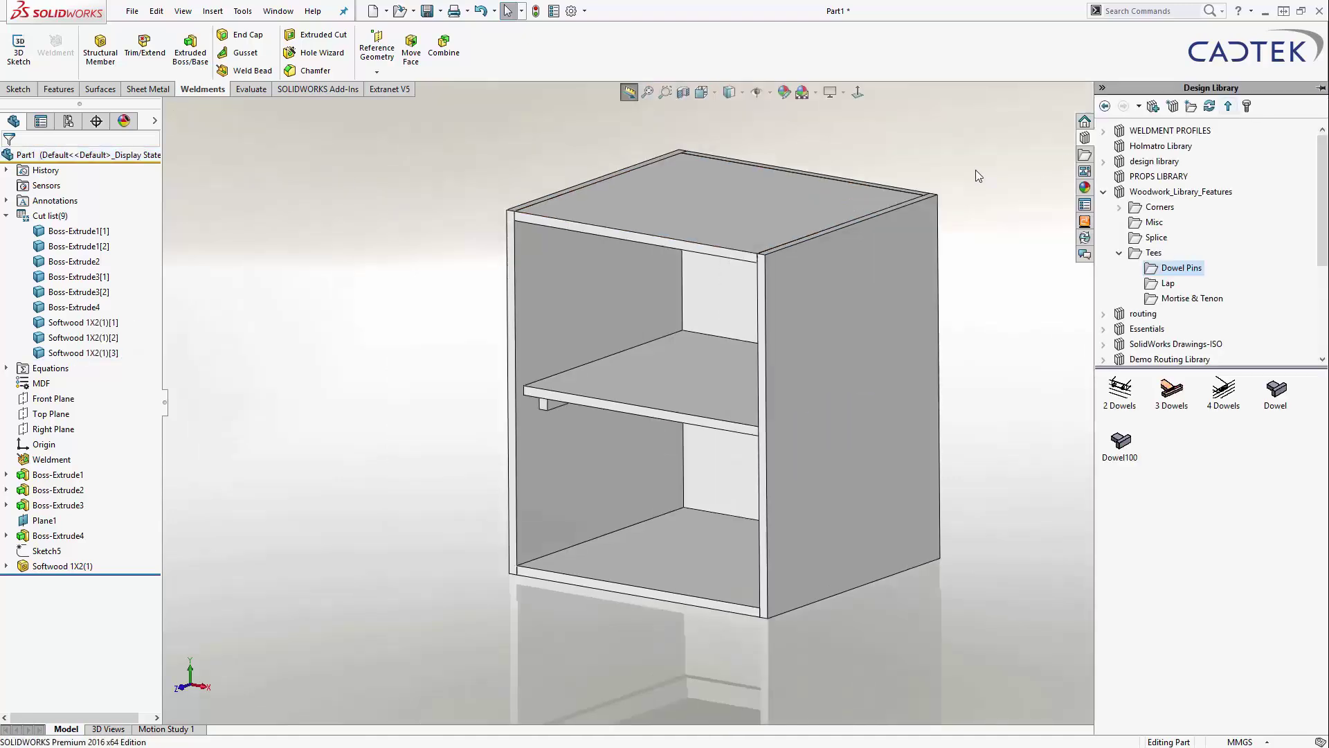
pyautogui.click(775, 230)
pyautogui.keyDown('ctrl'); pyautogui.click(550, 264); pyautogui.keyUp('ctrl')
pyautogui.rightClick(550, 263)
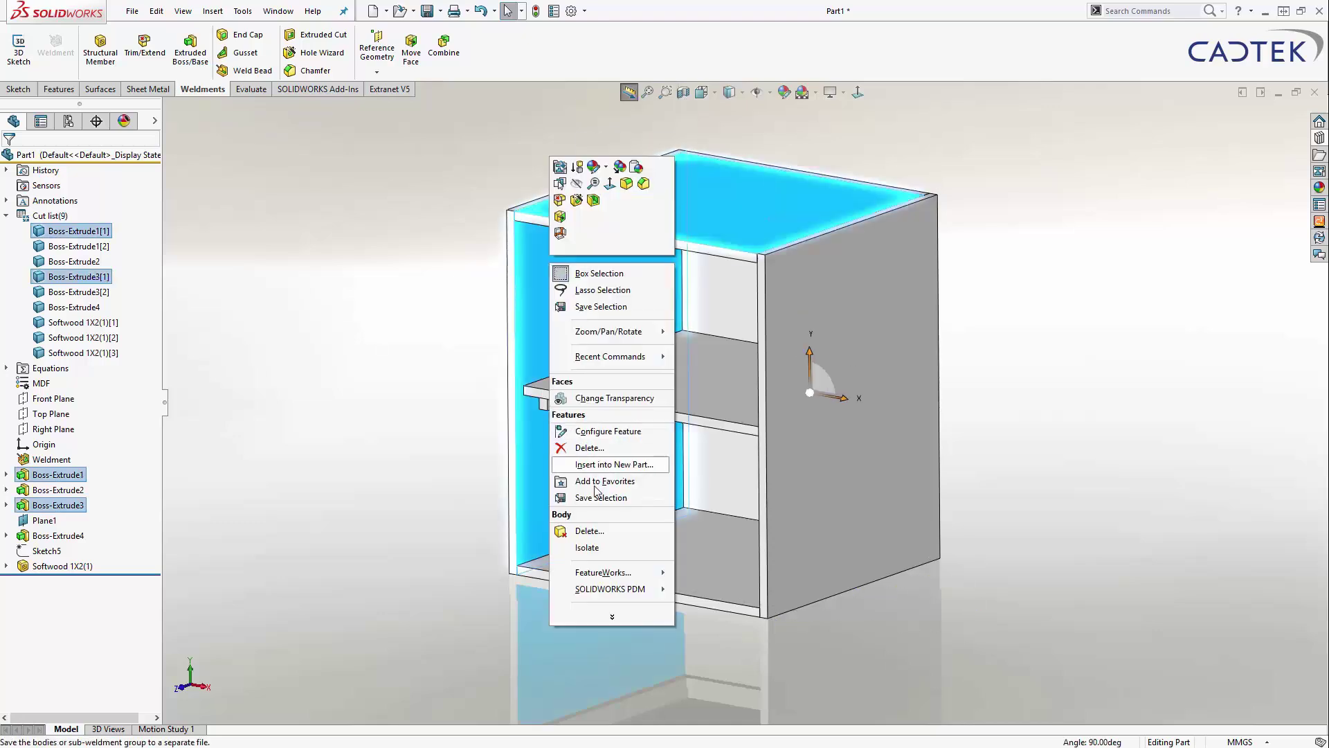
pyautogui.click(599, 547)
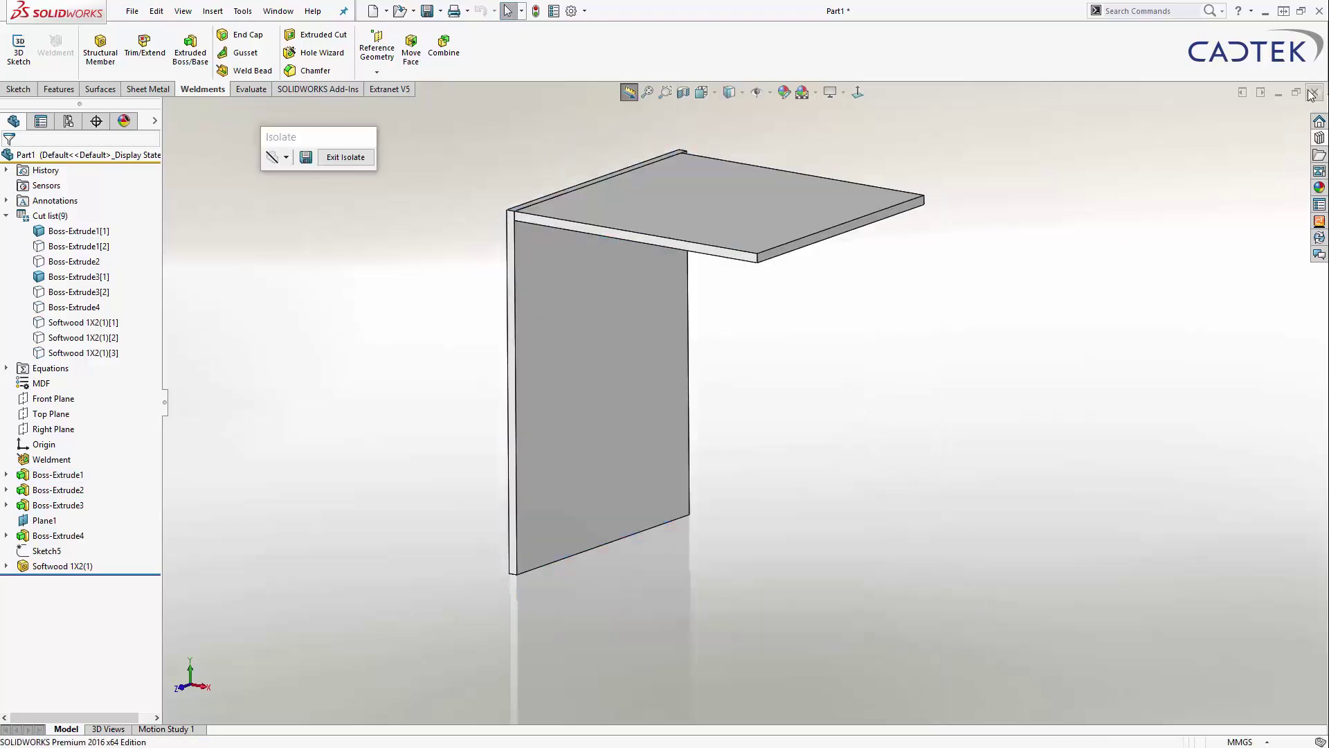
# - Reopen the design library at Dowel Pins and display the two isolated panels in wireframe
pyautogui.click(1320, 139)
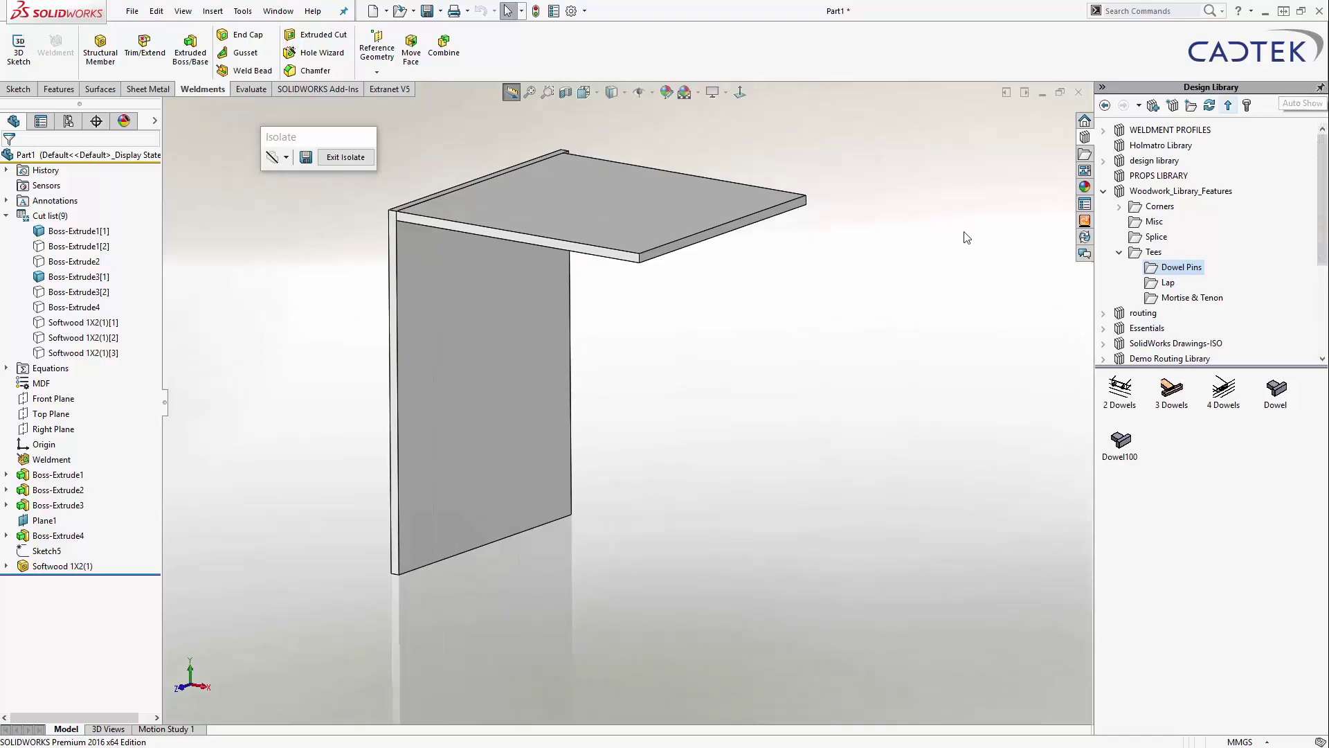
pyautogui.moveTo(817, 277); pyautogui.dragTo(880, 293, button='middle')
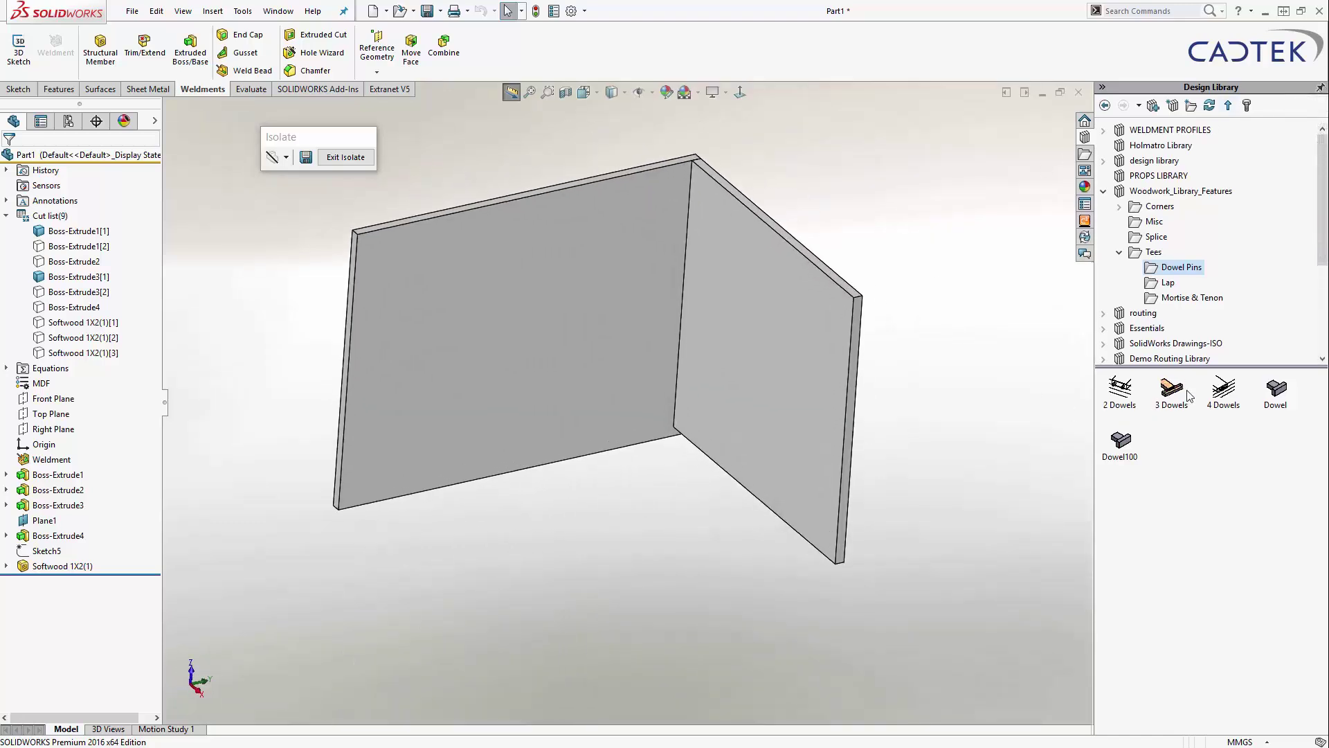
pyautogui.hotkey('ctrl', '7')
pyautogui.hotkey('shift', 'z')
pyautogui.hotkey('shift', 'z')
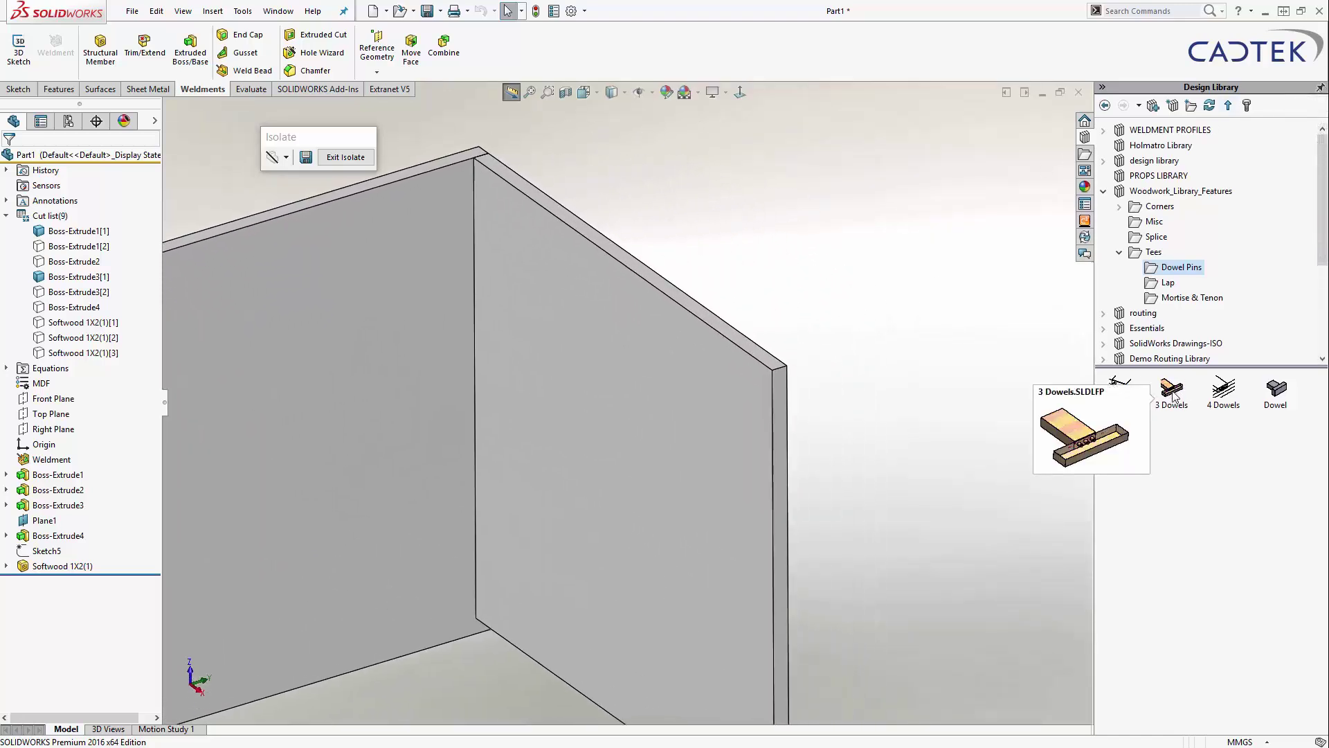
pyautogui.click(624, 92)
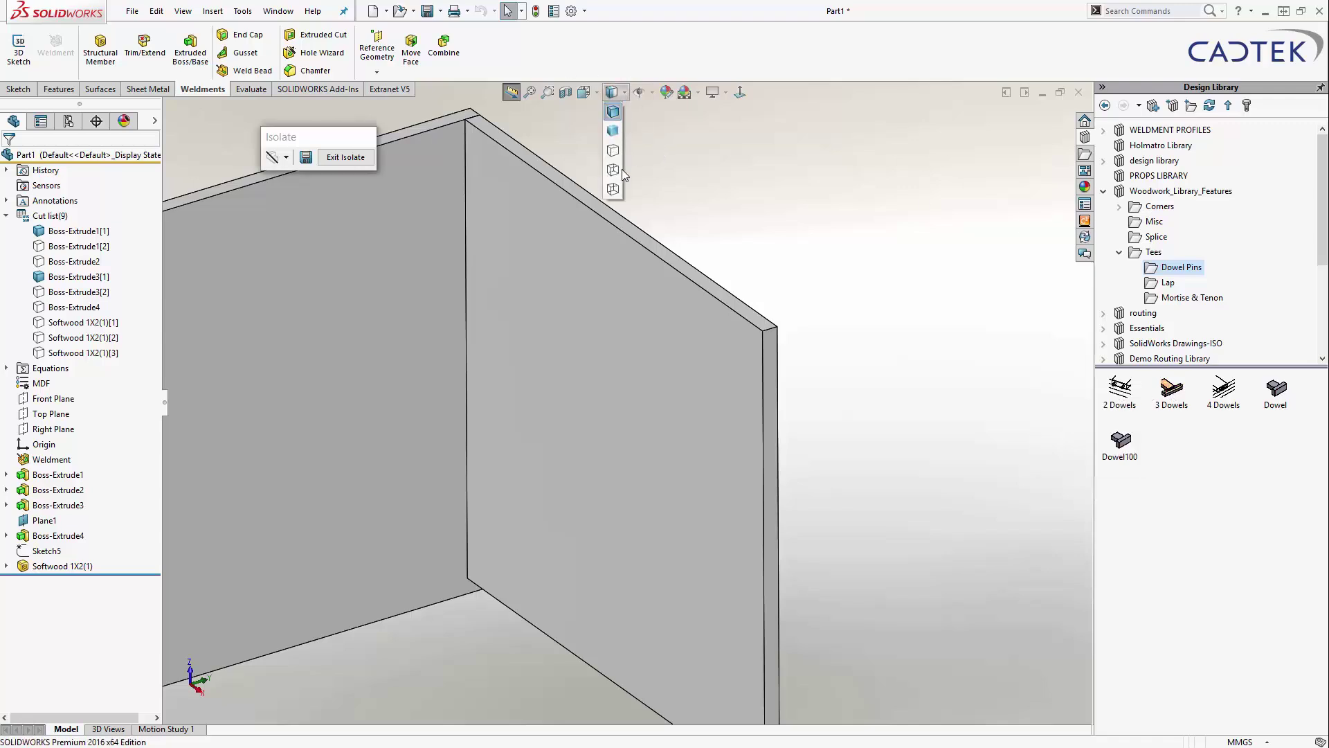
pyautogui.click(613, 189)
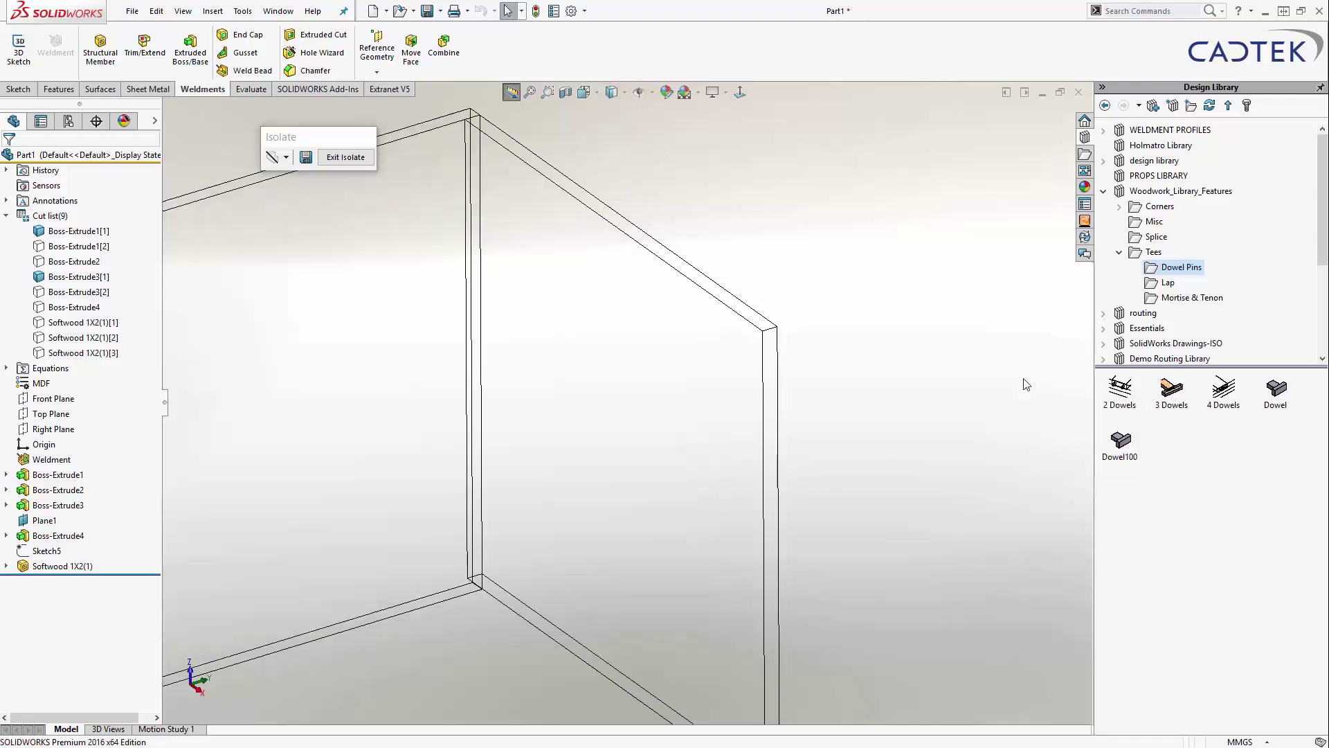
# - Insert the 3 Dowels library feature for the top-to-side panel joint and assign its Top Right Corner reference
pyautogui.moveTo(1175, 393); pyautogui.dragTo(910, 521)
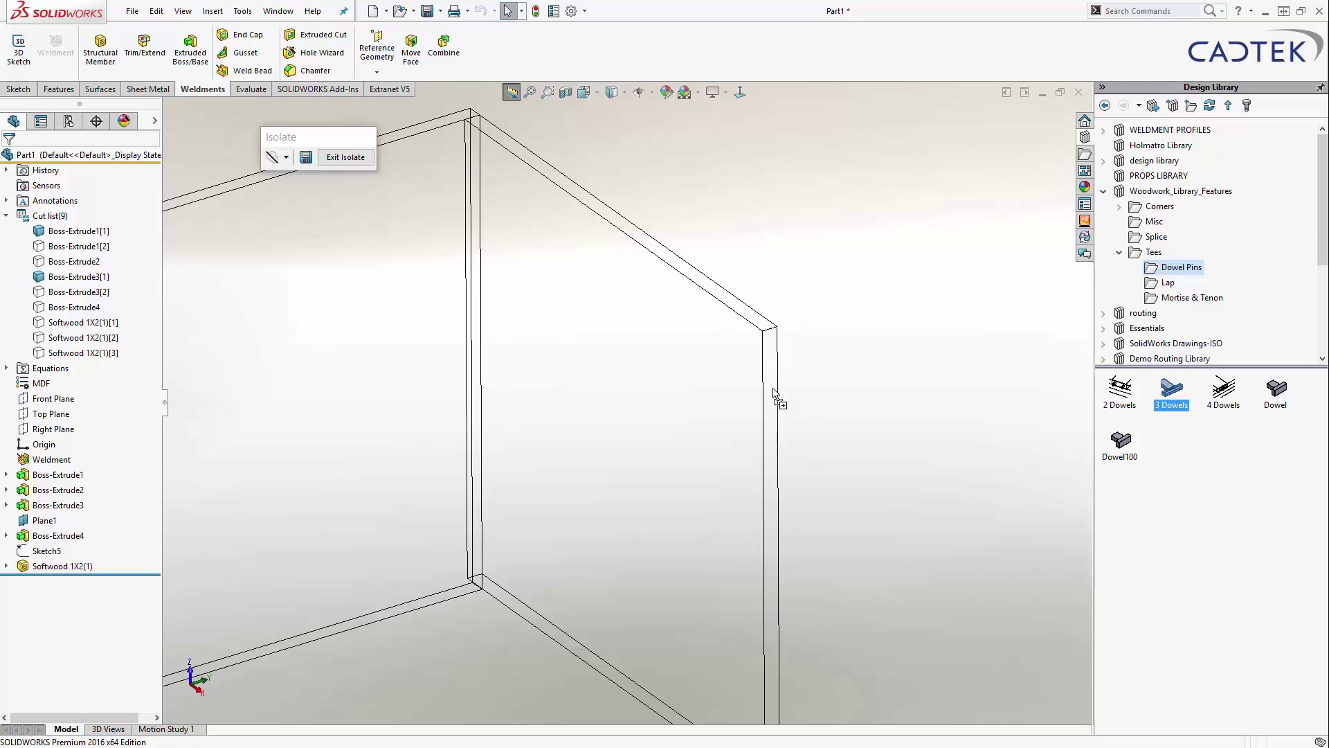
pyautogui.moveTo(773, 393); pyautogui.dragTo(771, 387)
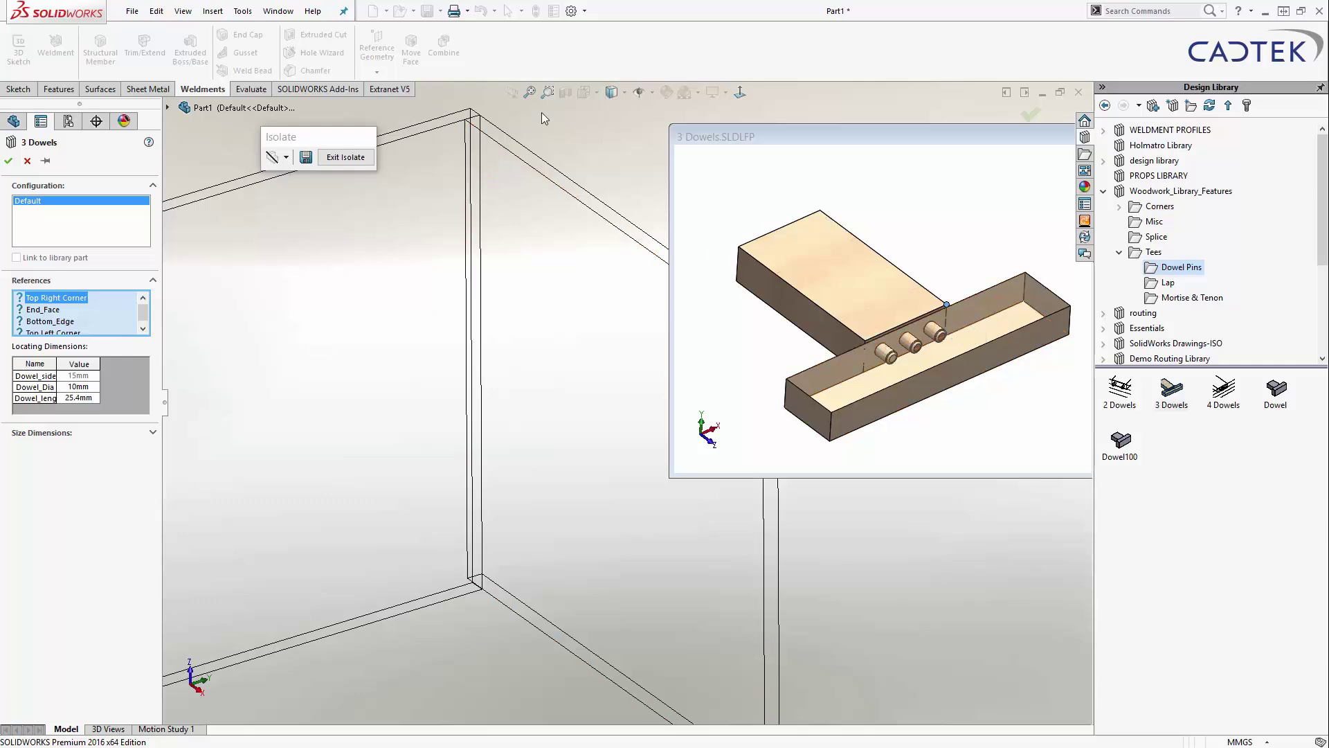
pyautogui.press('Up')
pyautogui.press('Up')
pyautogui.press('Up')
pyautogui.press('Up')
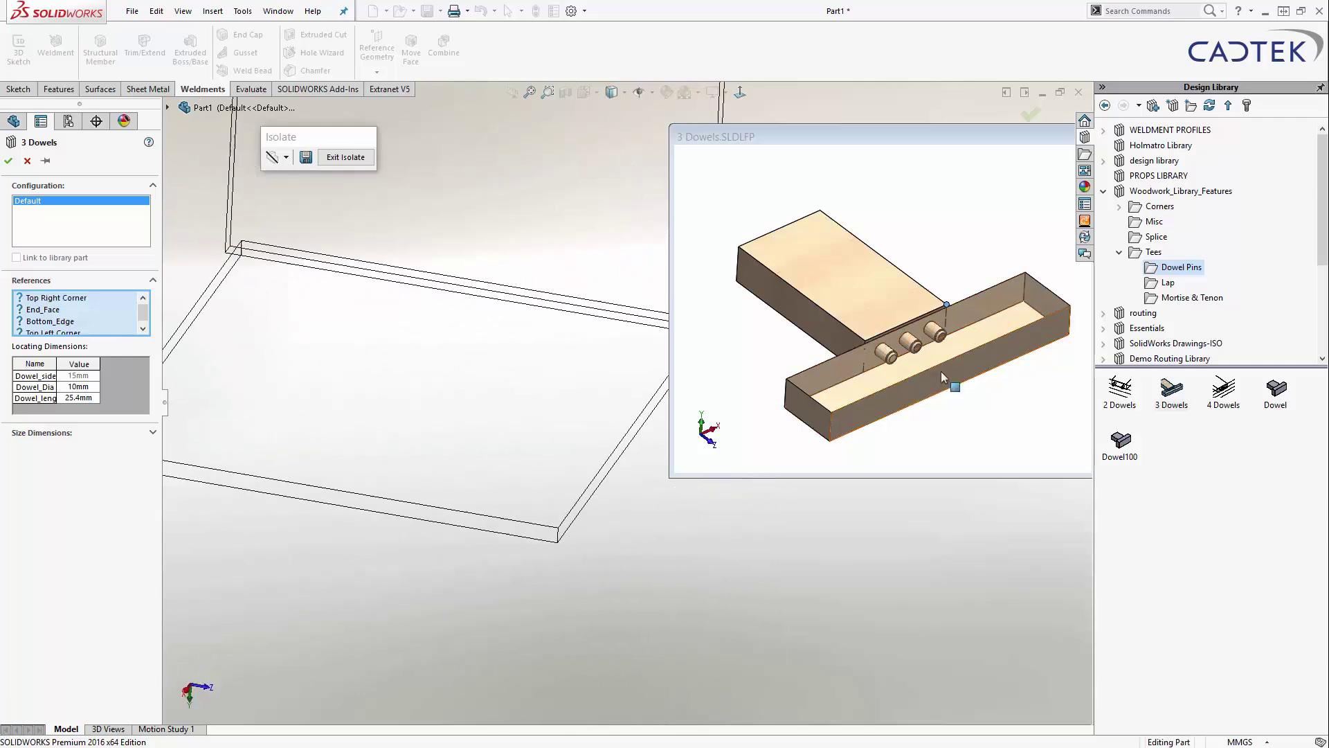
pyautogui.press('Left')
pyautogui.press('Left')
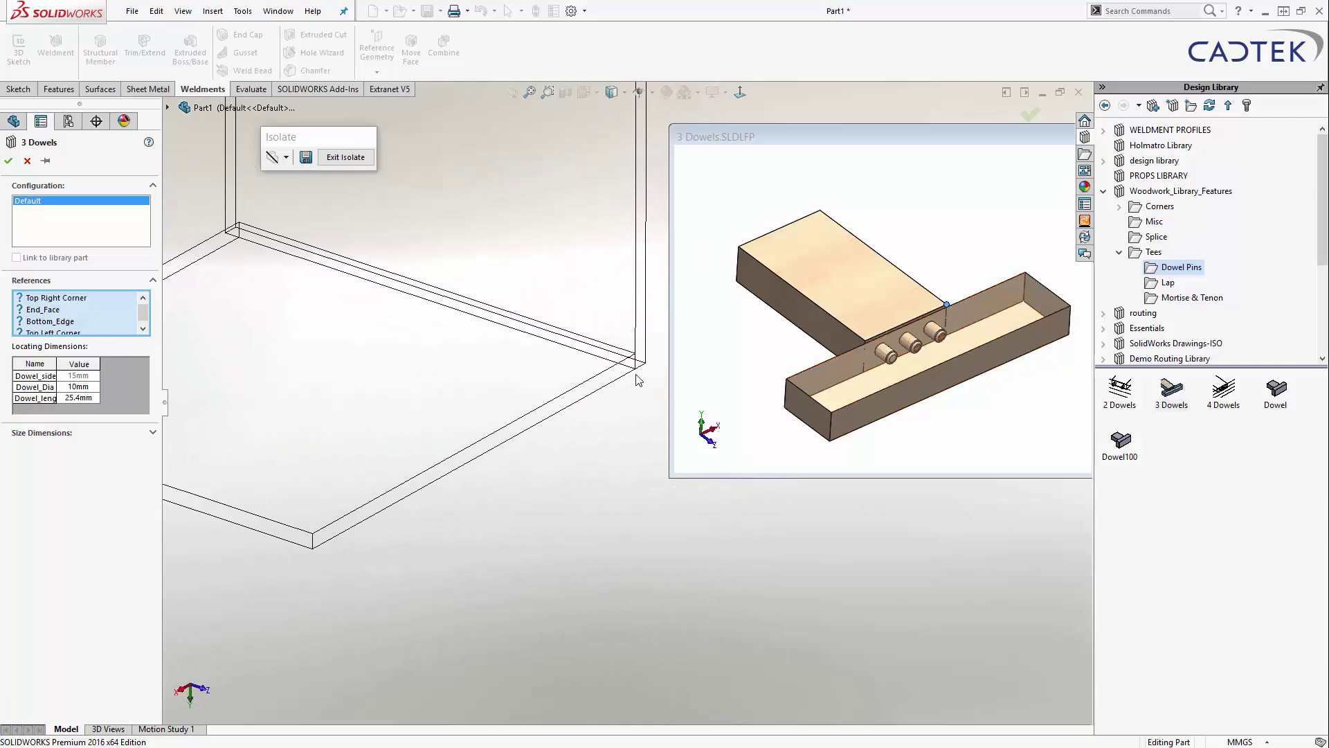
pyautogui.click(636, 358)
# - Assign the End_Face, Bottom_Edge and Top Left Corner references of the 3 Dowels feature on the isolated panels
pyautogui.press('Left')
pyautogui.press('Left')
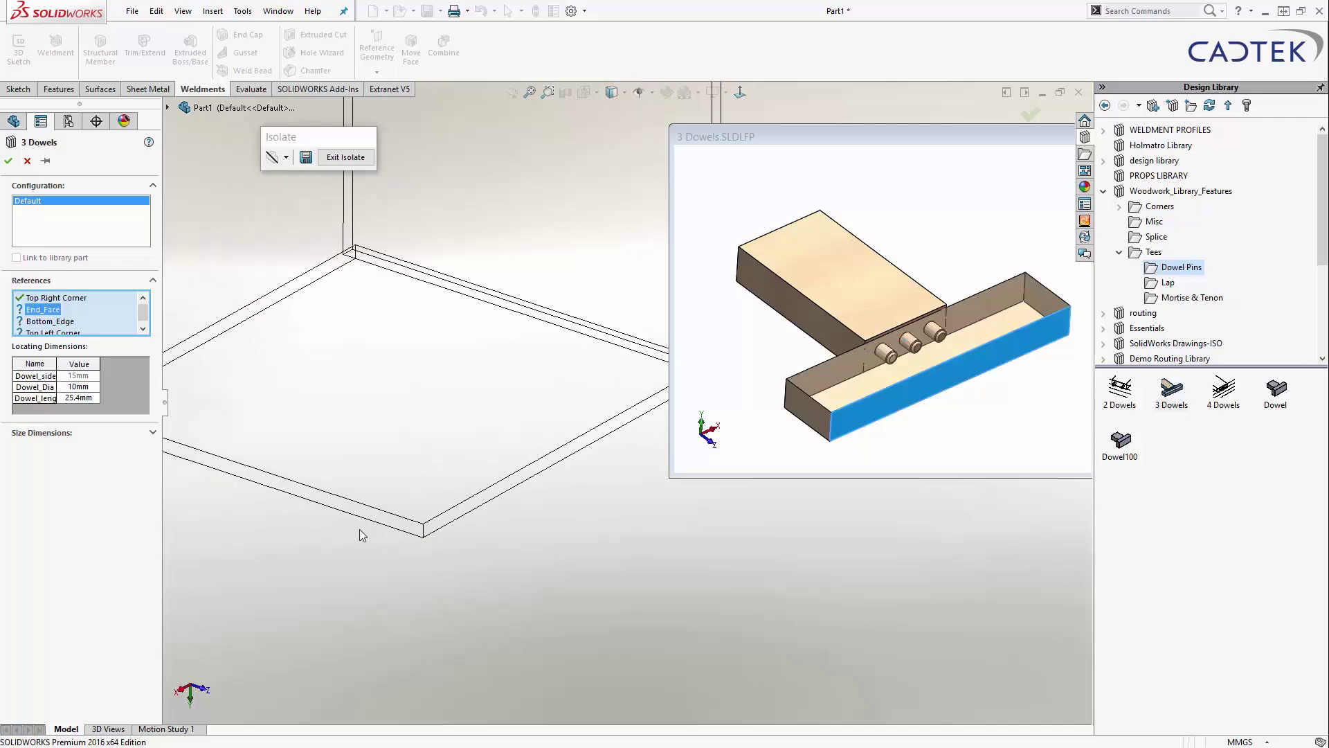
pyautogui.click(349, 512)
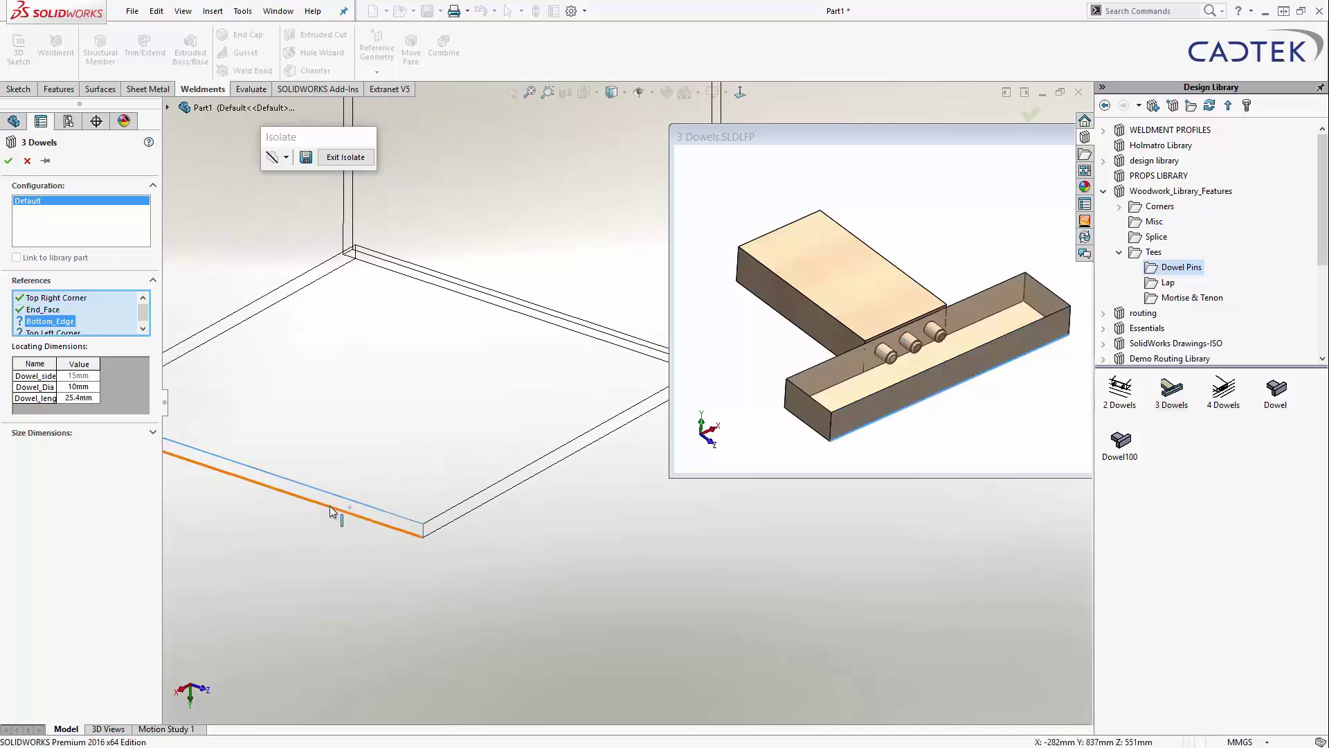
pyautogui.click(331, 509)
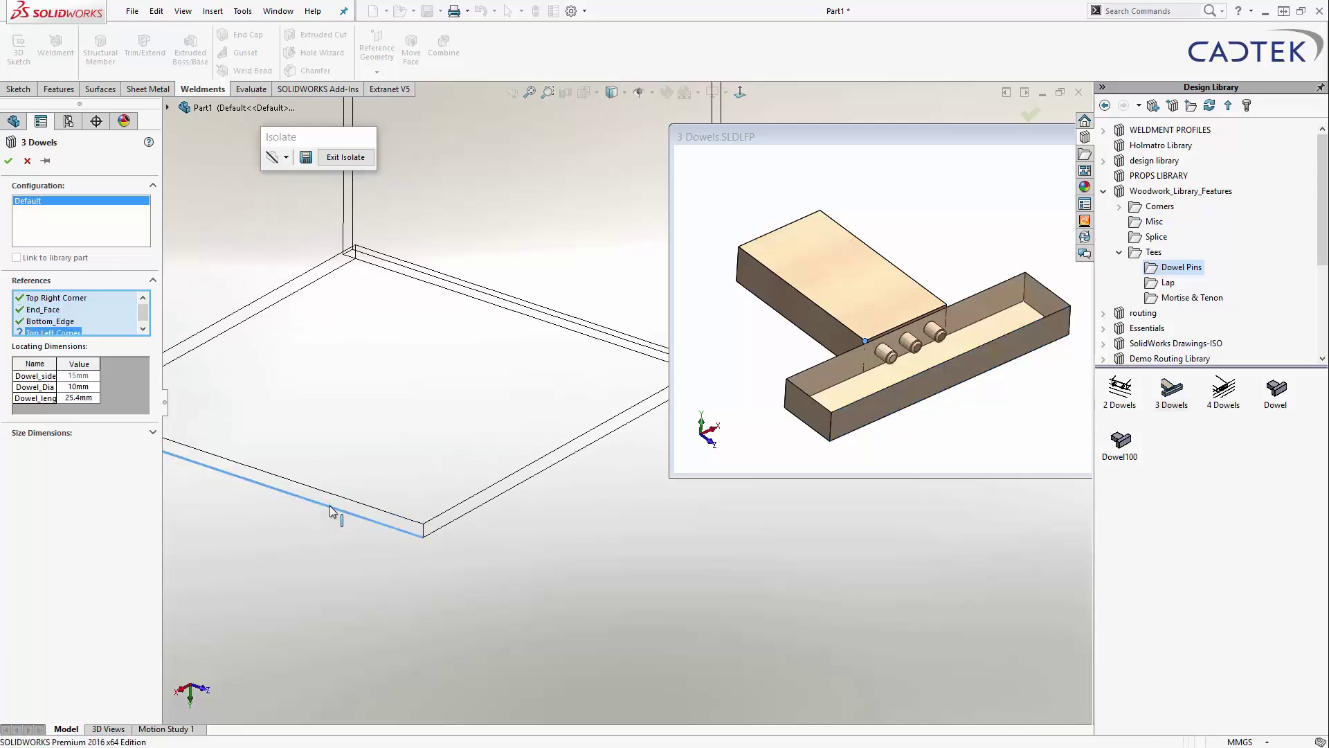
pyautogui.click(355, 246)
pyautogui.press('Left')
pyautogui.press('Left')
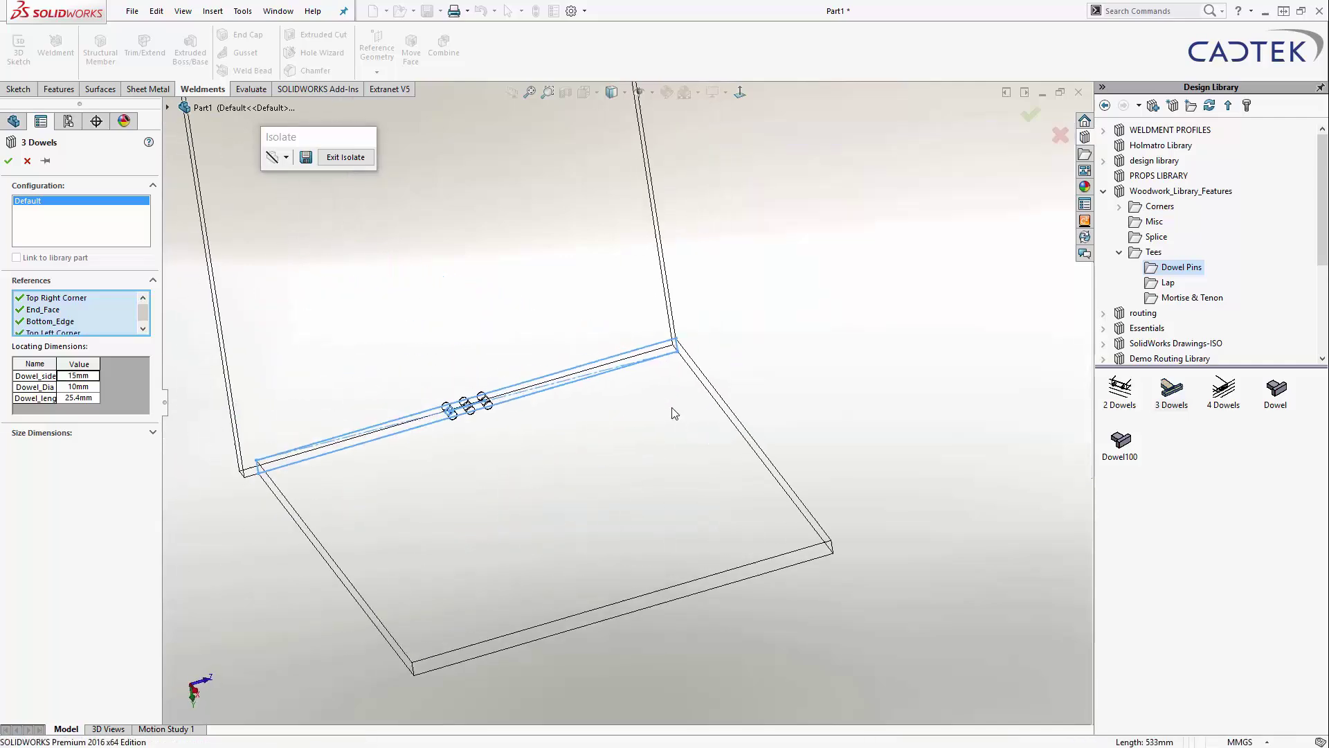
# - Set Dowel_side_inset of the 3 Dowels feature to 20 mm and accept the library feature
pyautogui.scroll(-2, 674, 413)
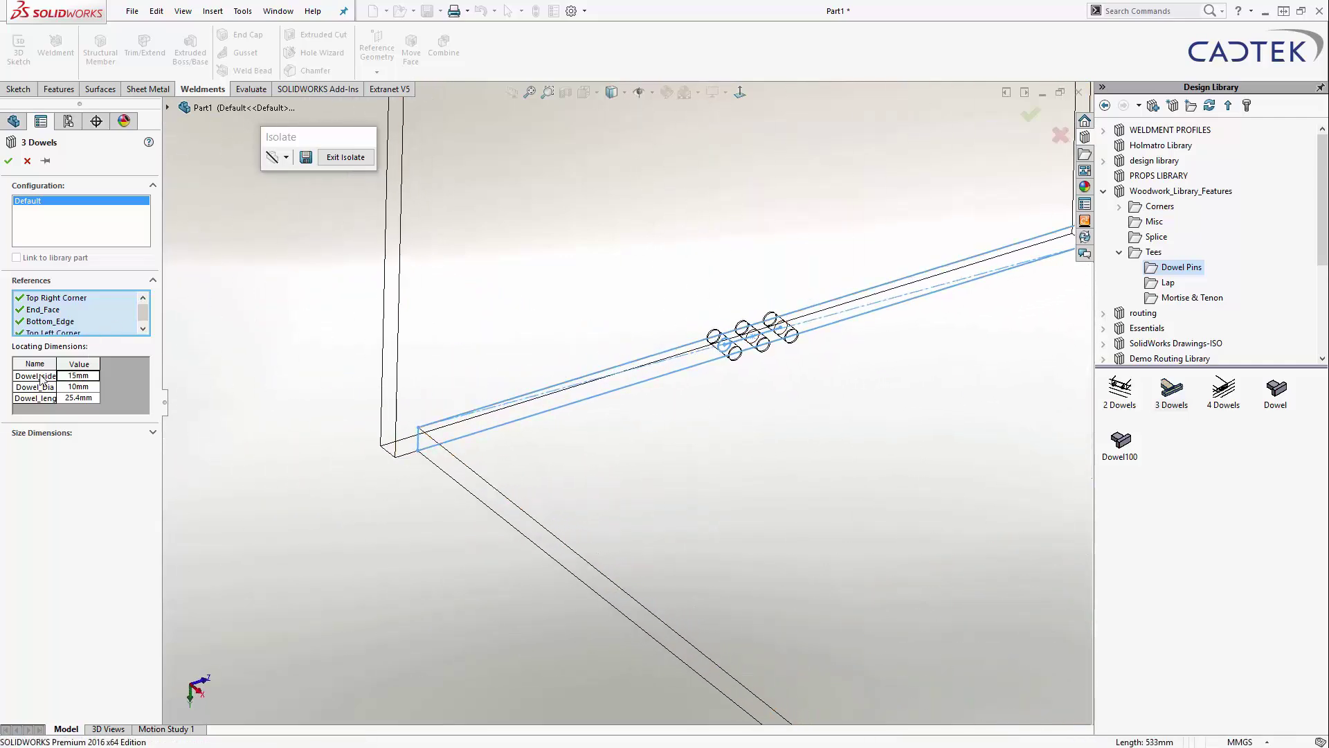
pyautogui.moveTo(59, 360); pyautogui.dragTo(85, 361)
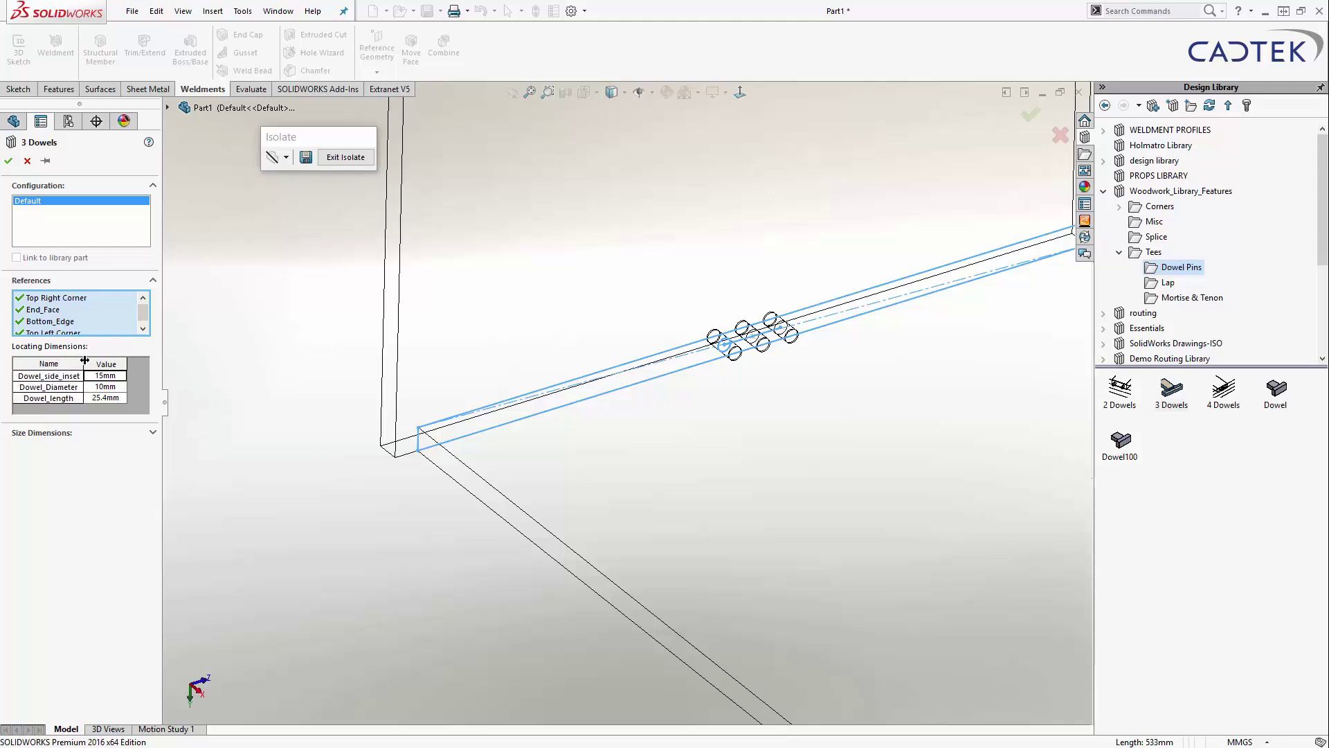
pyautogui.doubleClick(118, 376)
pyautogui.press('Return')
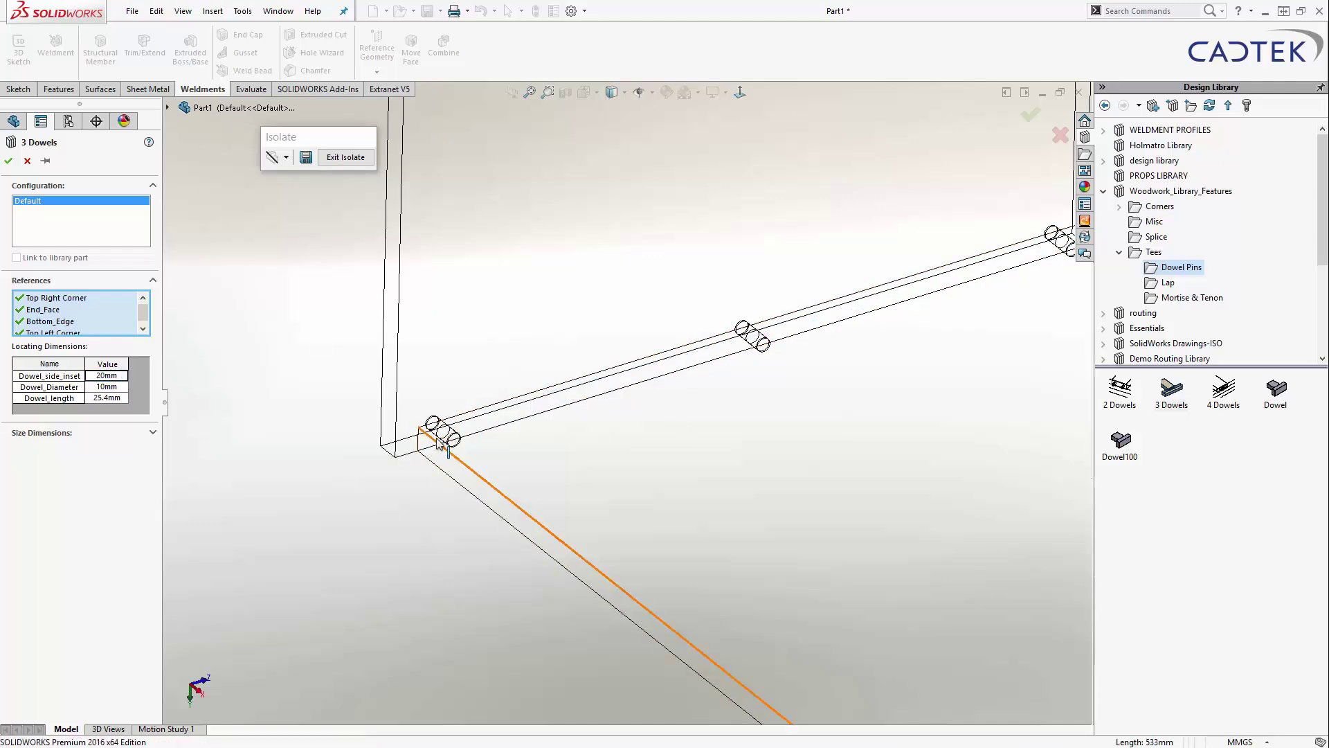
pyautogui.click(119, 388)
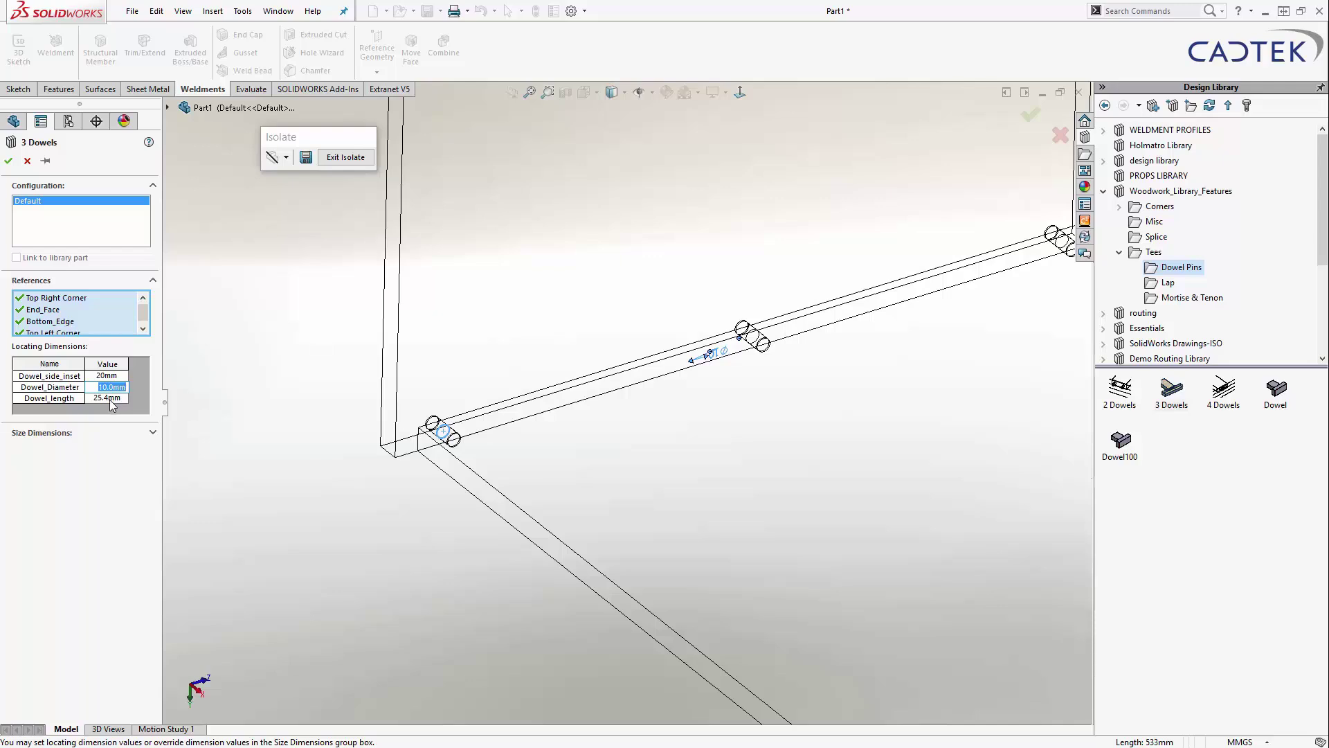
pyautogui.click(8, 162)
# - Exit the isolation of the two panels so that the complete cabinet is displayed again
pyautogui.scroll(3, 549, 350)
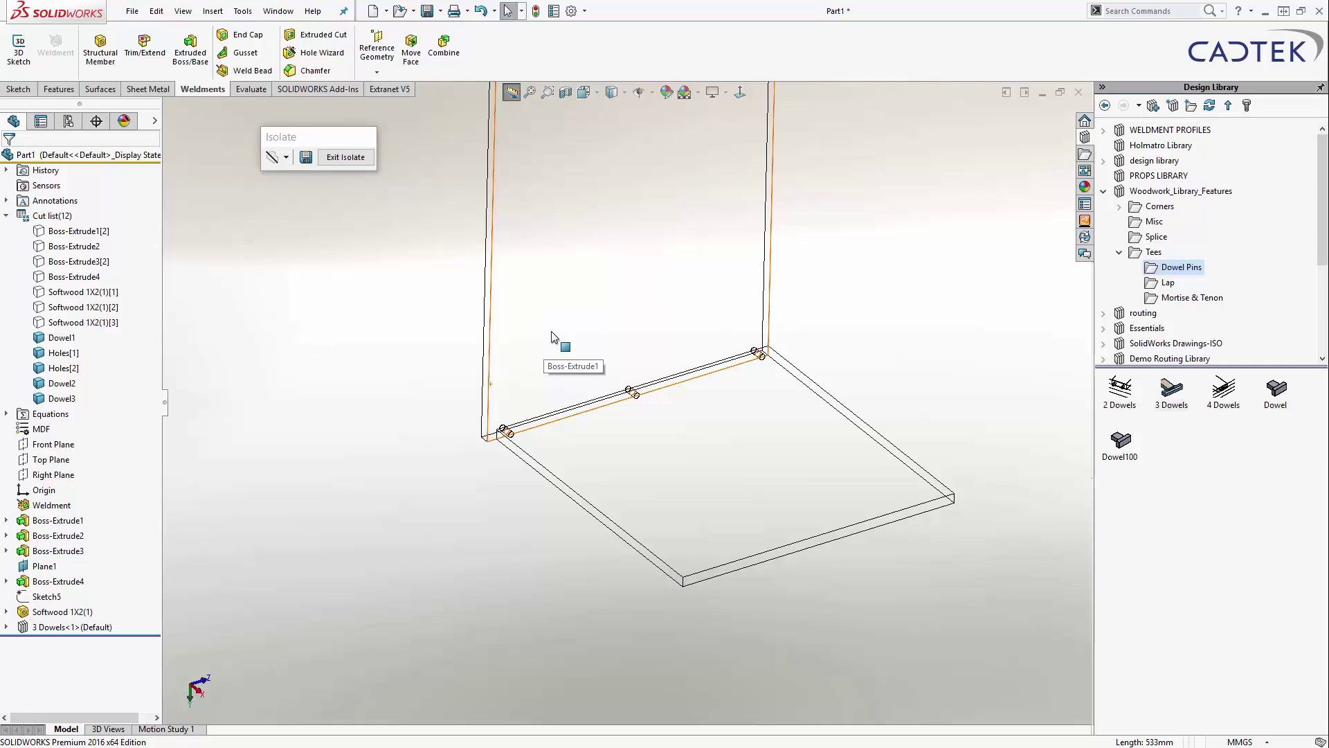
pyautogui.click(350, 157)
pyautogui.scroll(2, 678, 478)
pyautogui.moveTo(679, 478); pyautogui.dragTo(747, 264, button='middle')
pyautogui.scroll(-2, 672, 300)
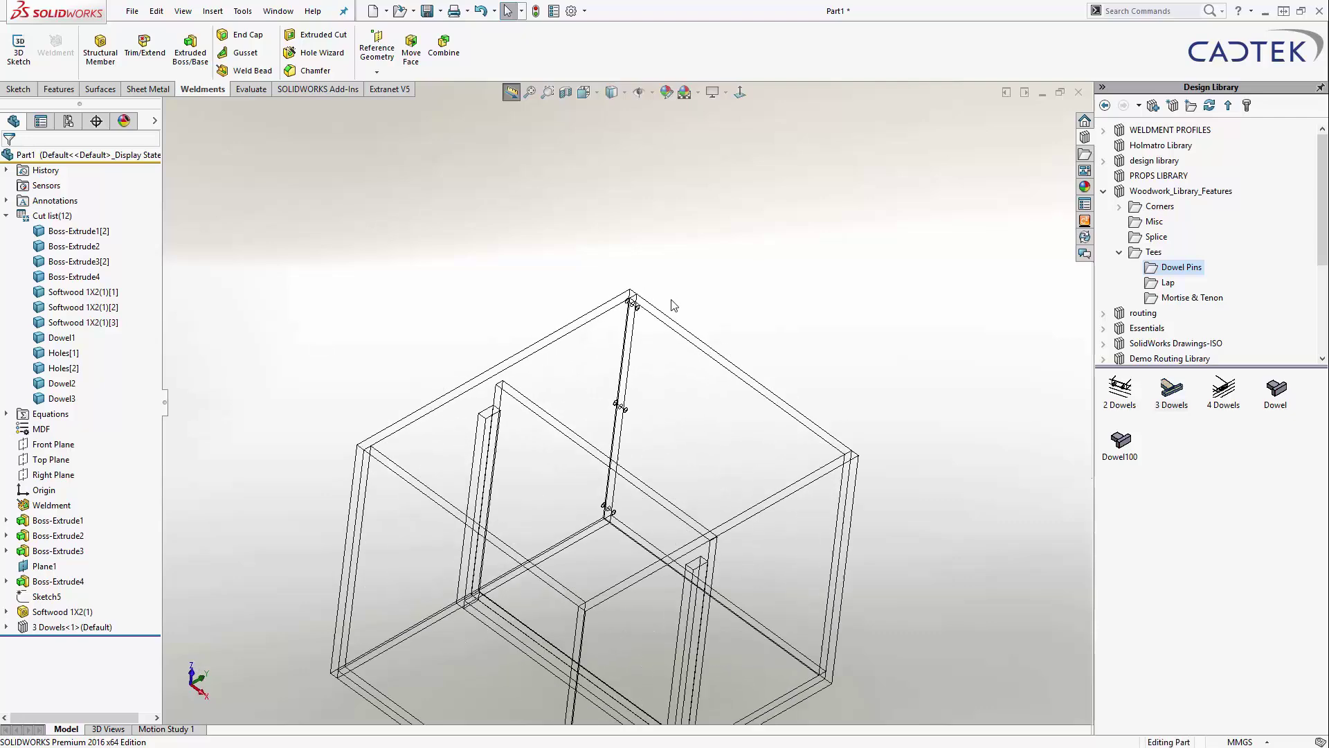
# - Examine the dowel and its holes at the cabinet corner, comparing the shaded and wireframe displays
pyautogui.scroll(-10, 674, 305)
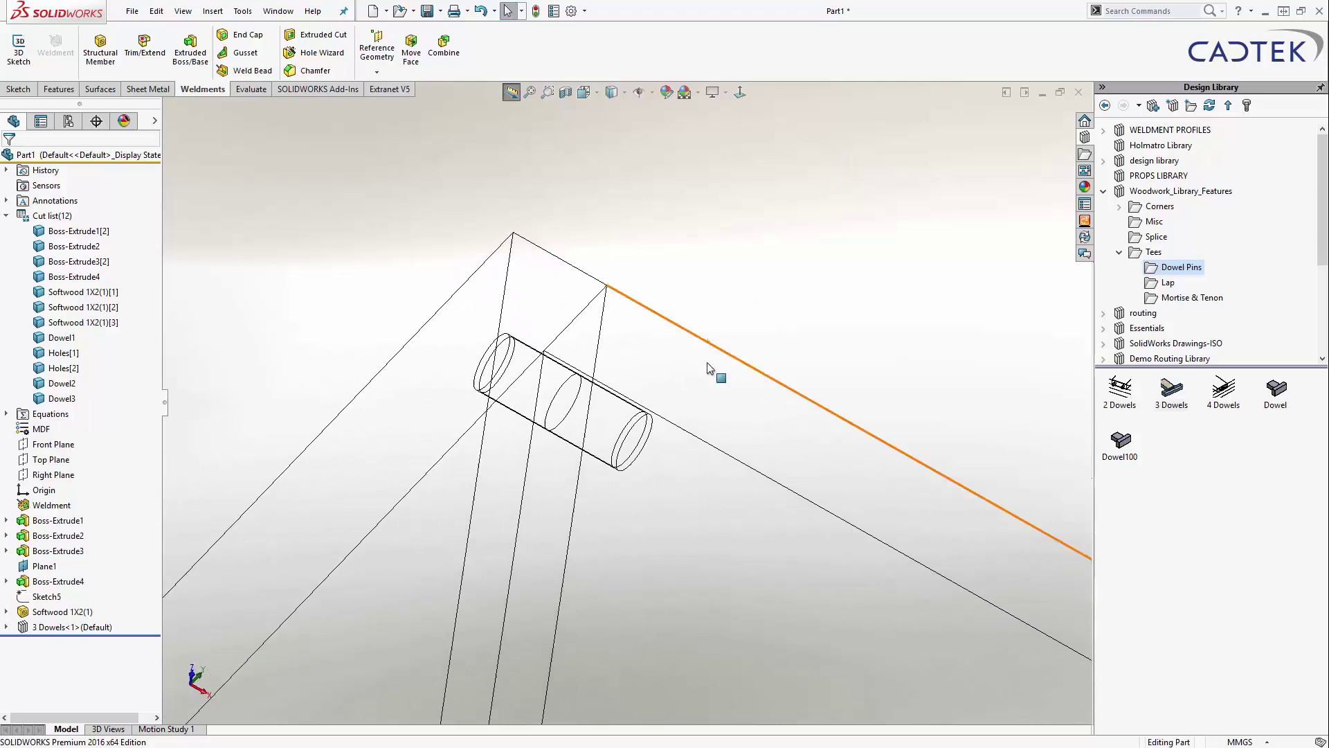
pyautogui.click(766, 436)
pyautogui.click(613, 94)
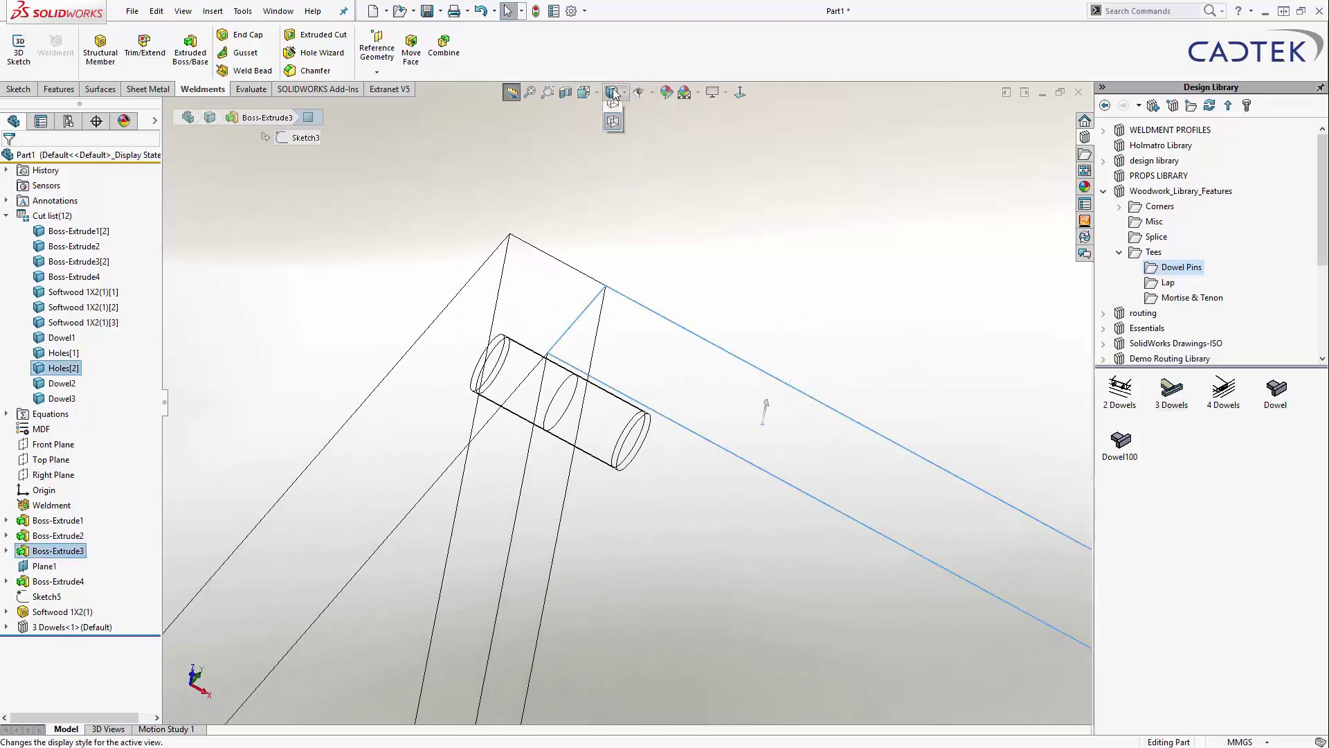
pyautogui.click(613, 104)
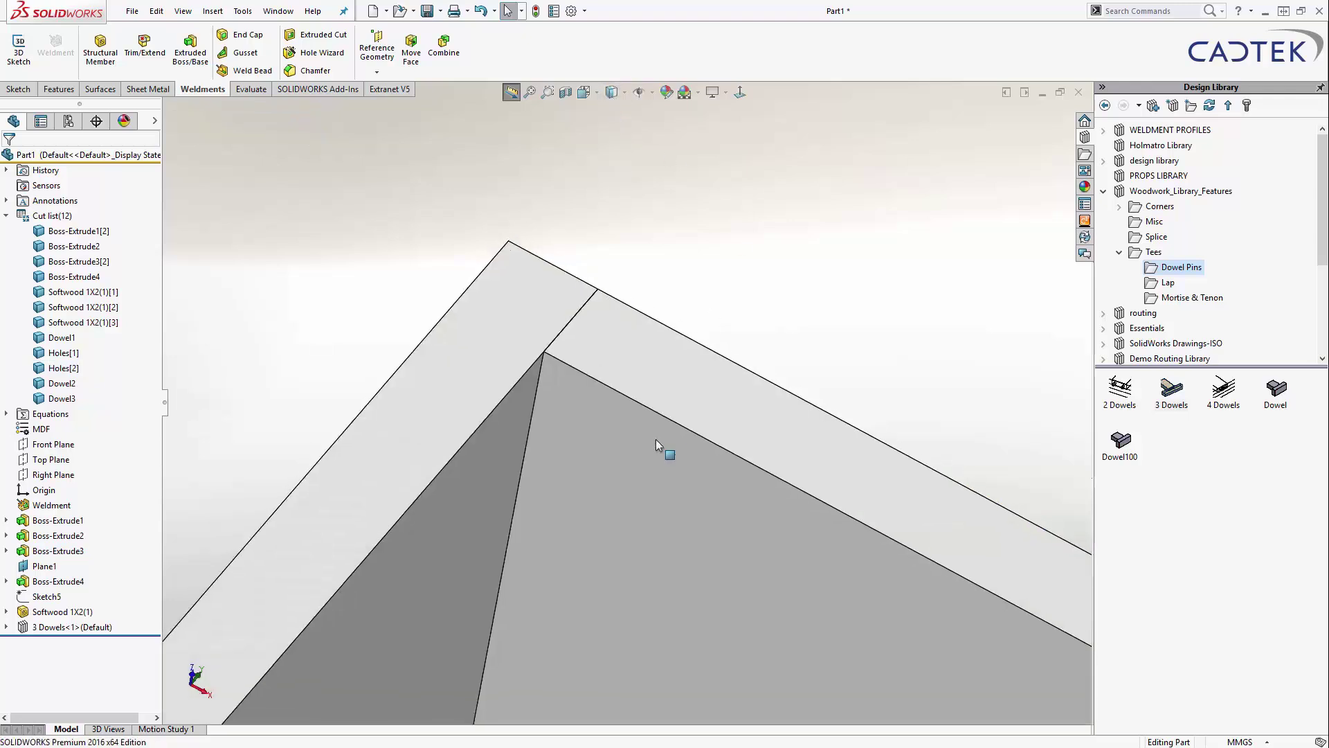
pyautogui.click(646, 453)
pyautogui.click(506, 327)
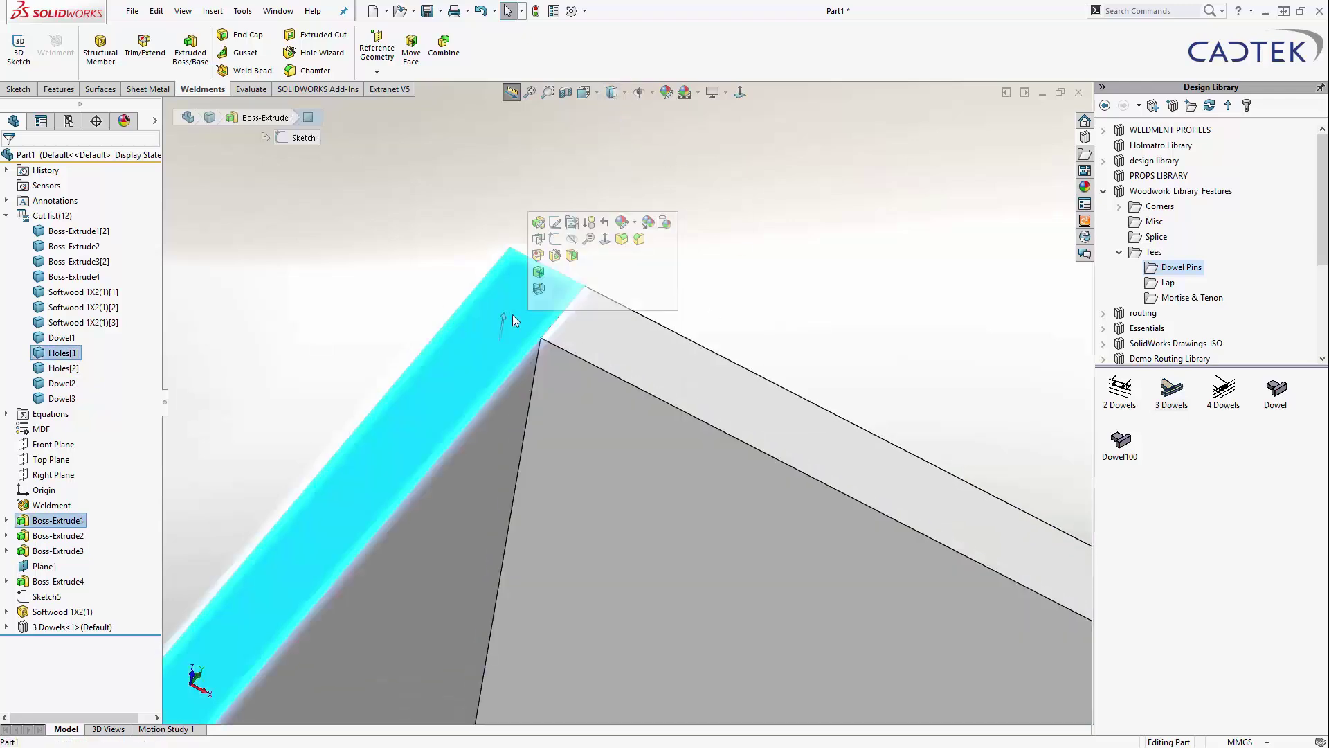
pyautogui.click(579, 140)
pyautogui.click(613, 94)
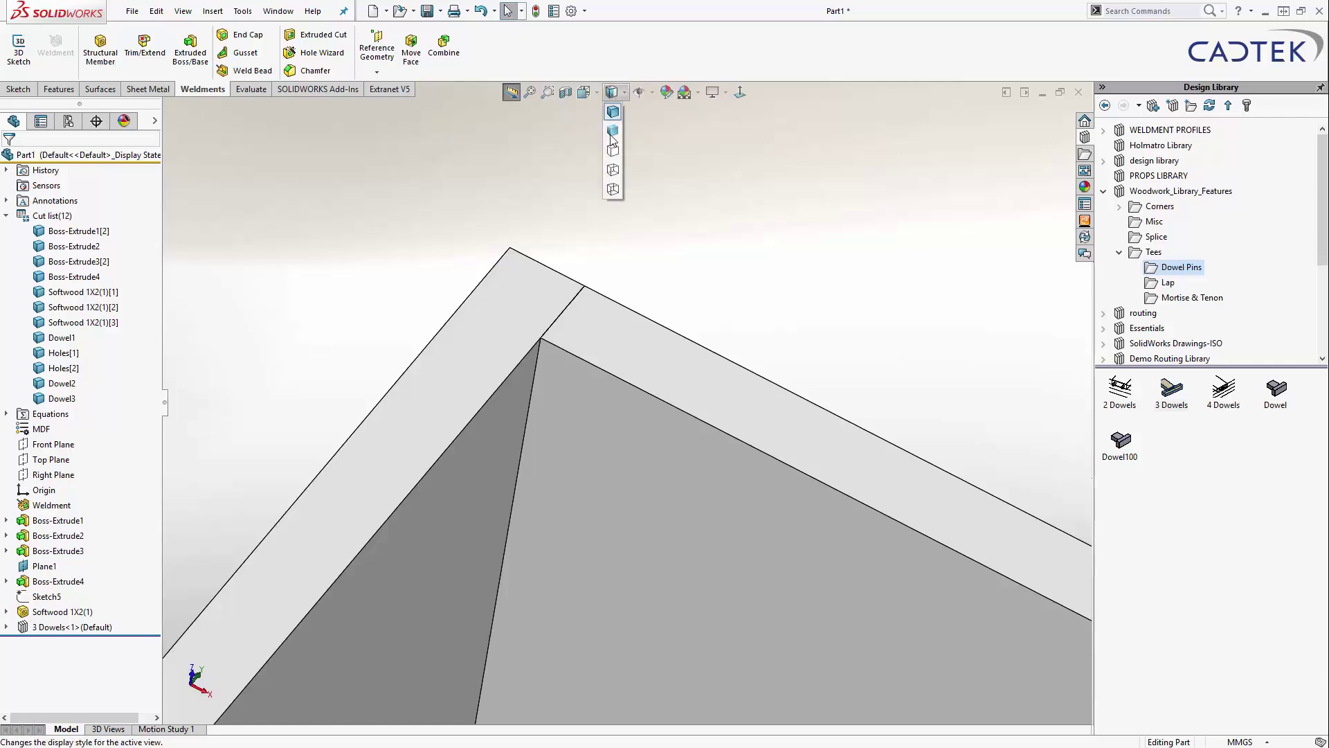
pyautogui.click(612, 189)
pyautogui.scroll(-5, 451, 320)
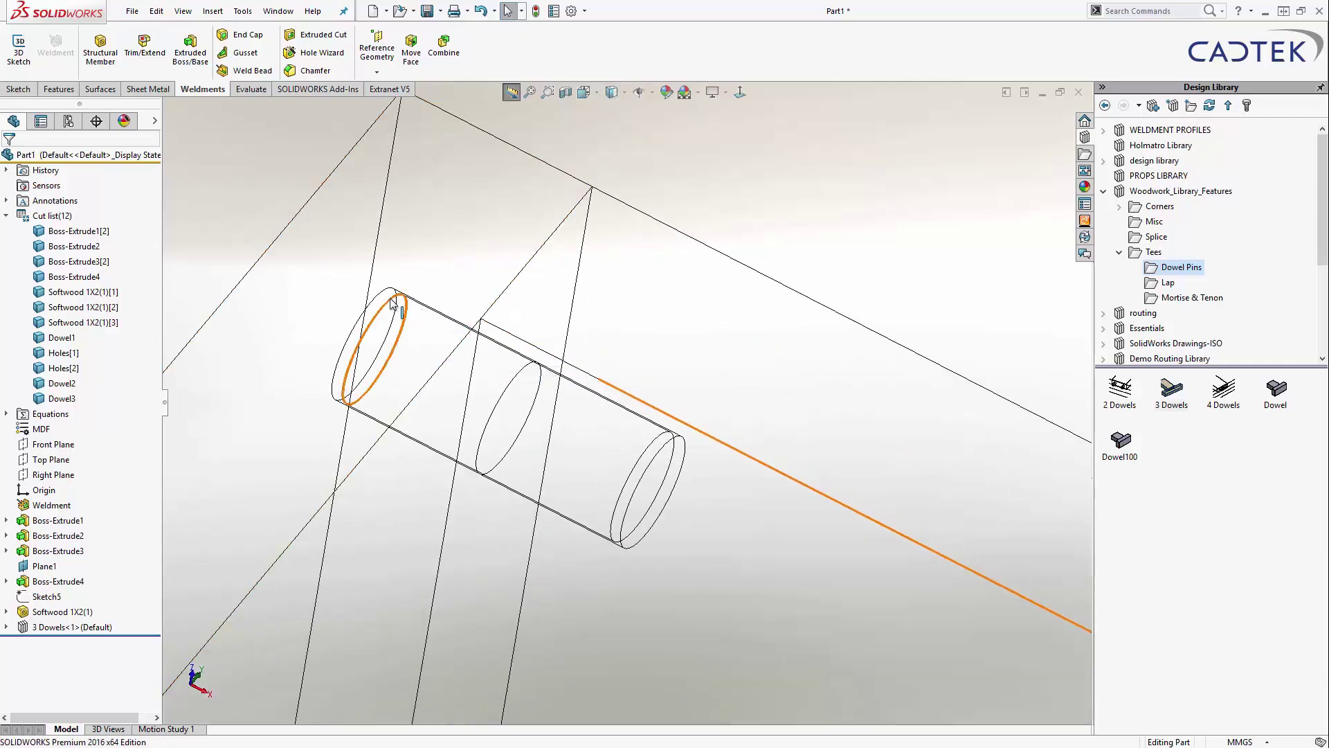
pyautogui.scroll(8, 496, 418)
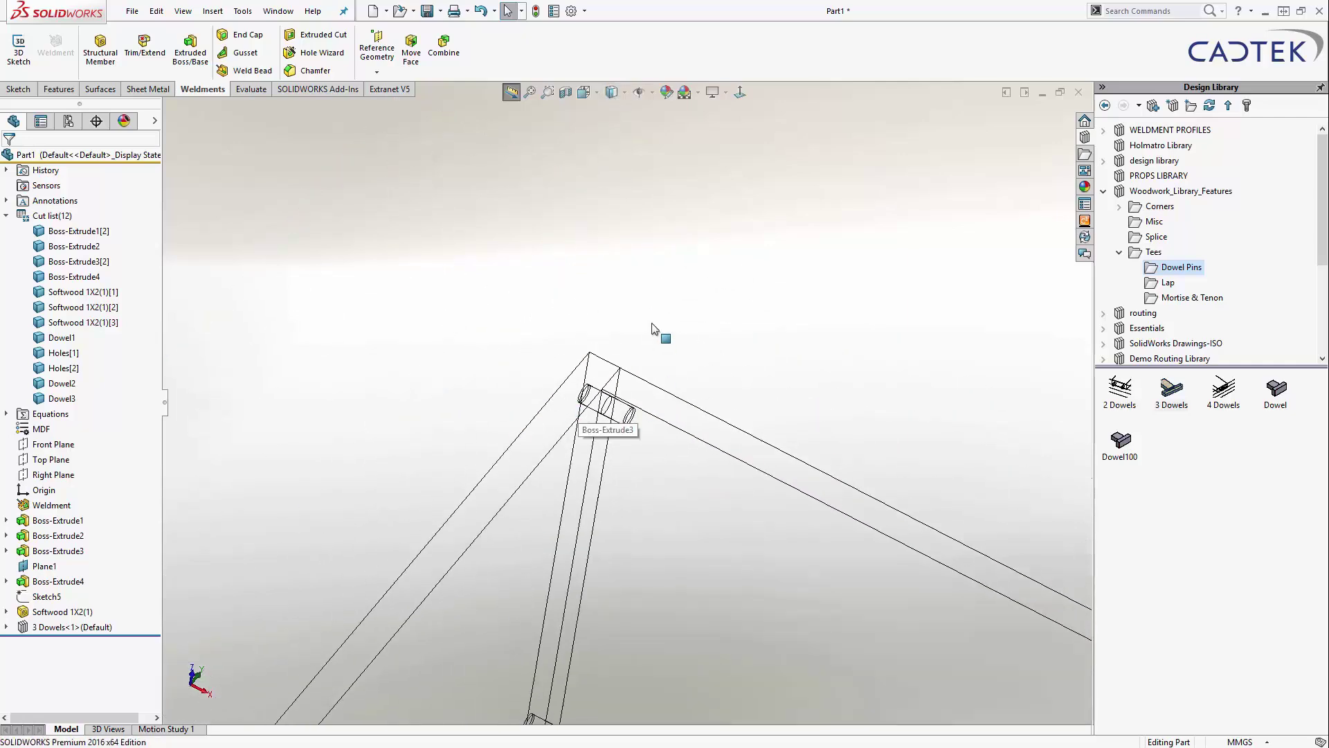
# - Display the whole cabinet shaded with edges
pyautogui.scroll(2, 689, 243)
pyautogui.click(612, 92)
pyautogui.click(614, 110)
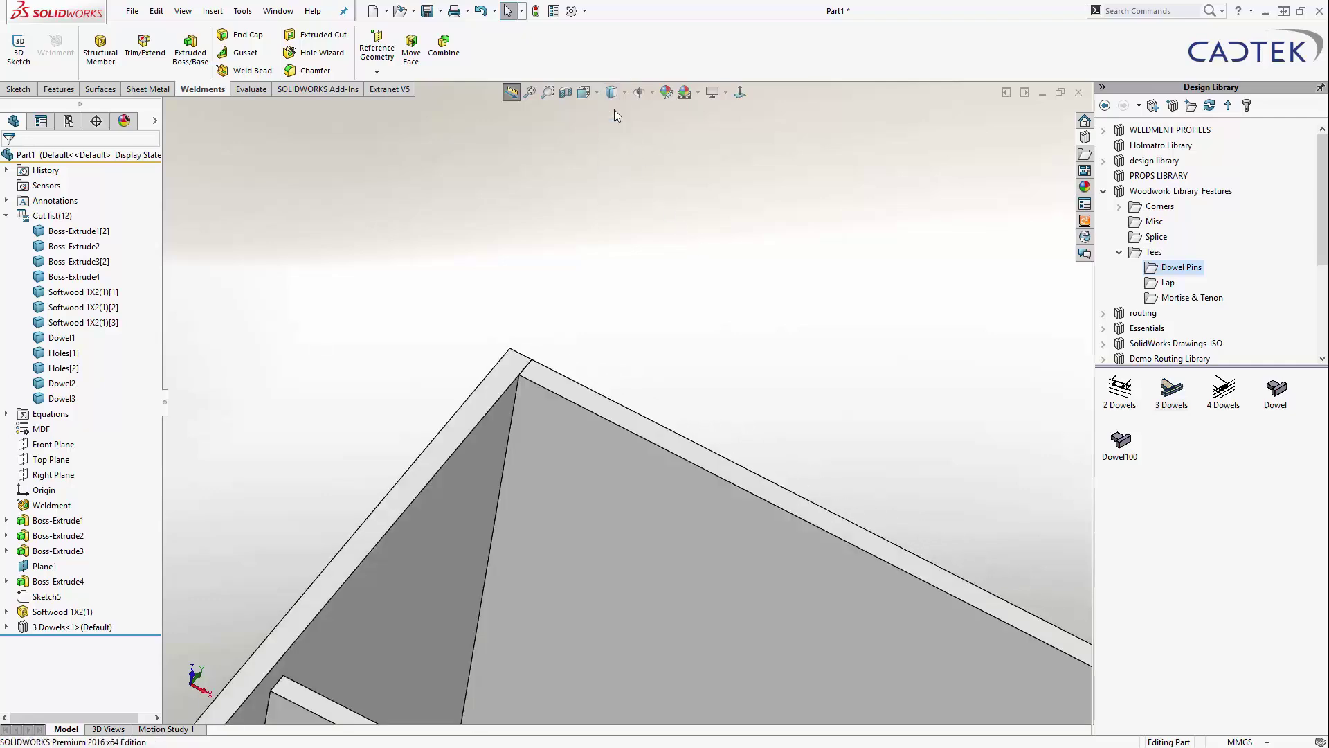
pyautogui.scroll(4, 688, 235)
pyautogui.moveTo(689, 236); pyautogui.dragTo(861, 371, button='middle')
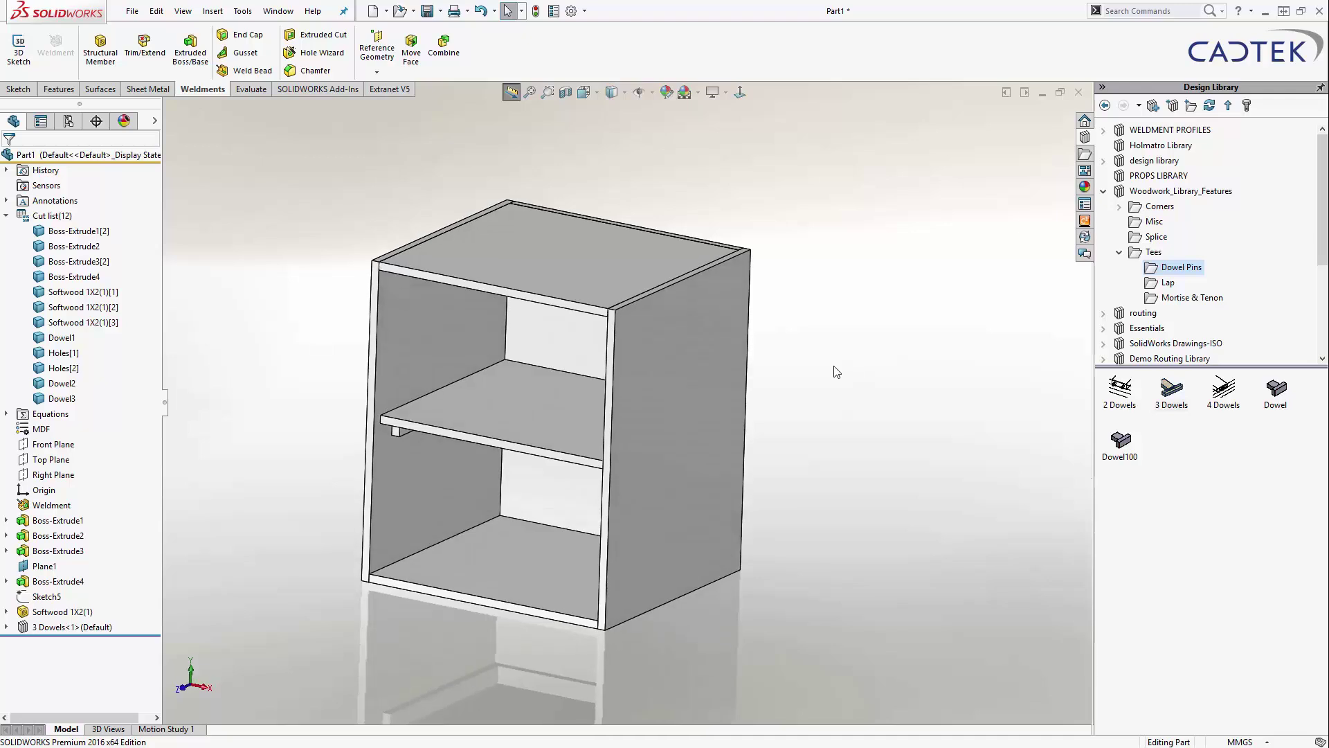
# - Start a new sketch on the underside face of the cabinet's bottom panel
pyautogui.press('Left')
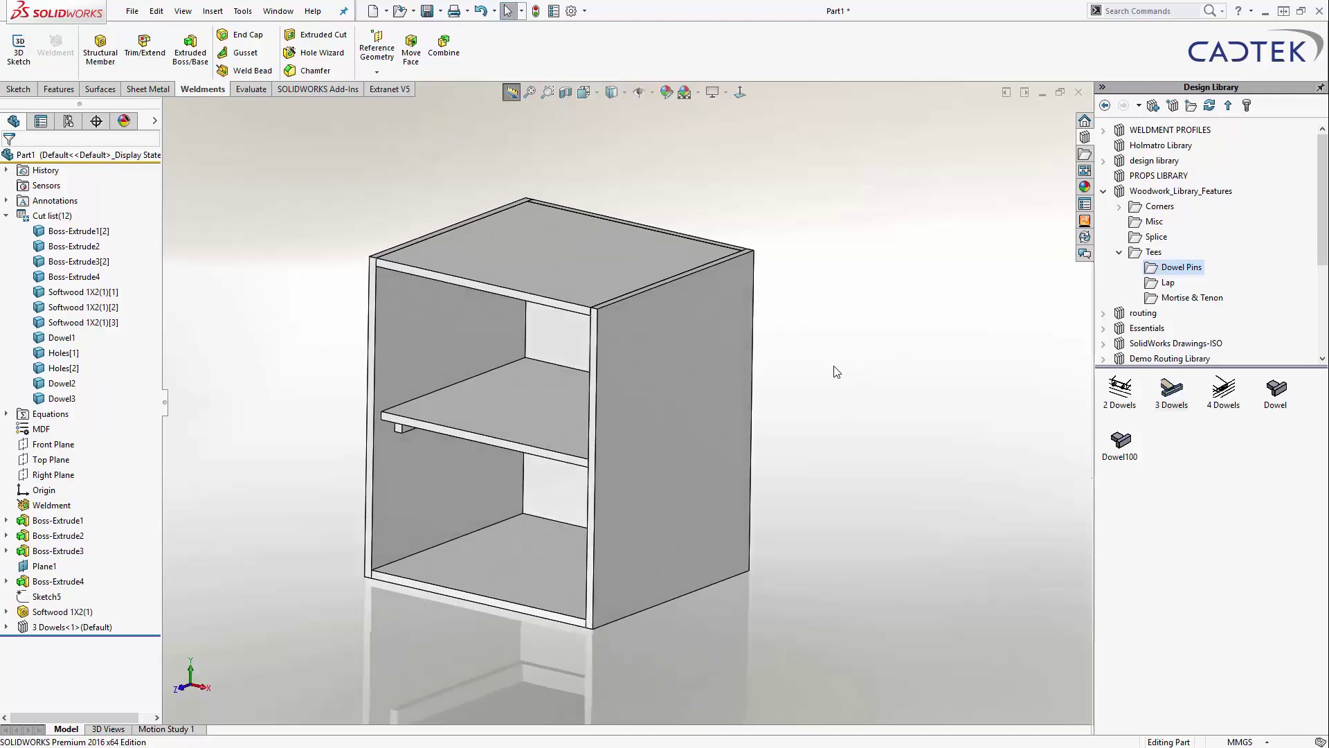
pyautogui.moveTo(836, 372); pyautogui.dragTo(580, 517, button='middle')
pyautogui.click(583, 472)
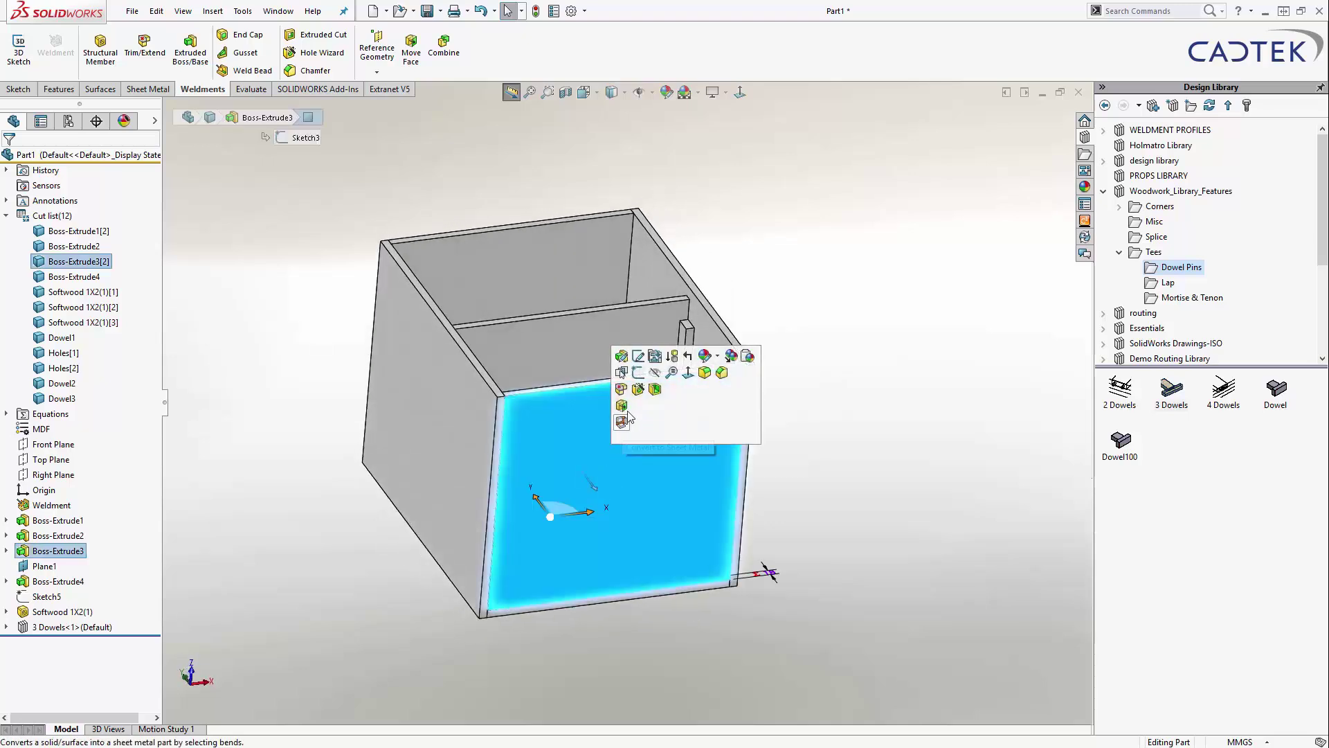
pyautogui.click(637, 374)
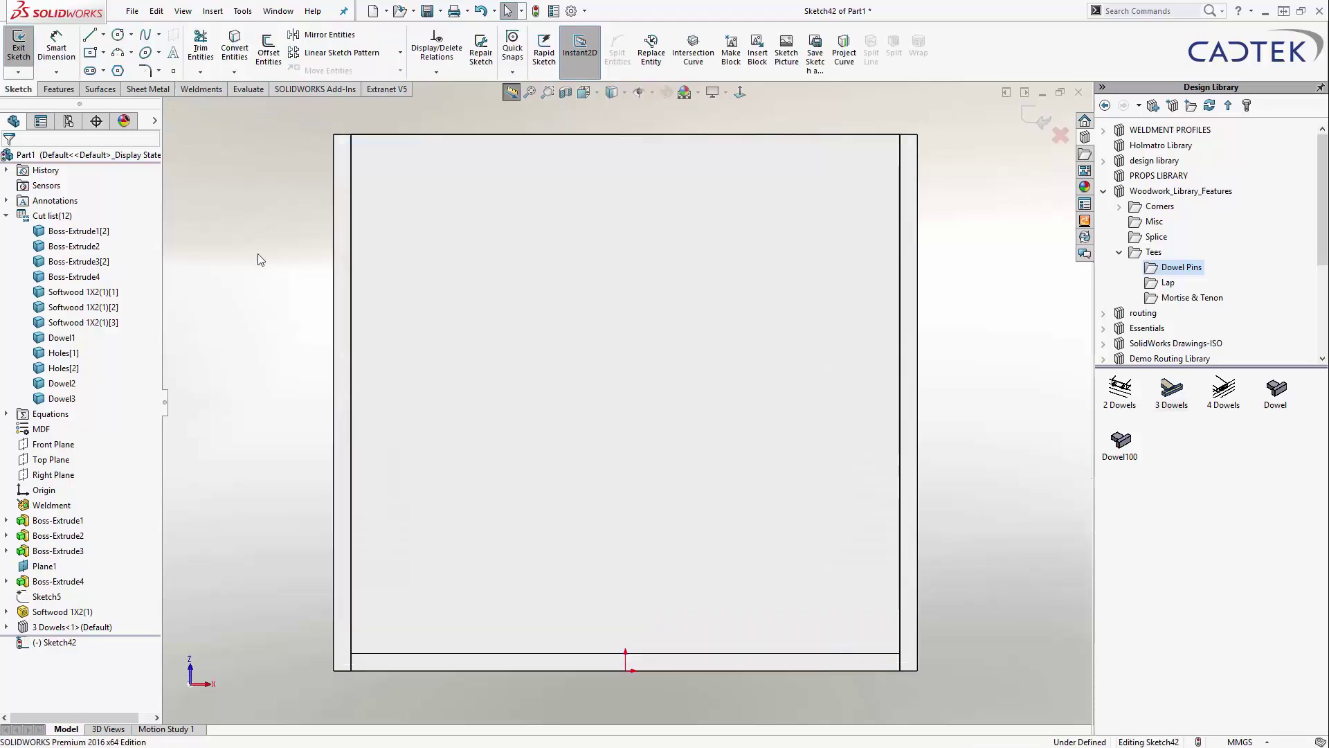
# - Draw a centerline from the front edge's midpoint to the origin and another from its midpoint perpendicular to the right outer edge
pyautogui.press('s')
pyautogui.click(389, 272)
pyautogui.click(407, 307)
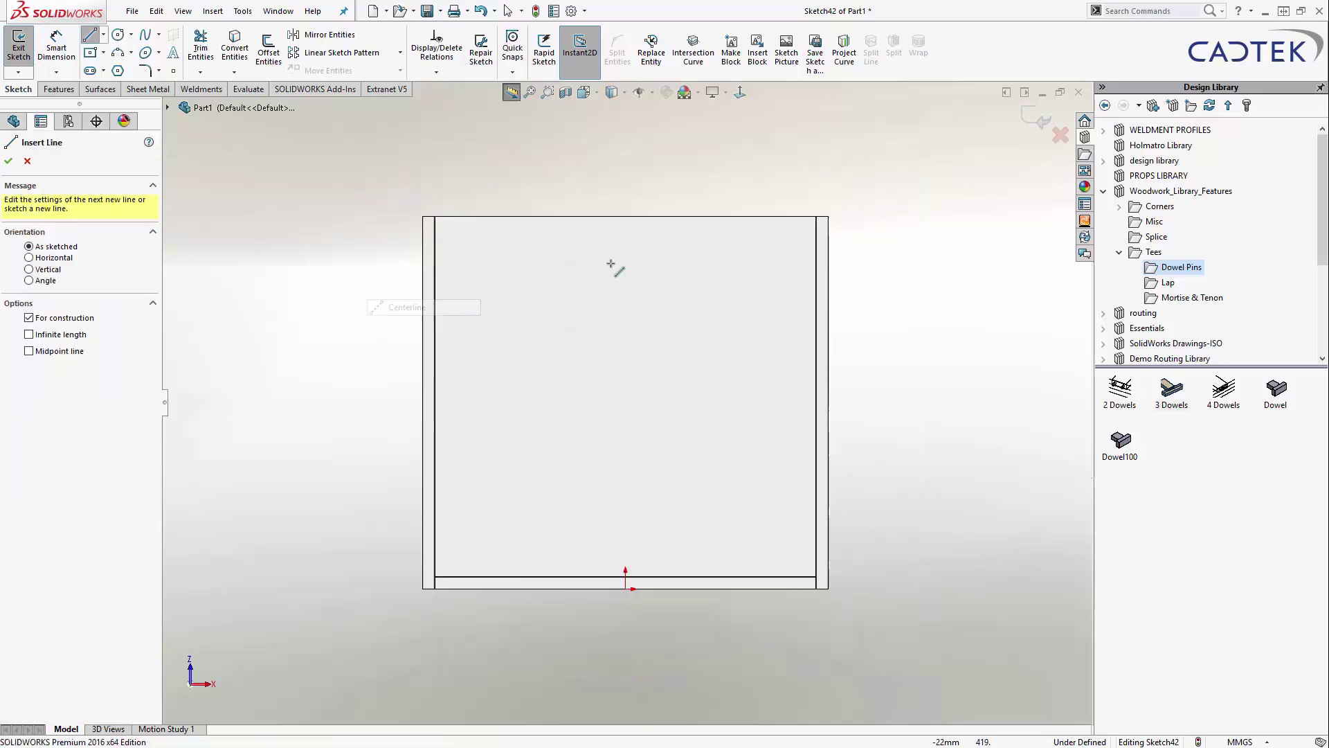
pyautogui.click(625, 272)
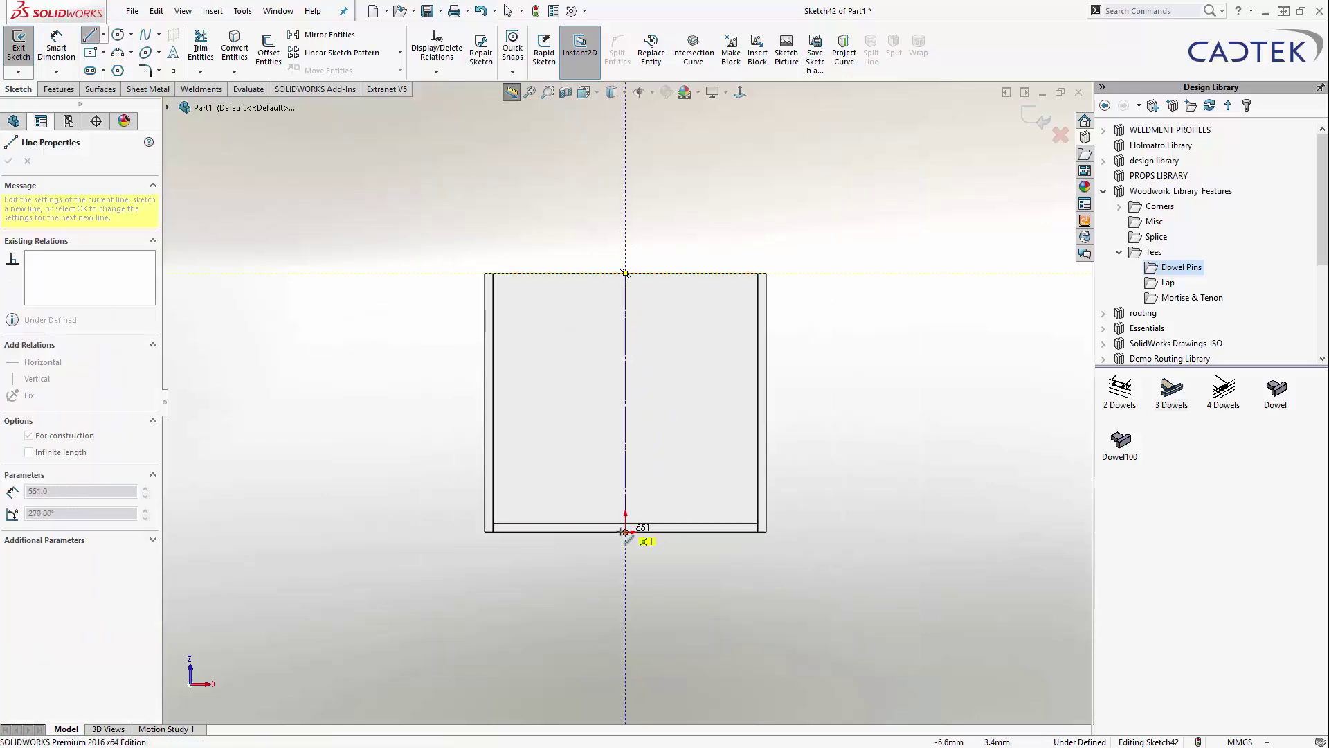
pyautogui.click(626, 532)
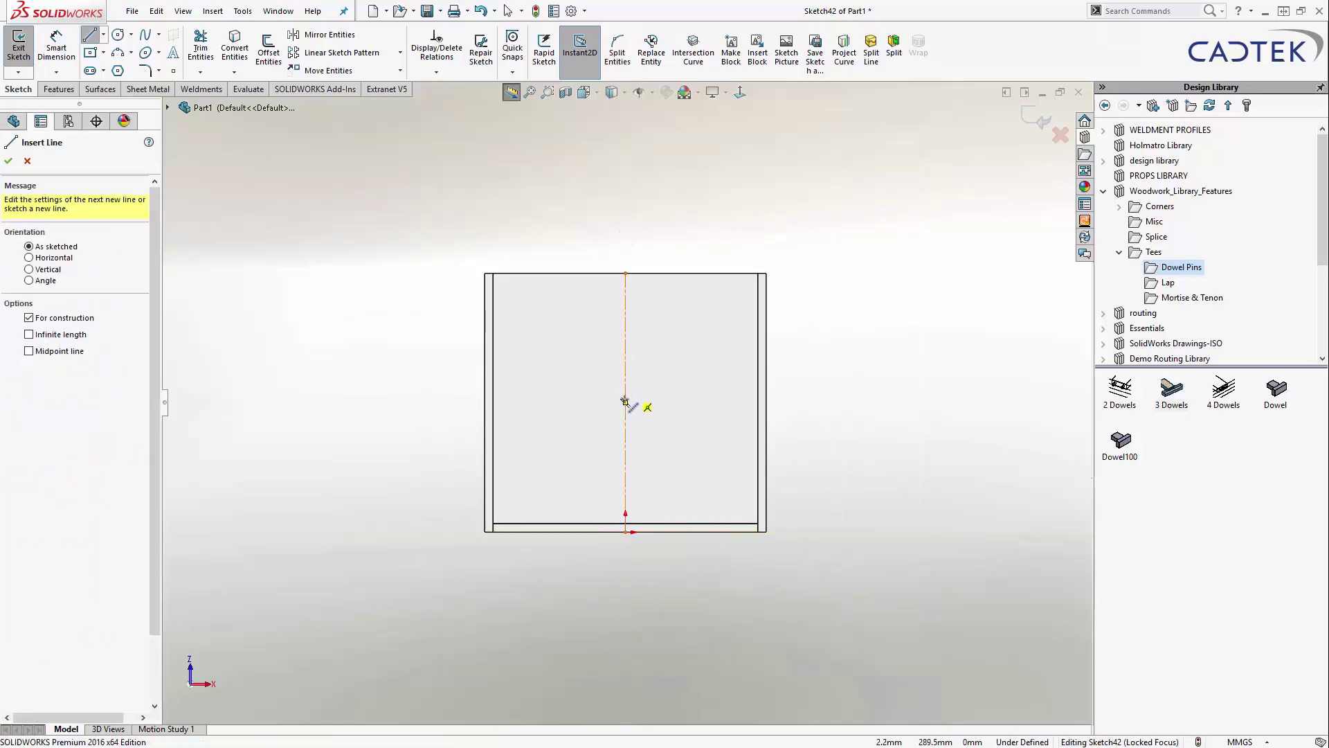
pyautogui.click(625, 402)
pyautogui.click(766, 402)
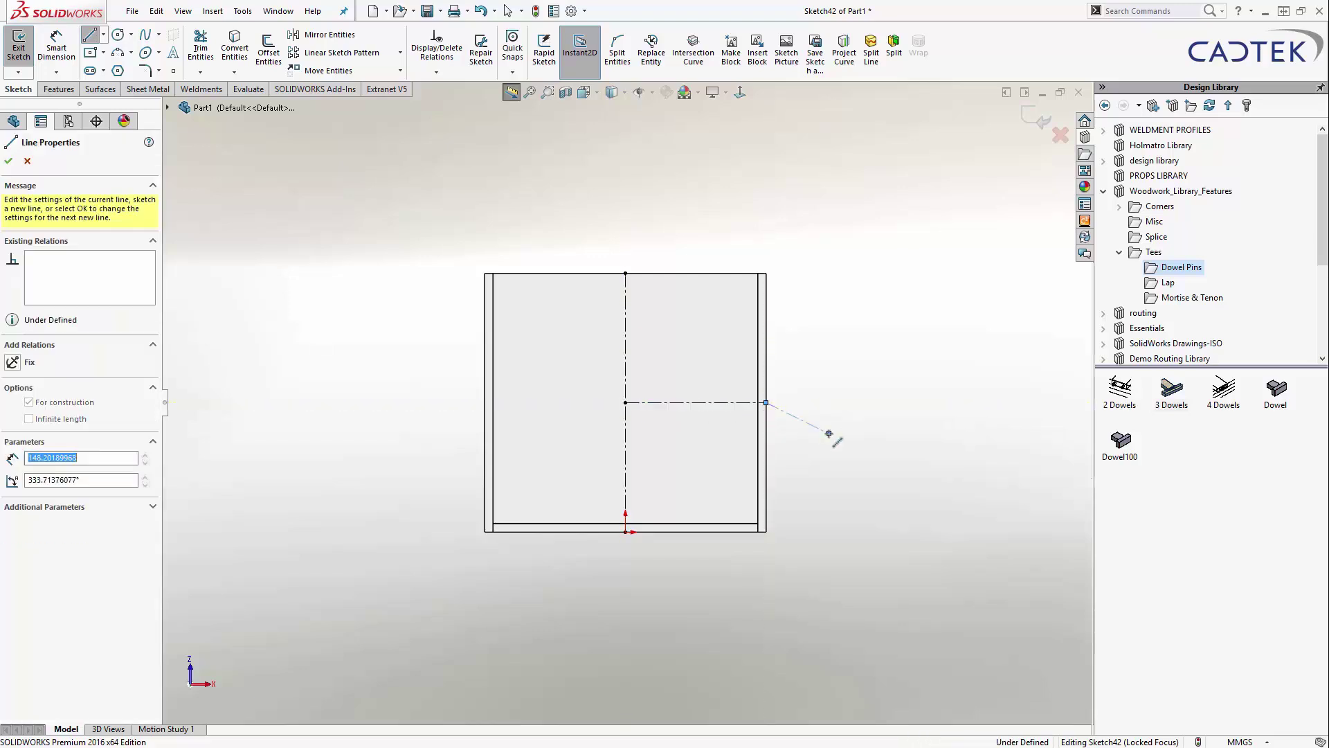
pyautogui.press('Escape')
# - Sketch a circle near the front right corner of the underside and dimension its diameter to 10 mm
pyautogui.press('s')
pyautogui.click(729, 203)
pyautogui.scroll(-3, 765, 224)
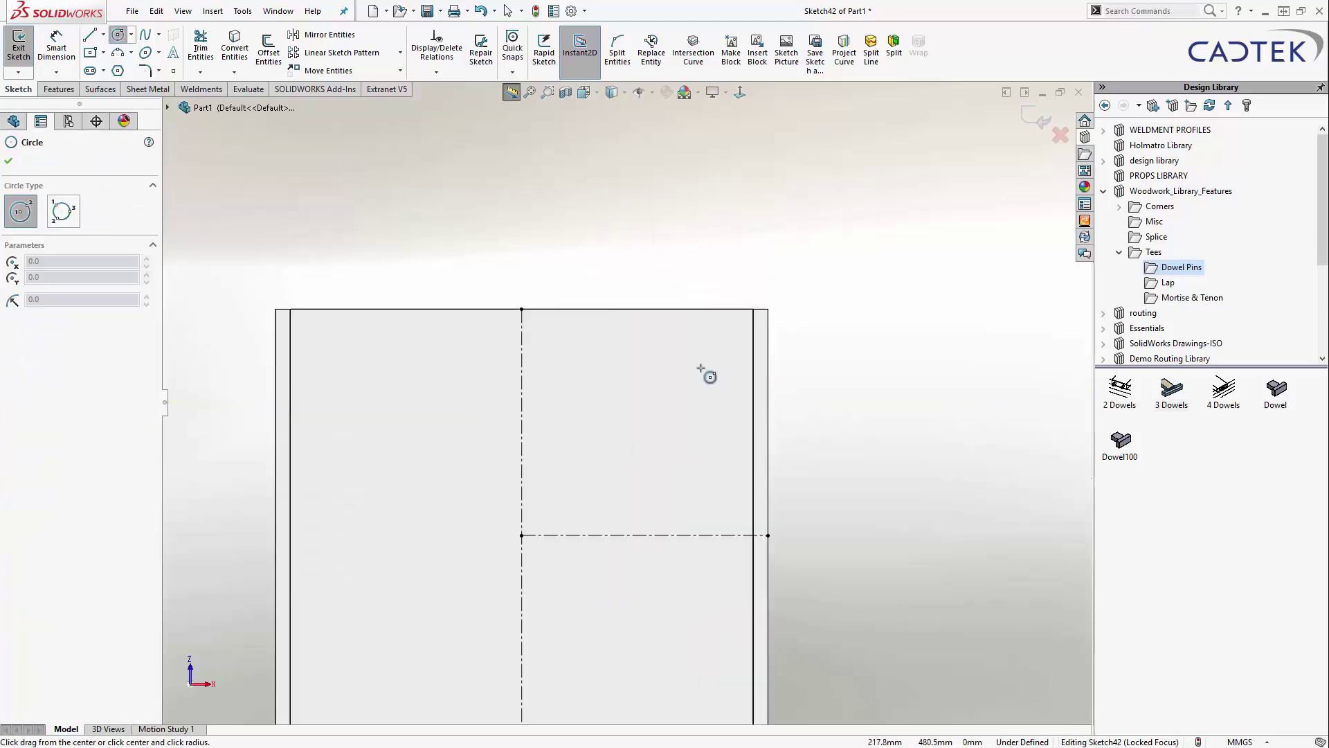
pyautogui.click(700, 368)
pyautogui.click(715, 350)
pyautogui.press('s')
pyautogui.click(759, 280)
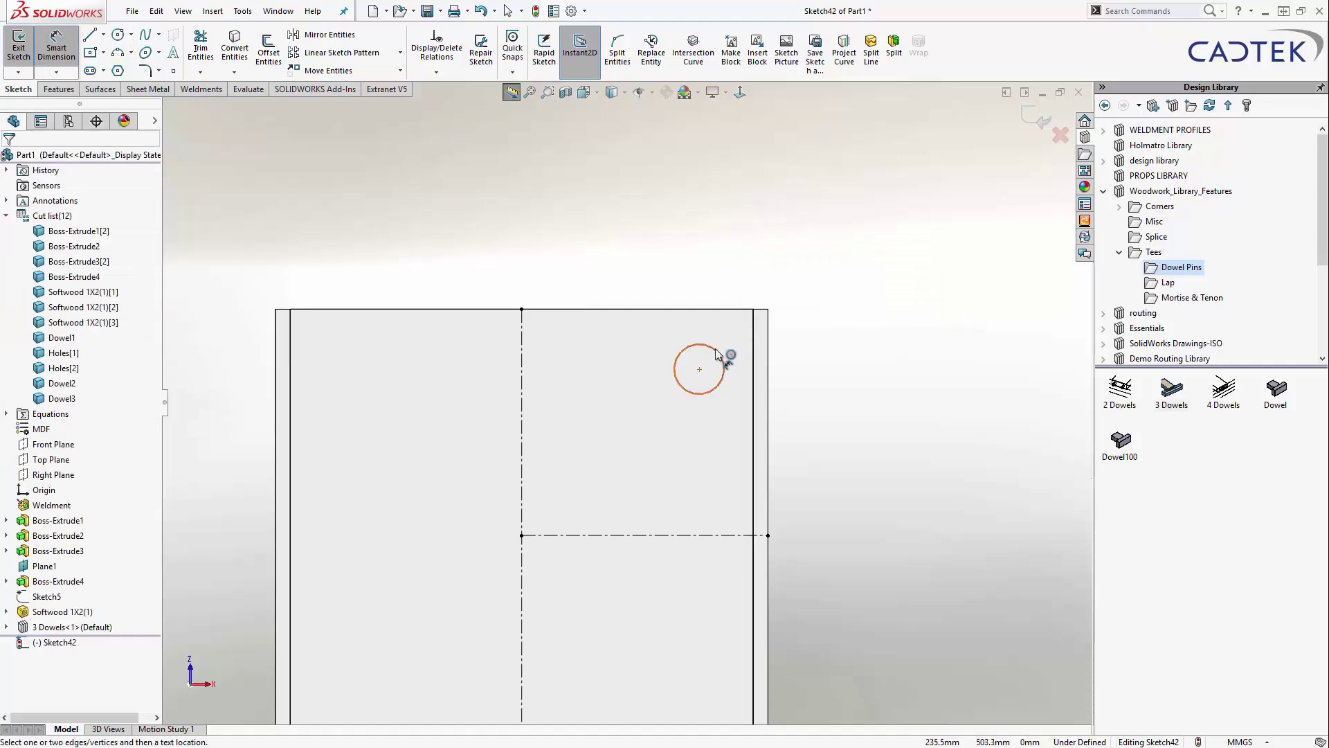
pyautogui.click(716, 353)
pyautogui.click(751, 259)
pyautogui.write('10')
pyautogui.press('Return')
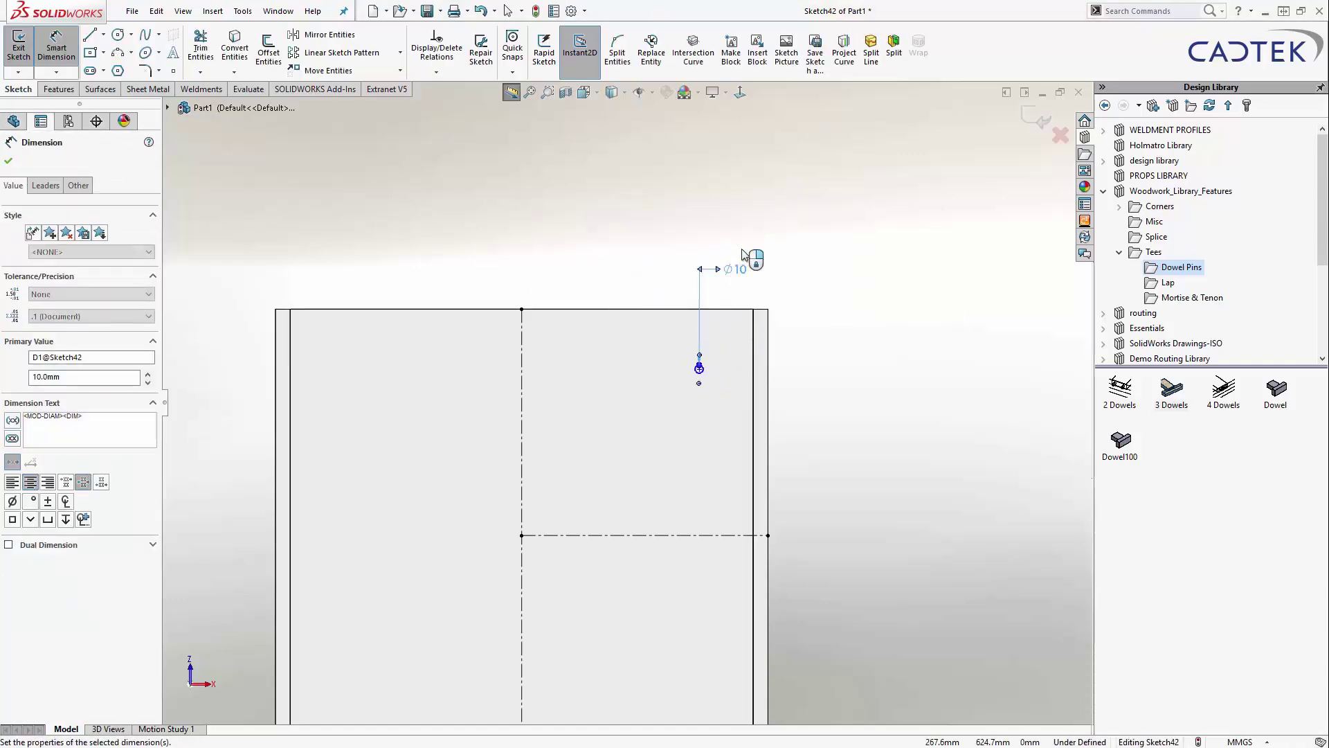
pyautogui.click(844, 306)
# - Dimension the circle's centre 60 mm from the right outer edge of the cabinet
pyautogui.scroll(-4, 713, 388)
pyautogui.click(679, 339)
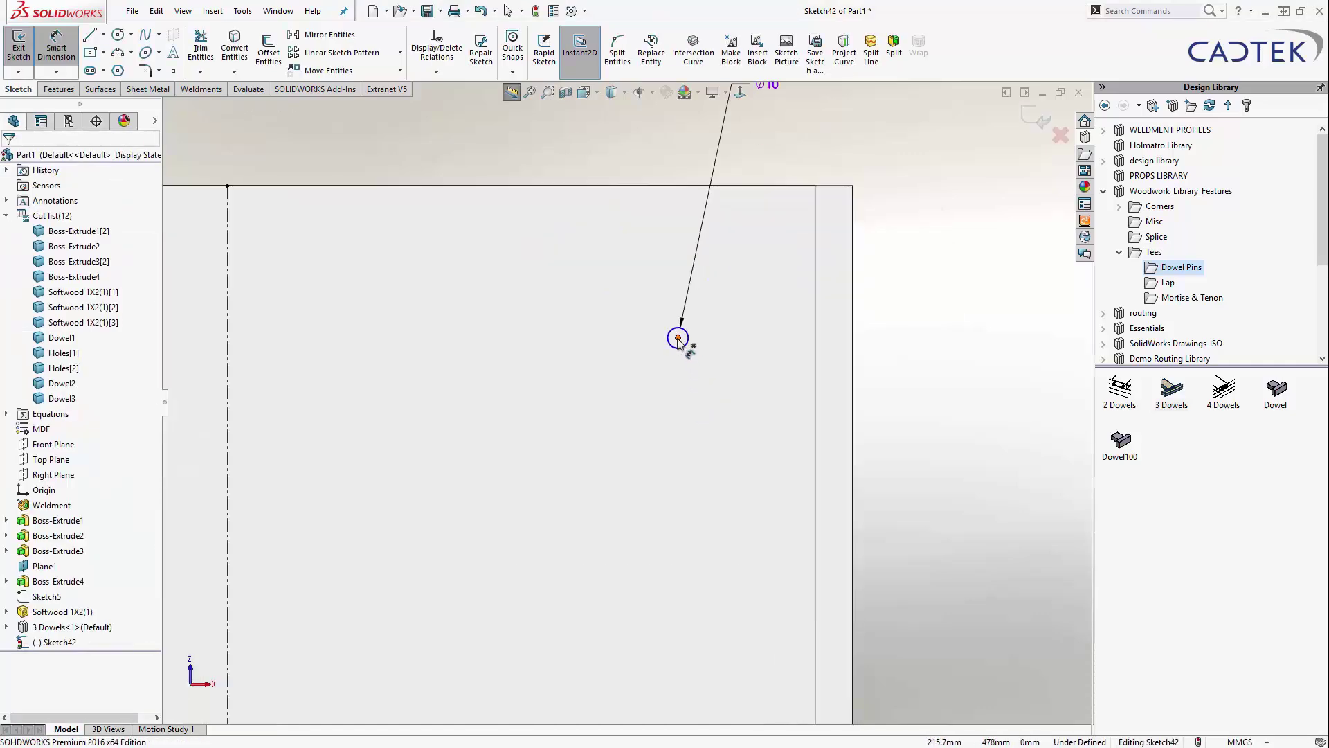
pyautogui.scroll(4, 734, 391)
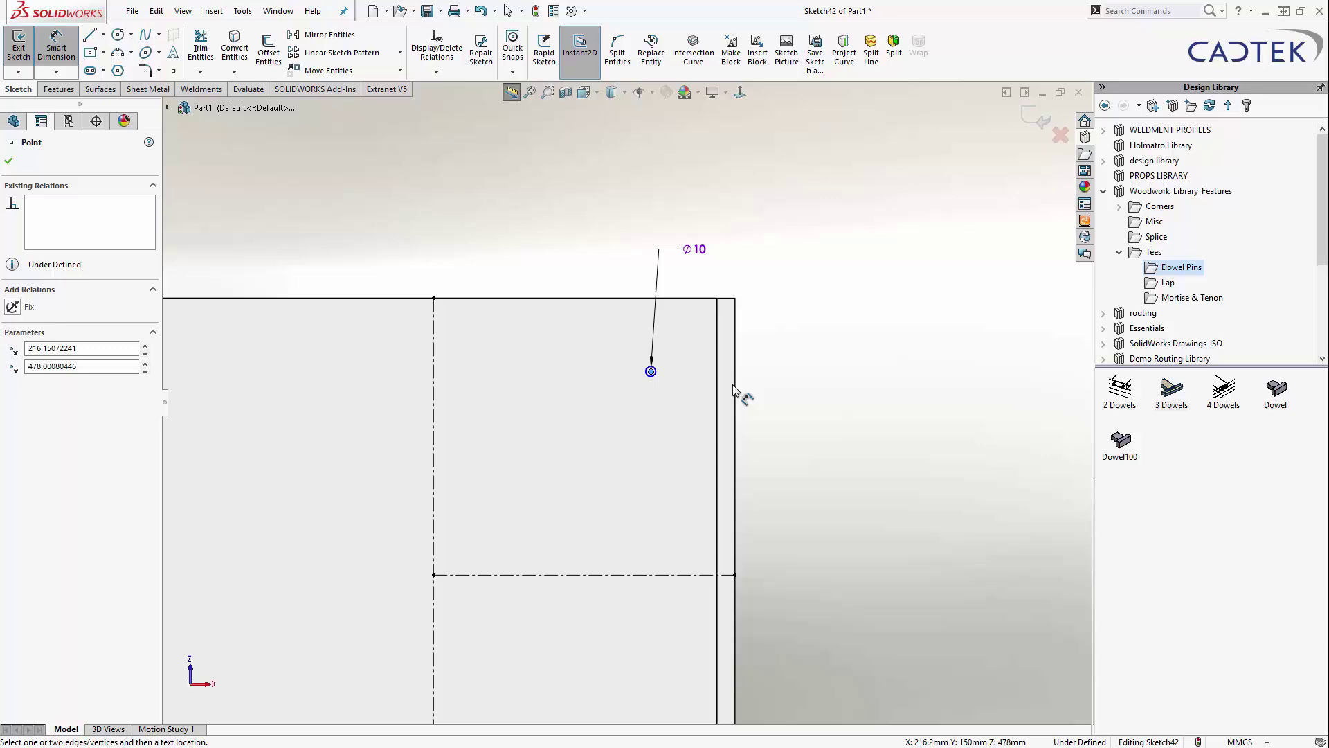
pyautogui.click(735, 346)
pyautogui.click(681, 207)
pyautogui.write('60')
pyautogui.press('Return')
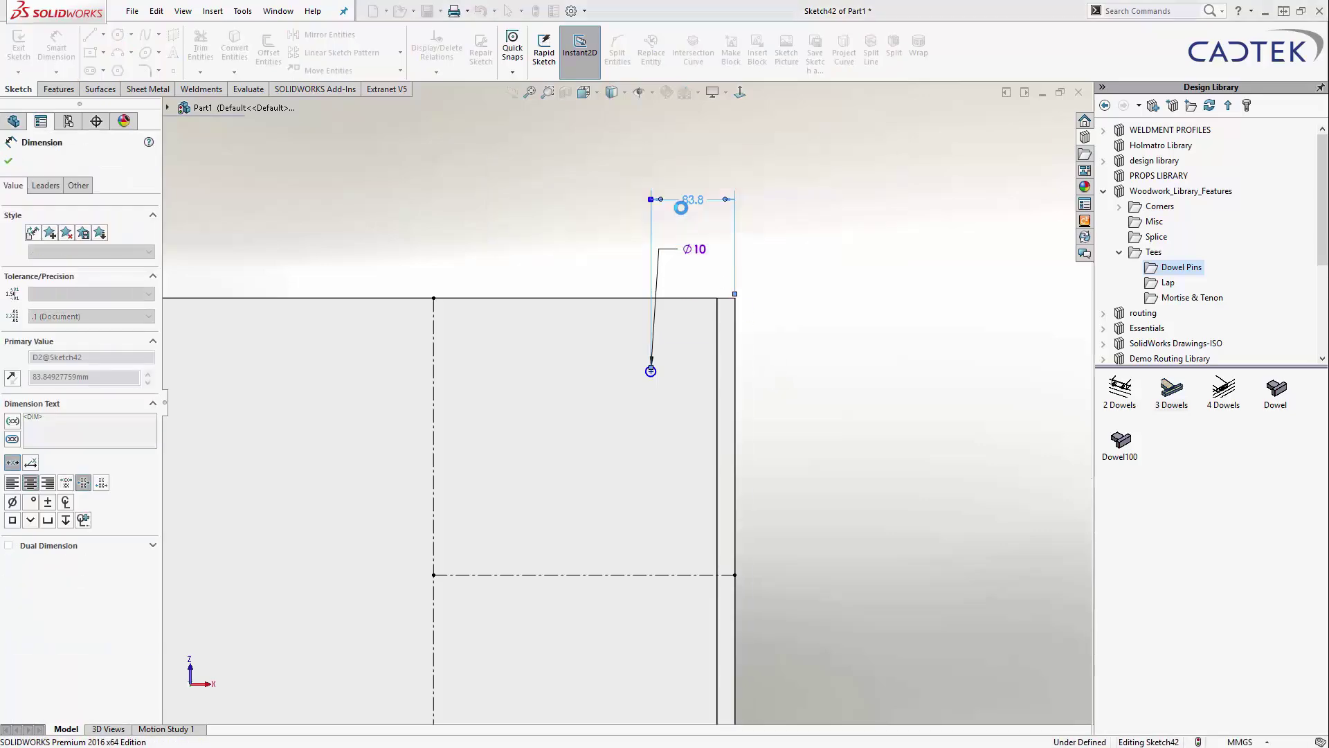
# - Dimension the circle's centre from the front edge, linking it by equation to the 60 mm side distance, and move the diameter label clear
pyautogui.click(677, 373)
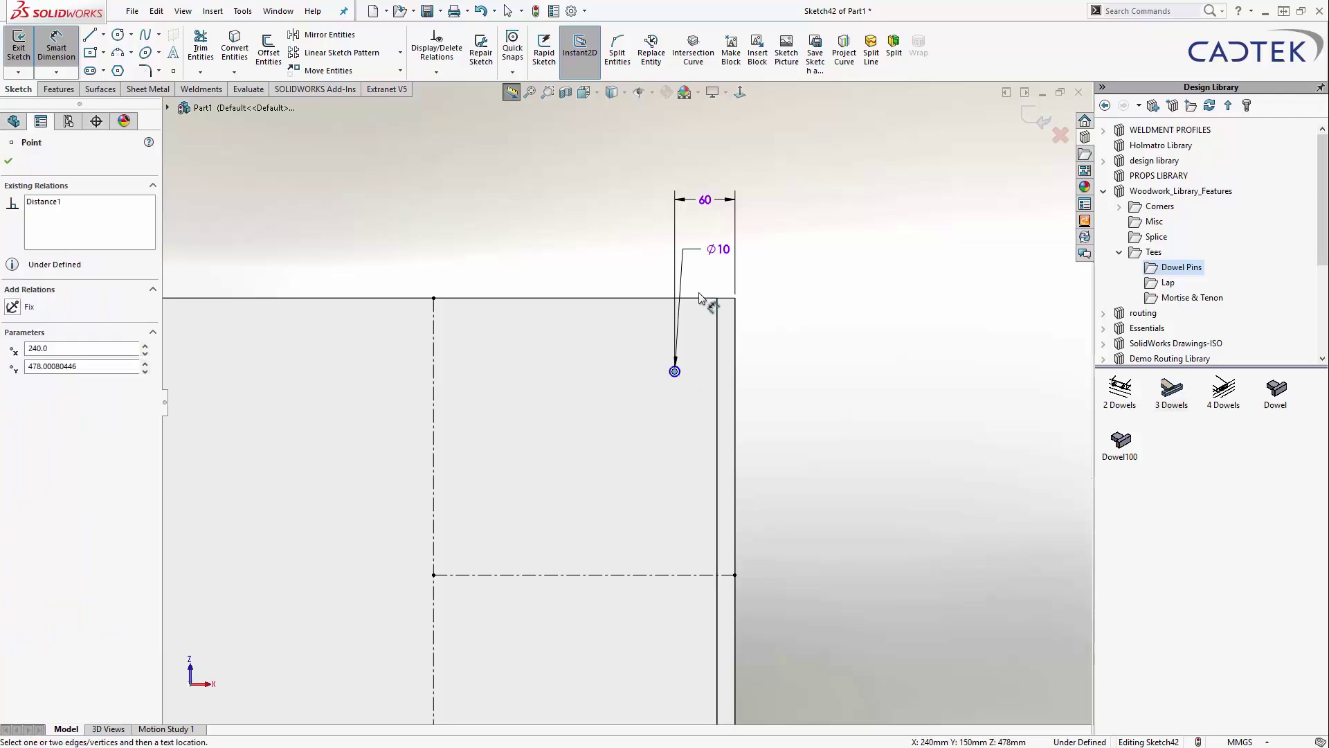
pyautogui.click(703, 298)
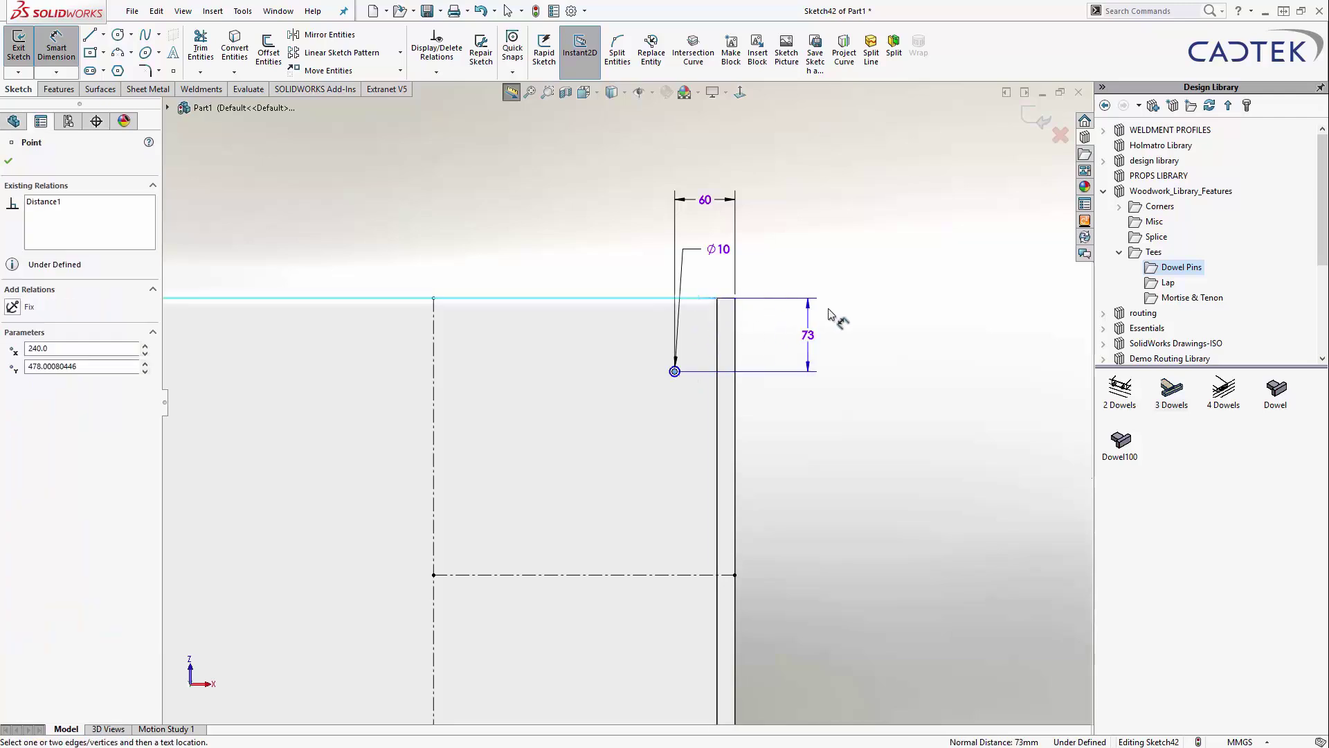
pyautogui.click(838, 305)
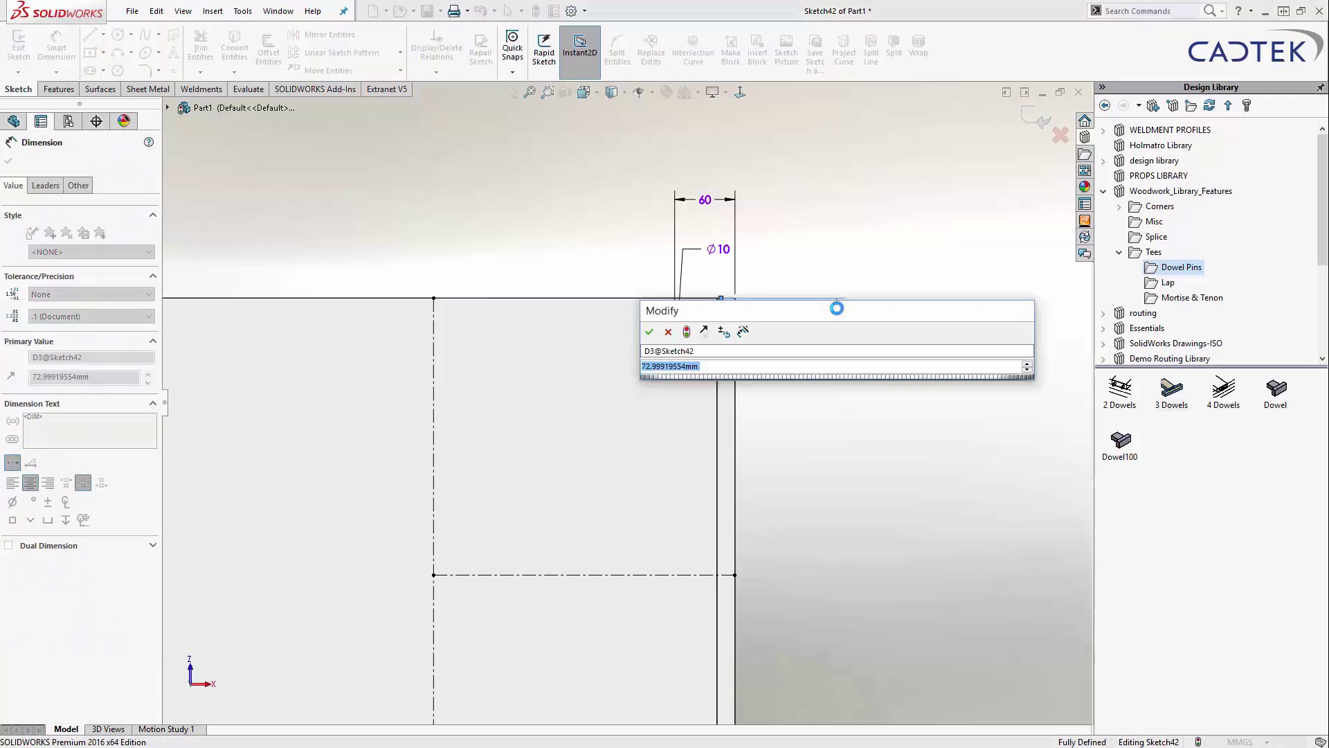
pyautogui.write('=')
pyautogui.click(705, 199)
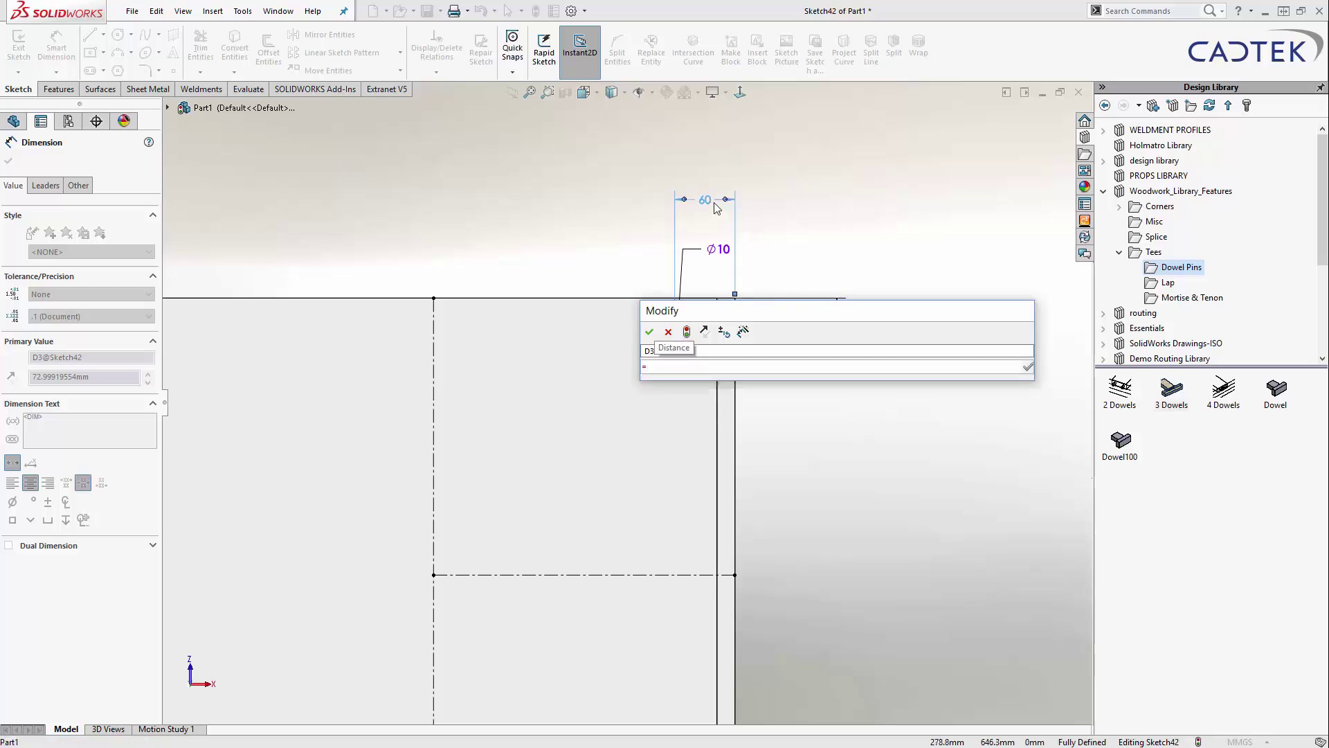
pyautogui.click(651, 331)
pyautogui.moveTo(718, 250); pyautogui.dragTo(559, 231)
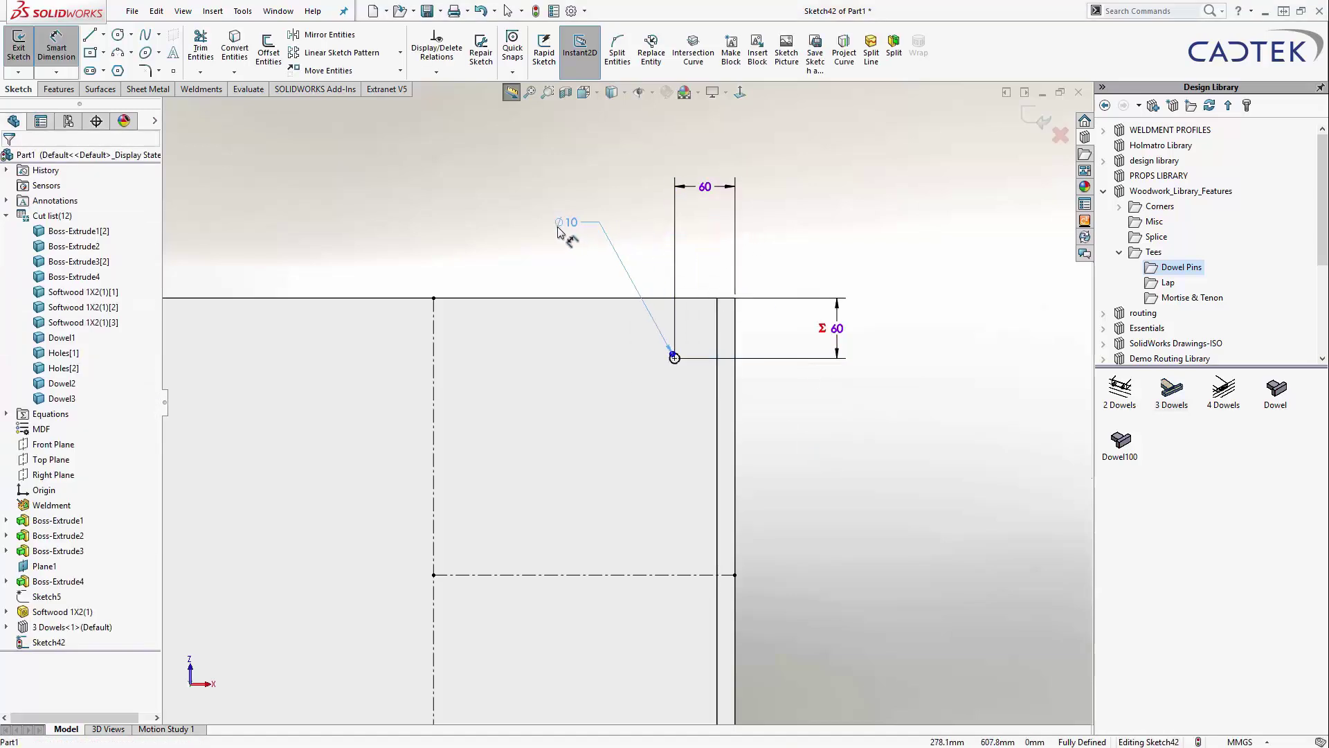
# - Mirror the 10 mm circle about the horizontal centerline of the underside sketch
pyautogui.scroll(-2, 810, 435)
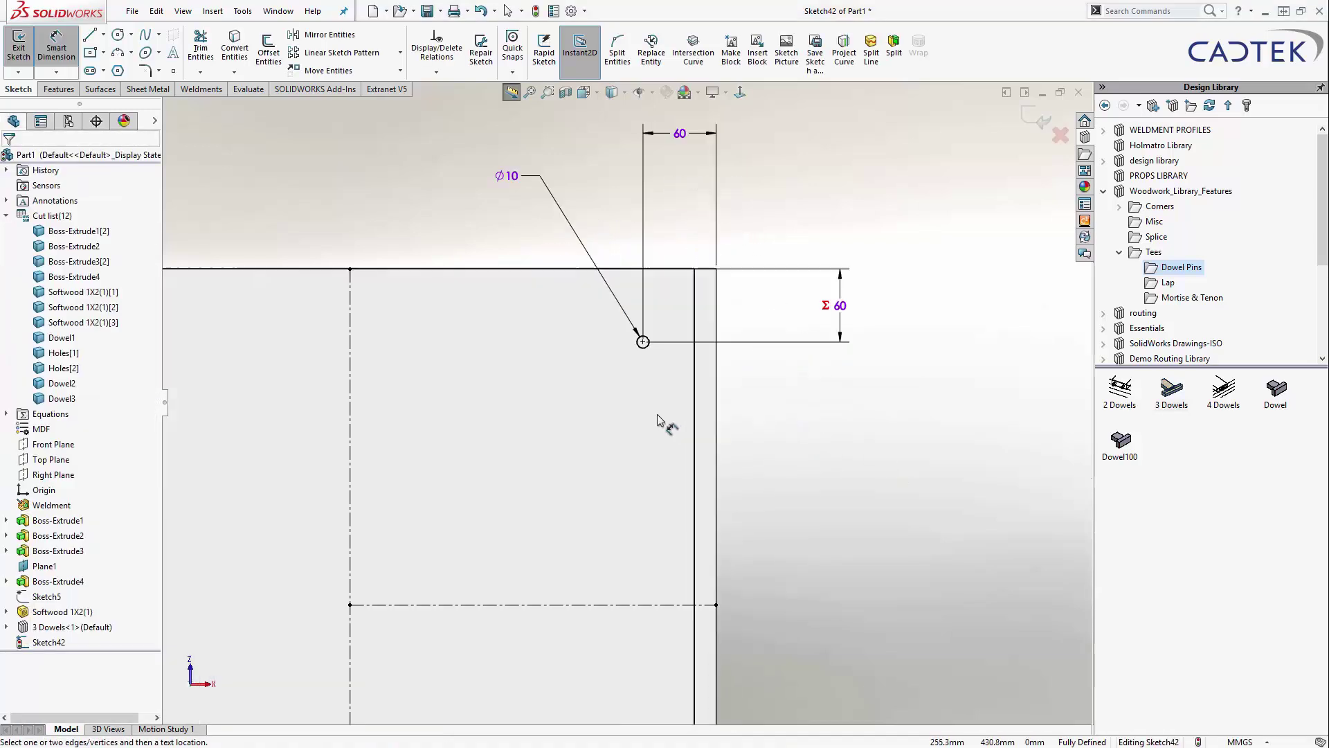
pyautogui.click(648, 350)
pyautogui.scroll(2, 661, 401)
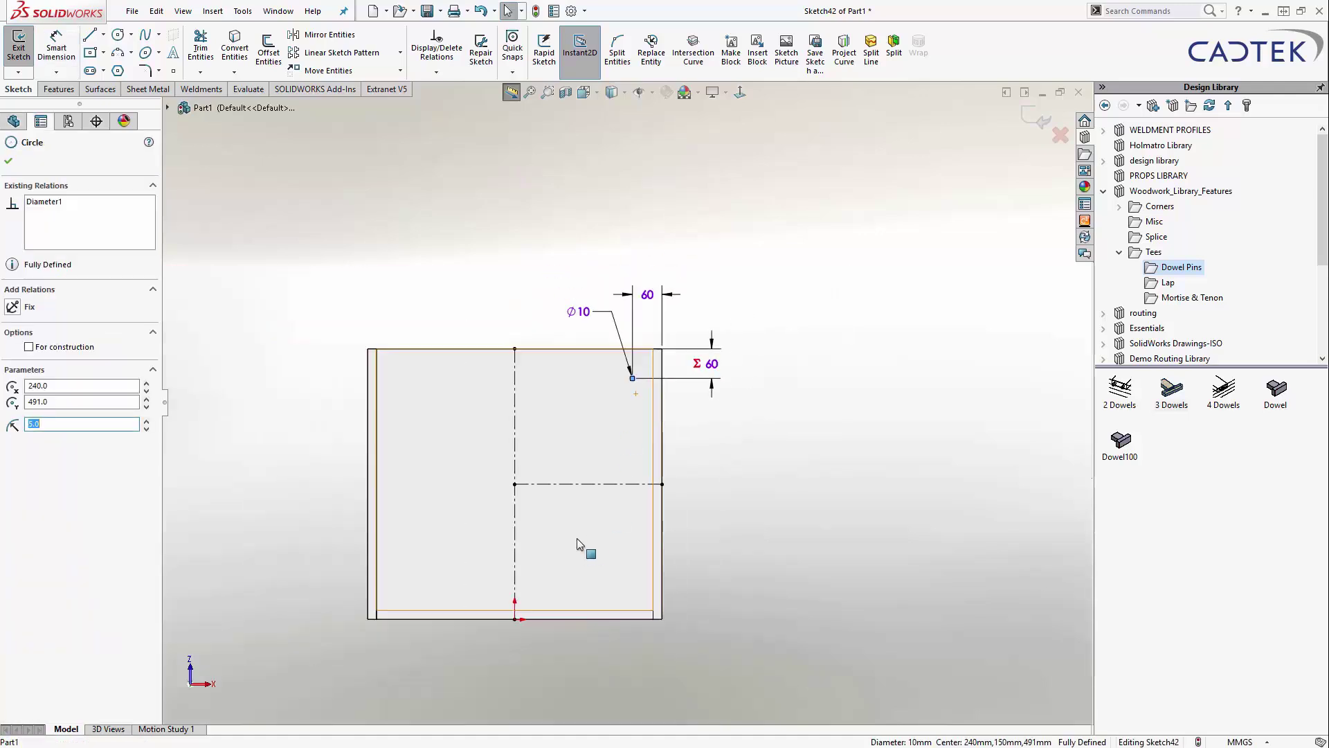
pyautogui.click(590, 484)
pyautogui.click(671, 497)
pyautogui.click(636, 484)
pyautogui.scroll(-3, 666, 325)
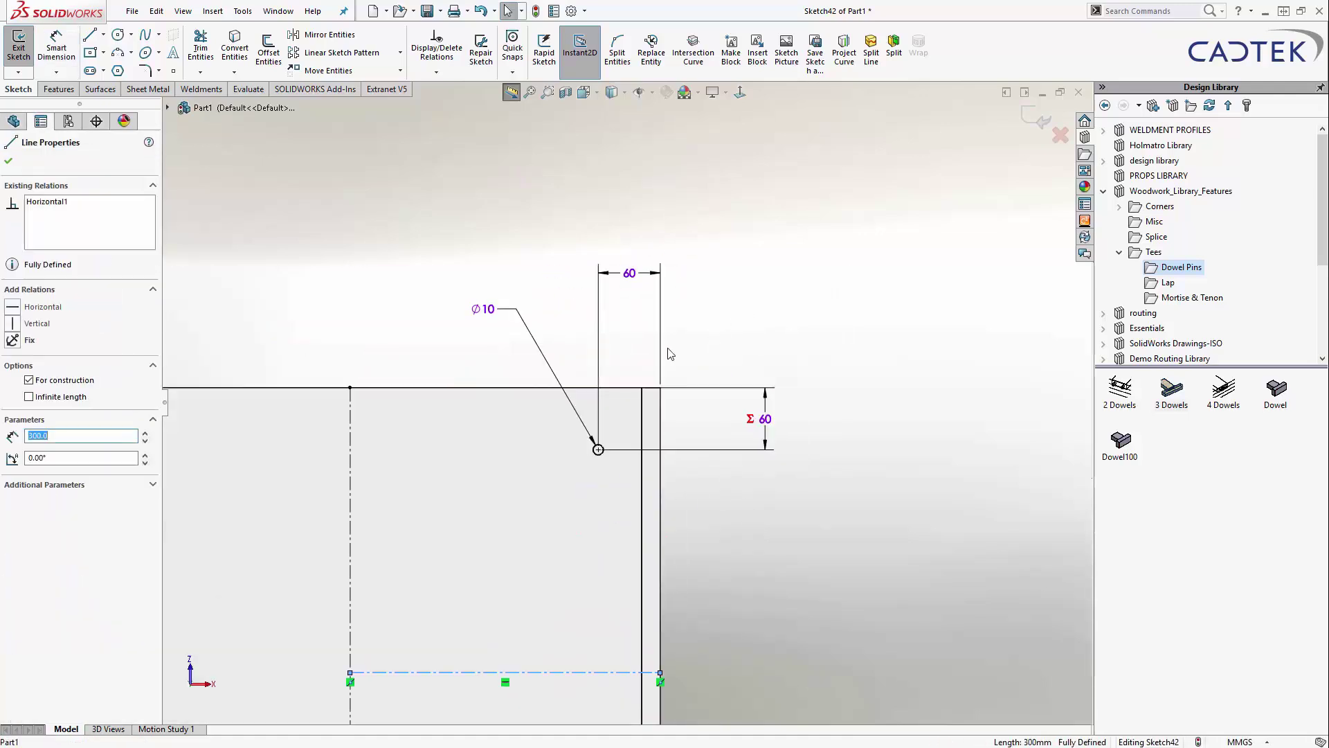
pyautogui.keyDown('ctrl'); pyautogui.click(603, 449); pyautogui.keyUp('ctrl')
pyautogui.scroll(3, 625, 403)
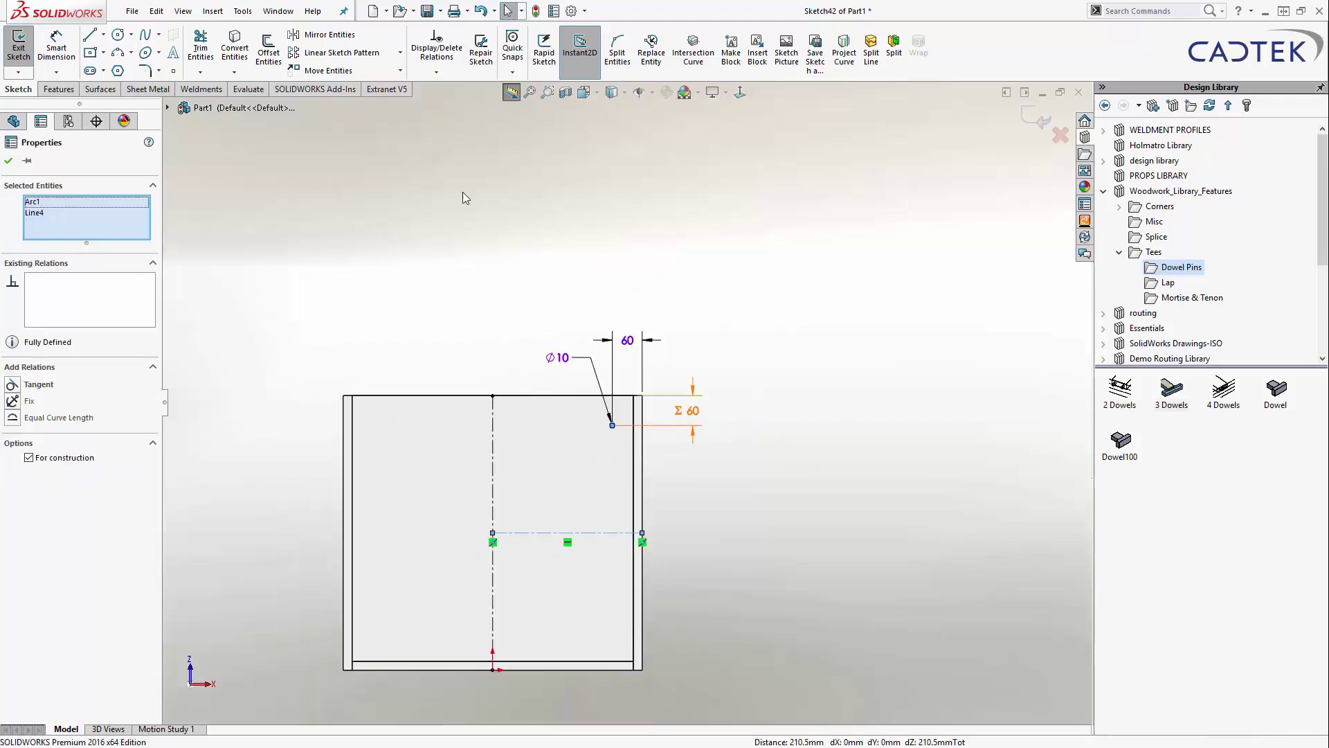
pyautogui.press('s')
pyautogui.click(519, 227)
# - Mirror both circles about the vertical centerline to place one near each corner of the underside
pyautogui.scroll(-1, 676, 545)
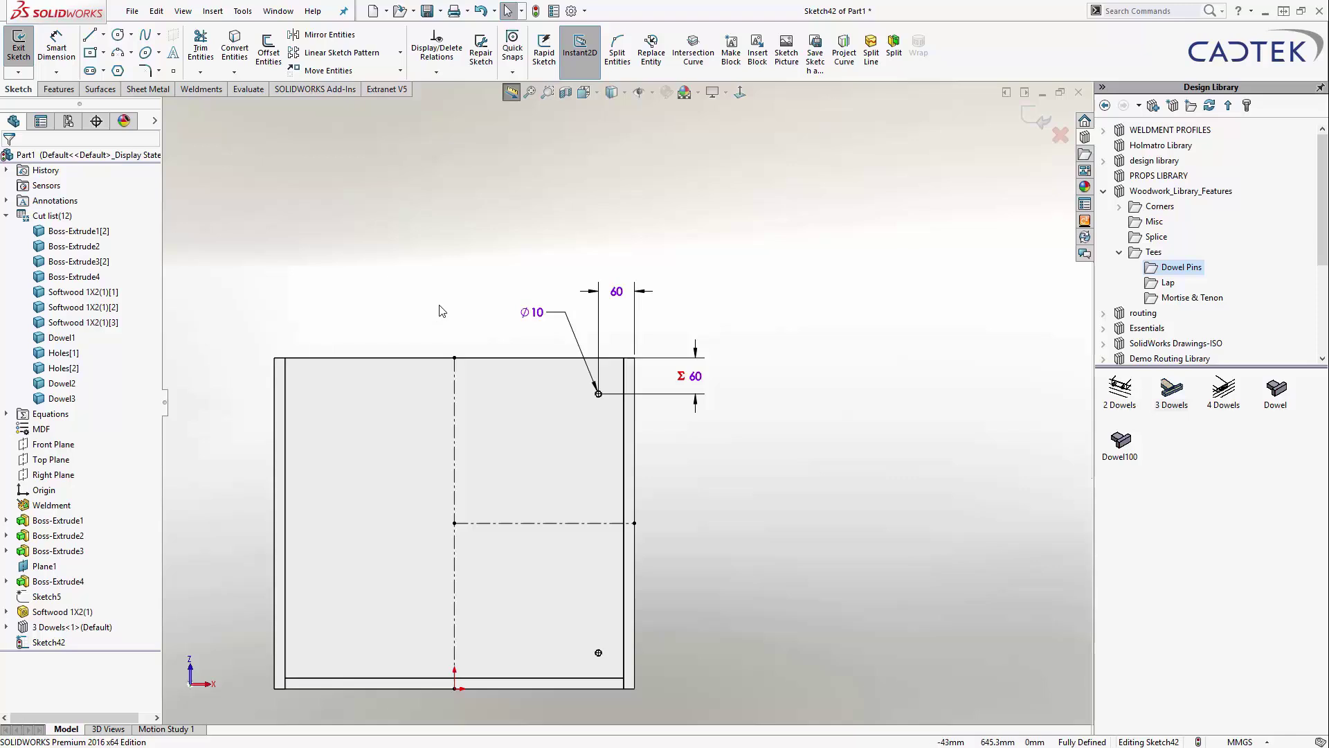
pyautogui.moveTo(477, 311); pyautogui.dragTo(698, 702)
pyautogui.keyDown('ctrl'); pyautogui.click(608, 523); pyautogui.keyUp('ctrl')
pyautogui.keyDown('ctrl'); pyautogui.click(608, 524); pyautogui.keyUp('ctrl')
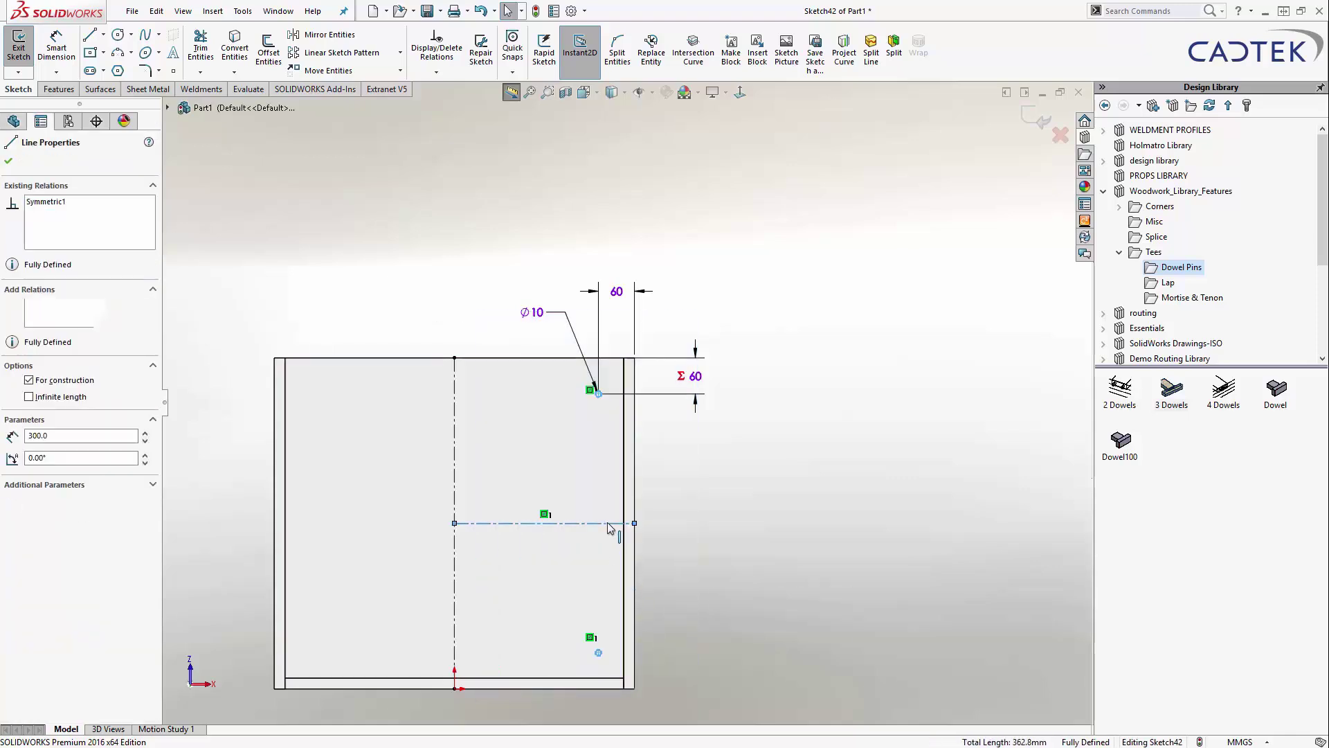
pyautogui.keyDown('ctrl'); pyautogui.click(455, 441); pyautogui.keyUp('ctrl')
pyautogui.press('s')
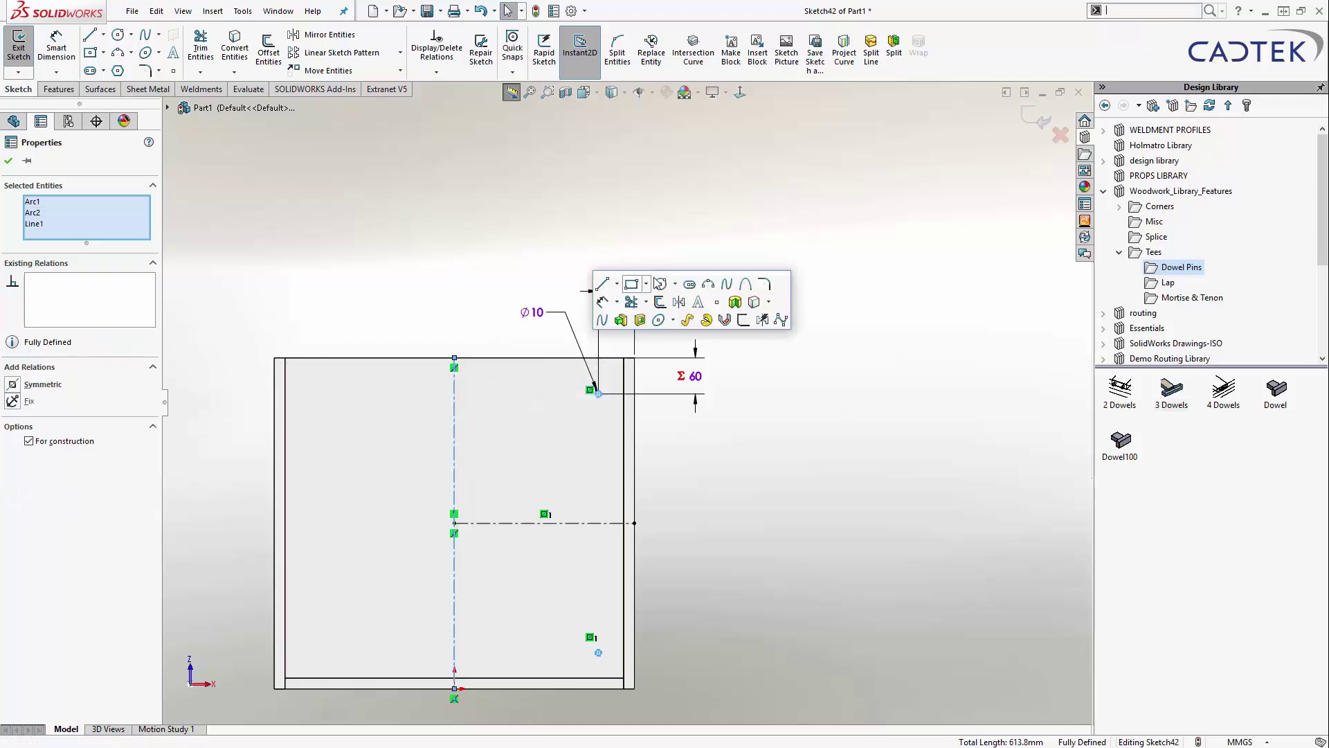
pyautogui.click(678, 302)
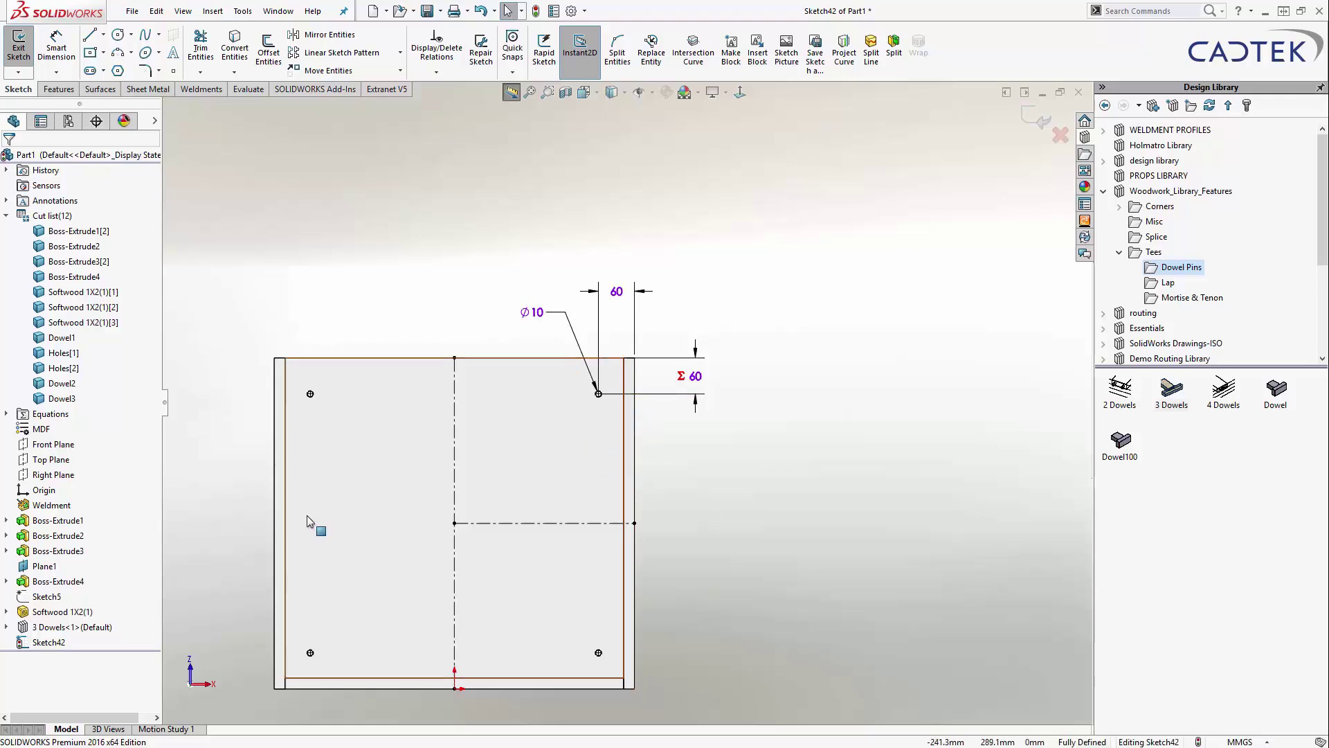
# - Cut-extrude the four circles 10 mm deep into the cabinet's underside and return to an isometric view
pyautogui.moveTo(588, 235); pyautogui.dragTo(694, 238, button='right')
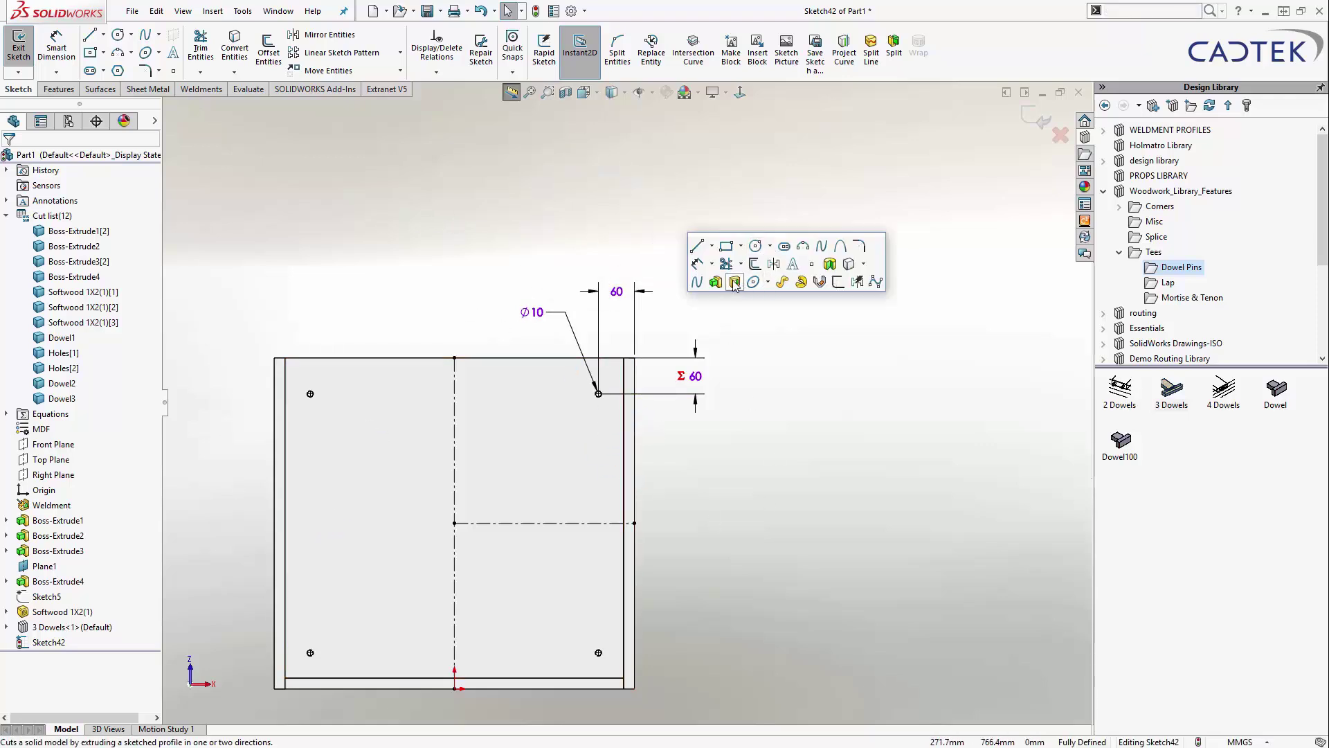
pyautogui.click(731, 281)
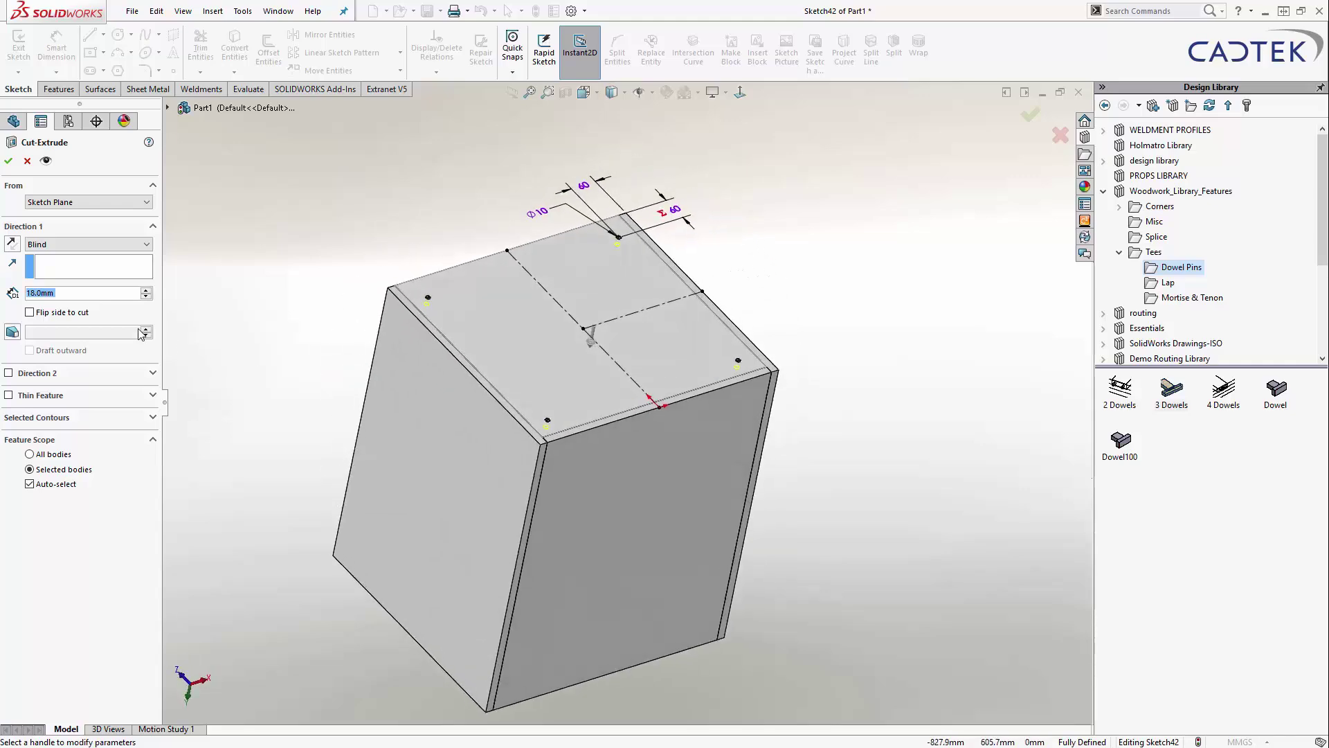
pyautogui.write('10')
pyautogui.press('Return')
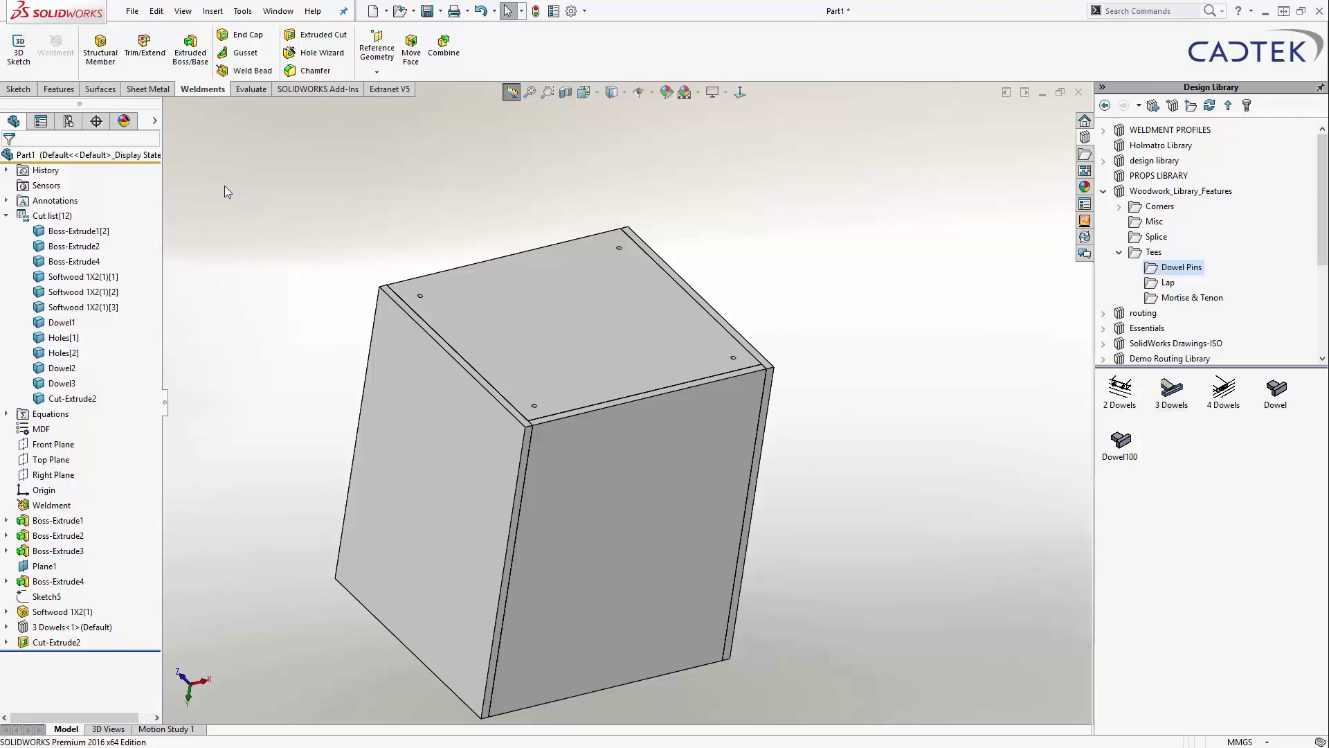
pyautogui.hotkey('ctrl', '1')
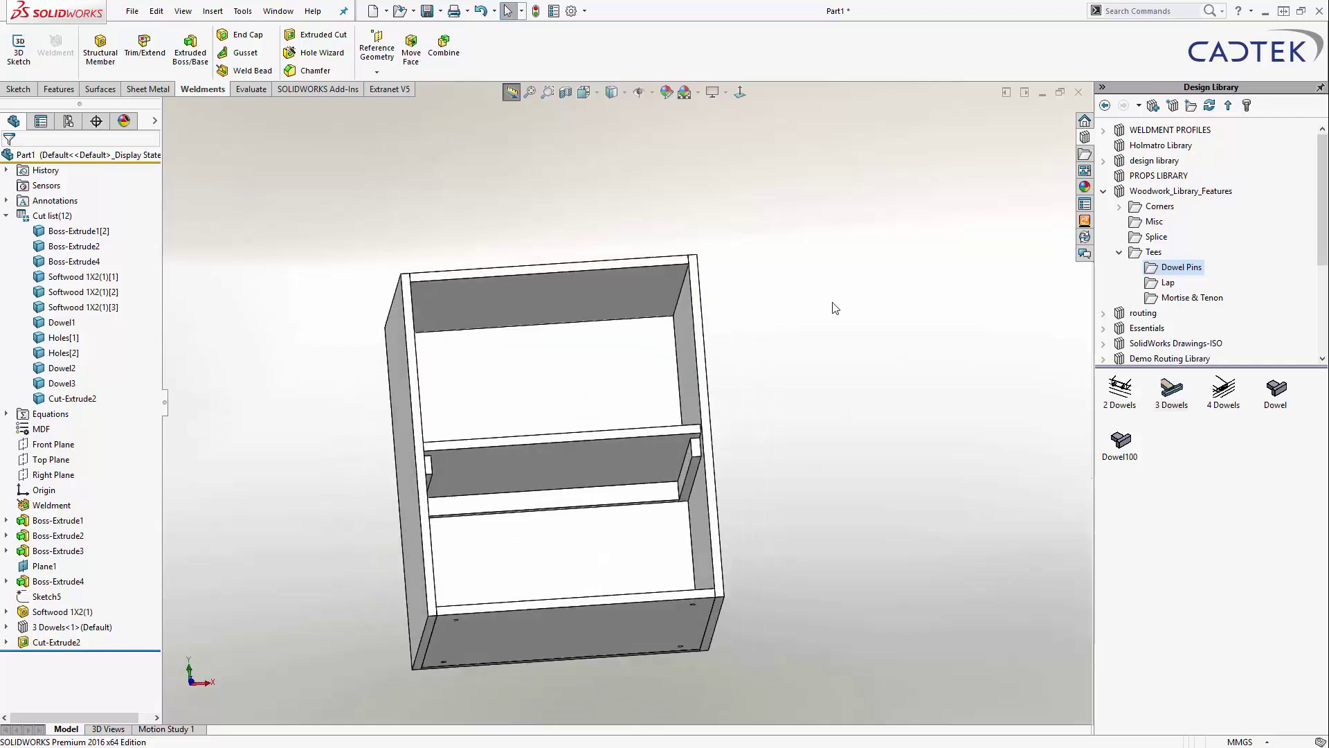
pyautogui.hotkey('ctrl', '7')
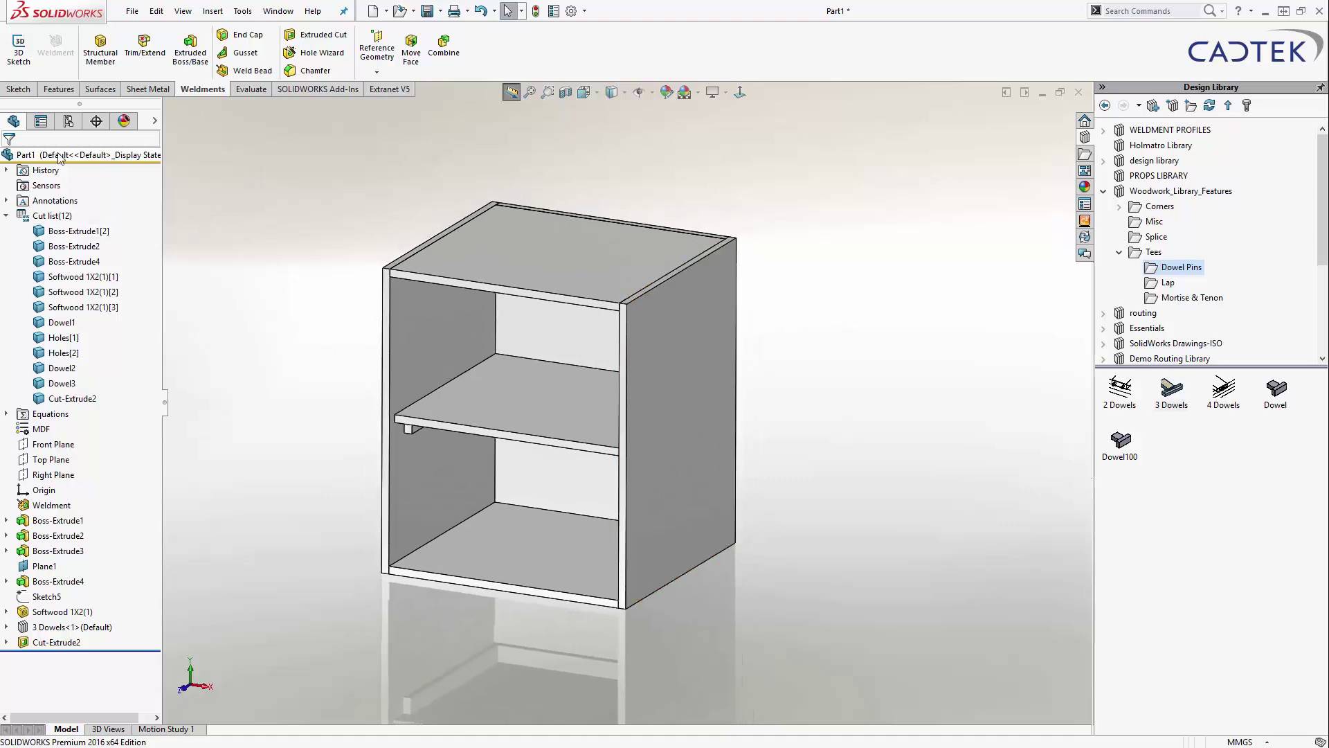
# - Create a new exploded view of the Default configuration and move the left side panel outward about 246 mm
pyautogui.click(71, 121)
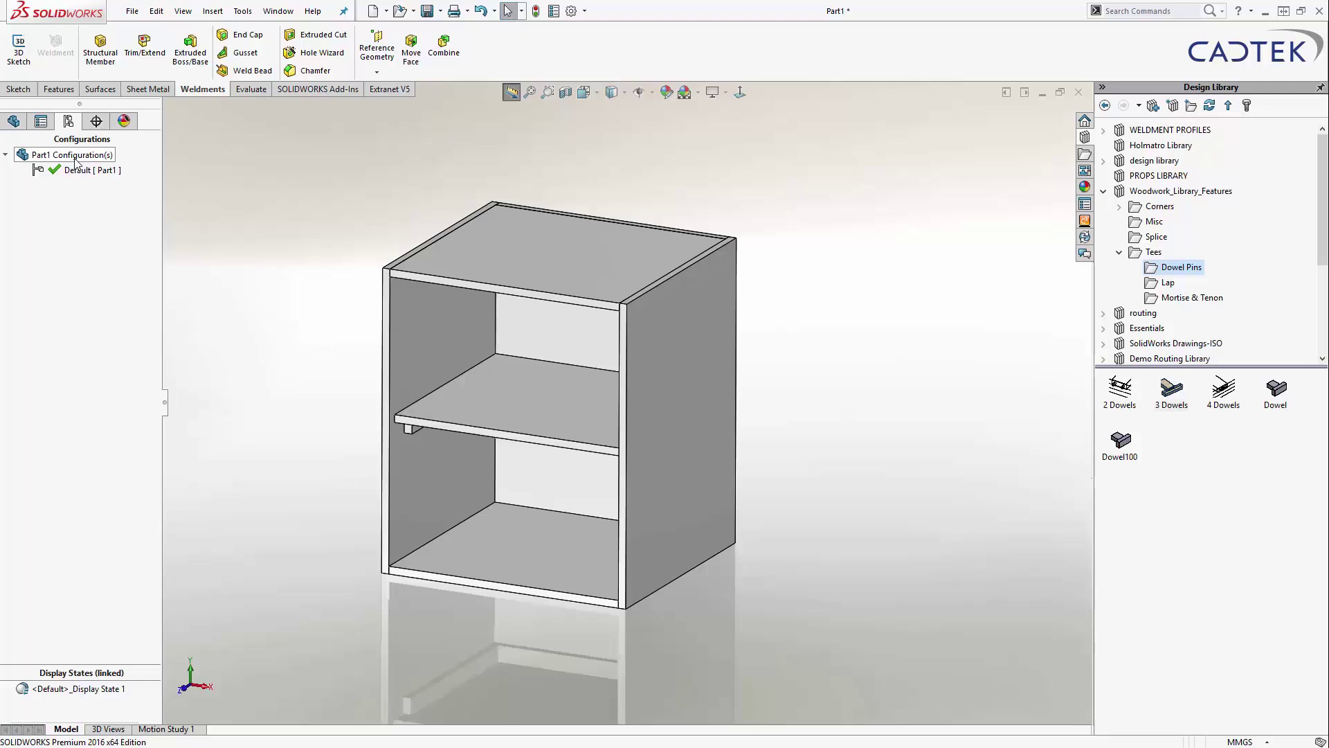
pyautogui.rightClick(81, 170)
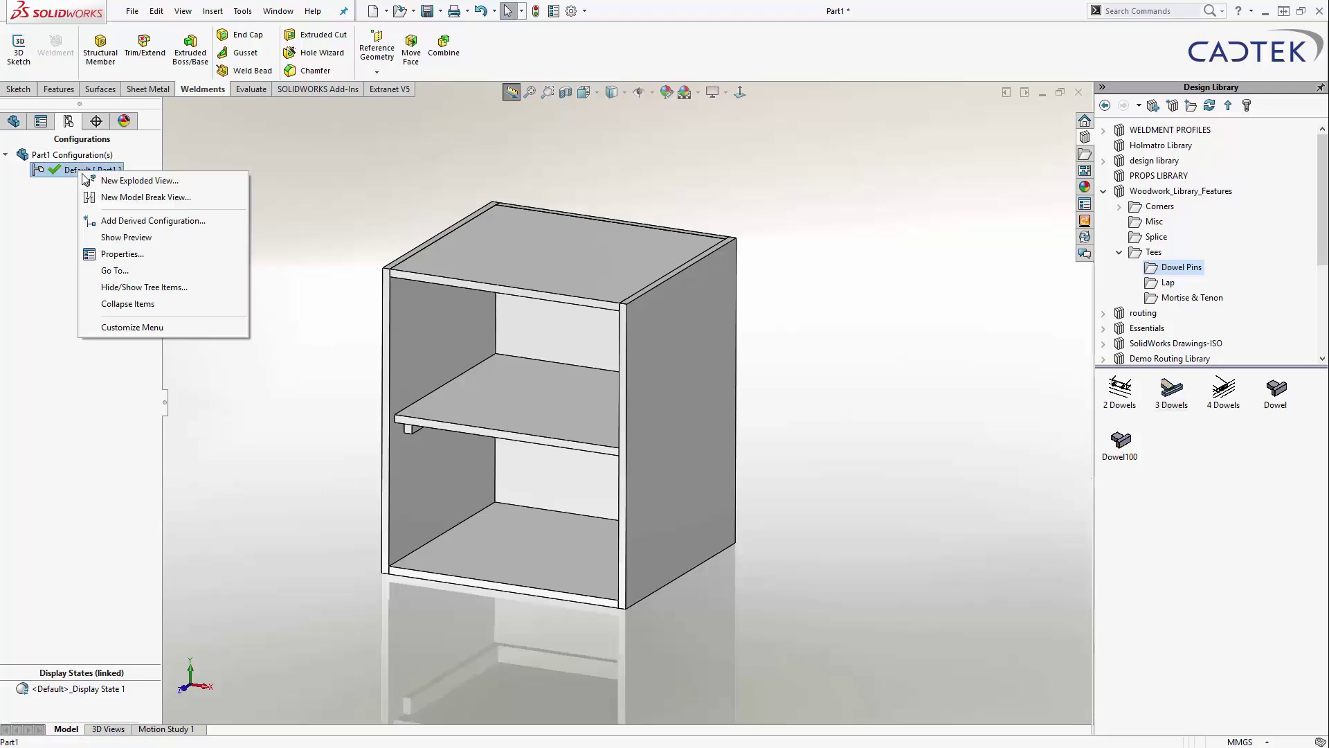
pyautogui.click(136, 181)
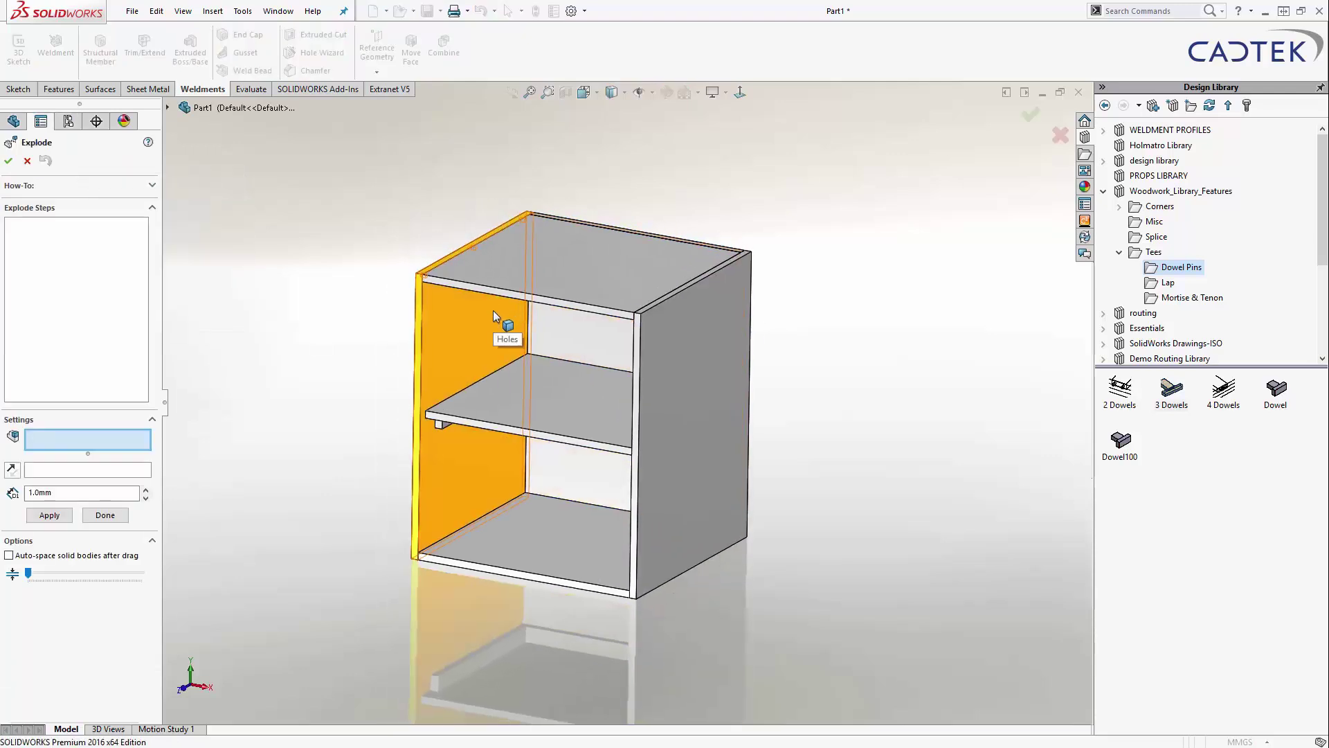
pyautogui.click(493, 310)
pyautogui.moveTo(486, 285); pyautogui.dragTo(388, 267)
# - Explode the right side panel about 229 mm outward and the back panel about 98 mm to the rear
pyautogui.click(689, 353)
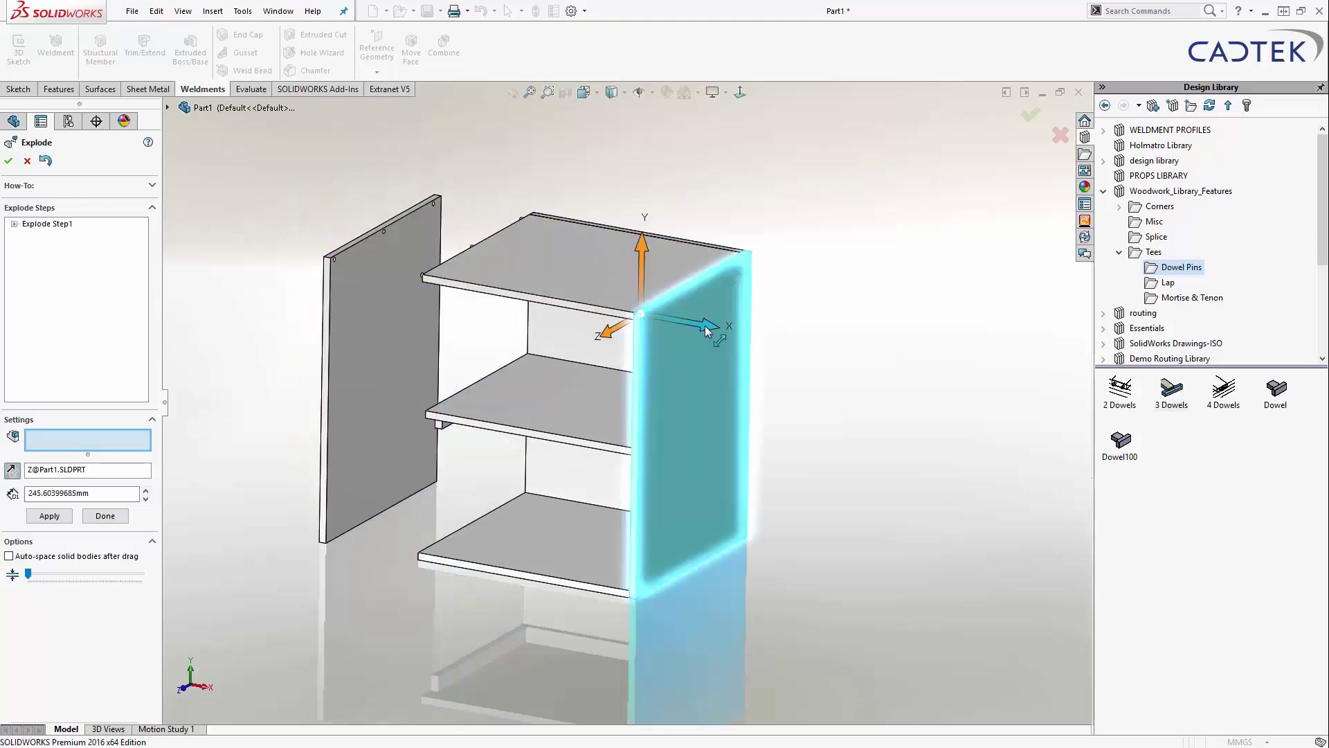
pyautogui.moveTo(707, 331); pyautogui.dragTo(744, 334)
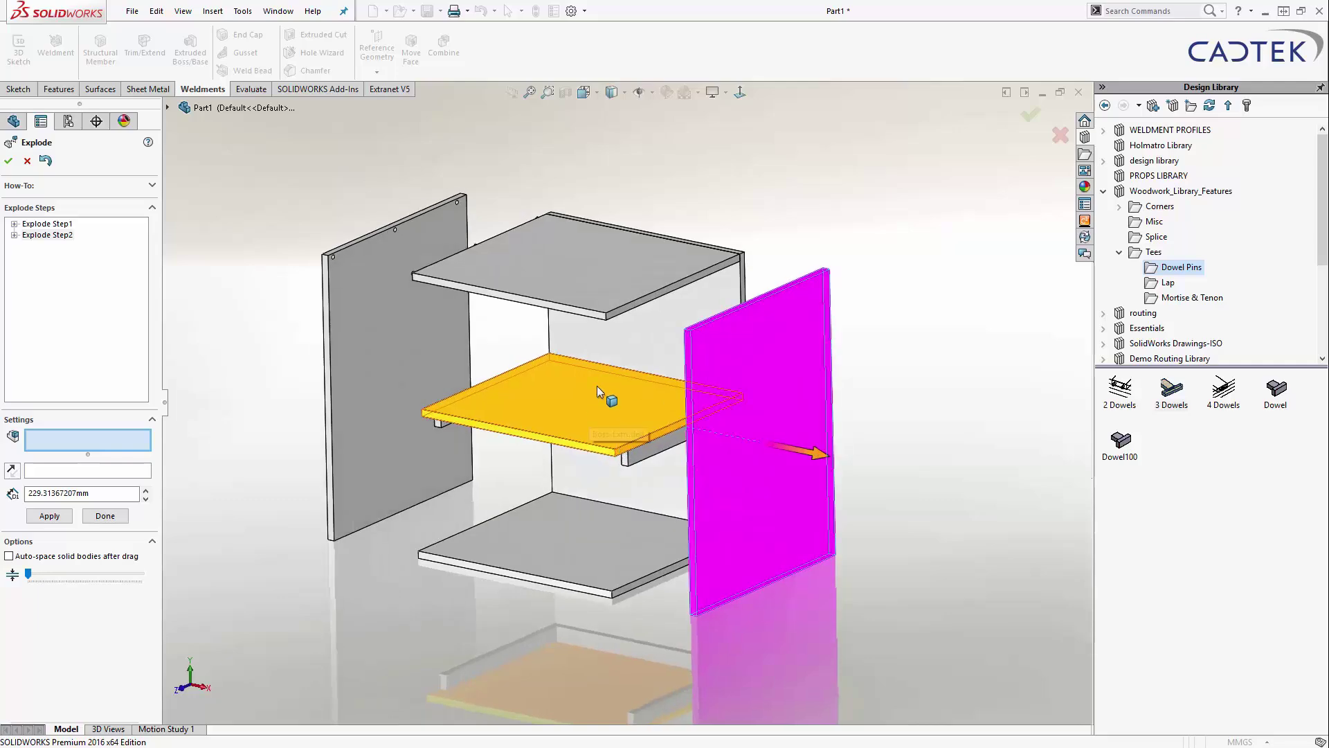
pyautogui.click(672, 328)
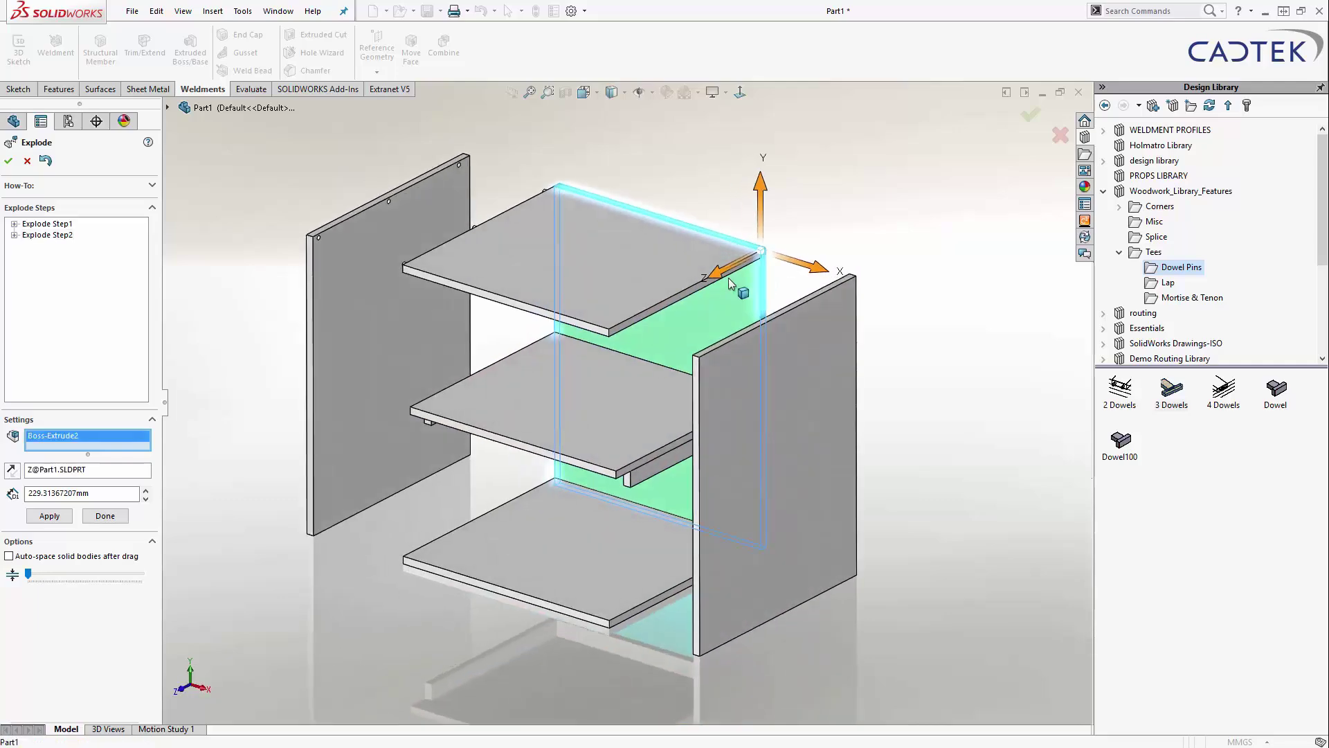
pyautogui.moveTo(716, 279); pyautogui.dragTo(779, 240)
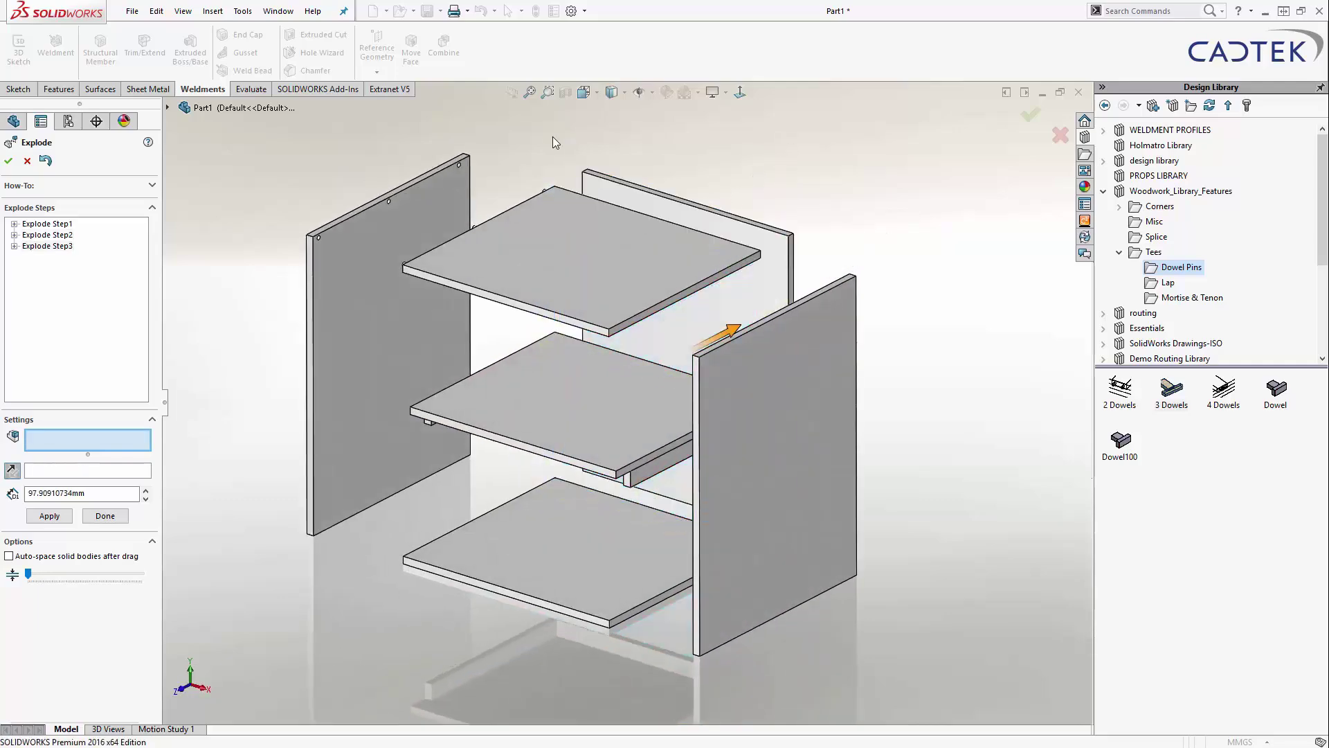
# - Explode the three dowels together about 117 mm out of the top panel's left edge toward the left side panel
pyautogui.moveTo(552, 136); pyautogui.dragTo(534, 234, button='middle')
pyautogui.scroll(-5, 534, 234)
pyautogui.click(269, 319)
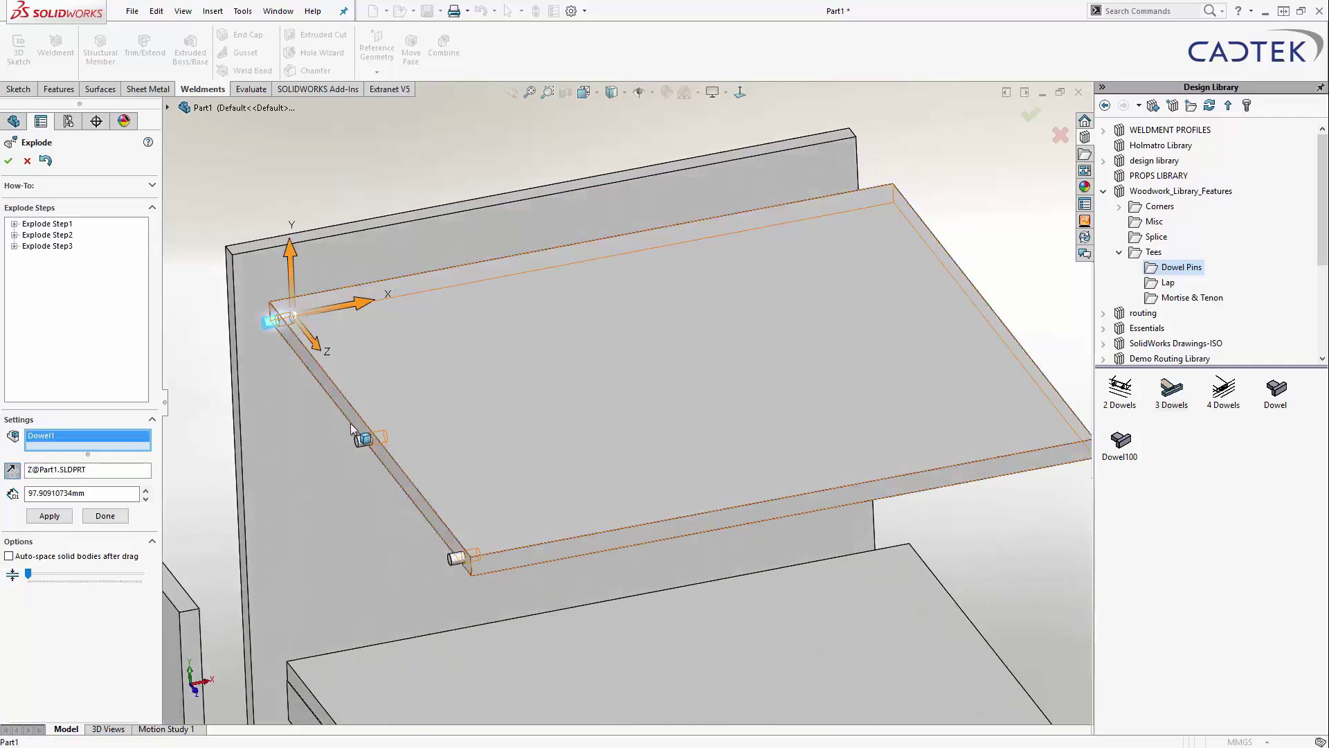
pyautogui.click(365, 440)
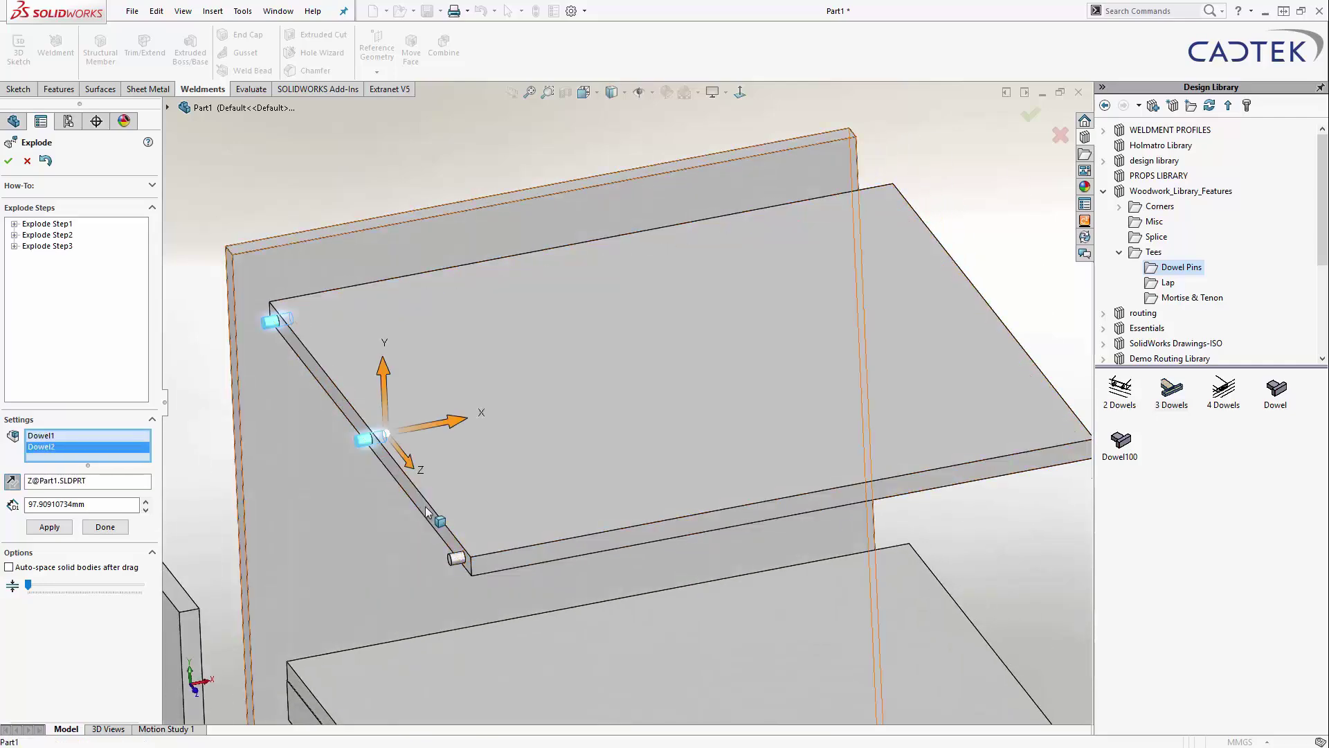
pyautogui.click(455, 558)
pyautogui.scroll(4, 529, 429)
pyautogui.moveTo(529, 429)
pyautogui.mouseDown(button='middle')
pyautogui.moveTo(551, 445)
pyautogui.moveTo(537, 438)
pyautogui.mouseUp(button='middle')
pyautogui.moveTo(521, 439); pyautogui.dragTo(392, 406)
pyautogui.scroll(3, 526, 250)
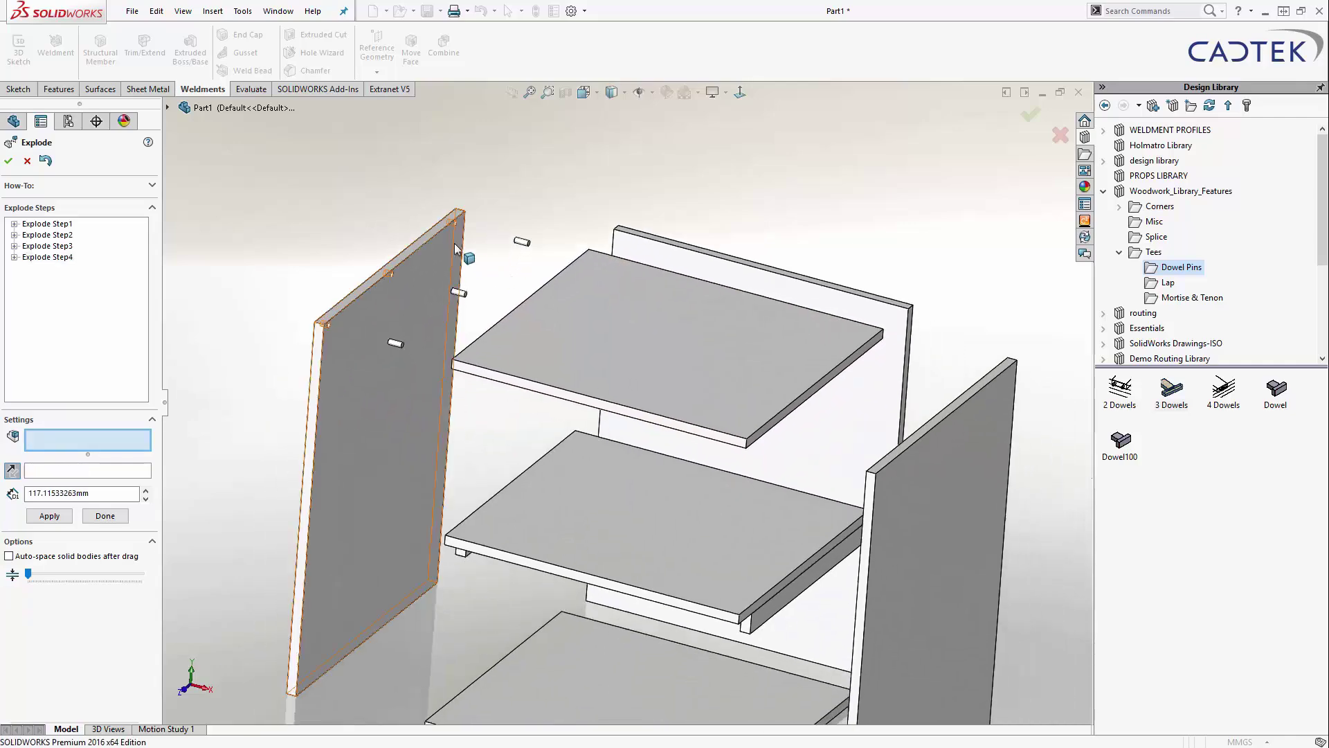
# - Explode the three Softwood 1X2 rails downward from beneath the middle shelf and finish the exploded view
pyautogui.click(602, 290)
pyautogui.scroll(3, 602, 289)
pyautogui.moveTo(767, 404); pyautogui.dragTo(522, 401, button='middle')
pyautogui.click(522, 402)
pyautogui.click(472, 402)
pyautogui.click(659, 376)
pyautogui.moveTo(656, 320); pyautogui.dragTo(646, 377, button='middle')
pyautogui.moveTo(637, 355); pyautogui.dragTo(616, 462)
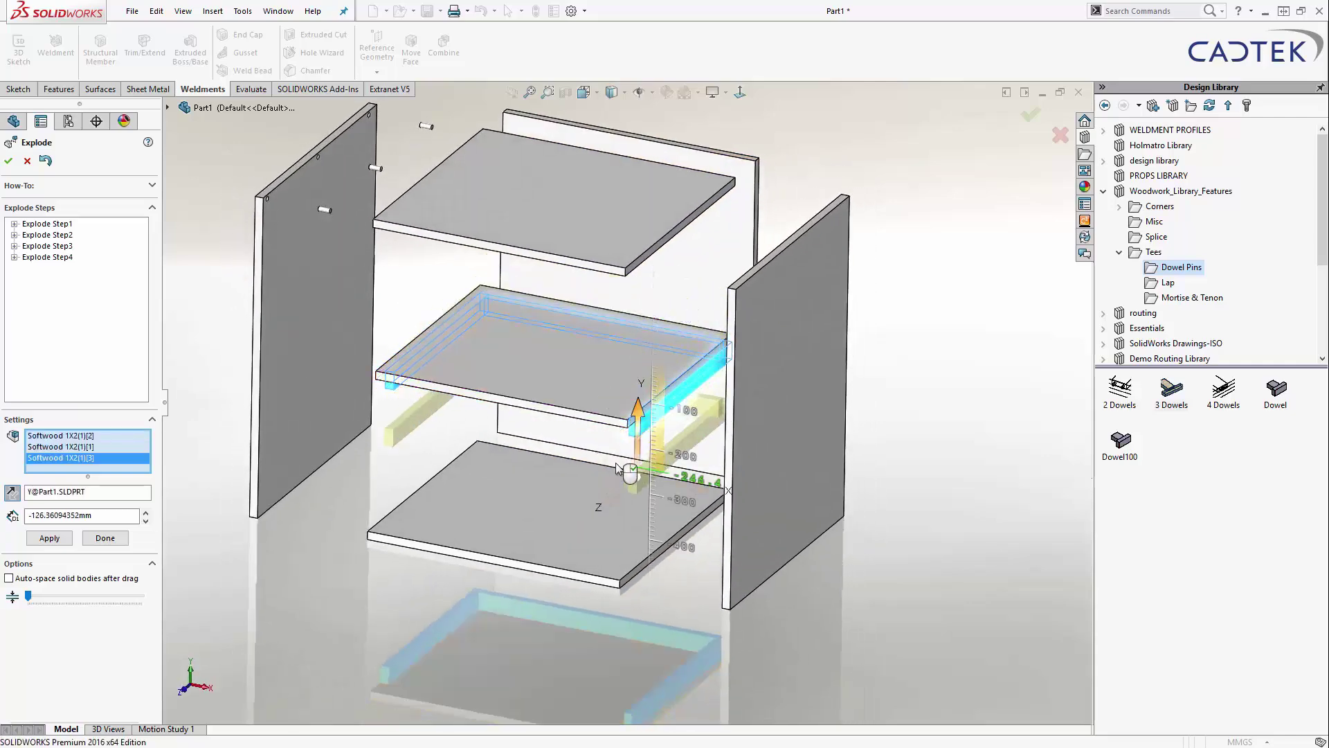
pyautogui.click(1031, 114)
pyautogui.press('f')
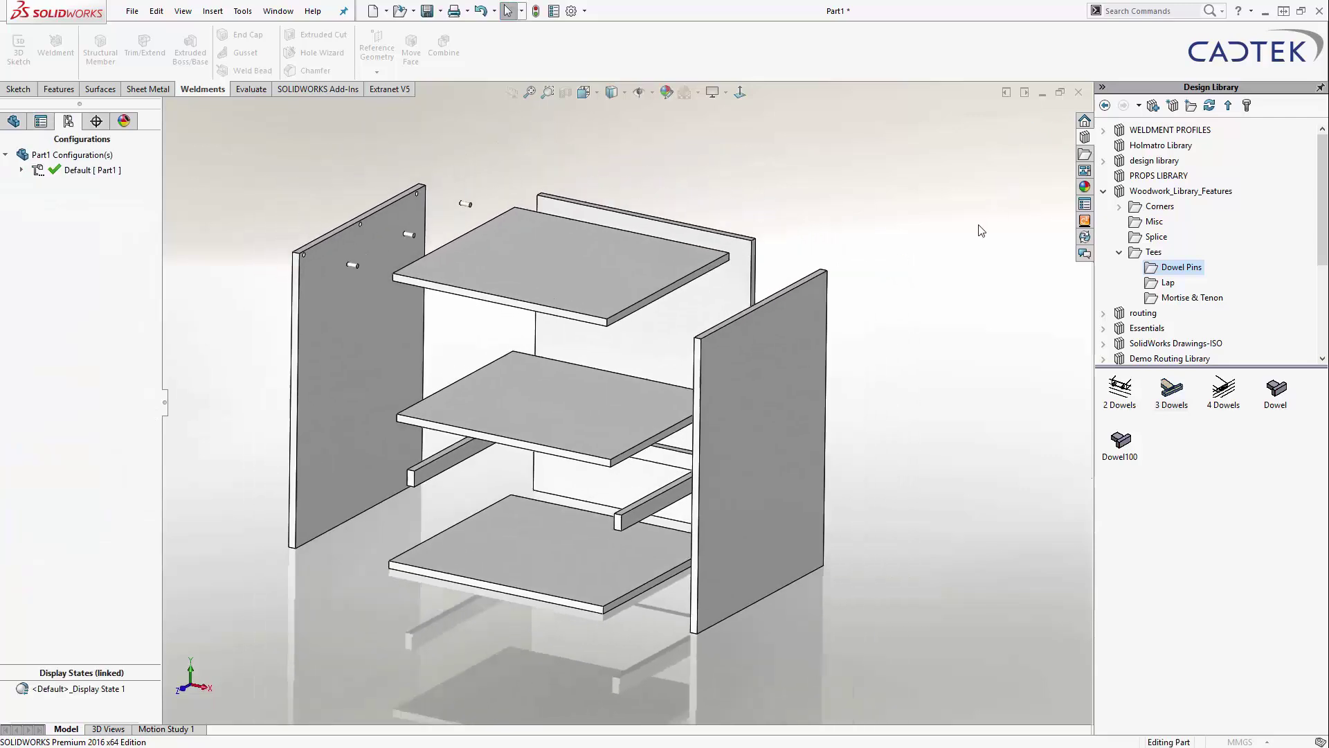
# - Save the part to the Desktop as 16146315 with the description CABINET
pyautogui.click(128, 10)
pyautogui.click(155, 152)
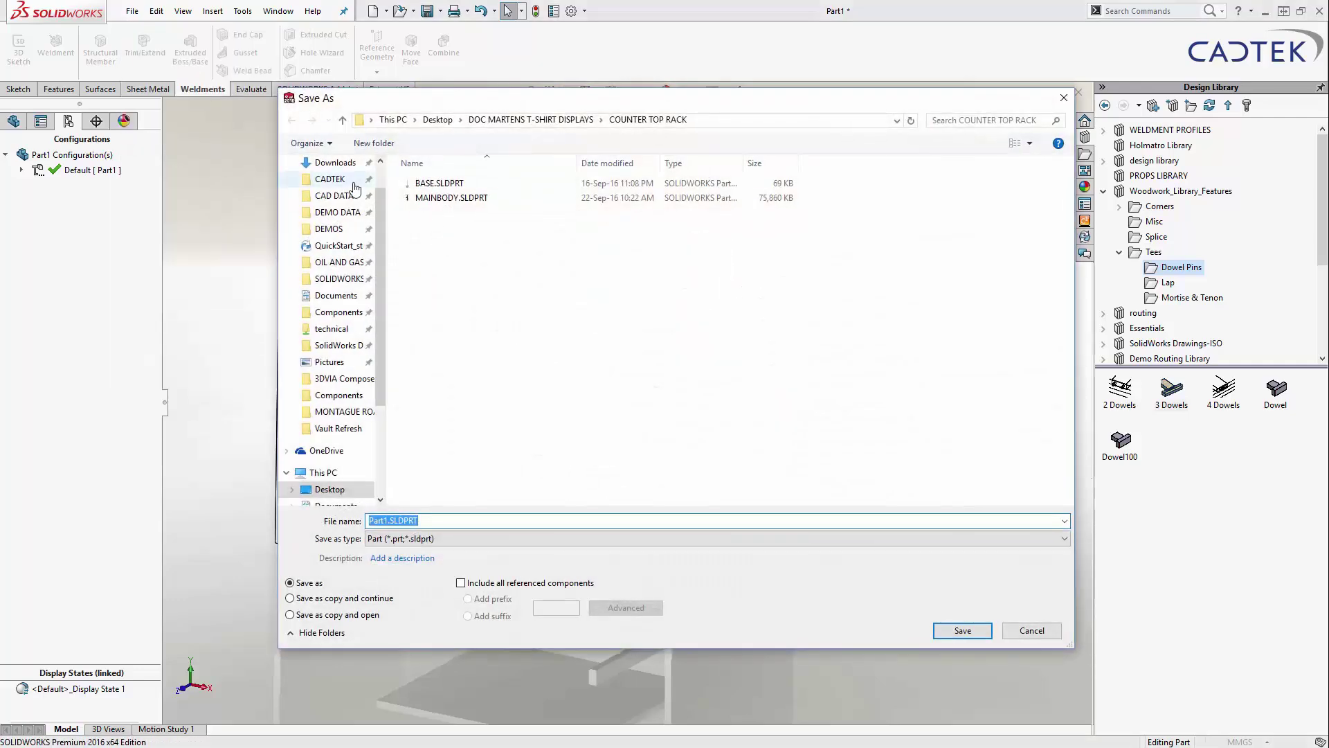
pyautogui.scroll(2, 353, 189)
pyautogui.click(340, 184)
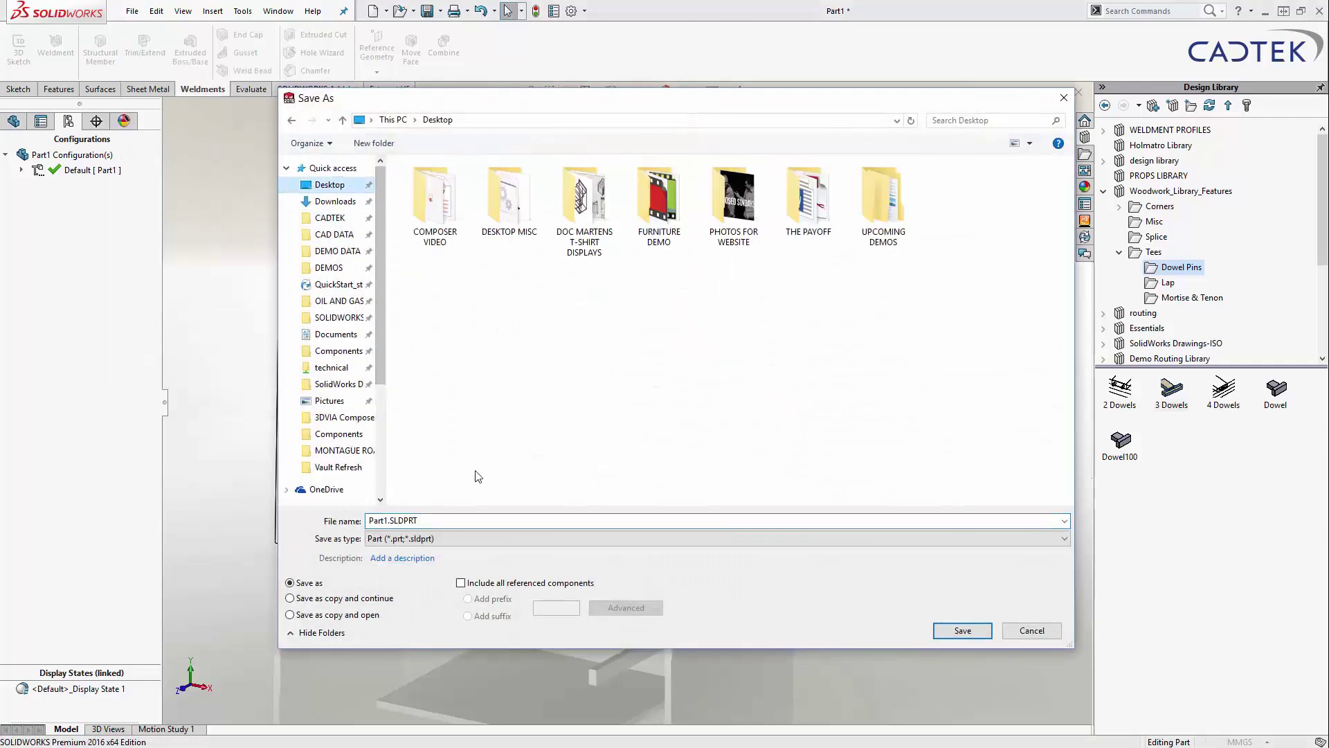
pyautogui.doubleClick(451, 524)
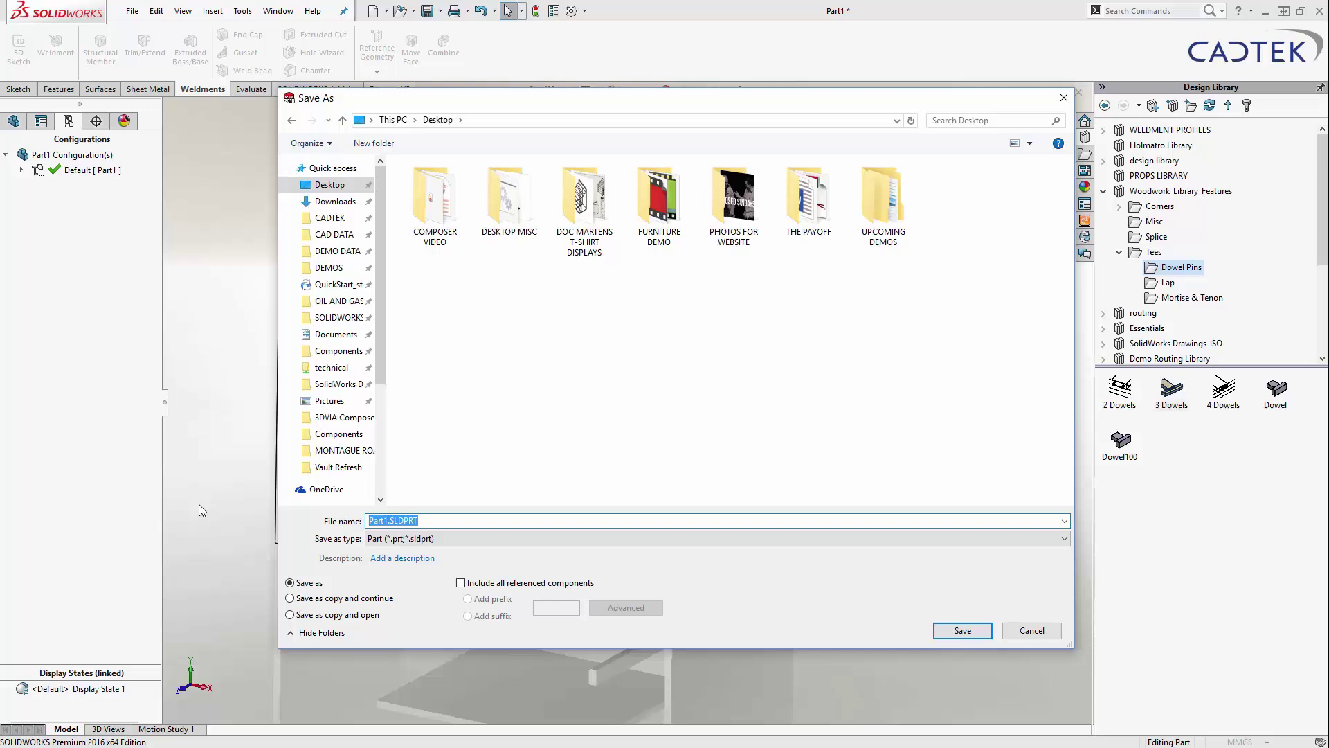
pyautogui.write('16146315')
pyautogui.click(386, 558)
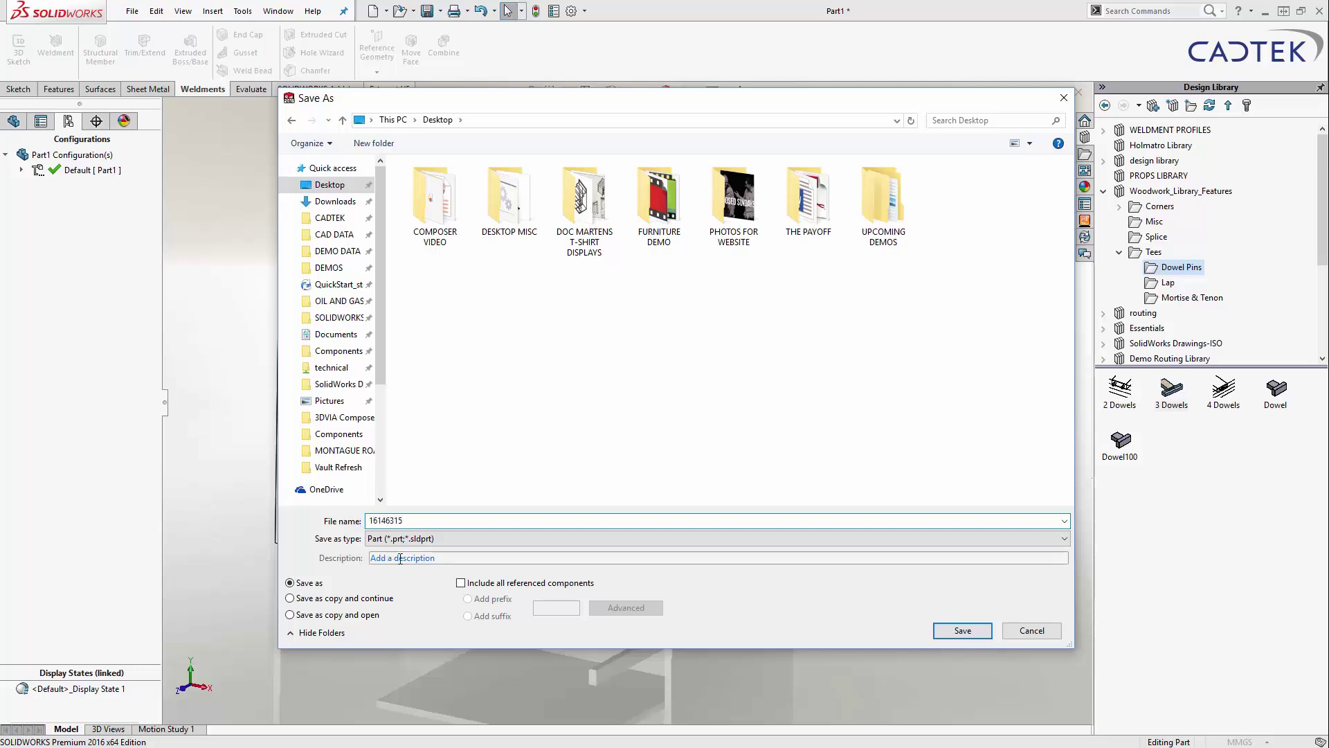
pyautogui.write('CABINE')
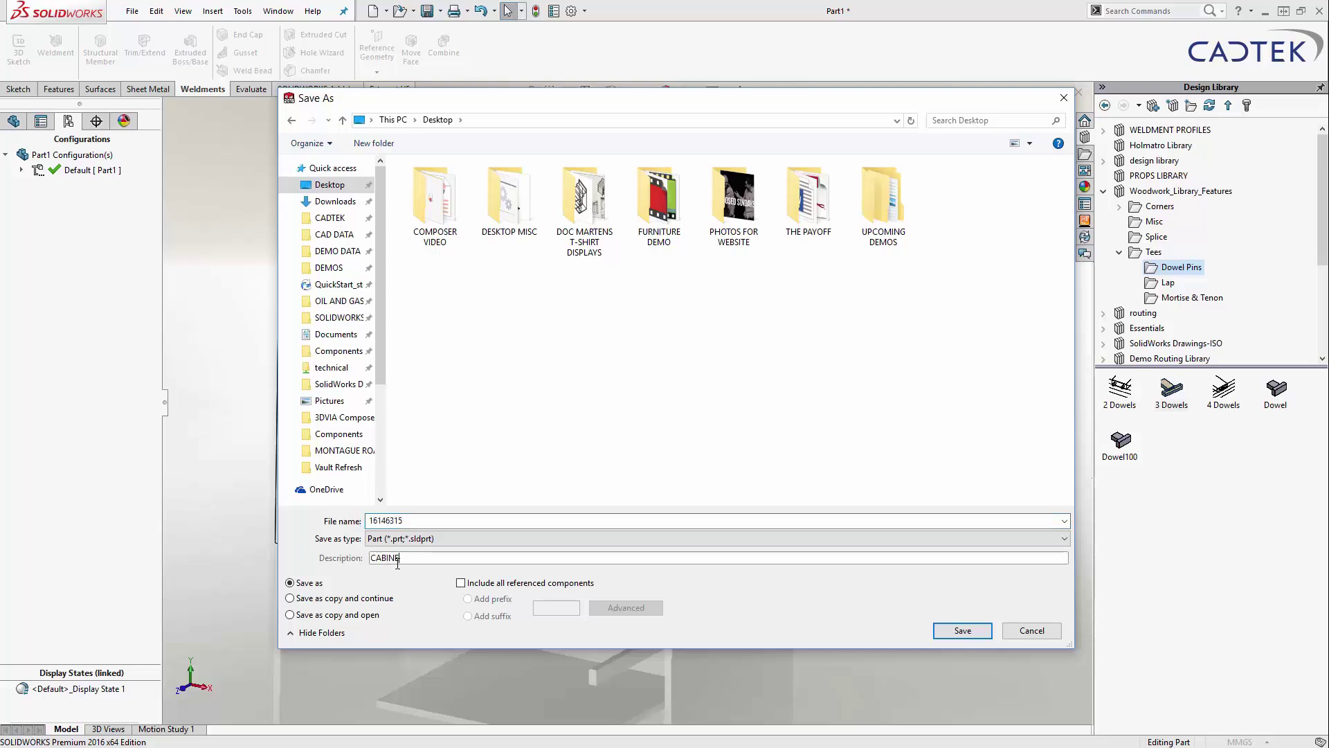
pyautogui.write('T')
pyautogui.click(961, 630)
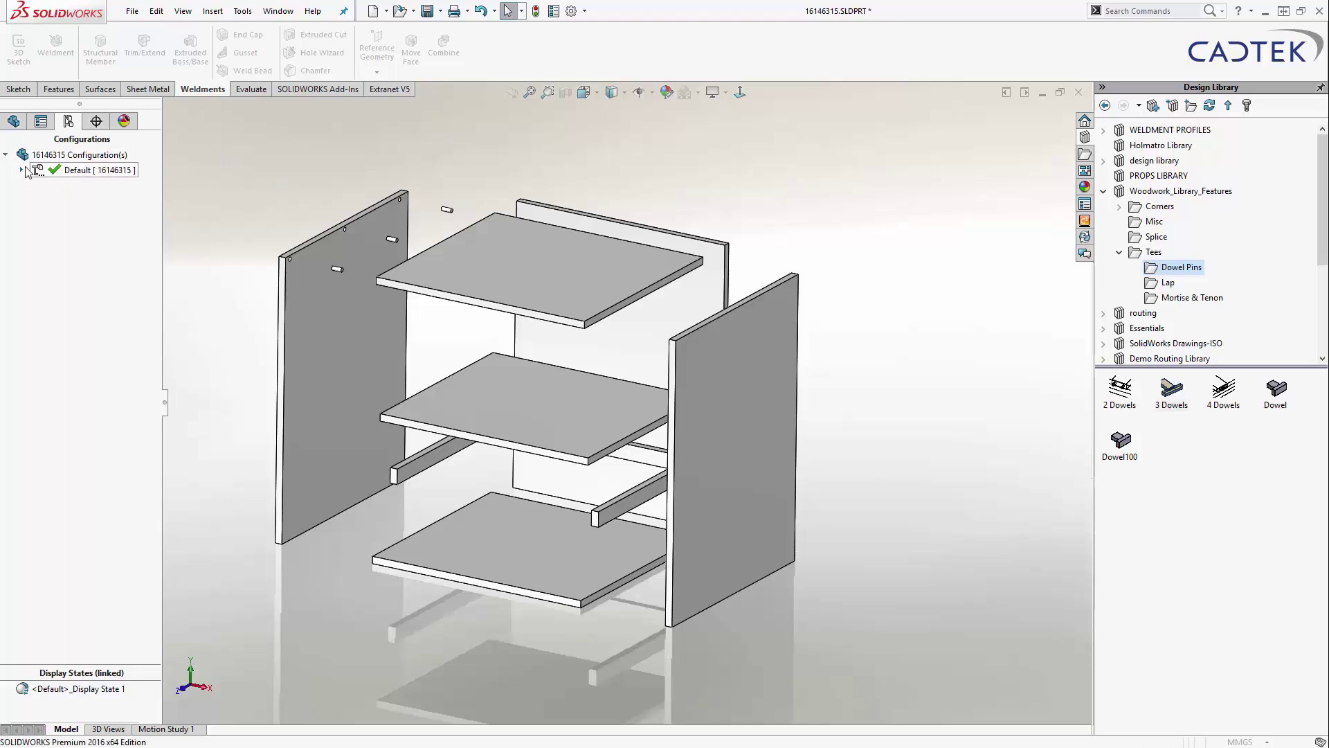
# - Collapse the exploded view under the Default configuration and show the overview of open windows
pyautogui.click(21, 170)
pyautogui.doubleClick(78, 185)
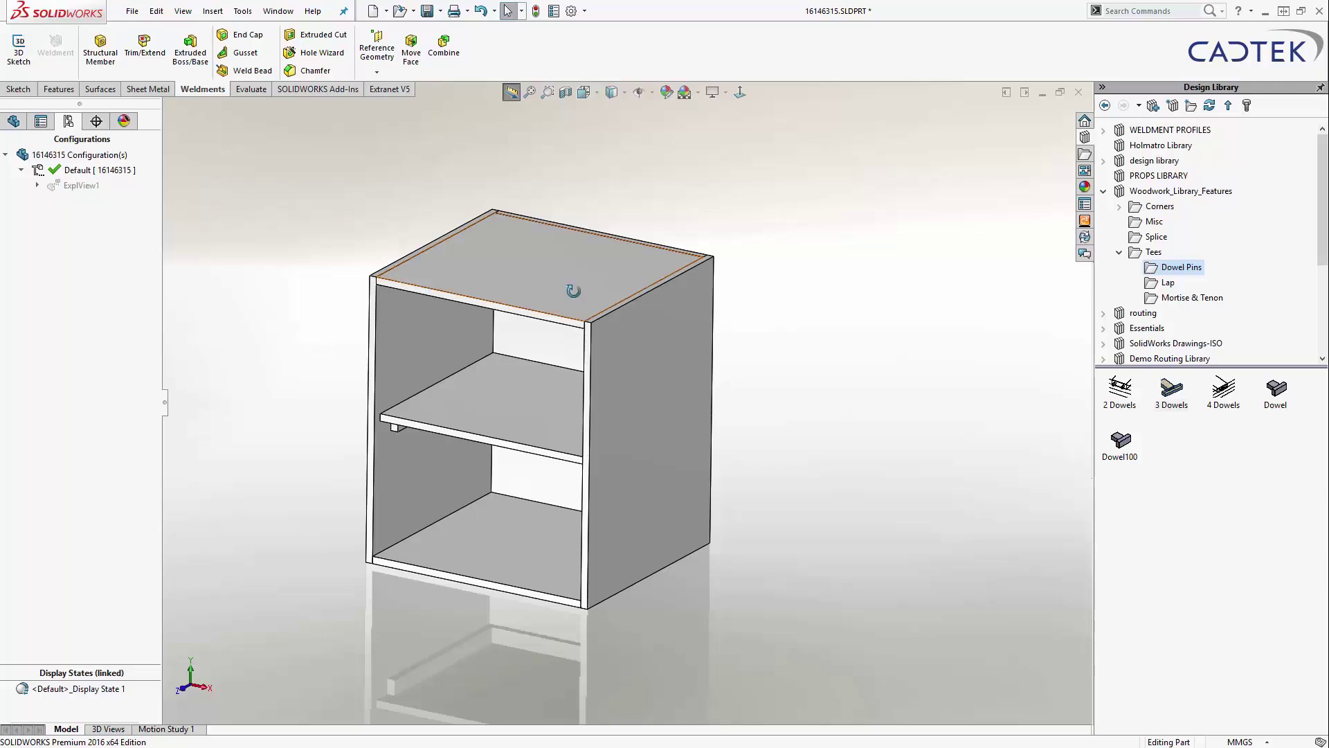
pyautogui.press('super+Tab')
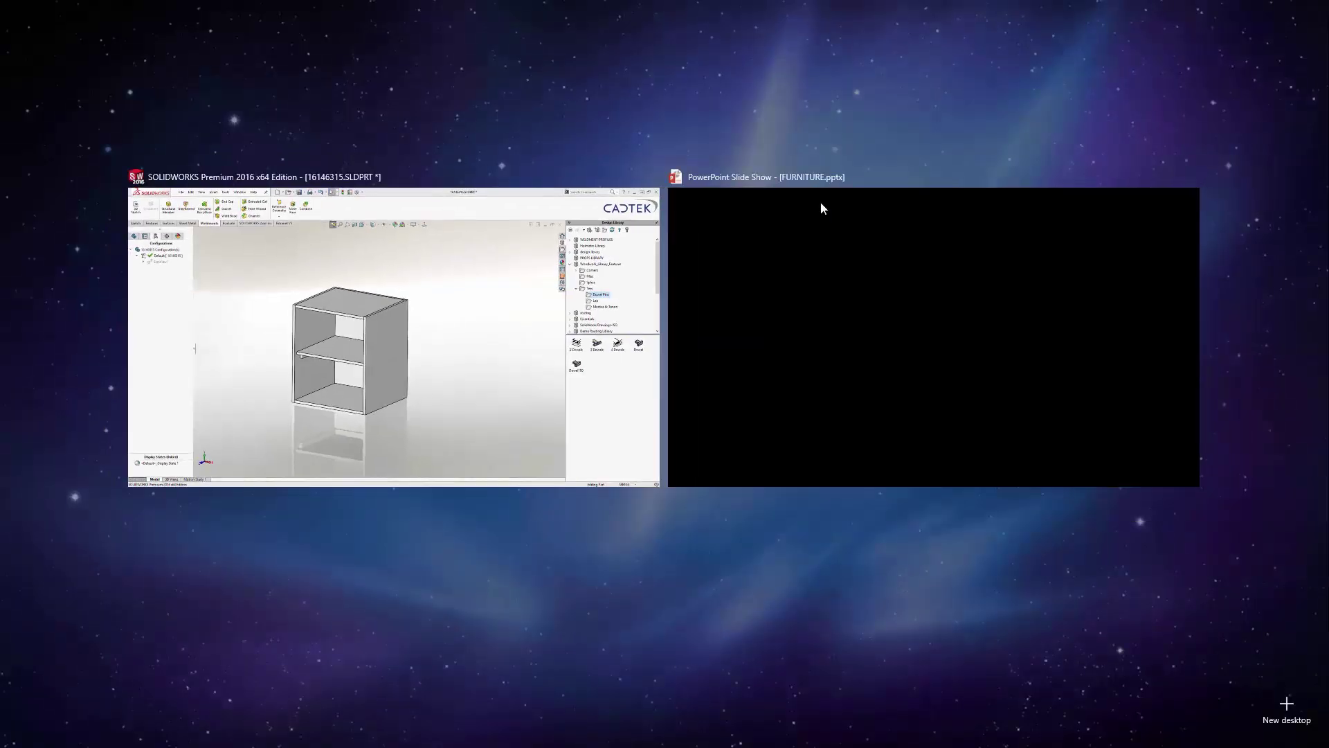